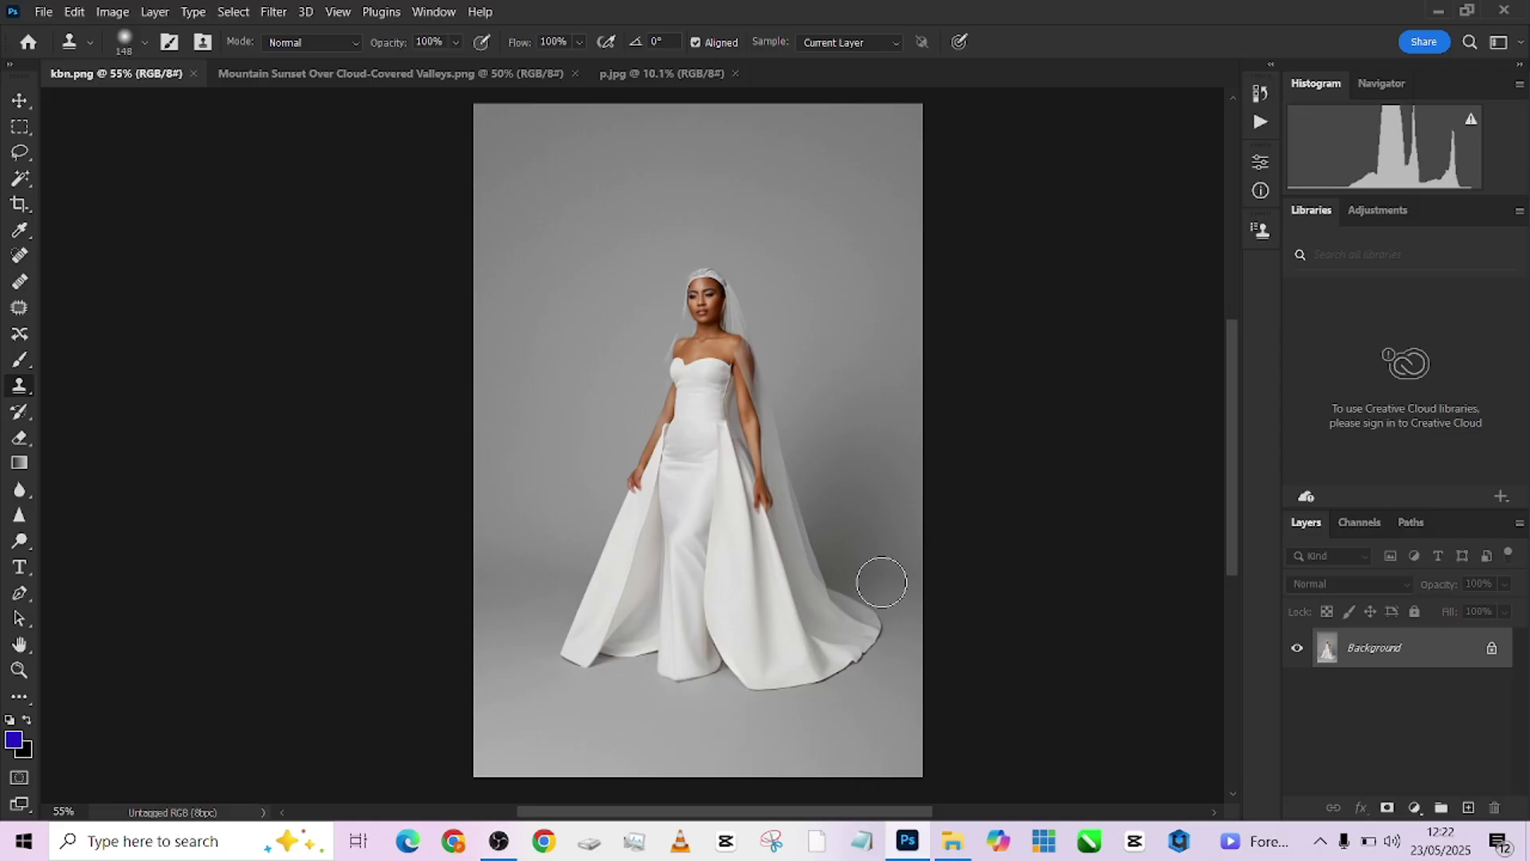
# Look through the three open images: the finished composite p.jpg, the mountain sunset background and the bride photo kbn.png
pyautogui.click(659, 83)
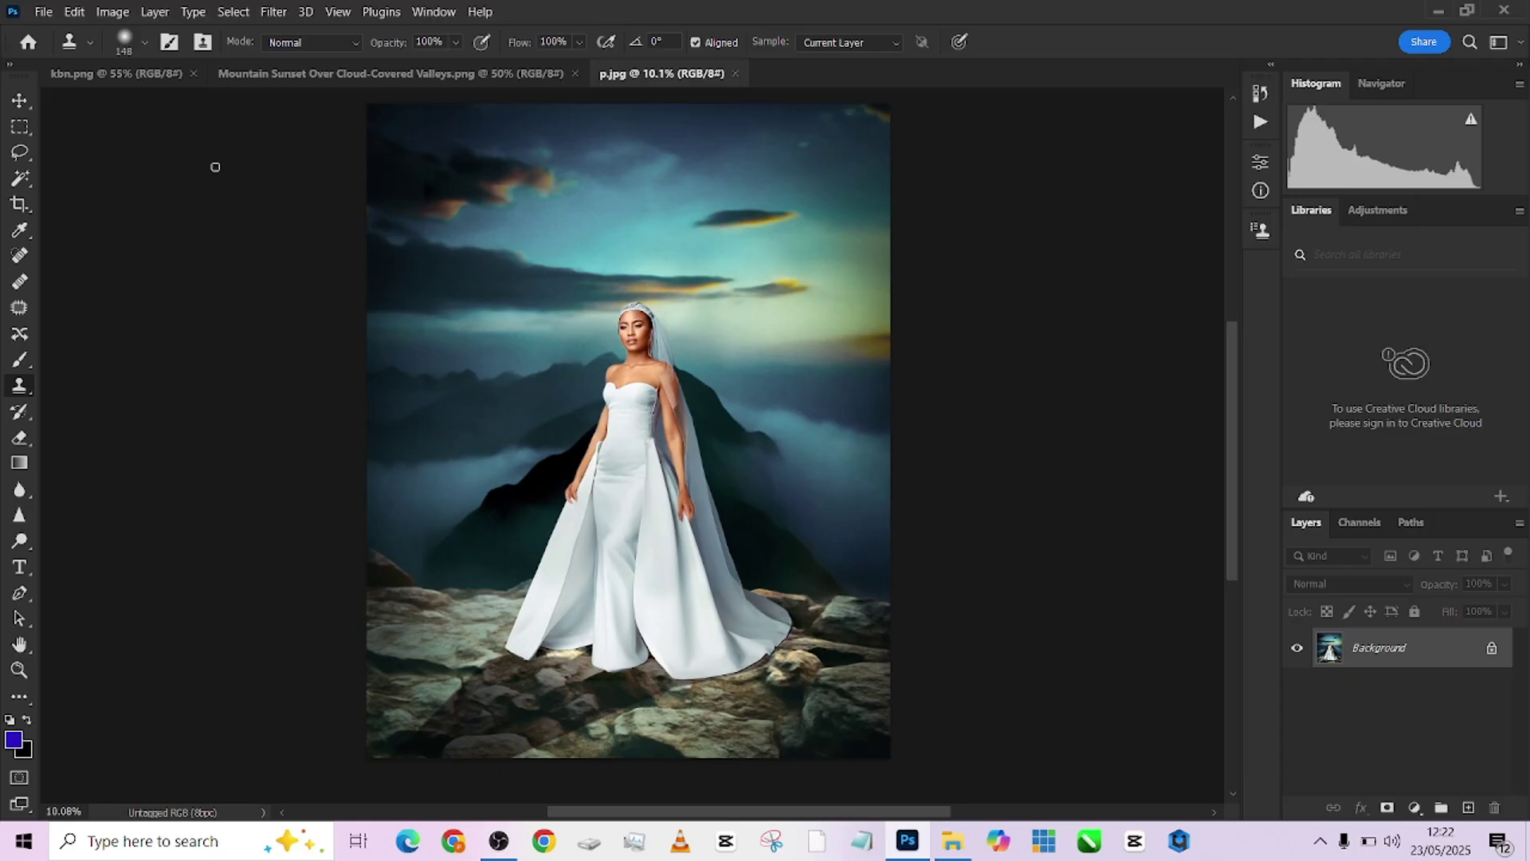
pyautogui.click(69, 73)
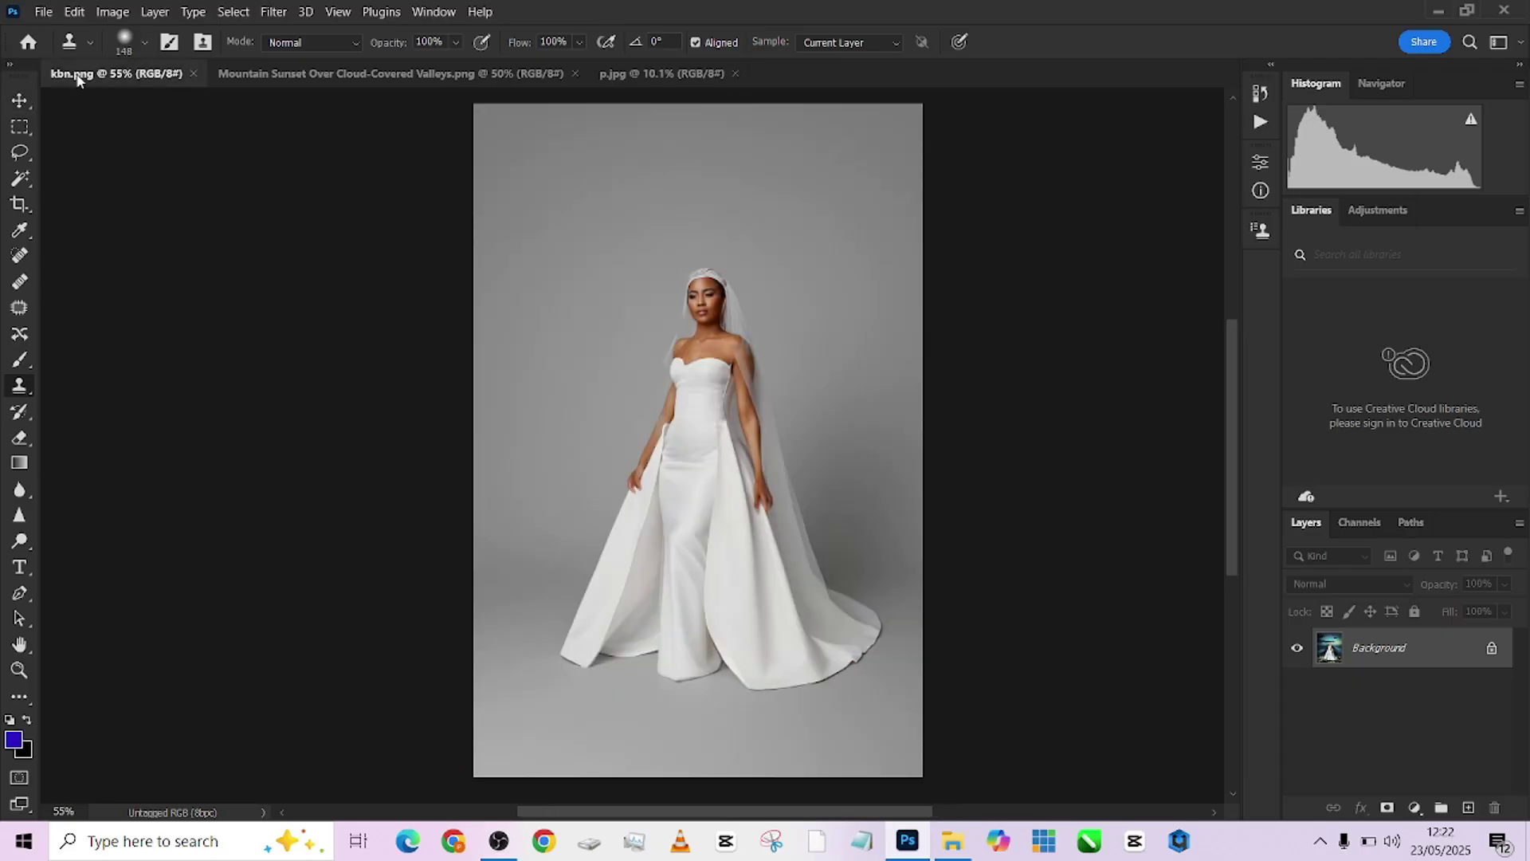
pyautogui.click(714, 78)
pyautogui.click(306, 80)
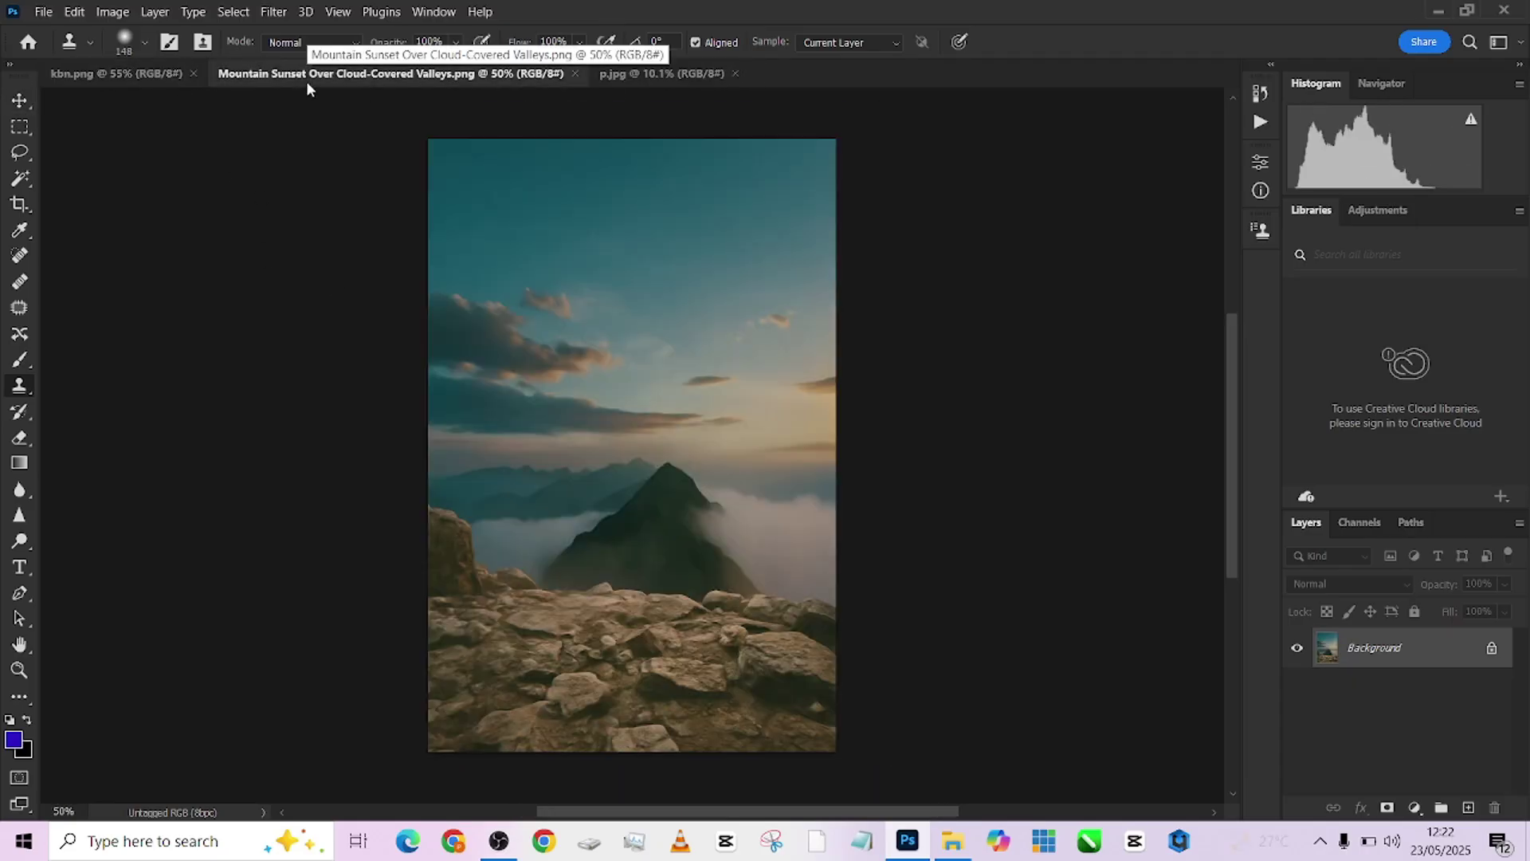
pyautogui.click(161, 79)
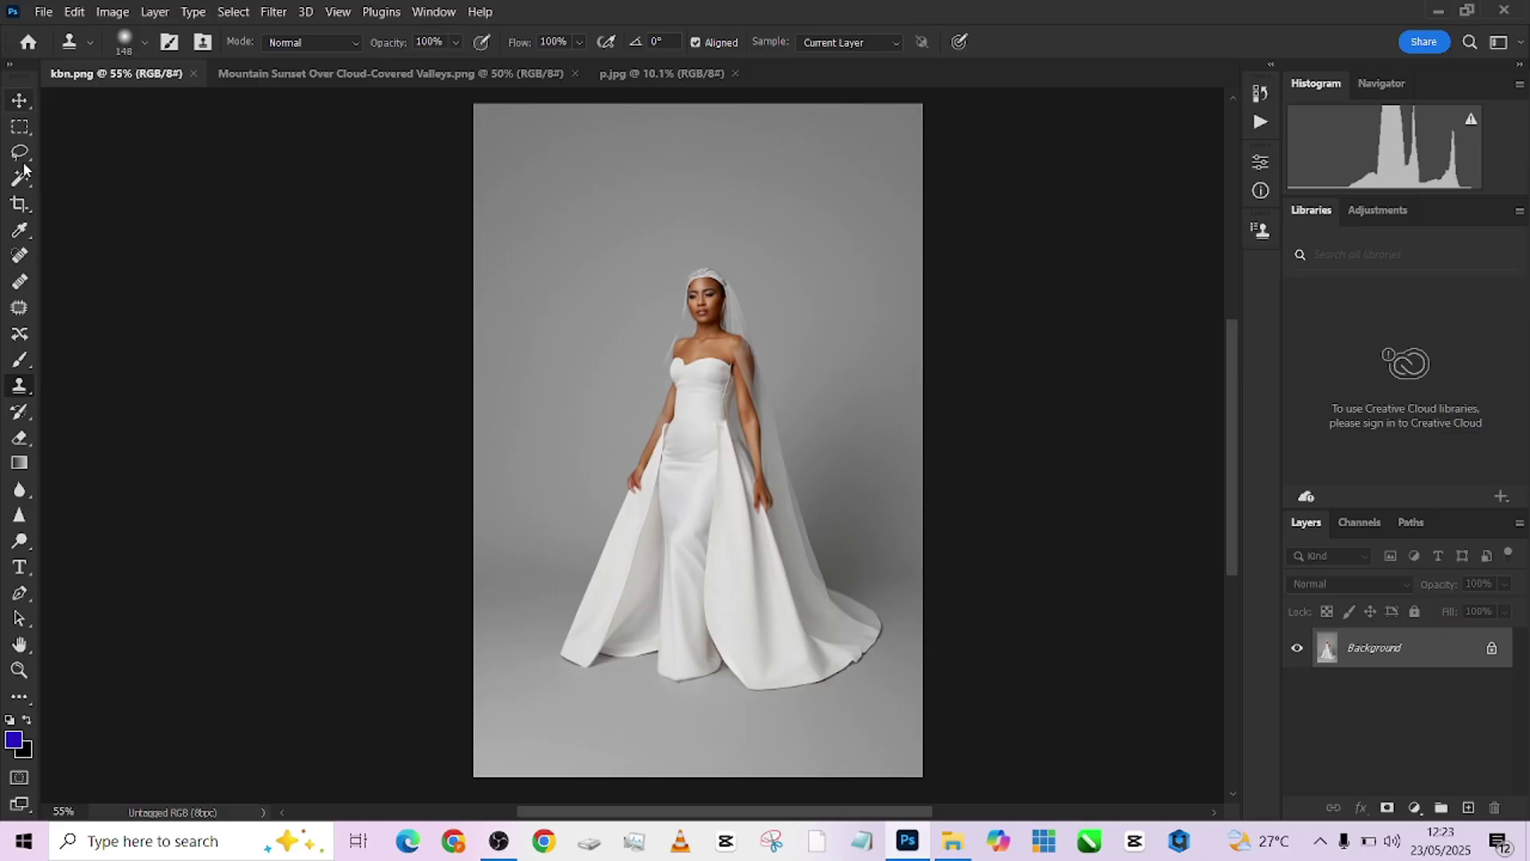
# Crop the bride photo to 4:5 (8:10), extending the canvas beyond the photo's sides and top with Content-Aware fill enabled
pyautogui.click(18, 207)
pyautogui.click(769, 456)
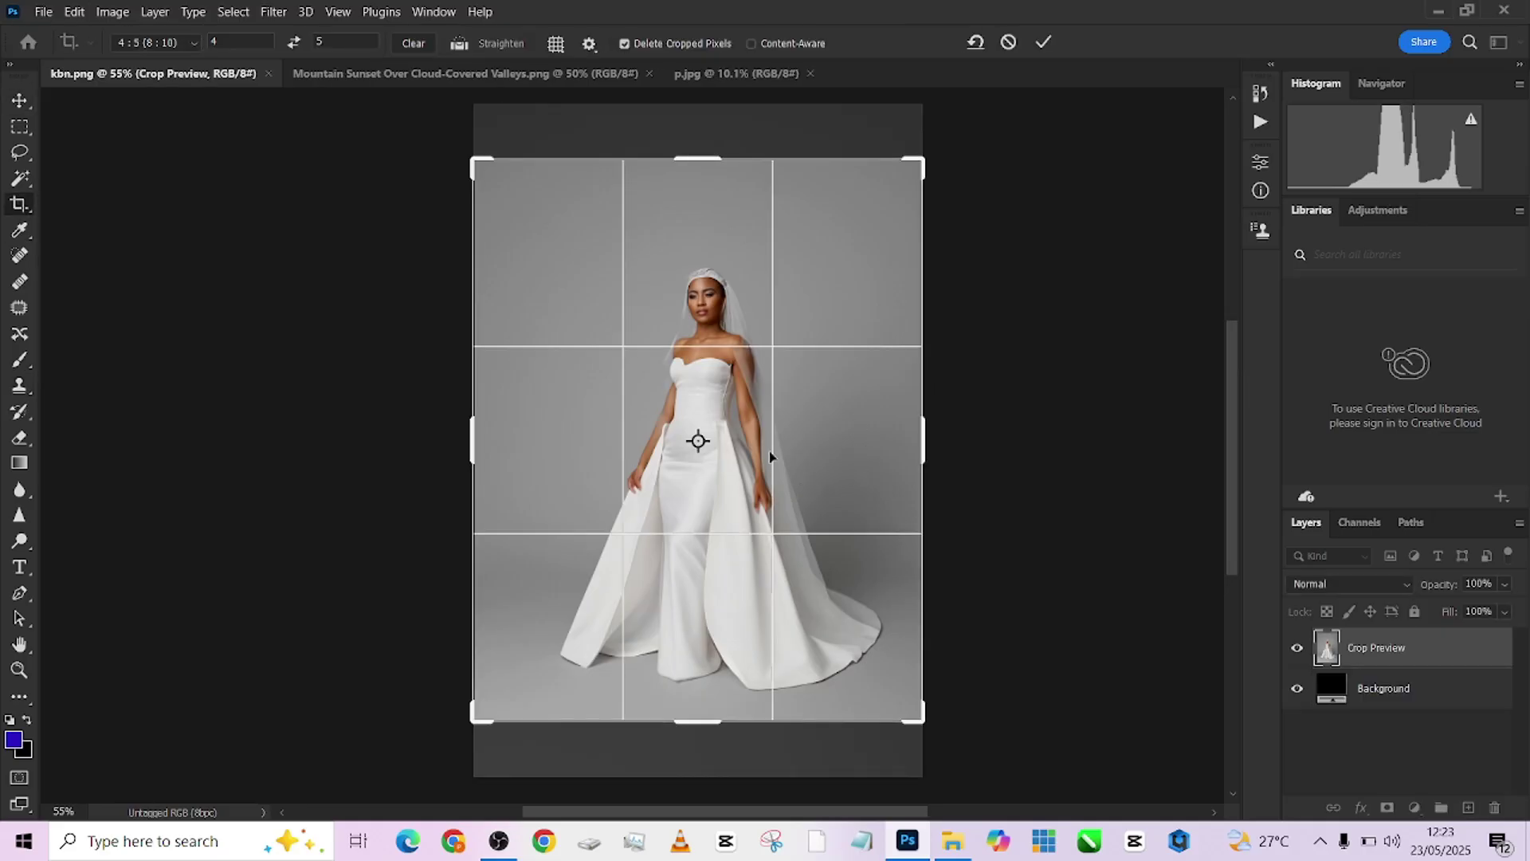
pyautogui.moveTo(692, 163); pyautogui.dragTo(695, 146)
pyautogui.moveTo(706, 737); pyautogui.dragTo(706, 741)
pyautogui.moveTo(702, 146); pyautogui.dragTo(714, 111)
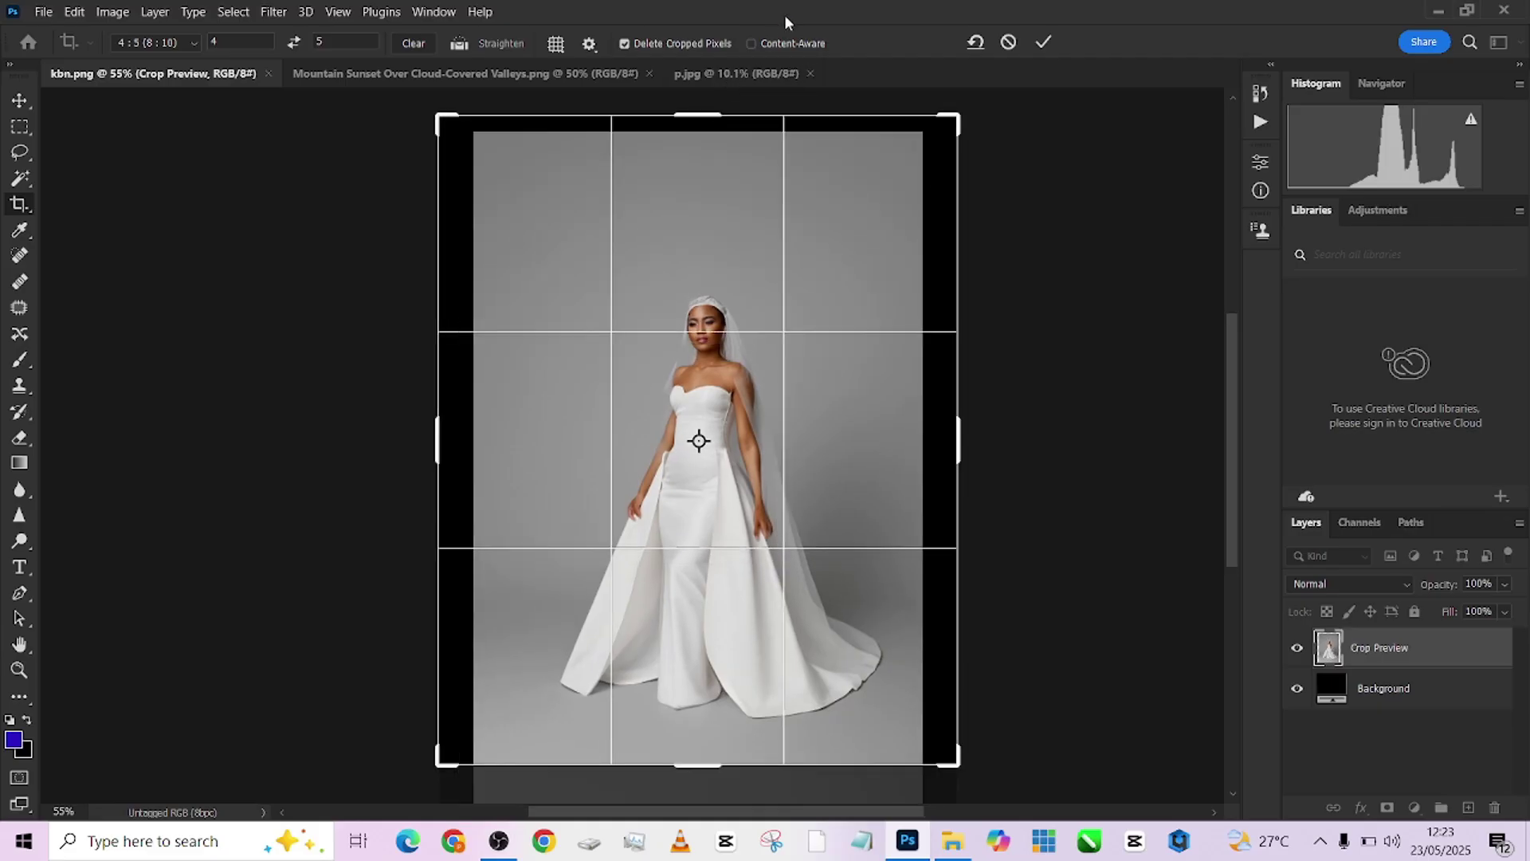
pyautogui.click(788, 43)
pyautogui.moveTo(703, 121); pyautogui.dragTo(701, 109)
pyautogui.click(1043, 43)
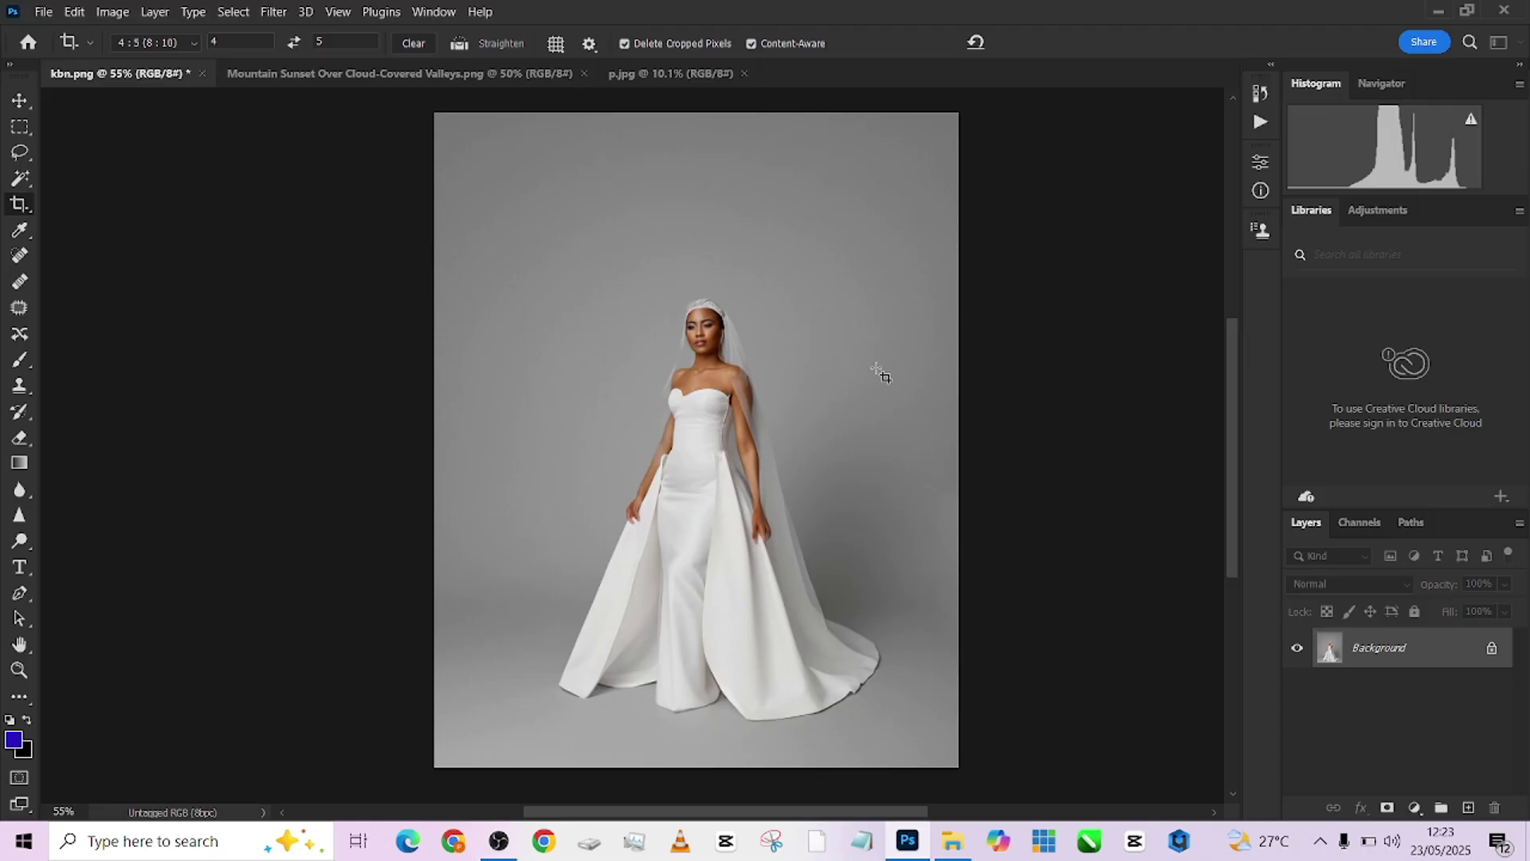
# Select the bride with her dress and veil, and invert the selection to cover the grey backdrop
pyautogui.moveTo(808, 420); pyautogui.dragTo(764, 418)
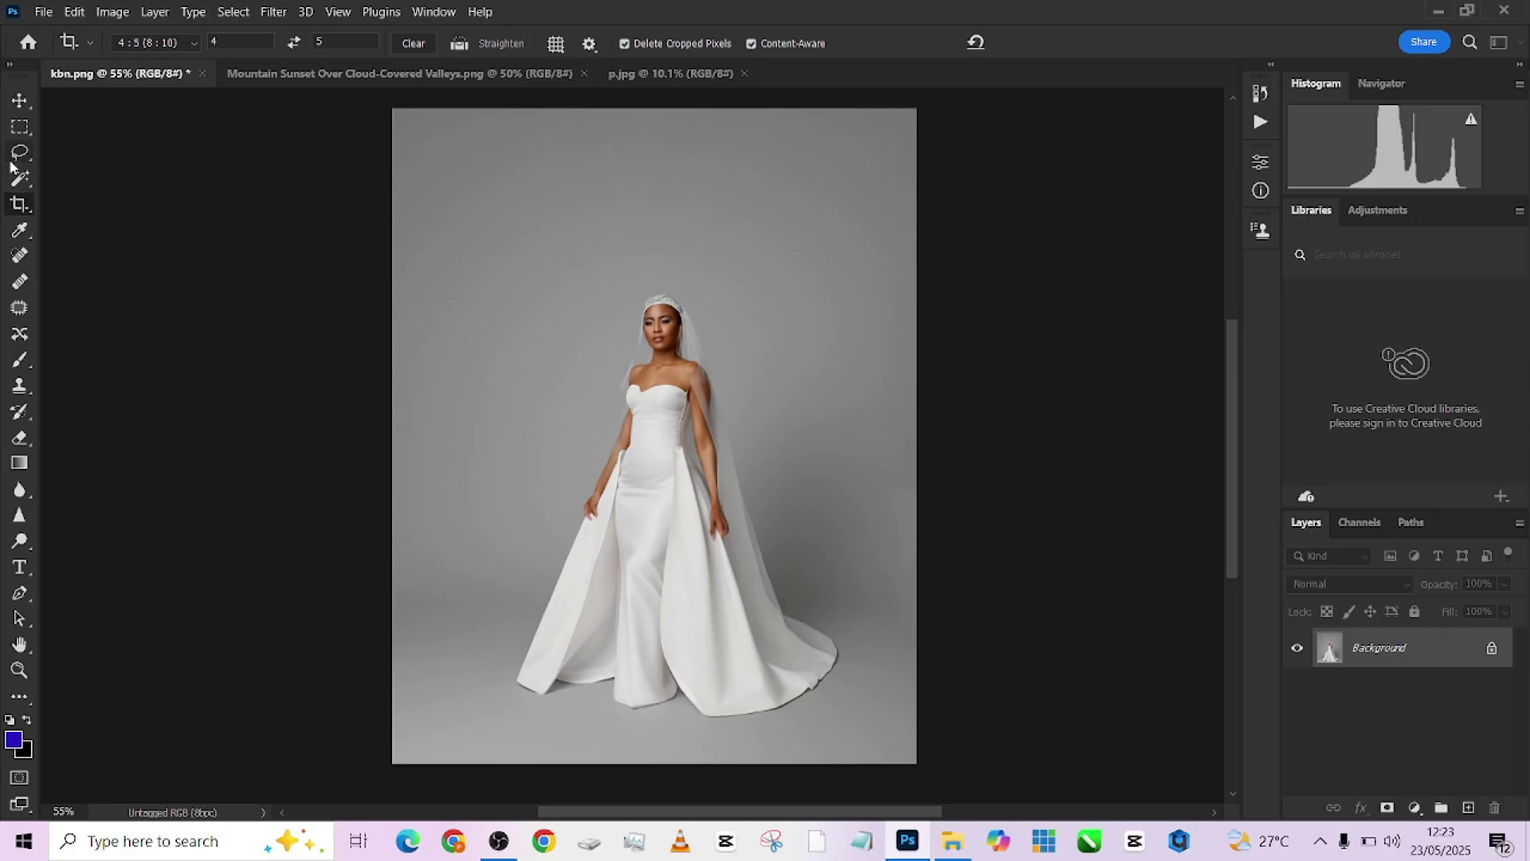
pyautogui.moveTo(18, 176)
pyautogui.mouseDown()
pyautogui.moveTo(63, 175)
pyautogui.moveTo(71, 195)
pyautogui.mouseUp()
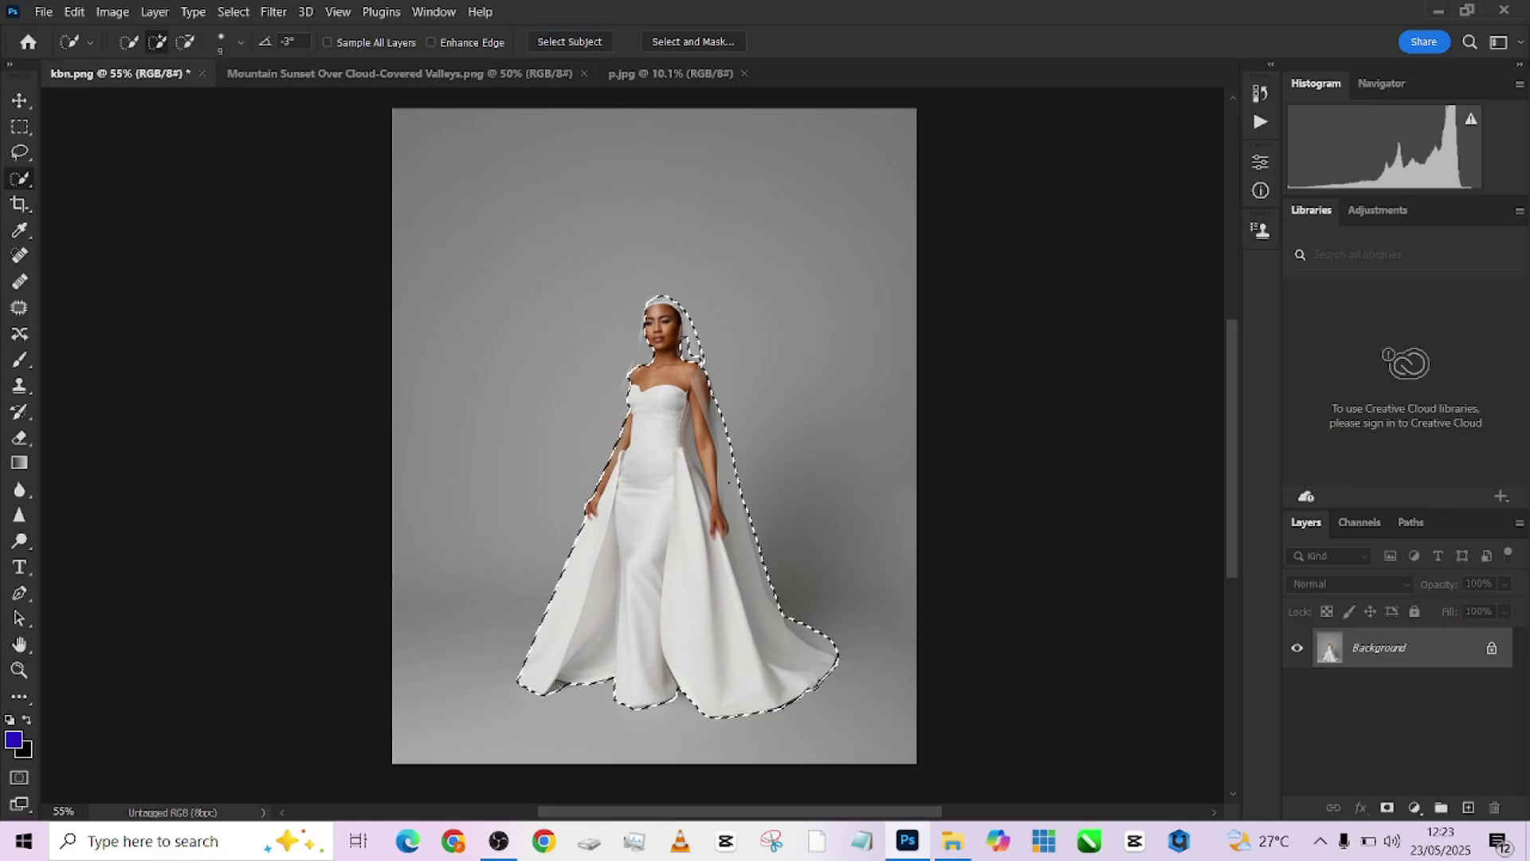
pyautogui.rightClick(728, 482)
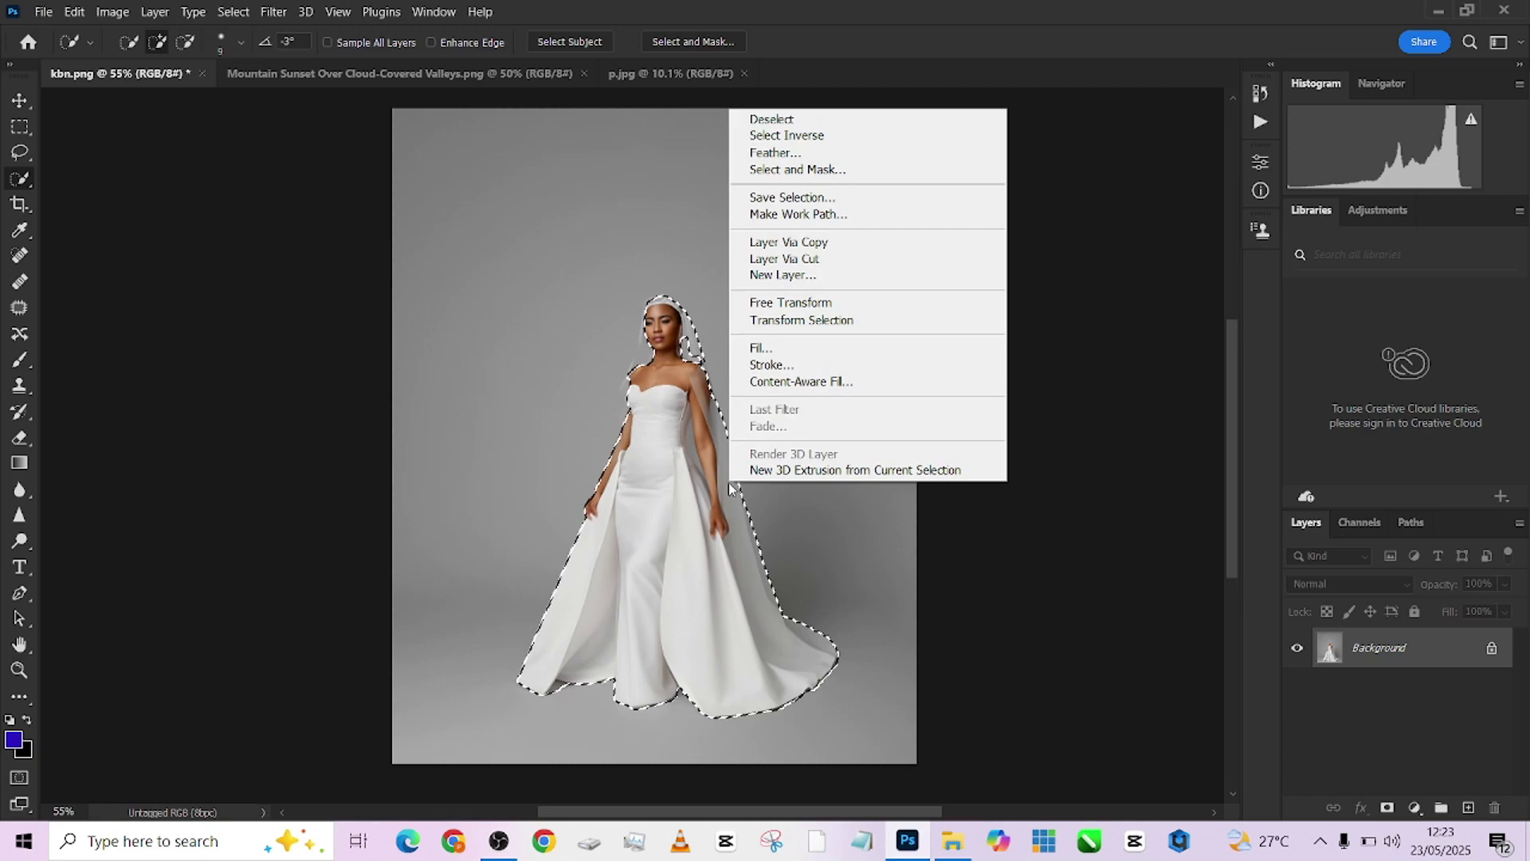
pyautogui.click(882, 141)
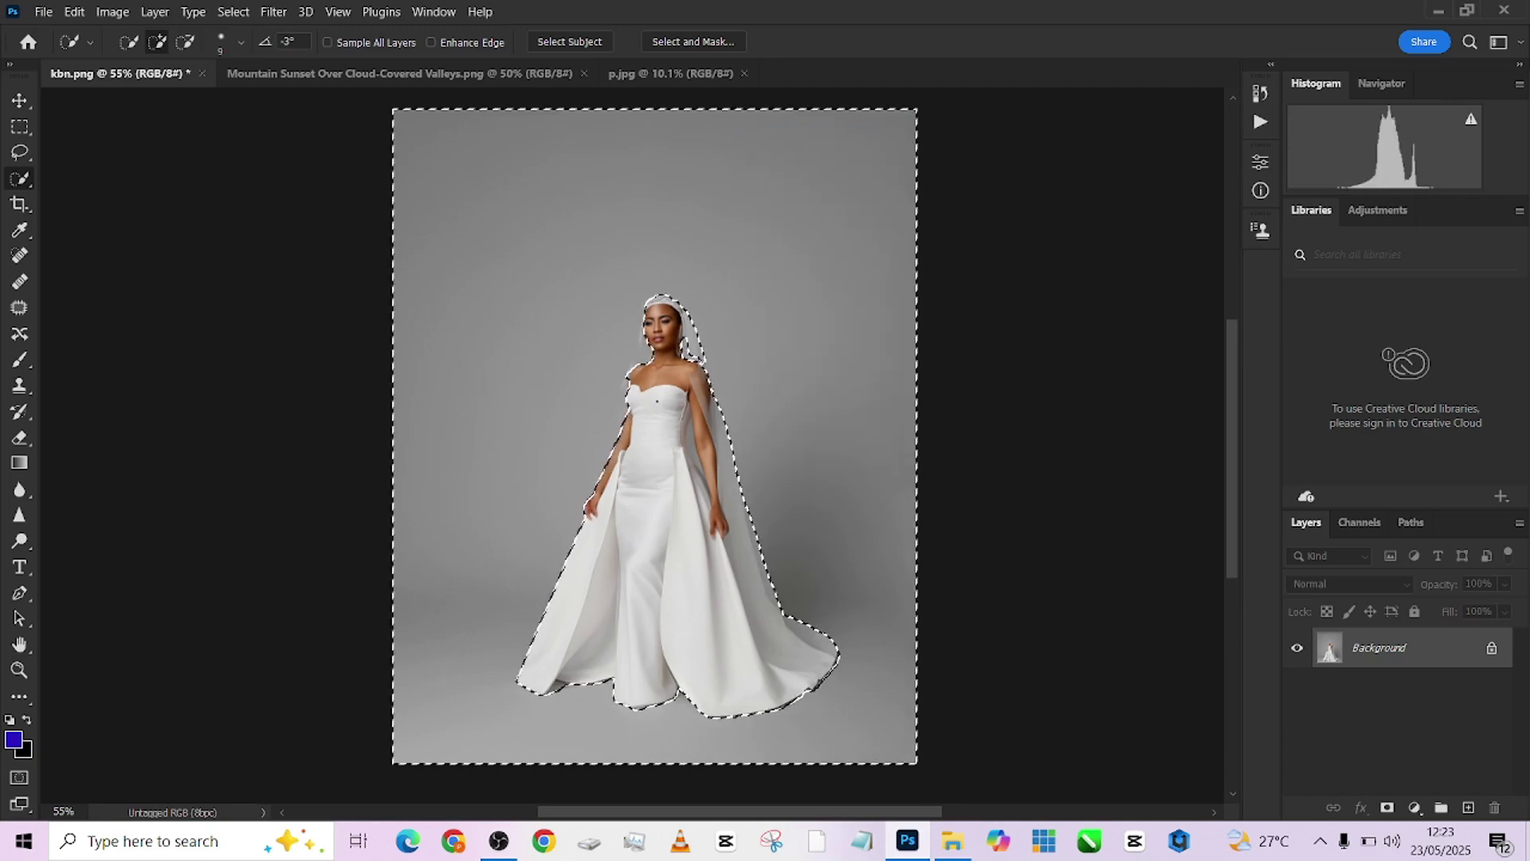
# Subtract the veil area beside the bride's neck from the backdrop selection
pyautogui.scroll(4, 637, 410)
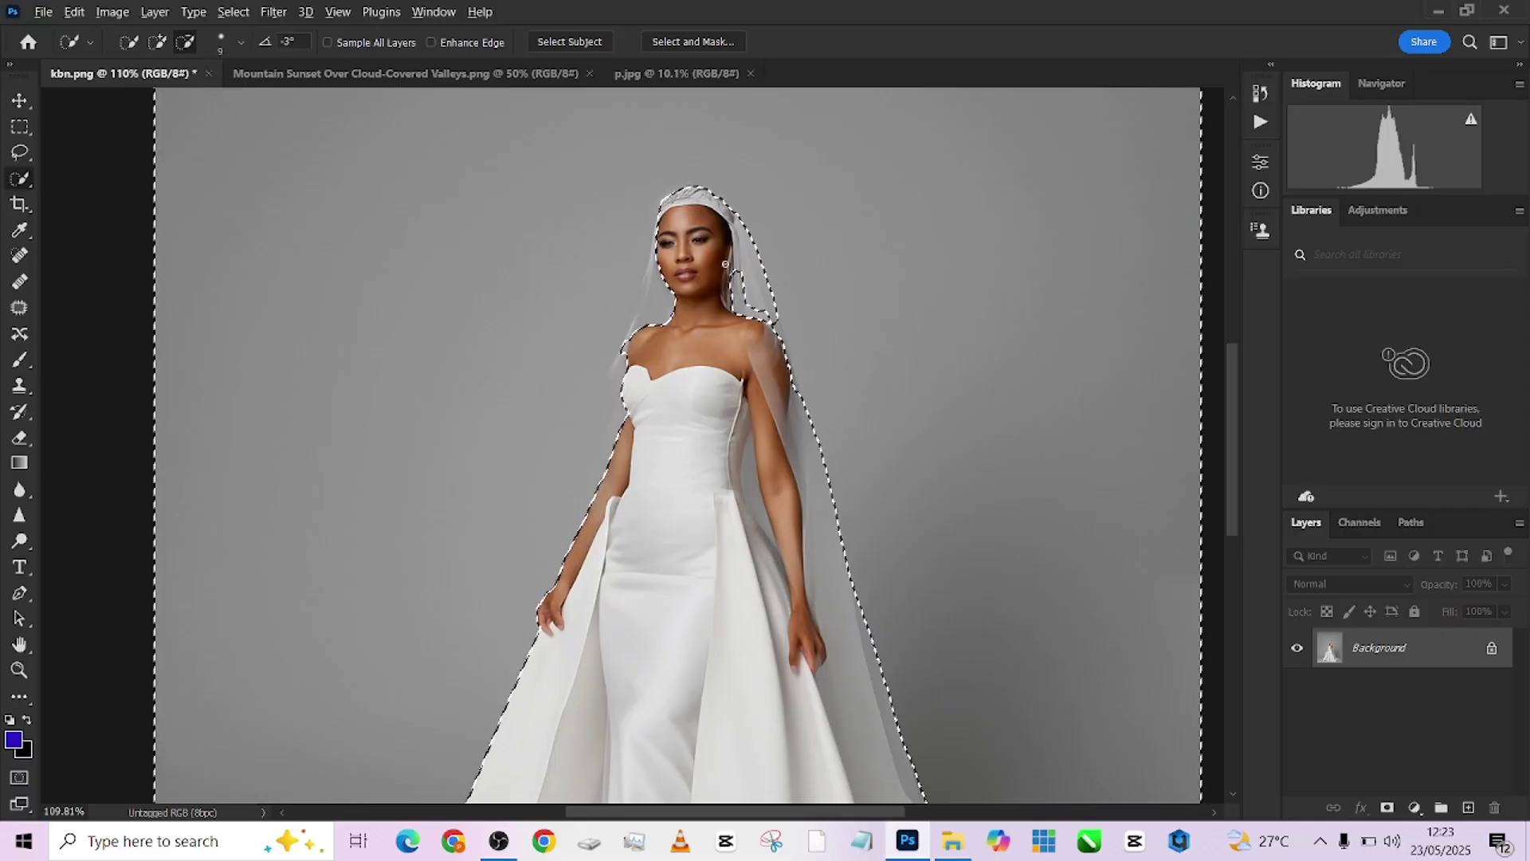
pyautogui.moveTo(725, 264); pyautogui.dragTo(739, 302)
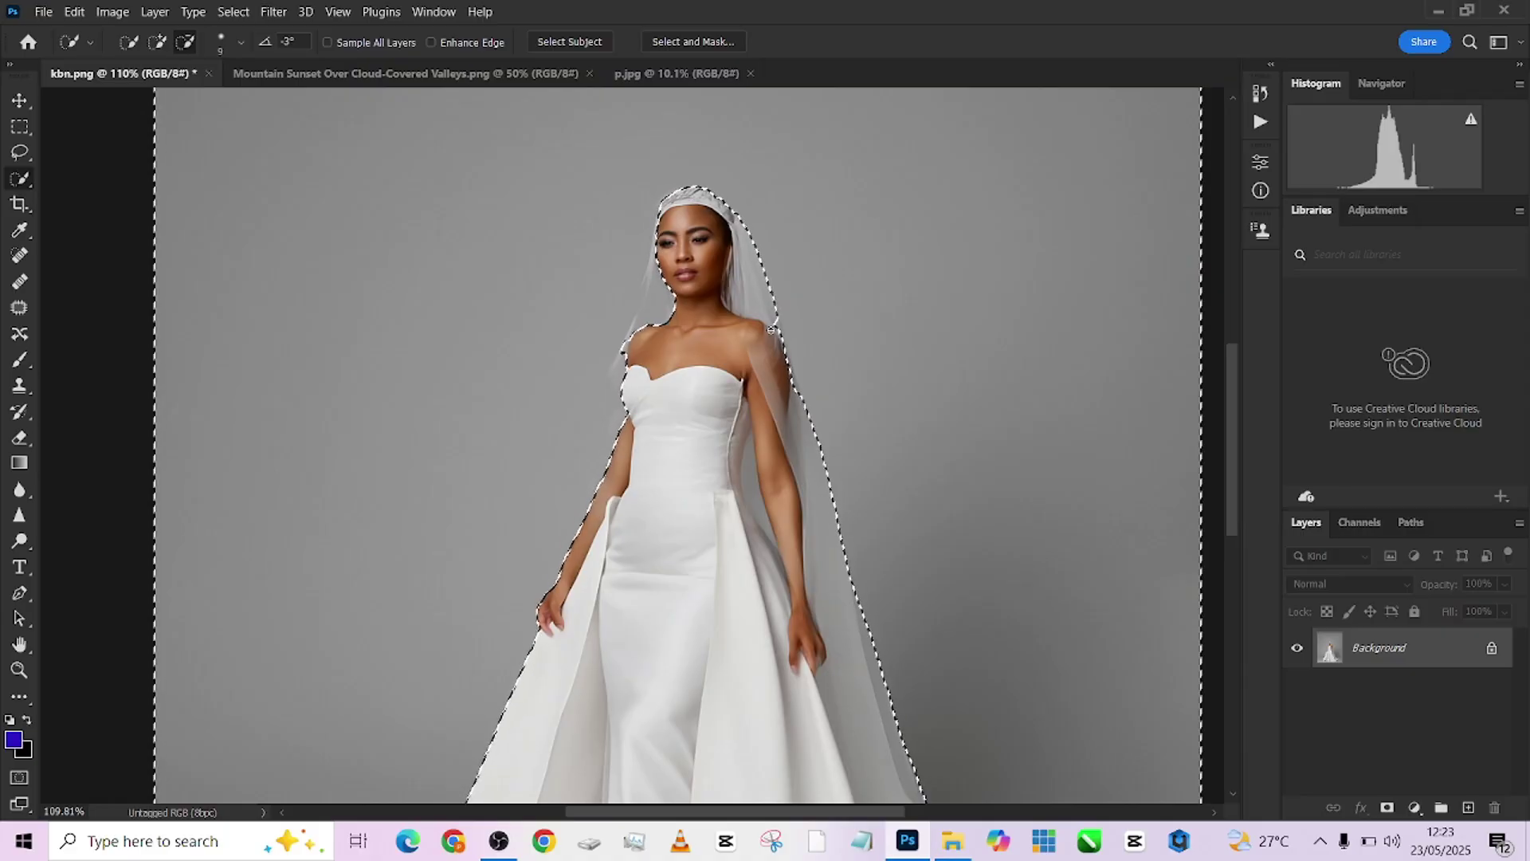
pyautogui.scroll(3, 644, 285)
pyautogui.scroll(3, 645, 284)
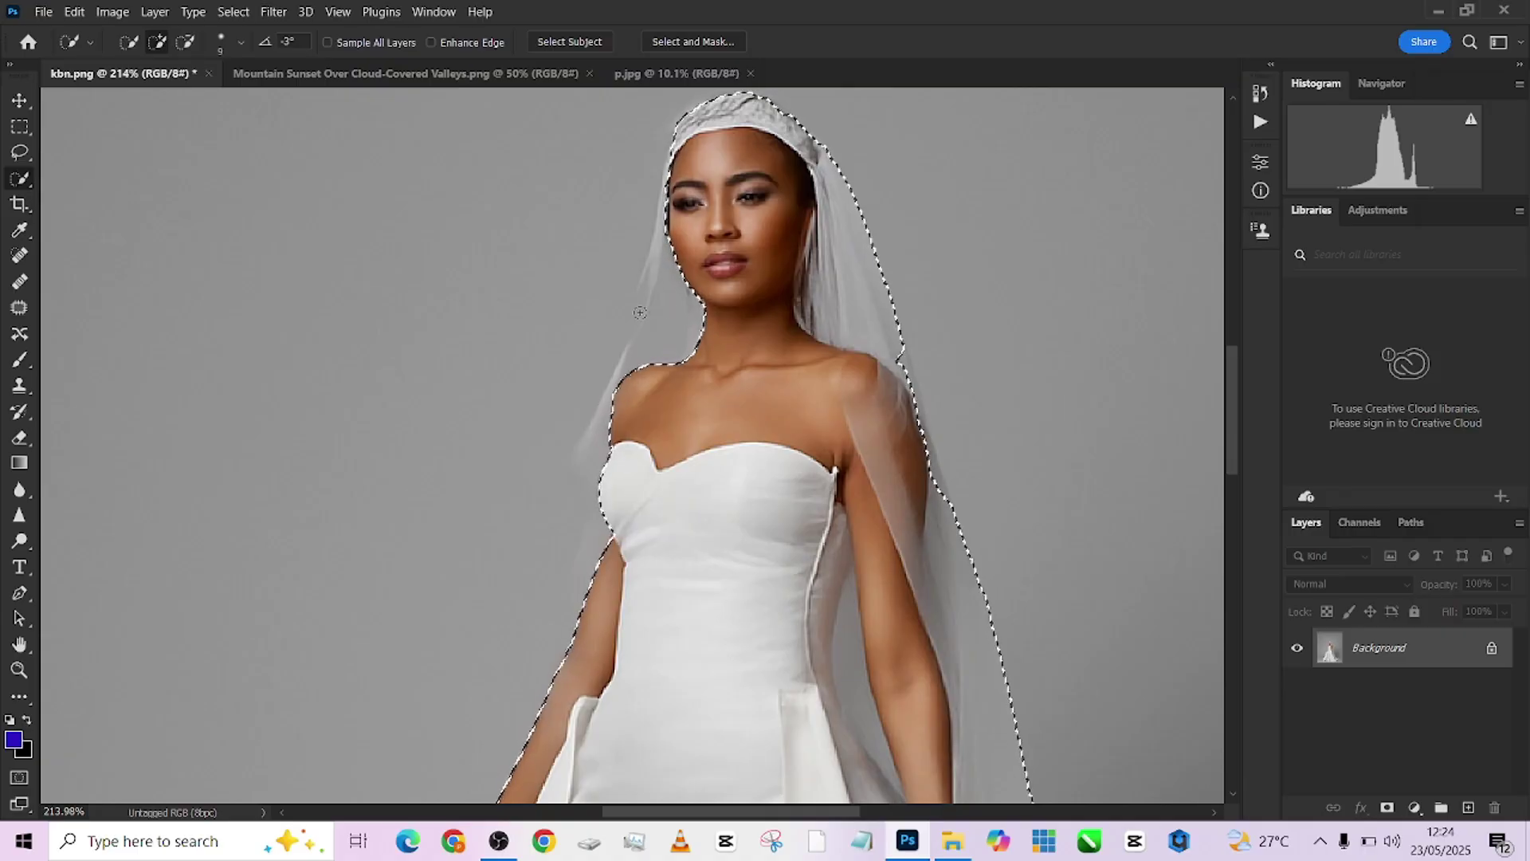
# Add the shadowed floor under the front corner of the dress hem to the backdrop selection with the Quick Selection tool
pyautogui.scroll(-5, 600, 437)
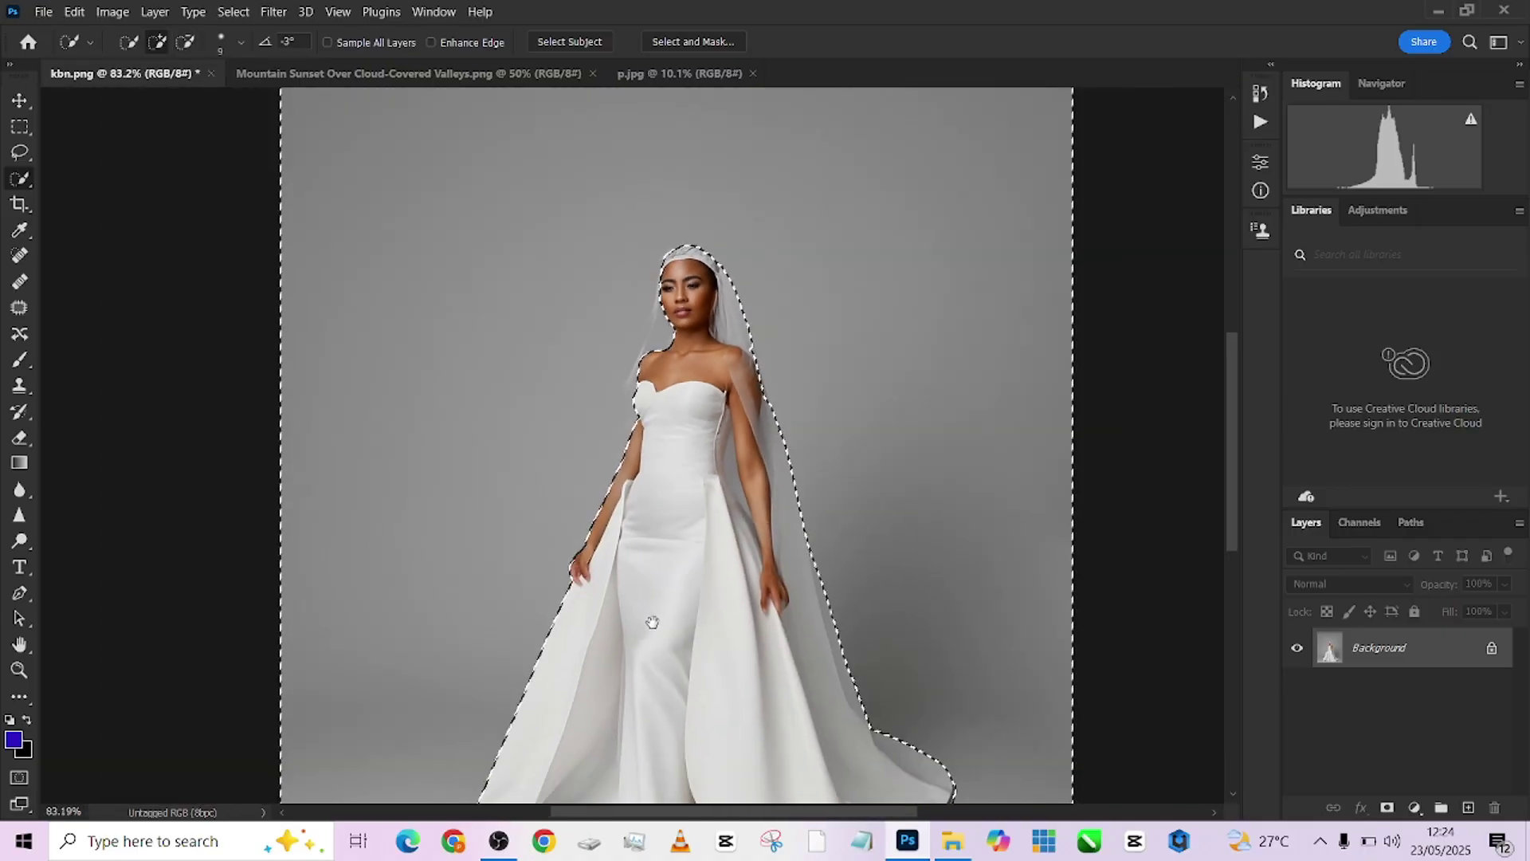
pyautogui.moveTo(648, 622); pyautogui.dragTo(624, 410)
pyautogui.scroll(3, 533, 662)
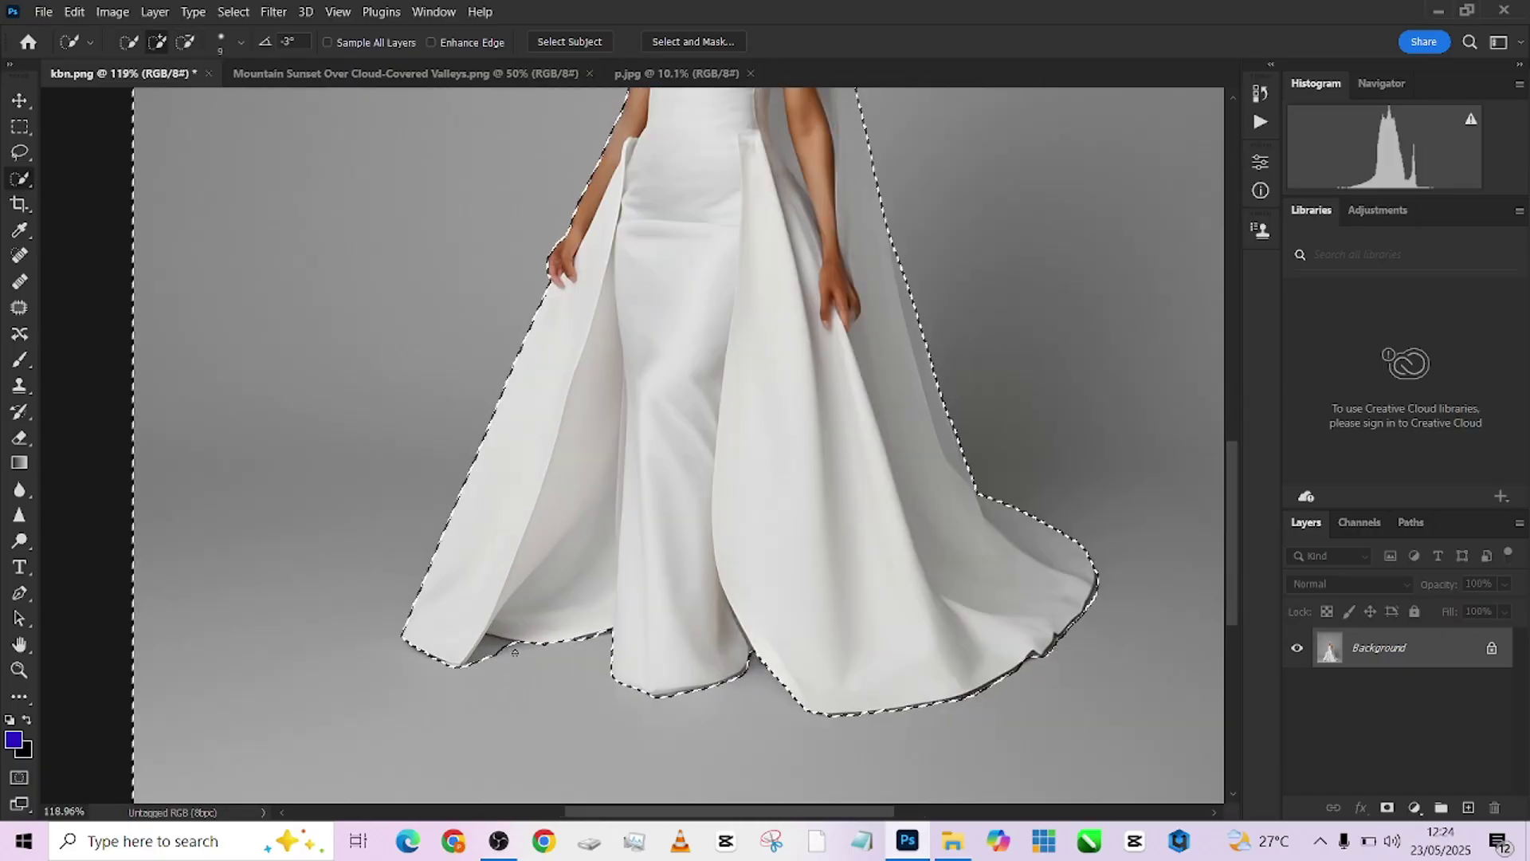
pyautogui.moveTo(532, 662); pyautogui.dragTo(475, 664)
pyautogui.moveTo(780, 488); pyautogui.dragTo(784, 571)
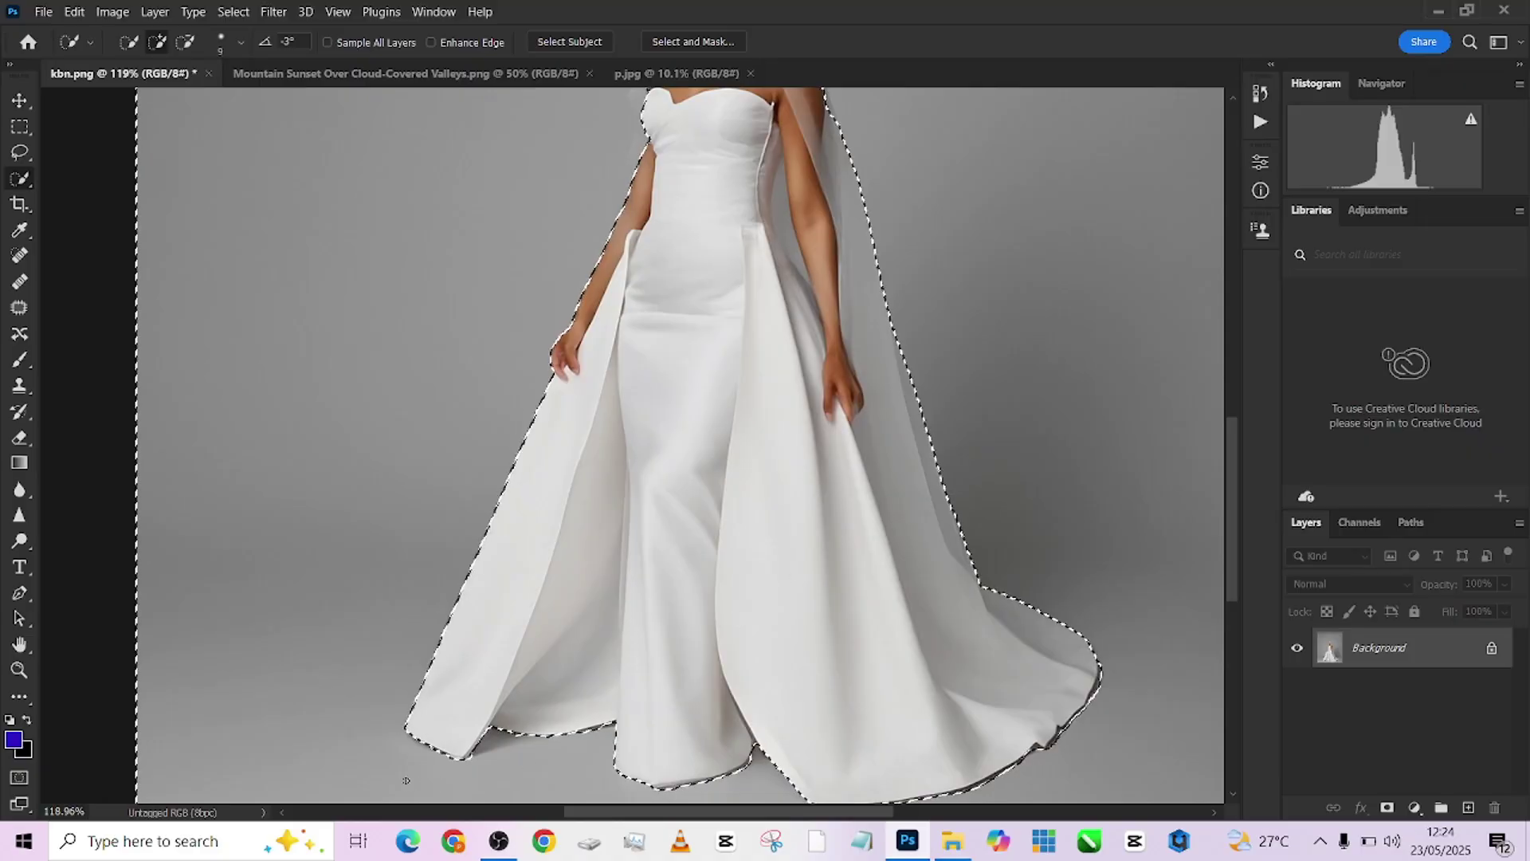
pyautogui.press('alt')
pyautogui.scroll(-3, 577, 685)
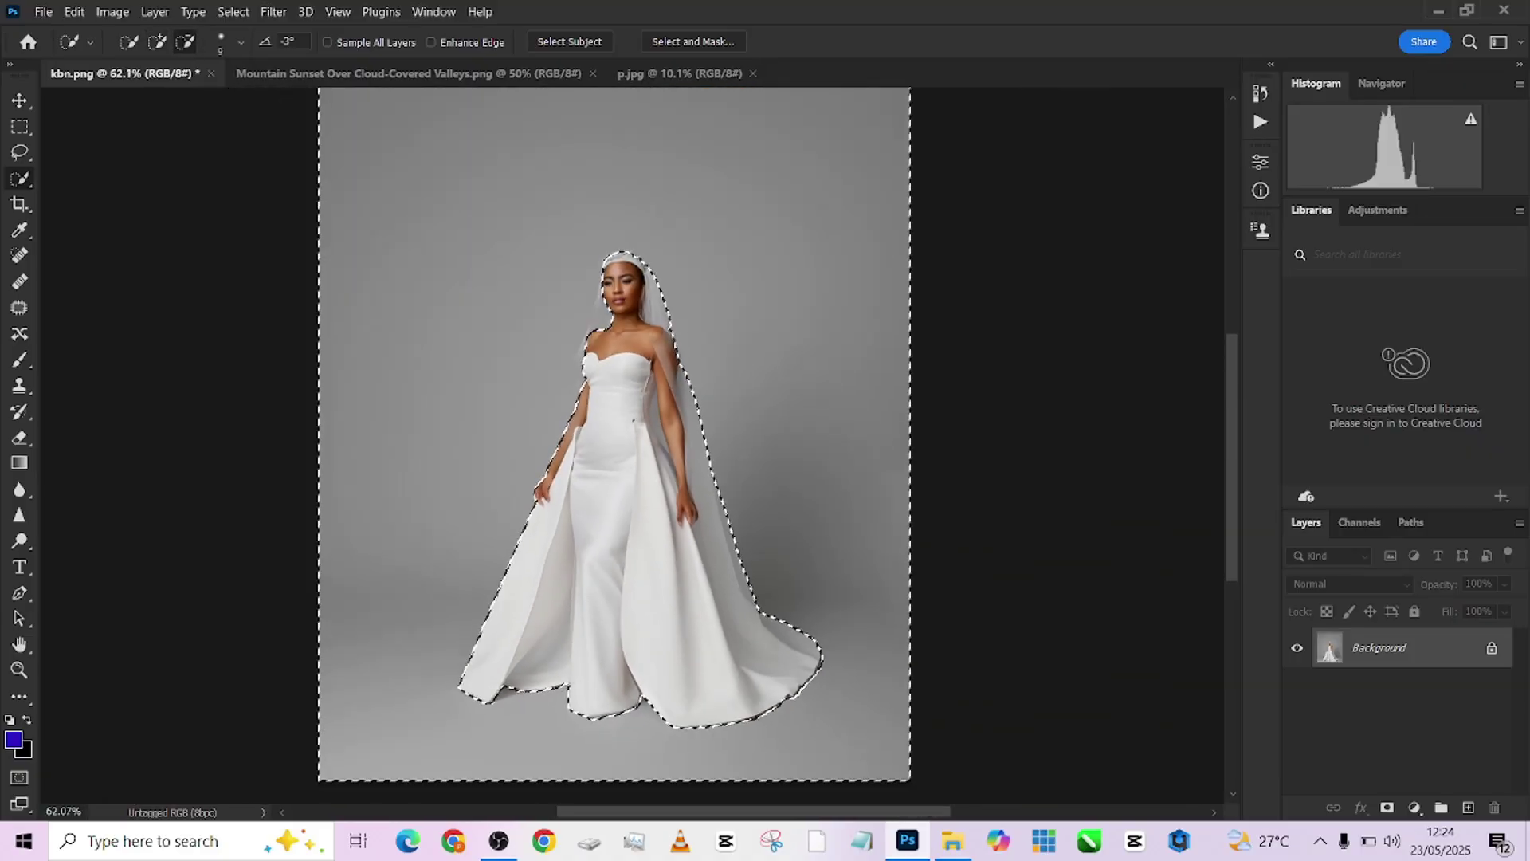
pyautogui.scroll(-1, 633, 414)
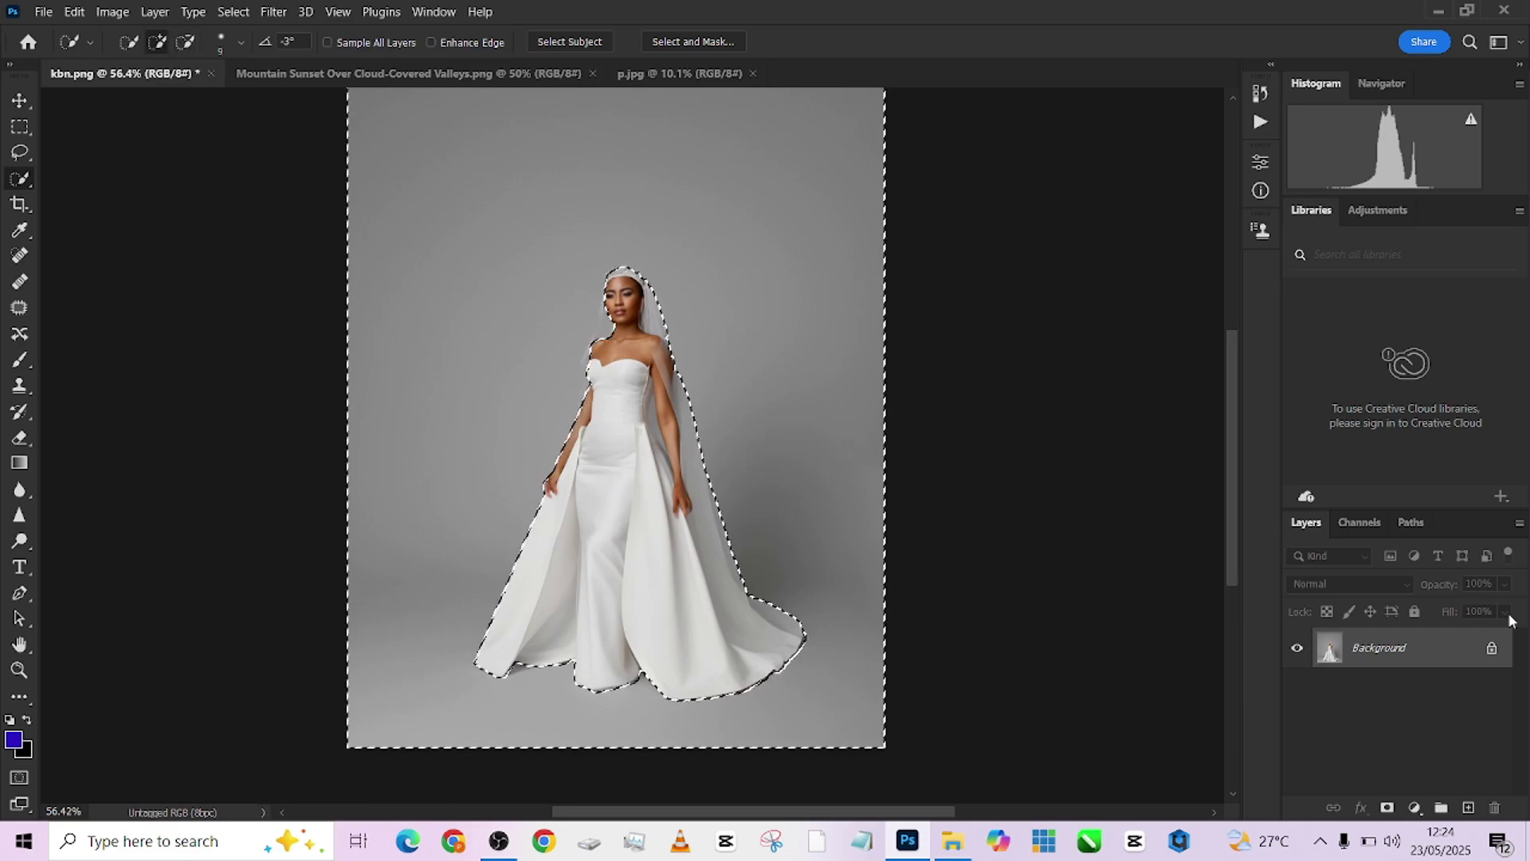
# Duplicate the Background layer and cut the selected backdrop from the copy onto a new layer
pyautogui.moveTo(1435, 655); pyautogui.dragTo(1474, 809)
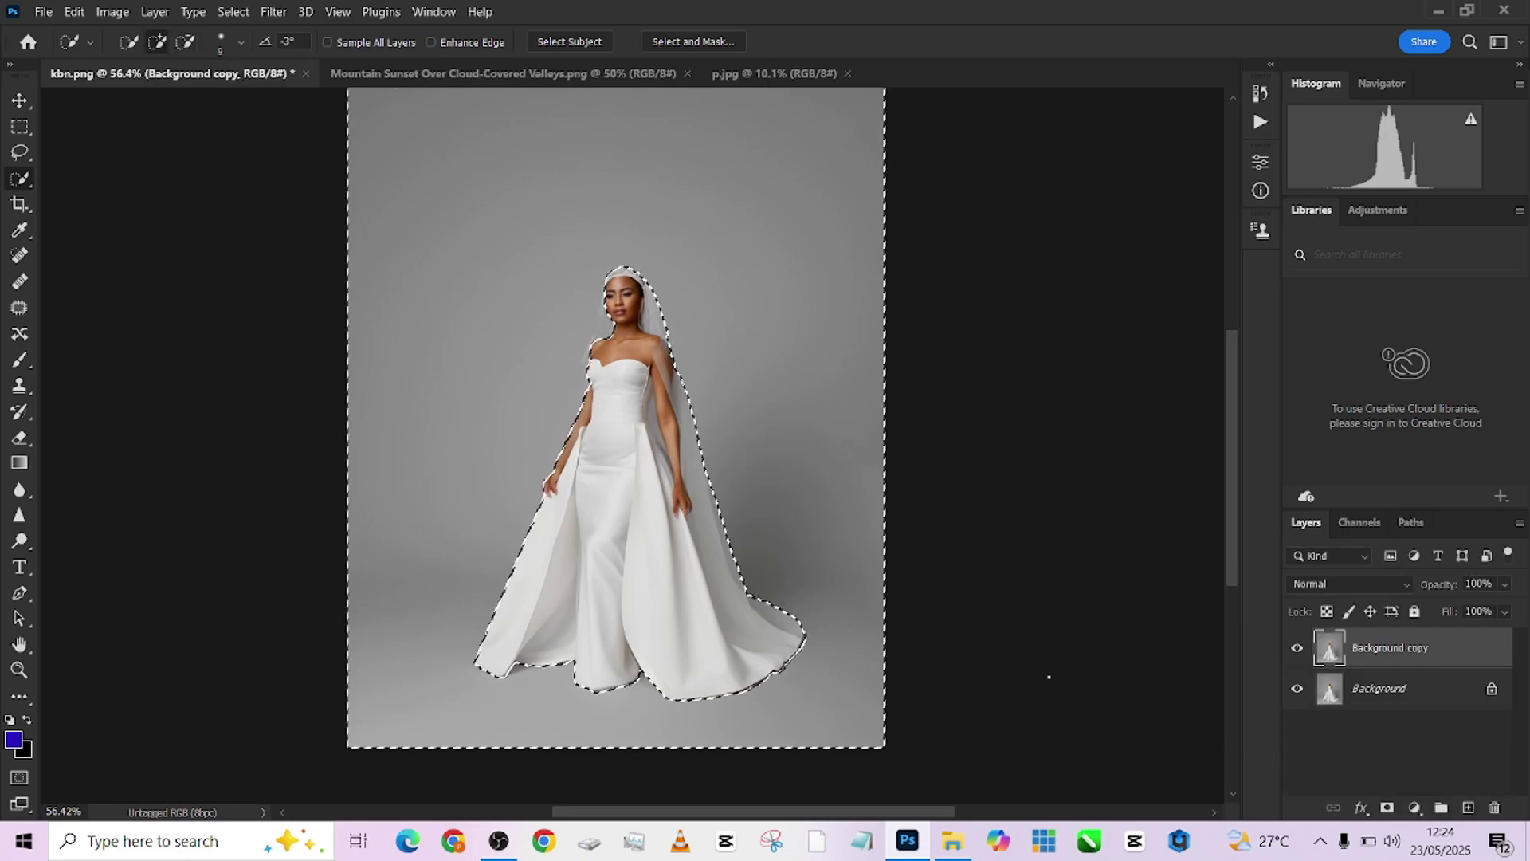
pyautogui.rightClick(744, 393)
pyautogui.click(857, 550)
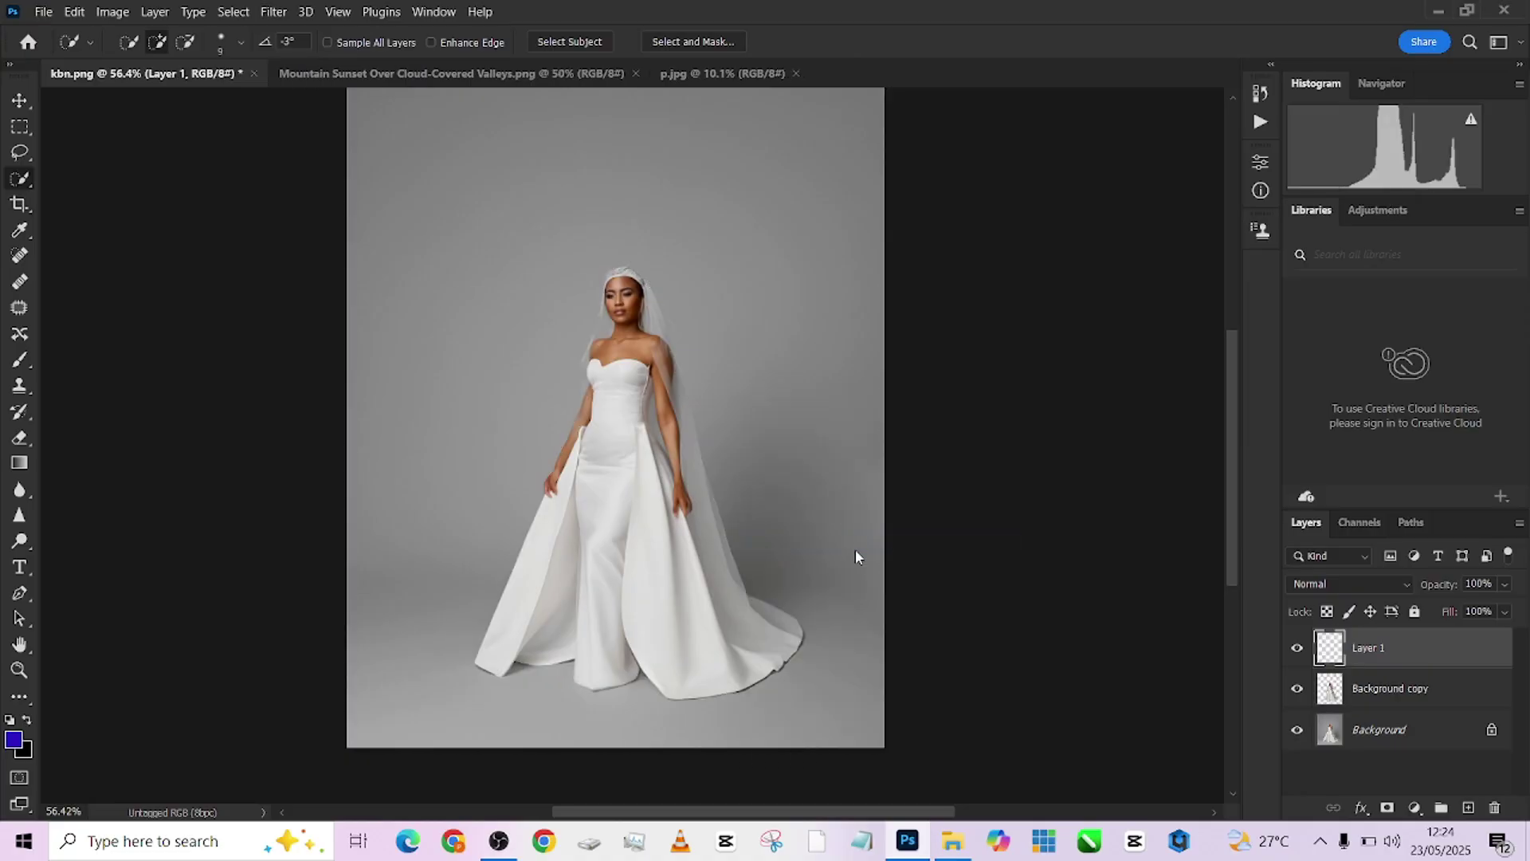
# Move the Background copy layer above Layer 1 and isolate the two layers in turn to check the separation
pyautogui.moveTo(1391, 694); pyautogui.dragTo(1391, 634)
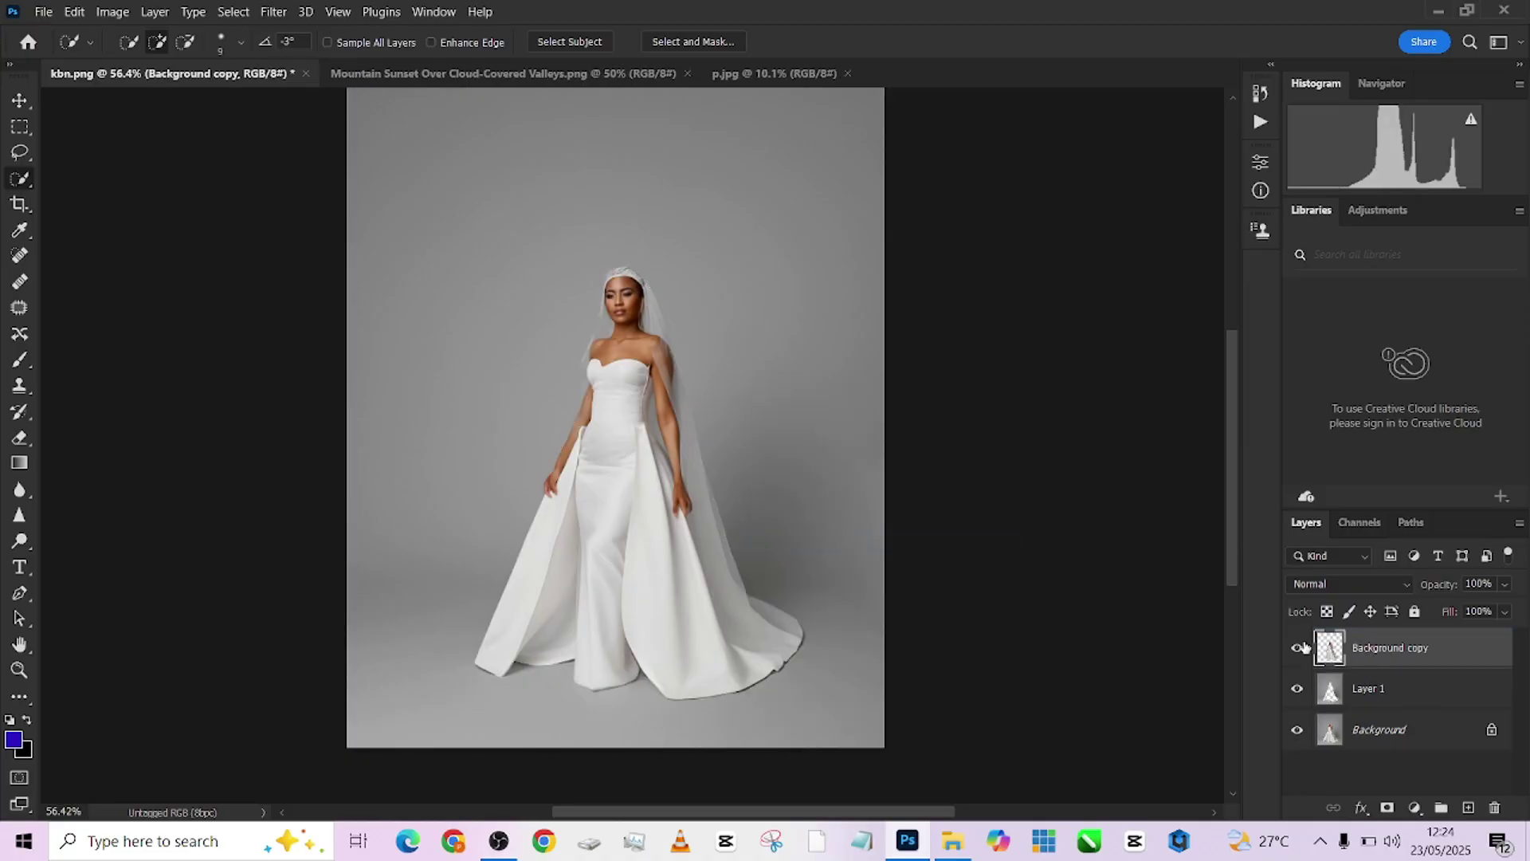
pyautogui.keyDown('alt'); pyautogui.click(1298, 647); pyautogui.keyUp('alt')
pyautogui.keyDown('alt'); pyautogui.click(1298, 647); pyautogui.keyUp('alt')
pyautogui.keyDown('alt'); pyautogui.click(1299, 689); pyautogui.keyUp('alt')
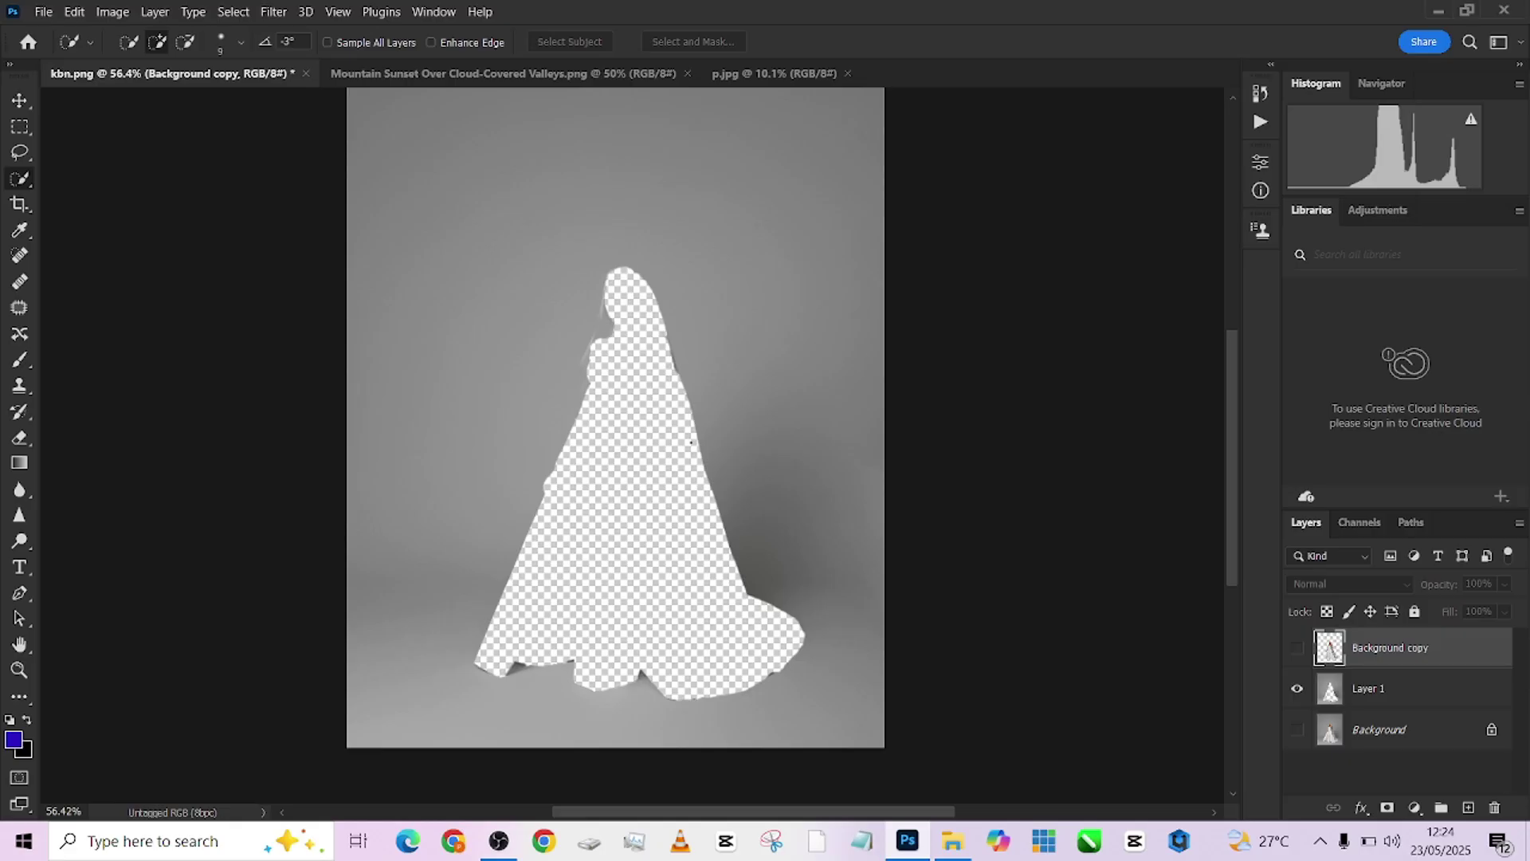
pyautogui.keyDown('alt'); pyautogui.click(1298, 689); pyautogui.keyUp('alt')
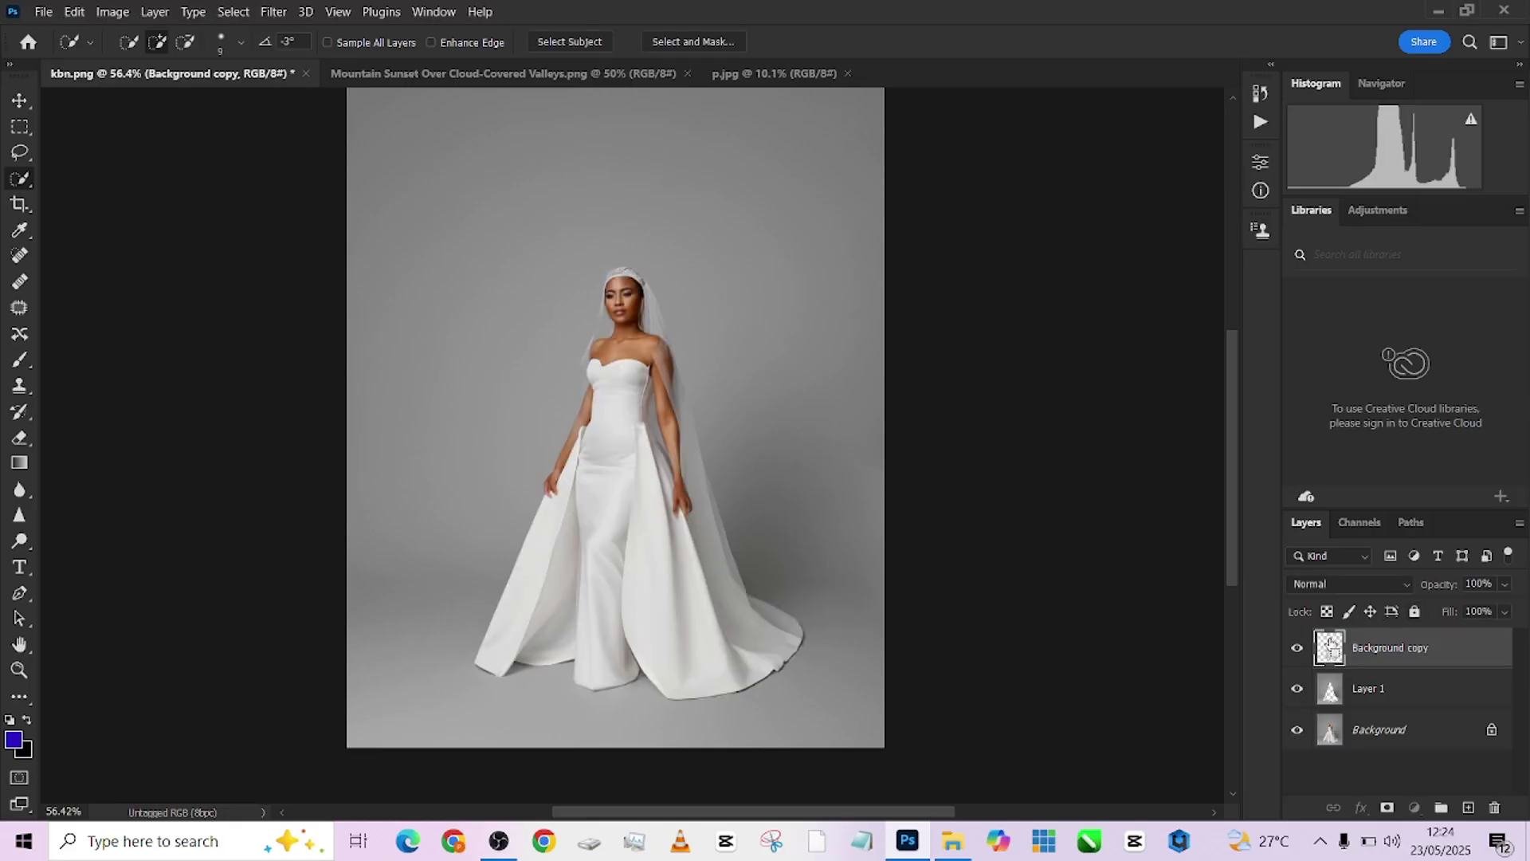
# Load the bride's outline from Background copy as a selection on Layer 1 and expand it by 20 pixels
pyautogui.keyDown('ctrl'); pyautogui.click(1330, 645); pyautogui.keyUp('ctrl')
pyautogui.click(1402, 688)
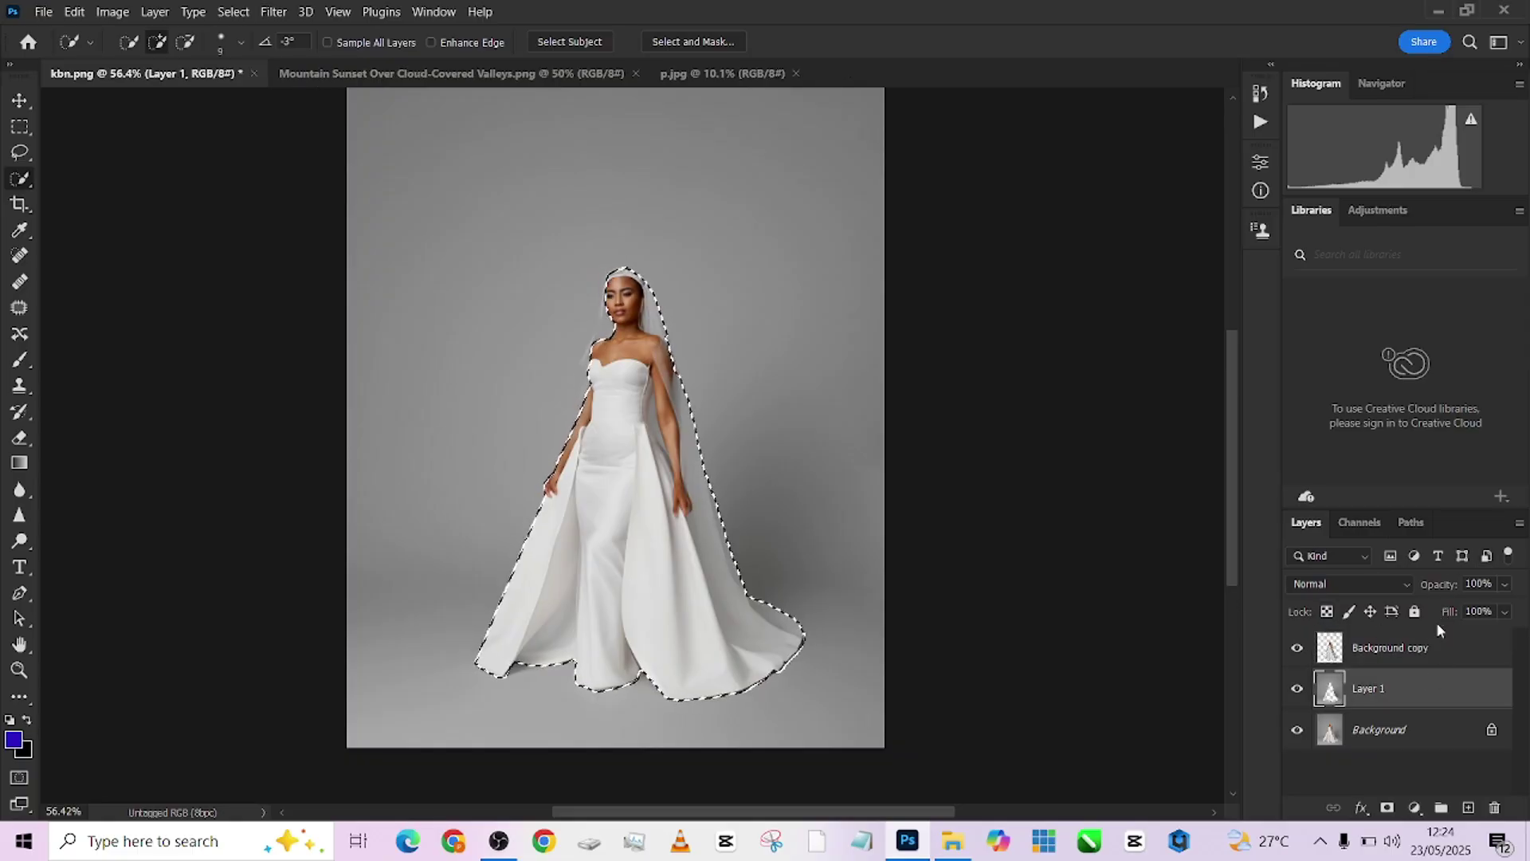
pyautogui.click(244, 16)
pyautogui.moveTo(382, 296)
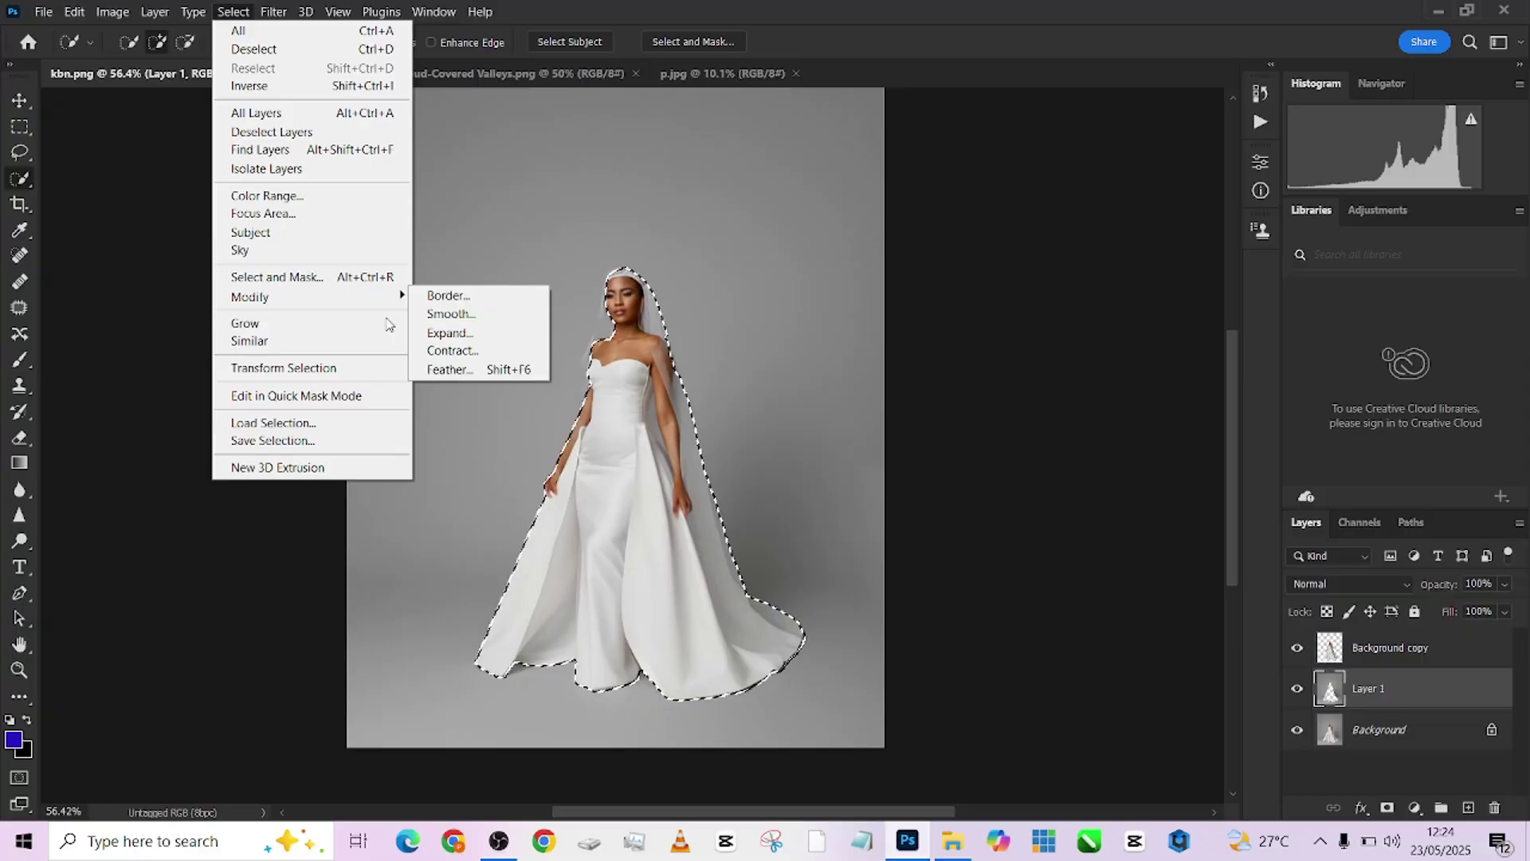
pyautogui.click(473, 341)
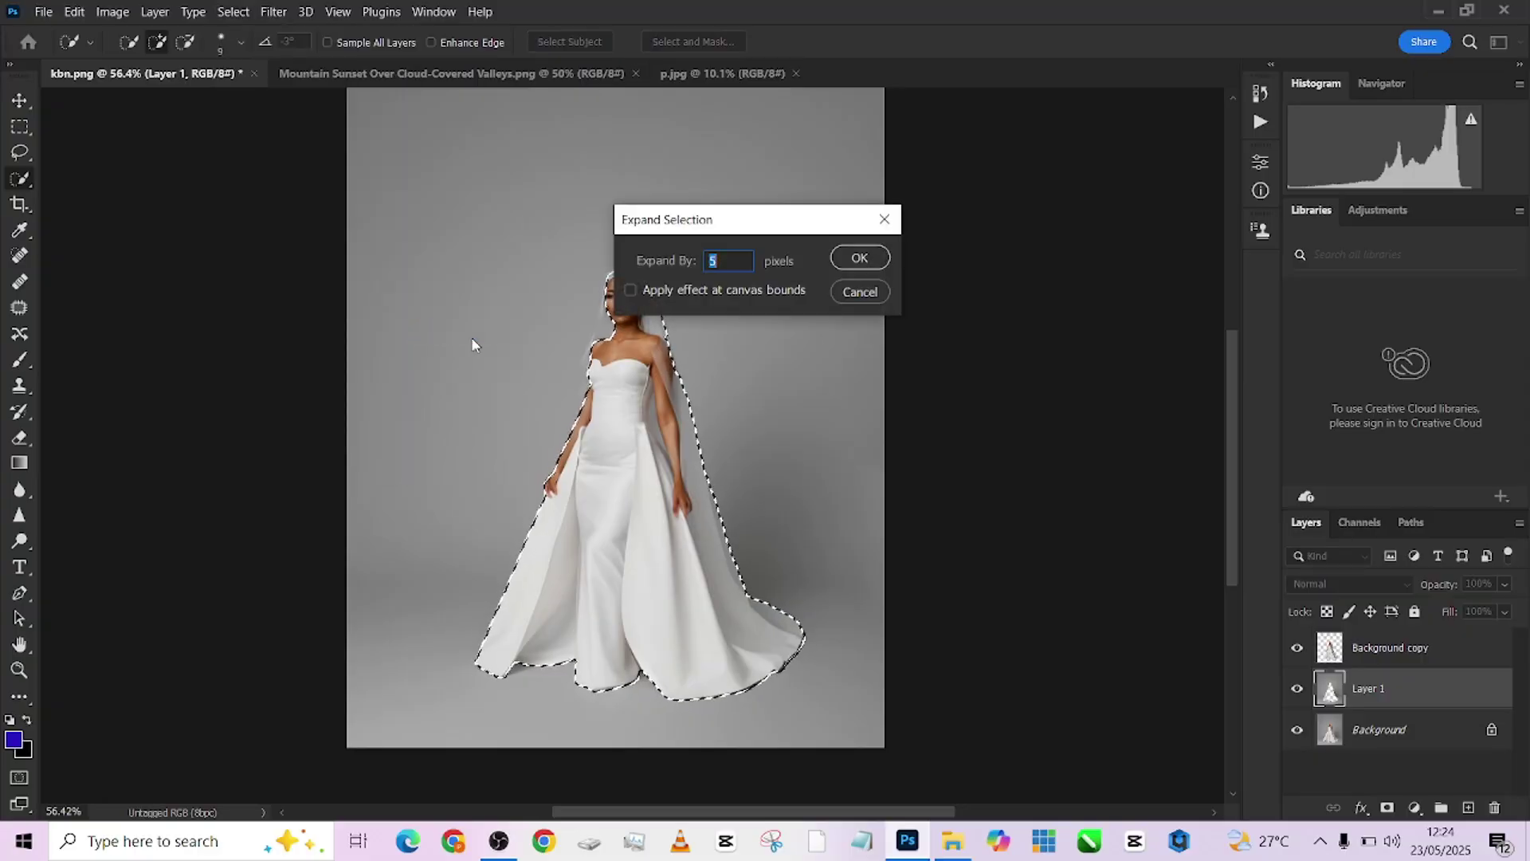
pyautogui.write('20')
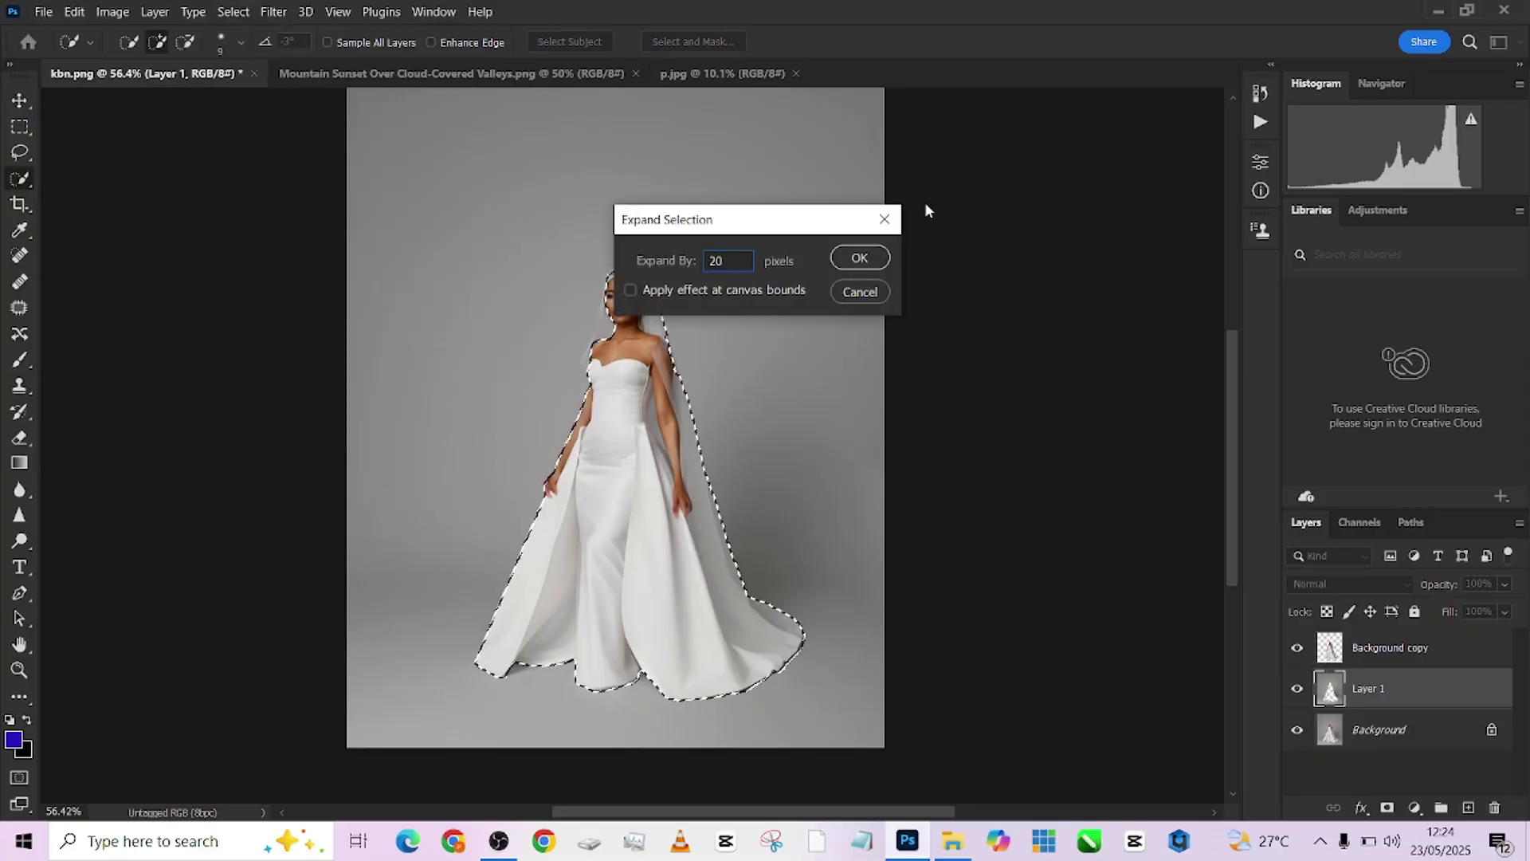
pyautogui.click(866, 253)
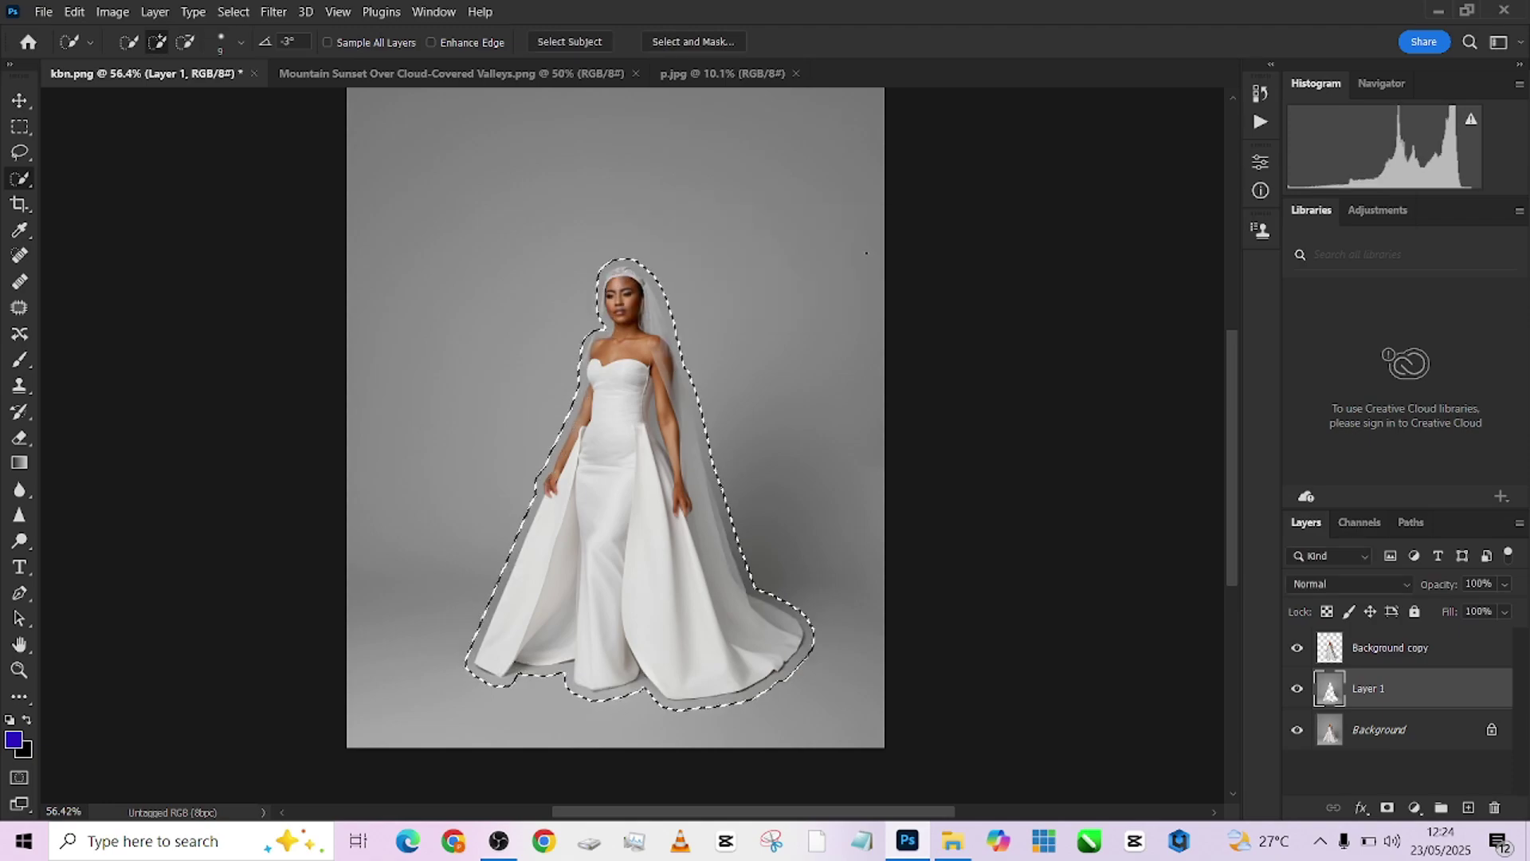
# Fill the selected bride area on Layer 1 with Content-Aware, deselect, and check the backdrop with the Background copy layer briefly hidden
pyautogui.rightClick(704, 484)
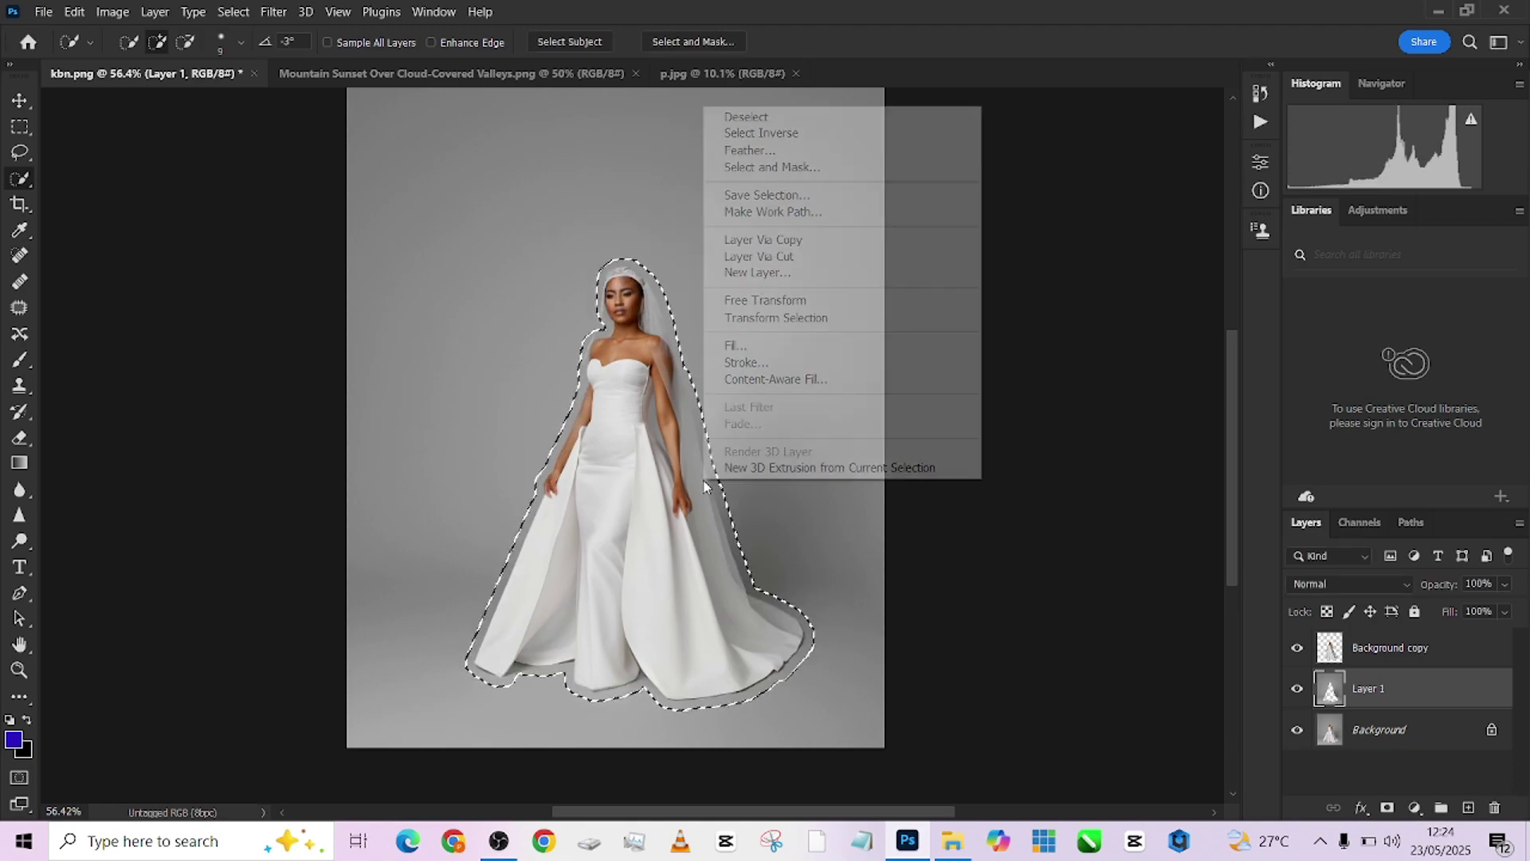
pyautogui.click(748, 348)
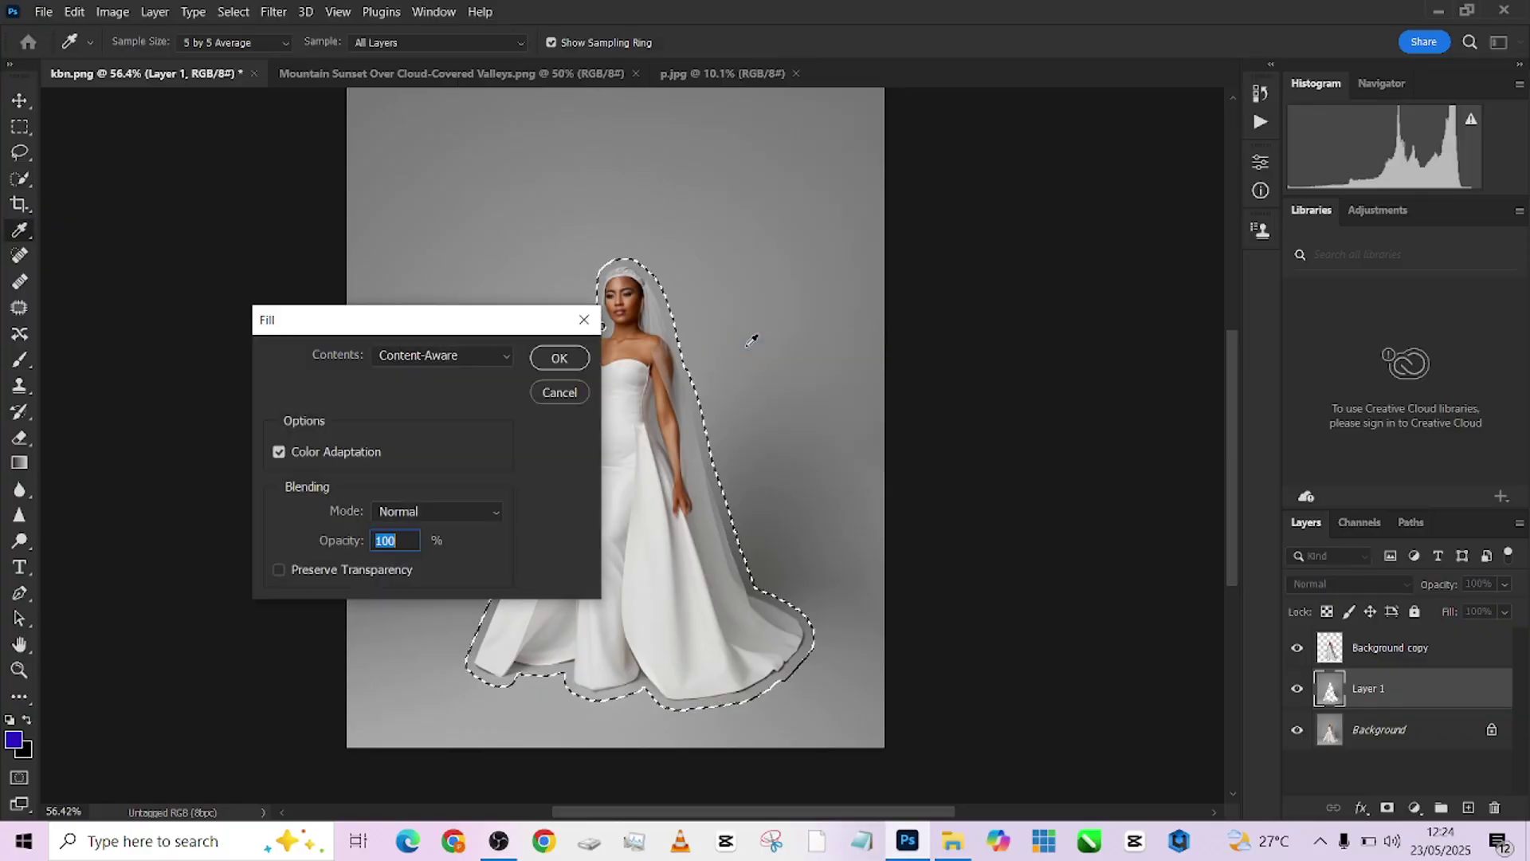
pyautogui.click(558, 359)
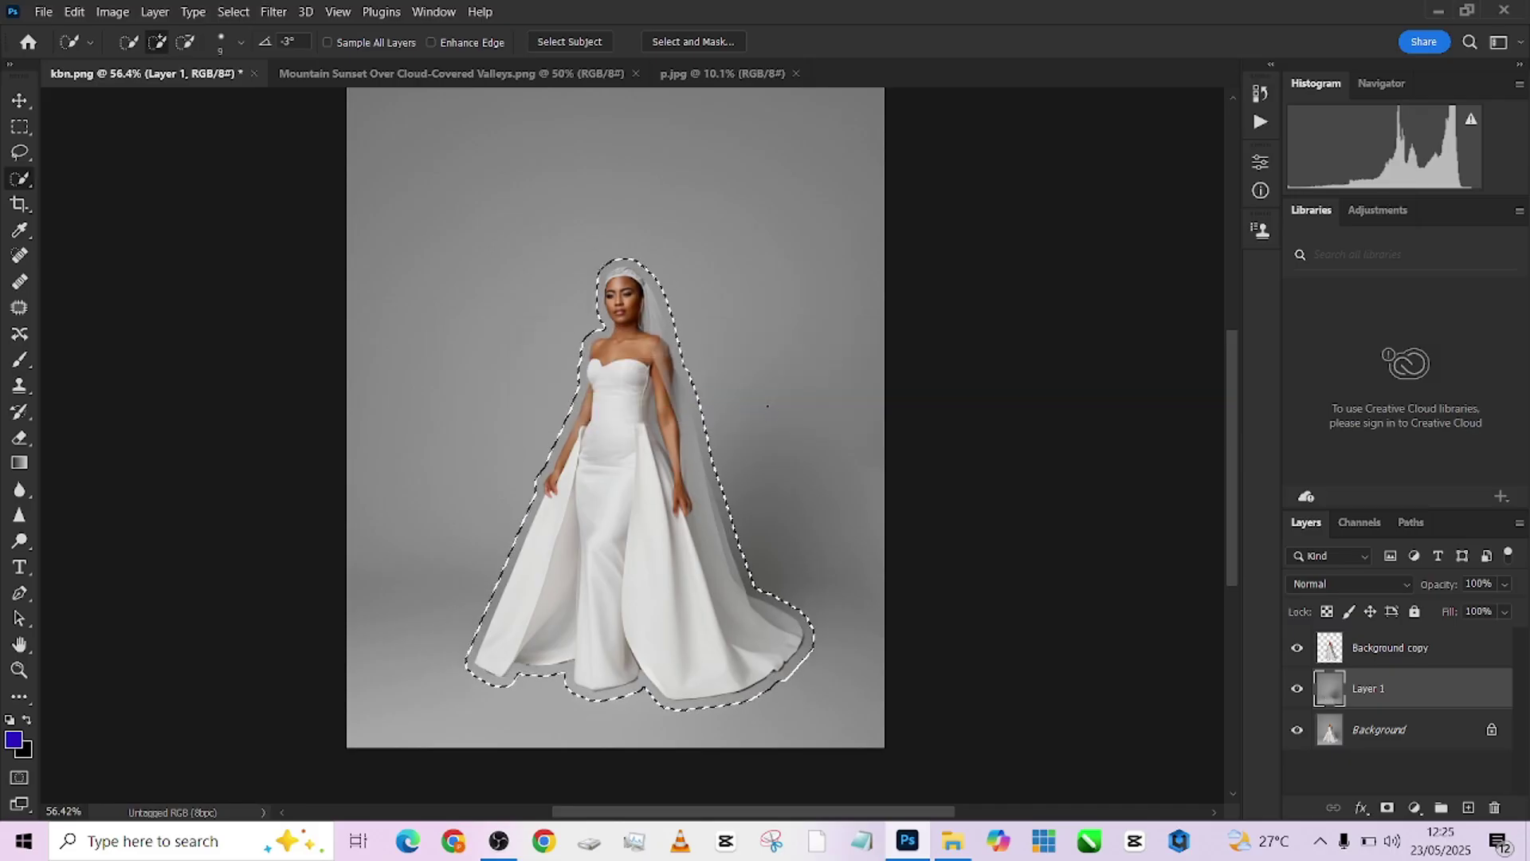
pyautogui.hotkey('ctrl', 'd')
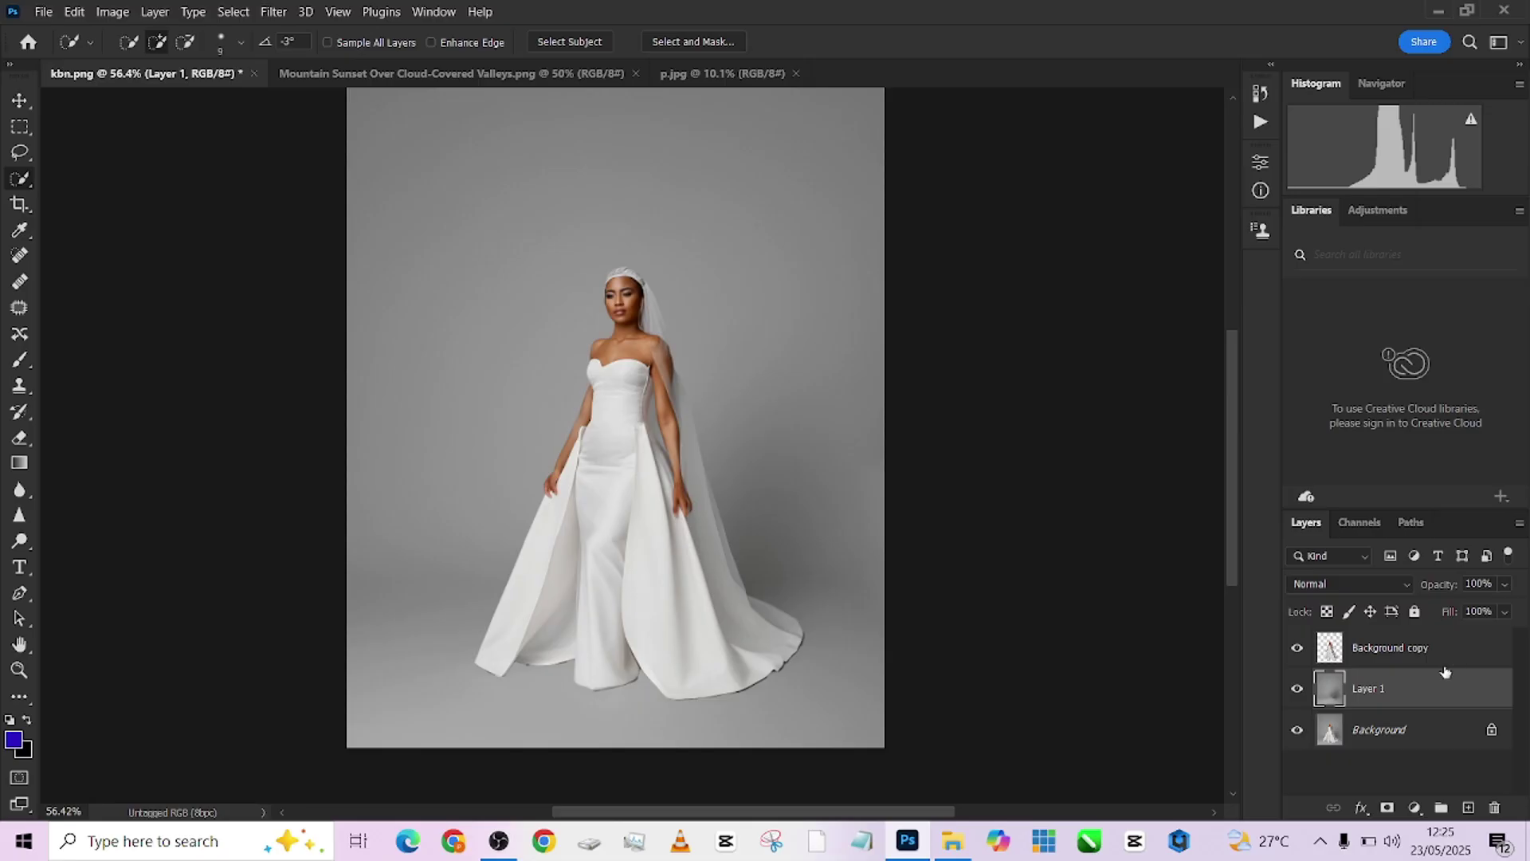
pyautogui.click(1296, 652)
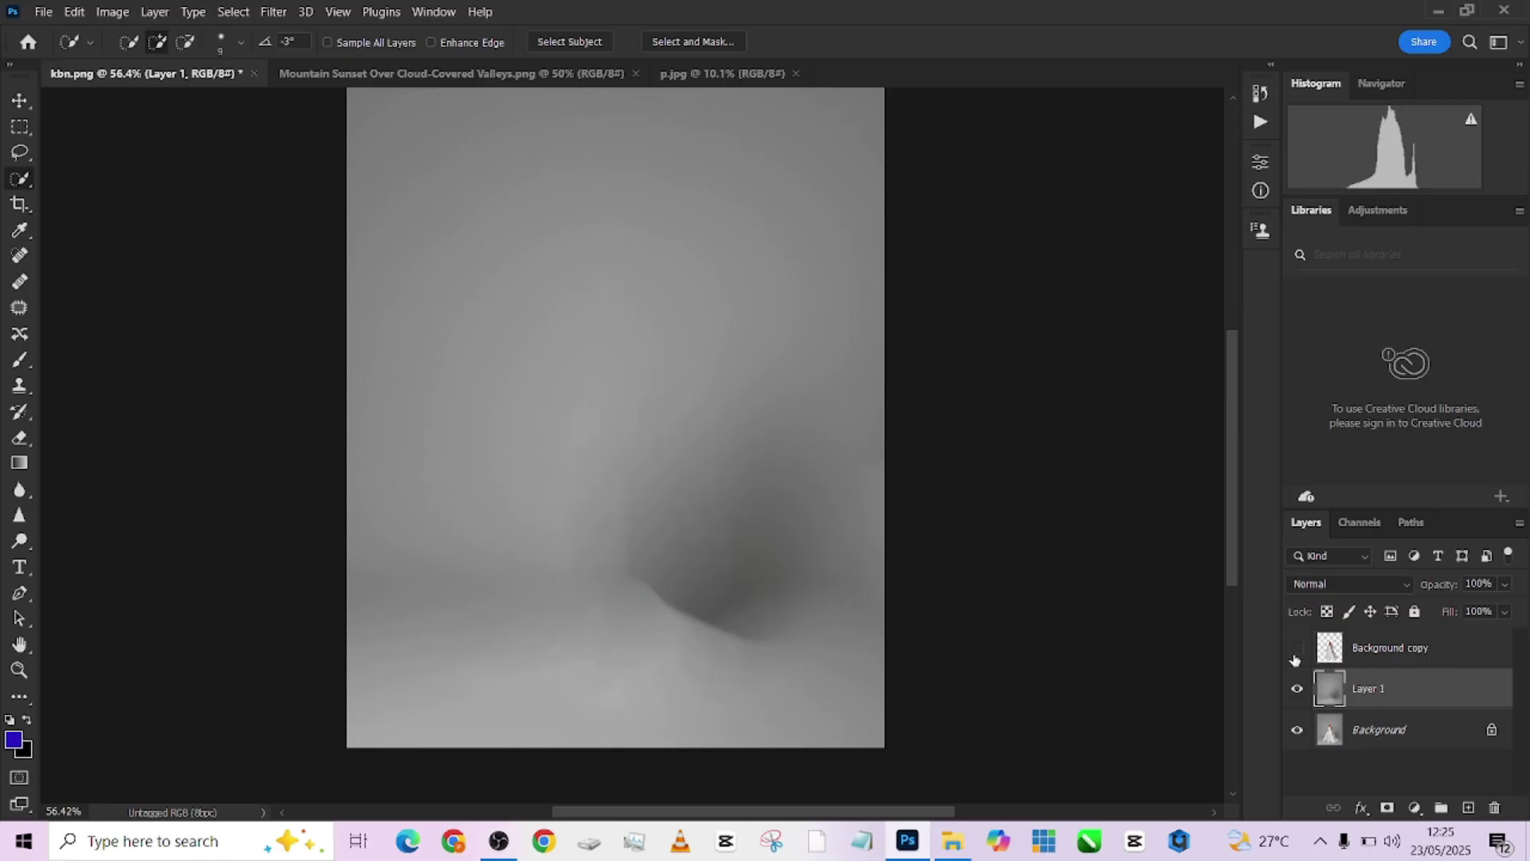
pyautogui.click(1295, 652)
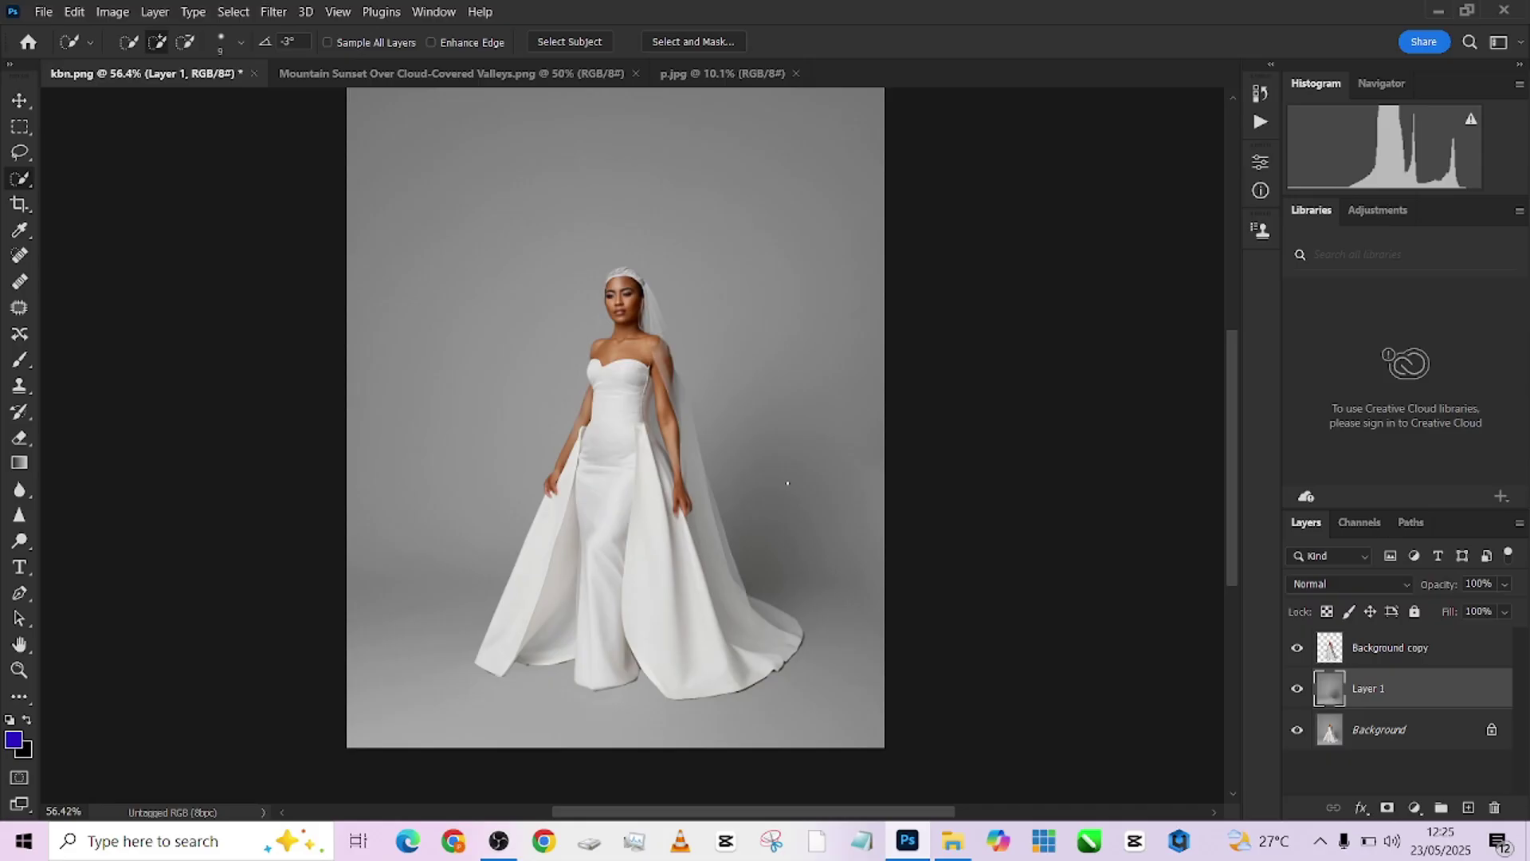
# Undo the Content-Aware fill and the 20-pixel expansion on Layer 1, going back to the bride's outline selection
pyautogui.hotkey('ctrl', 'z')
pyautogui.hotkey('ctrl', 'z')
pyautogui.hotkey('ctrl', 'z')
pyautogui.hotkey('ctrl', 'z')
pyautogui.hotkey('ctrl', 'z')
pyautogui.hotkey('ctrl', 'z')
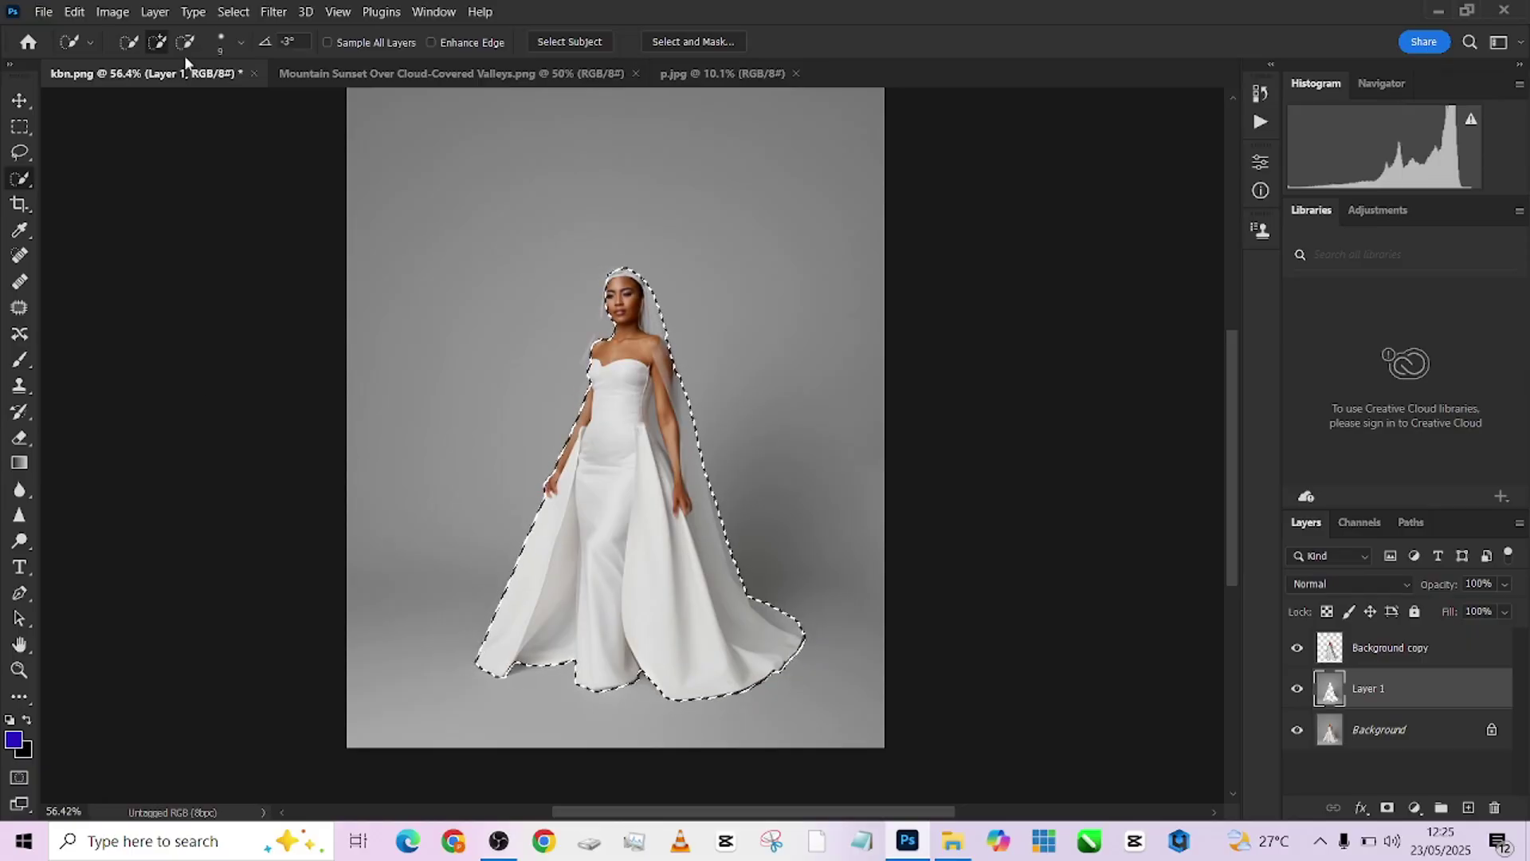
# Expand the bride selection by 4 pixels and check its margin around the dress hem
pyautogui.click(233, 11)
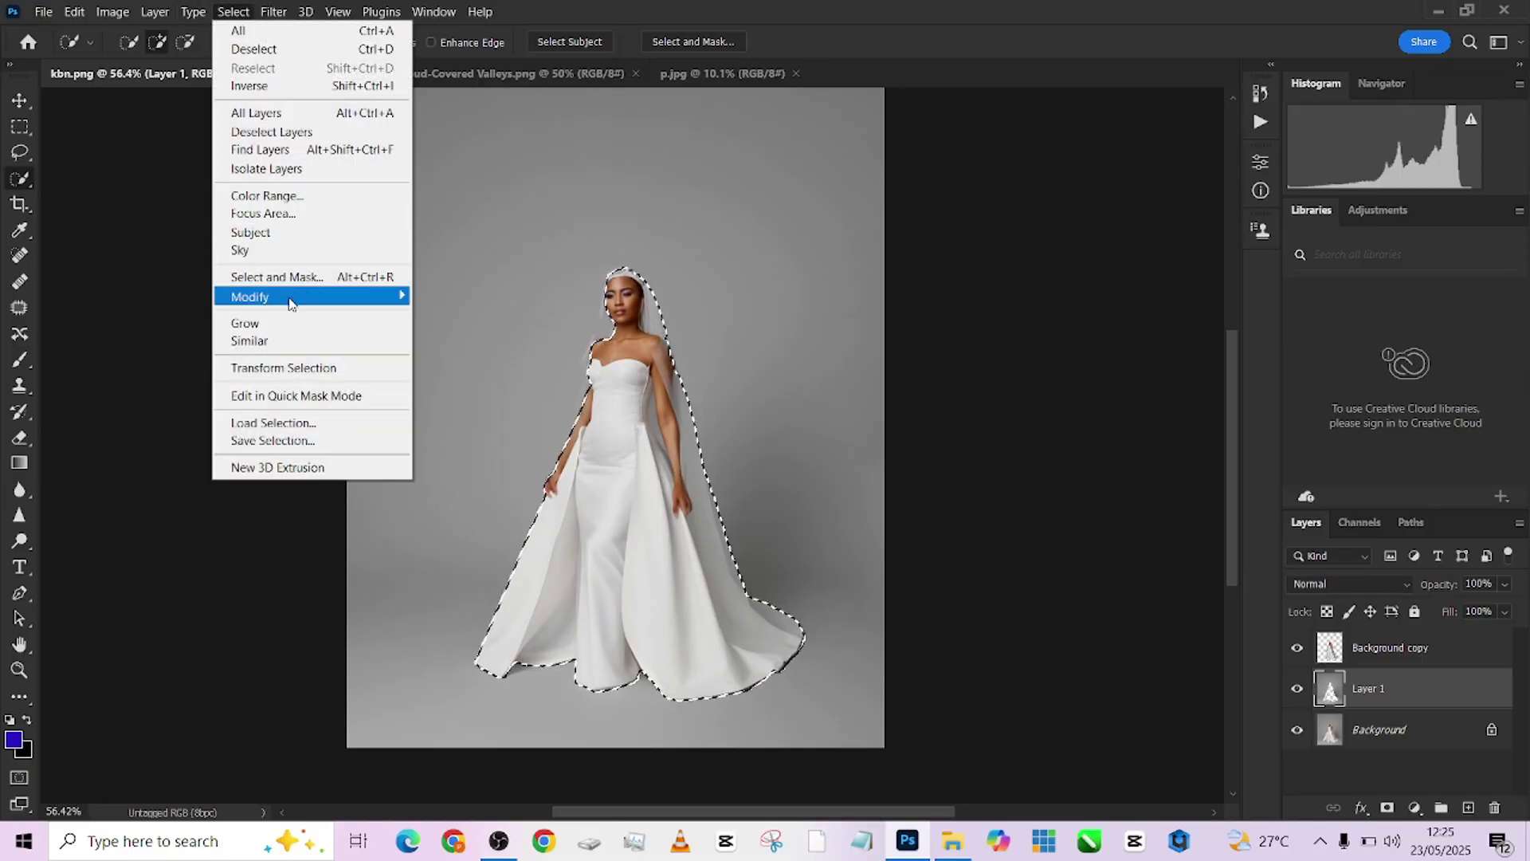
pyautogui.moveTo(291, 301)
pyautogui.click(470, 333)
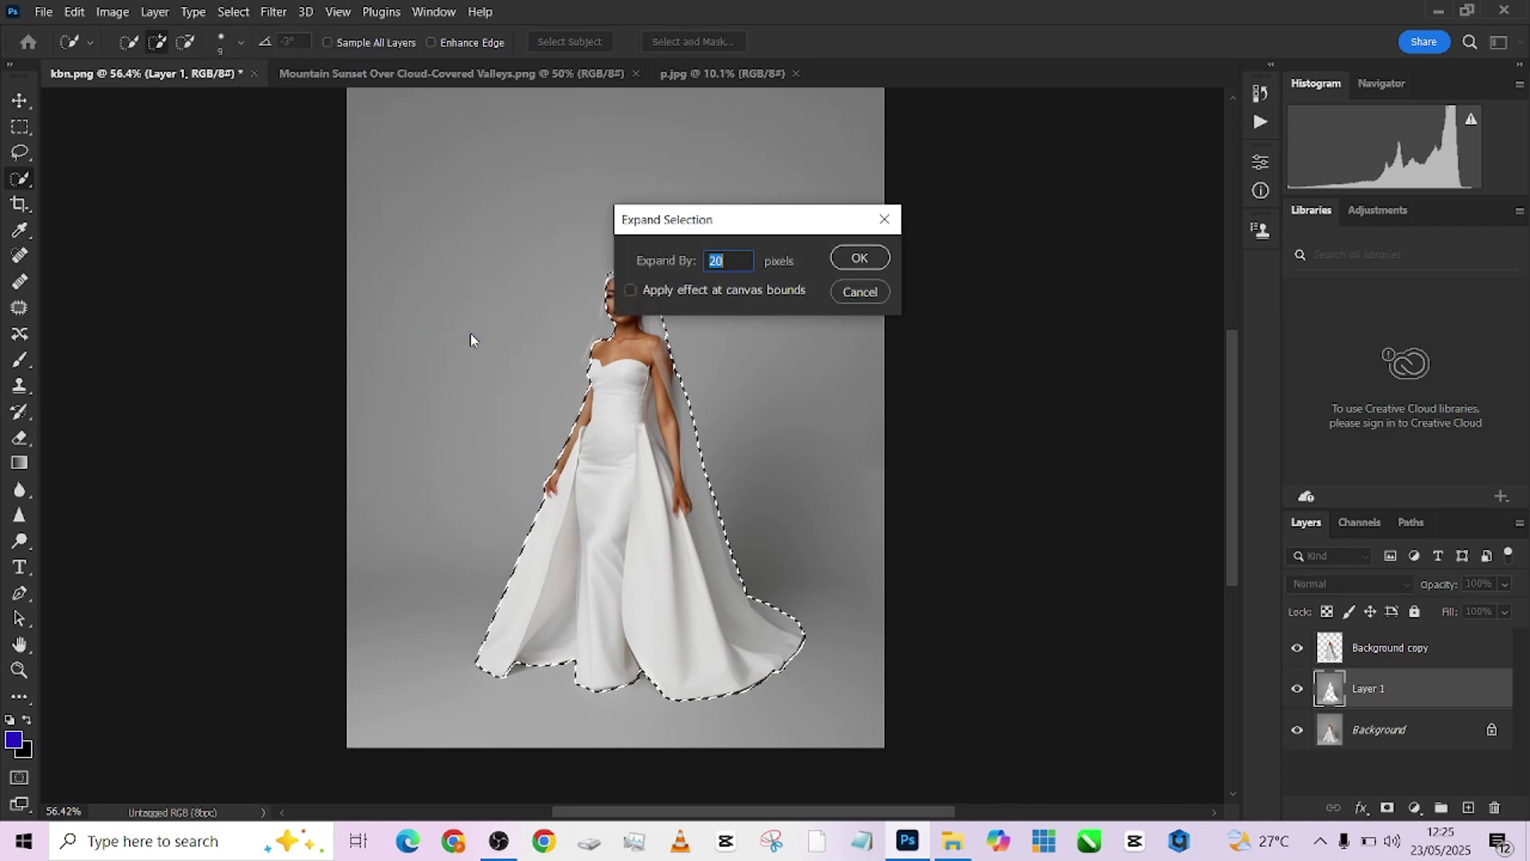
pyautogui.write('4')
pyautogui.click(859, 257)
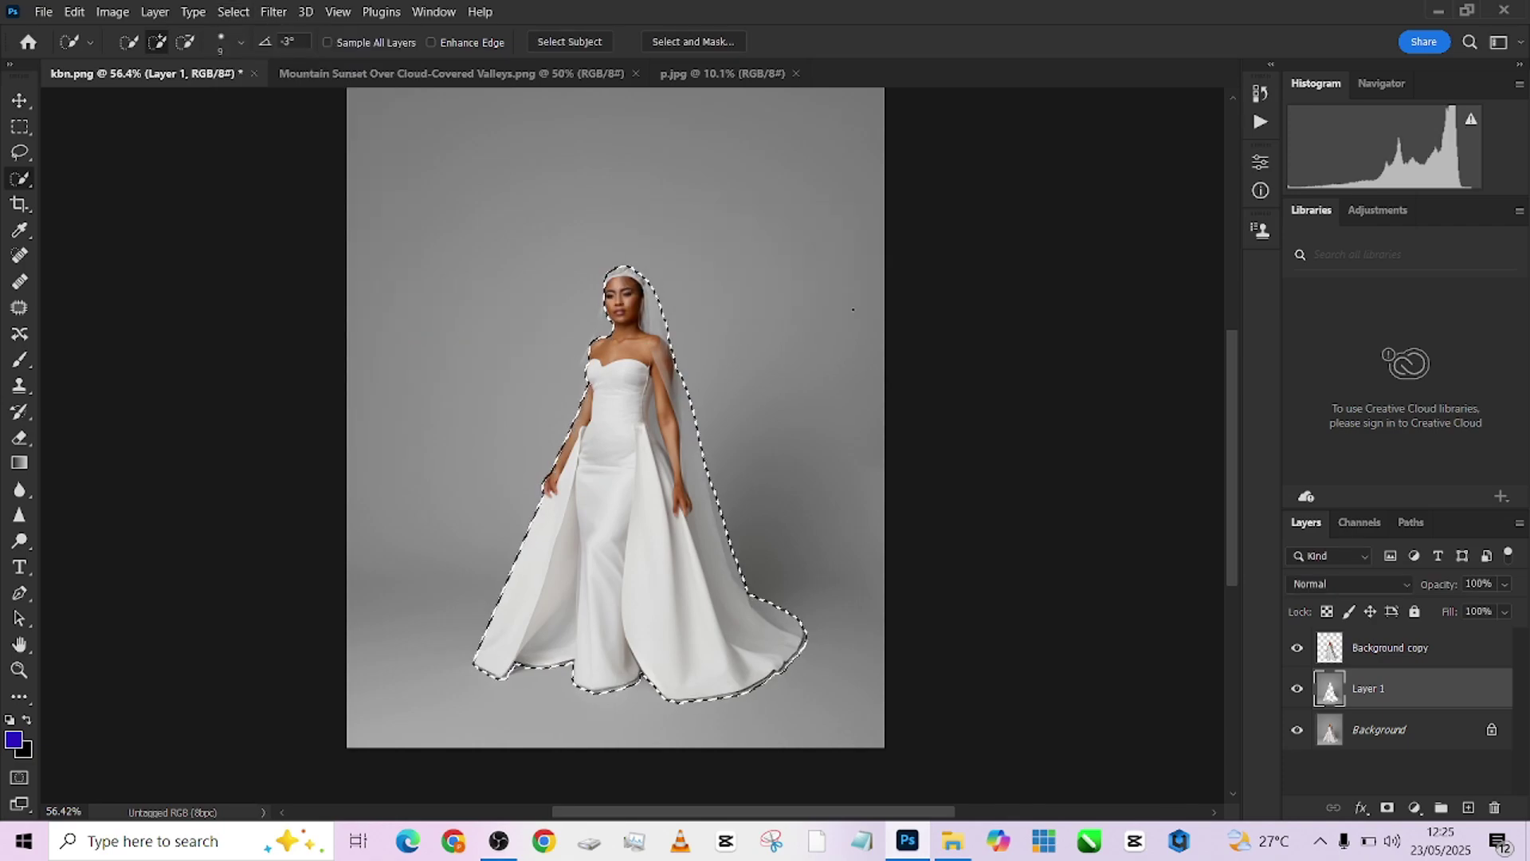
pyautogui.scroll(5, 558, 678)
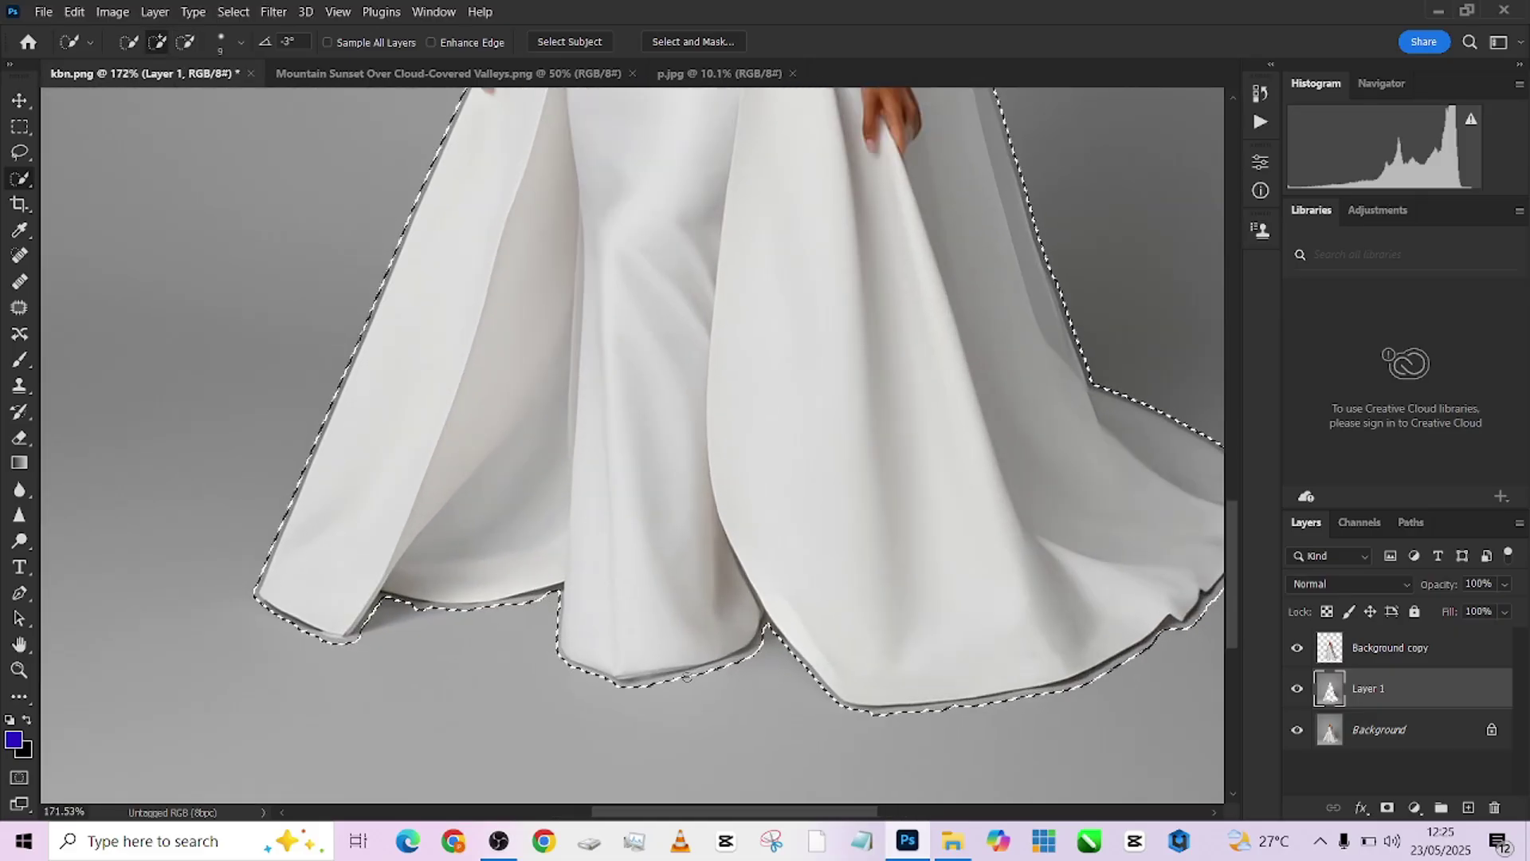
pyautogui.scroll(-4, 626, 577)
pyautogui.moveTo(627, 577); pyautogui.dragTo(613, 666)
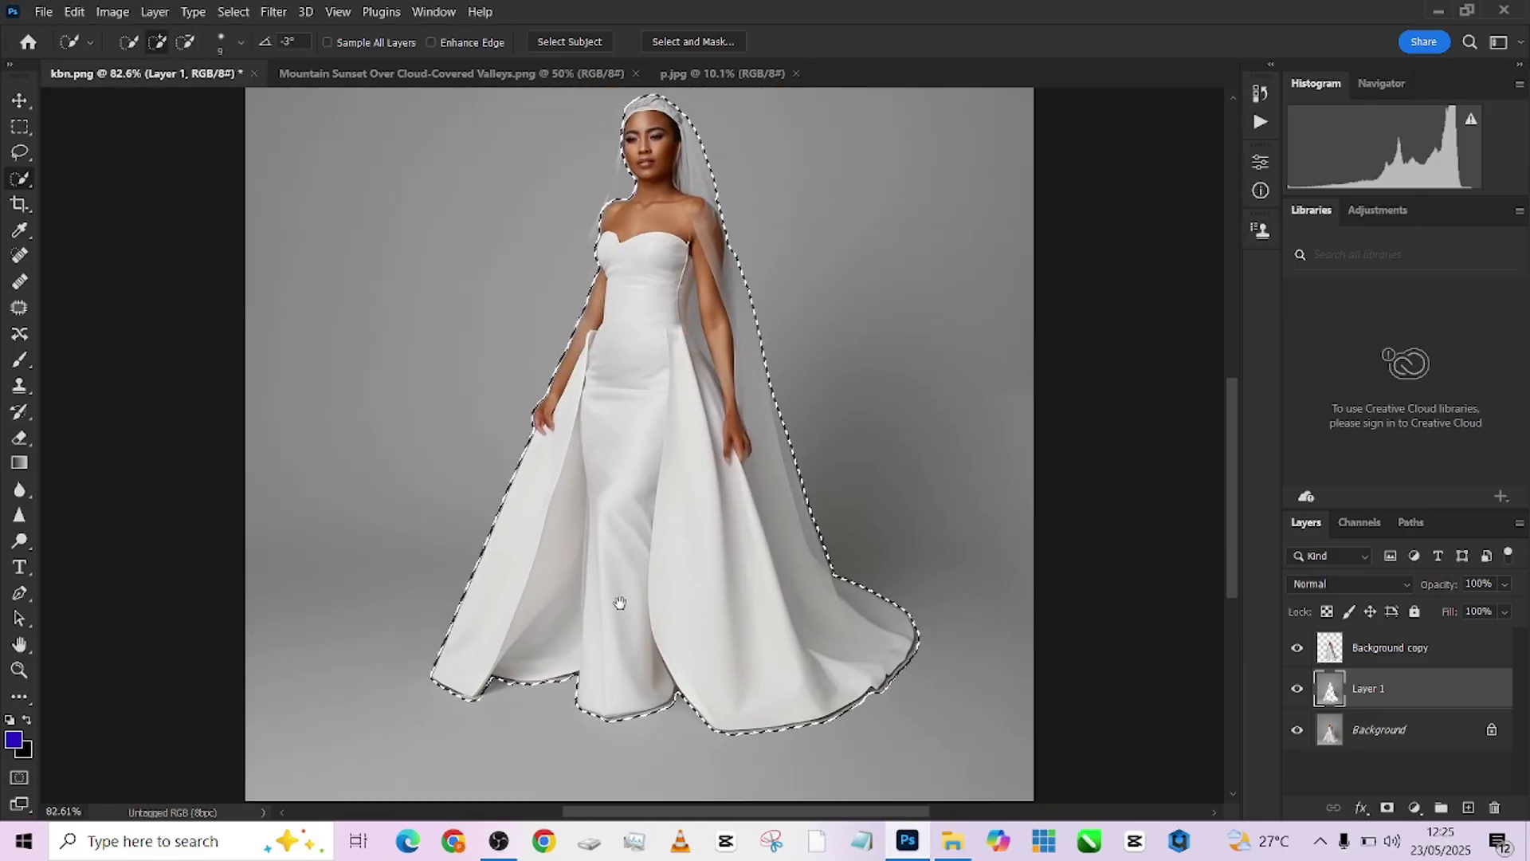
# Fill the selected bride area on Layer 1 with Content-Aware, deselect, and hide the Background copy layer
pyautogui.rightClick(532, 228)
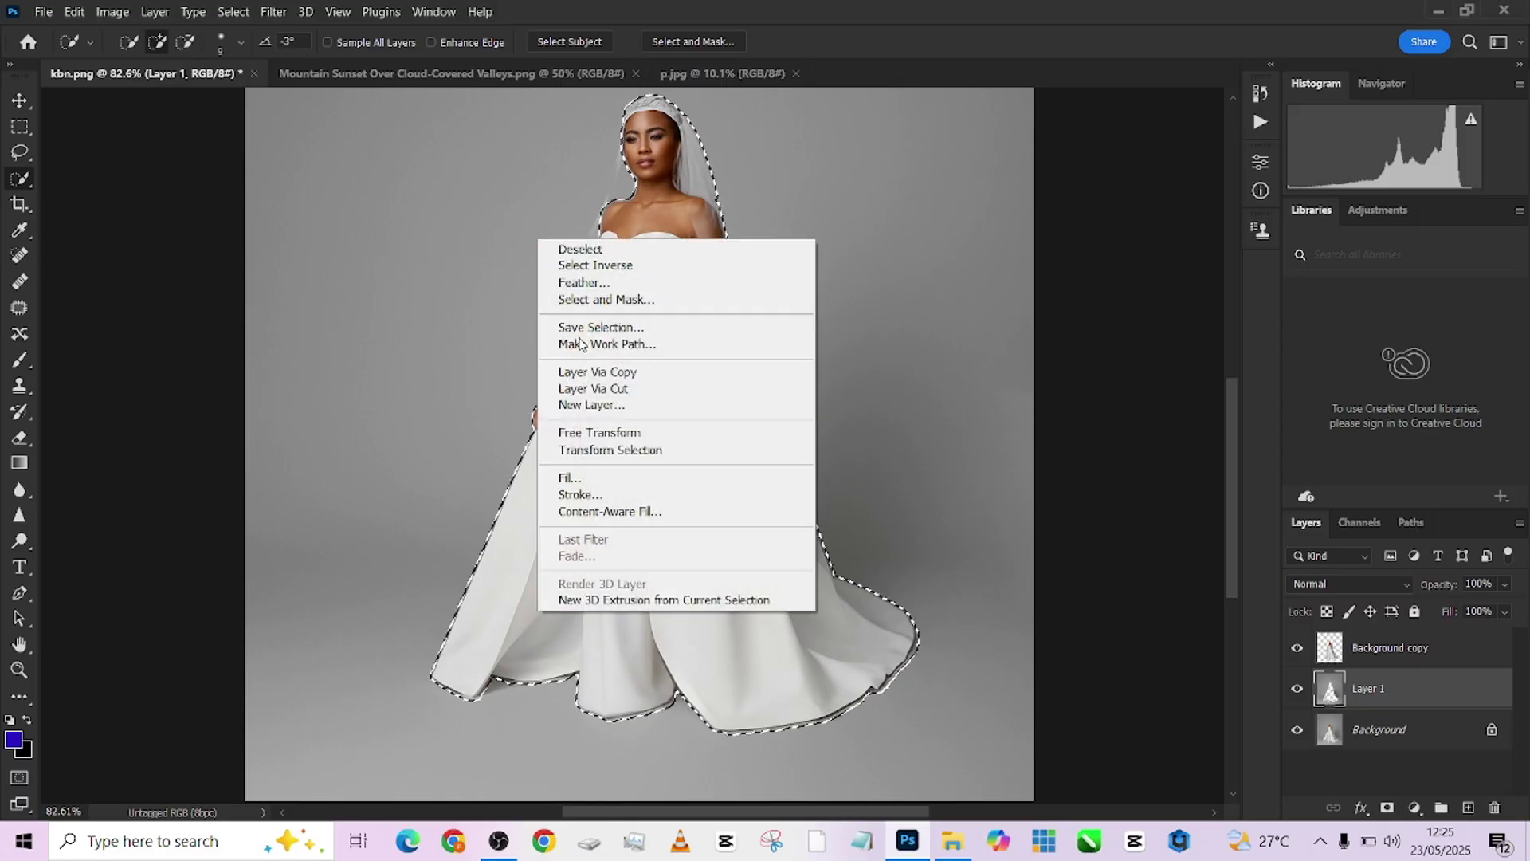
pyautogui.click(577, 478)
pyautogui.click(554, 353)
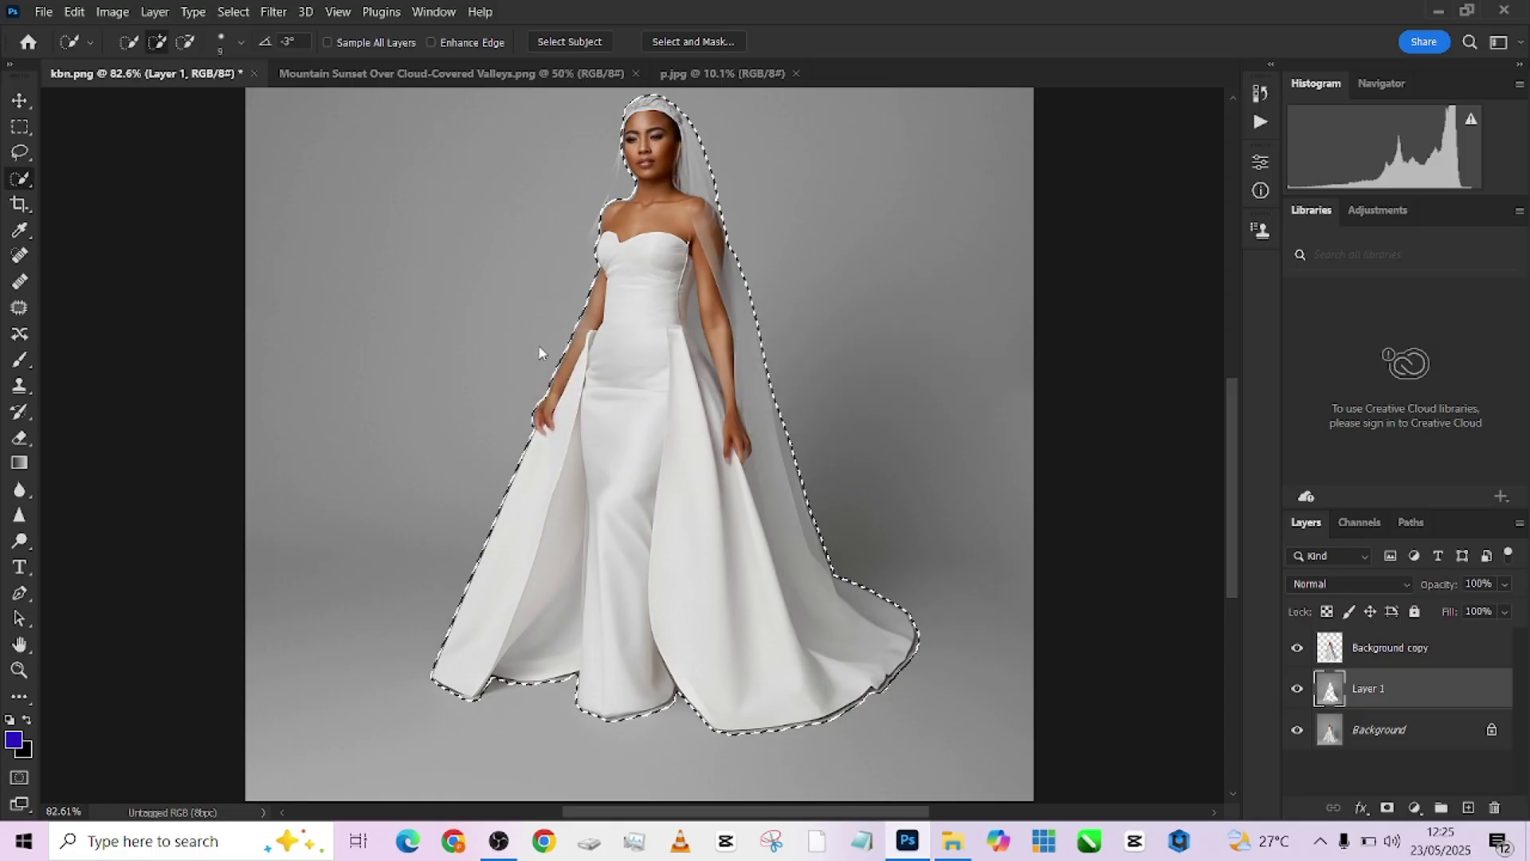
pyautogui.hotkey('ctrl', 'd')
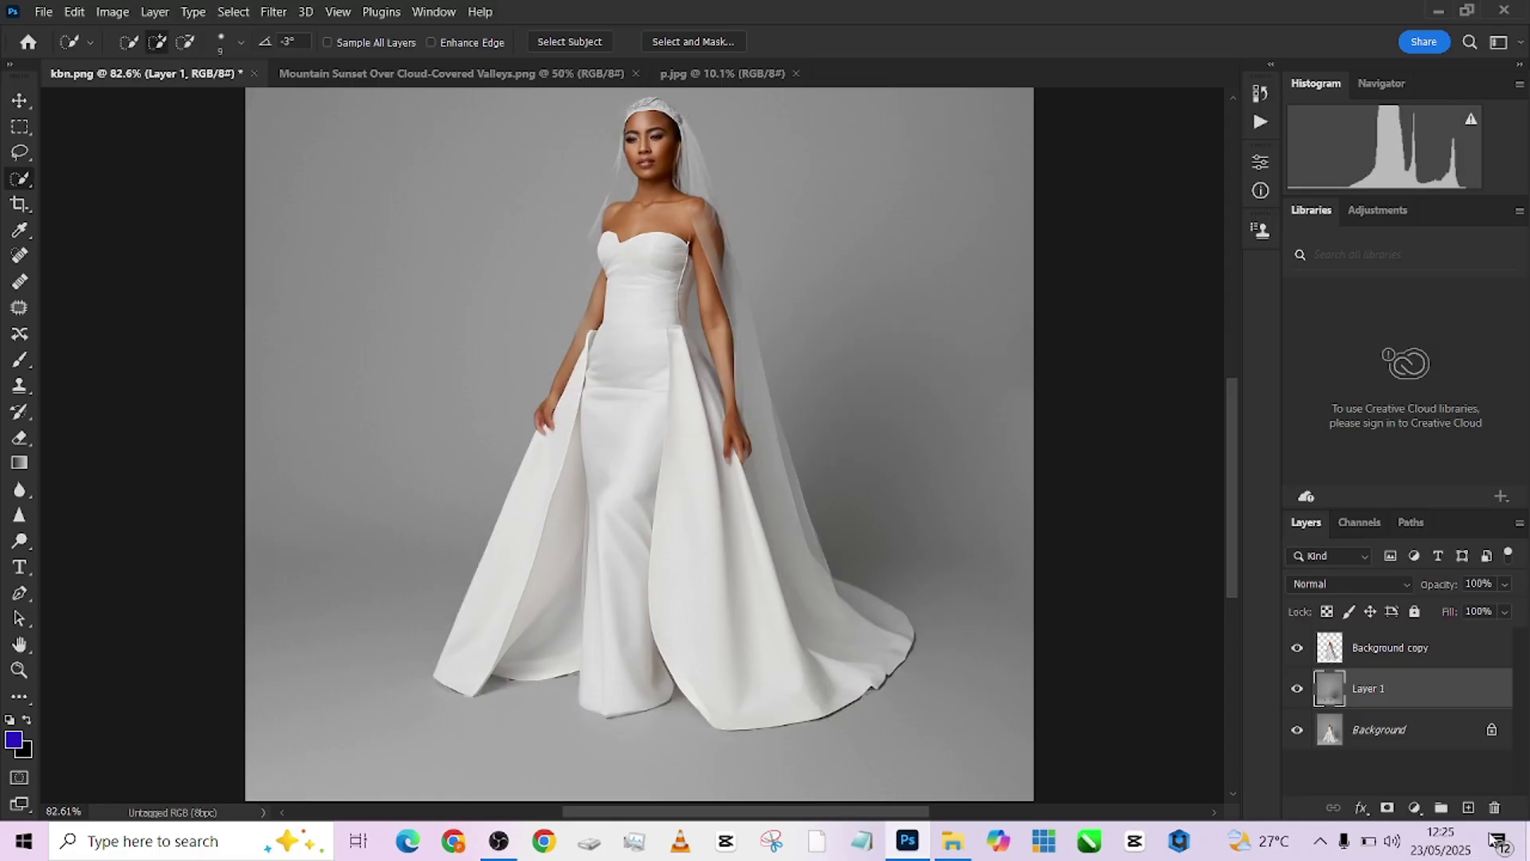
pyautogui.click(1300, 654)
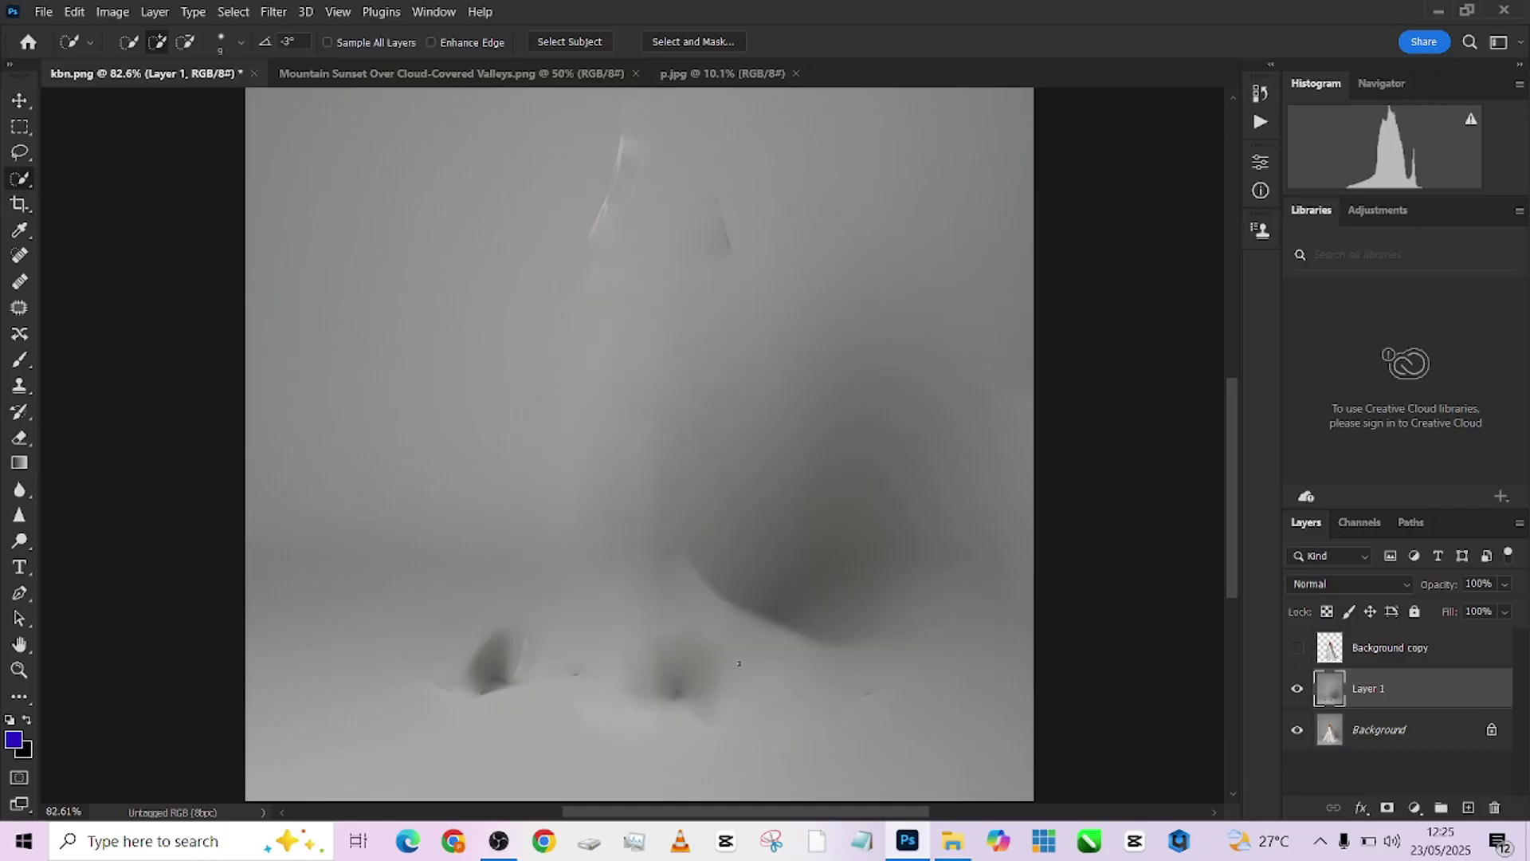
pyautogui.hotkey('ctrl', 'j')
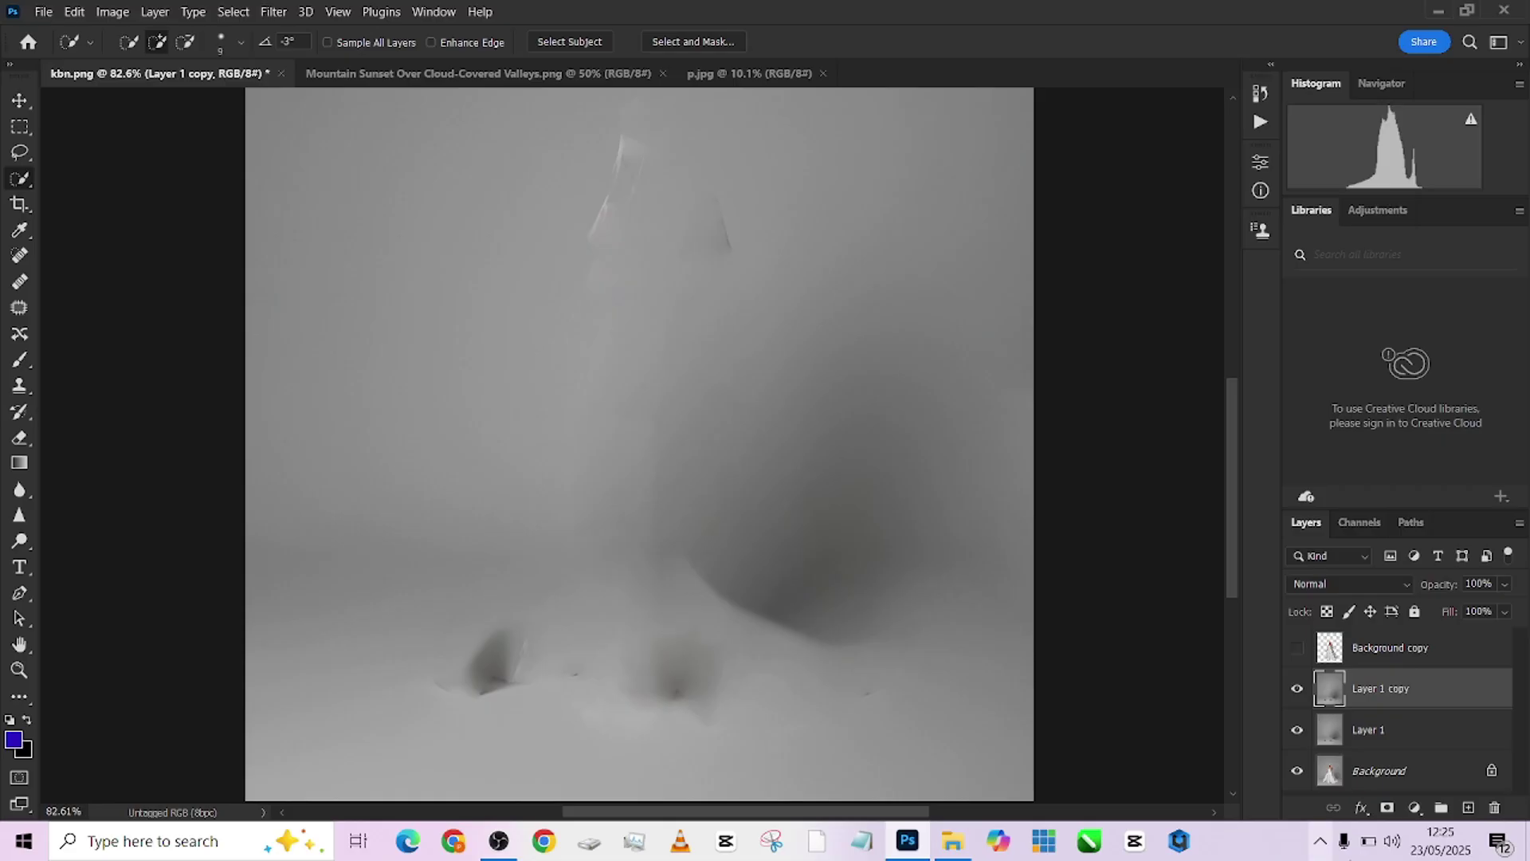
pyautogui.hotkey('ctrl', 'z')
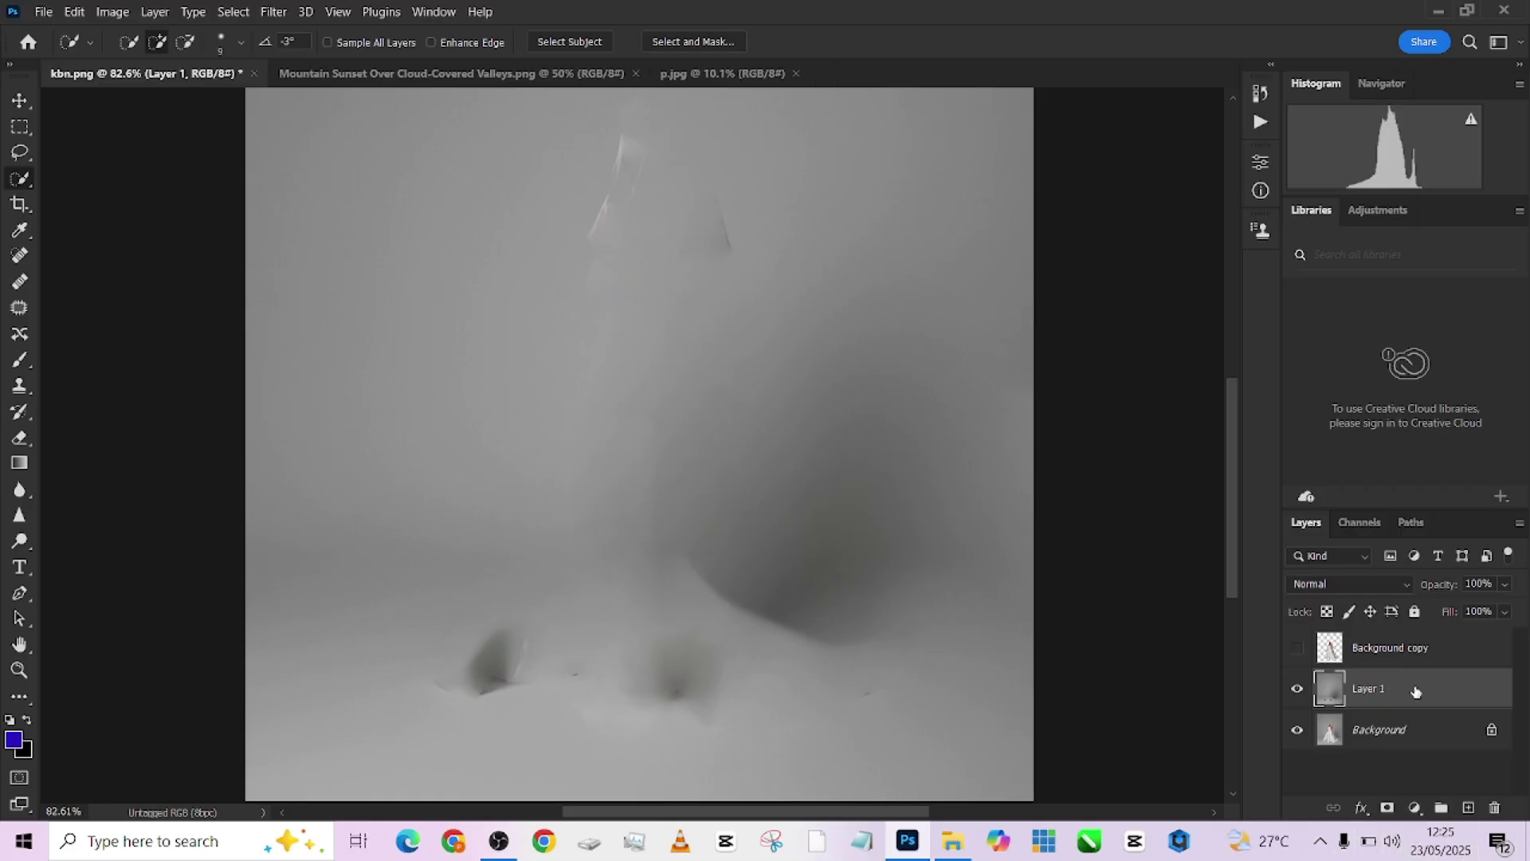
pyautogui.click(274, 11)
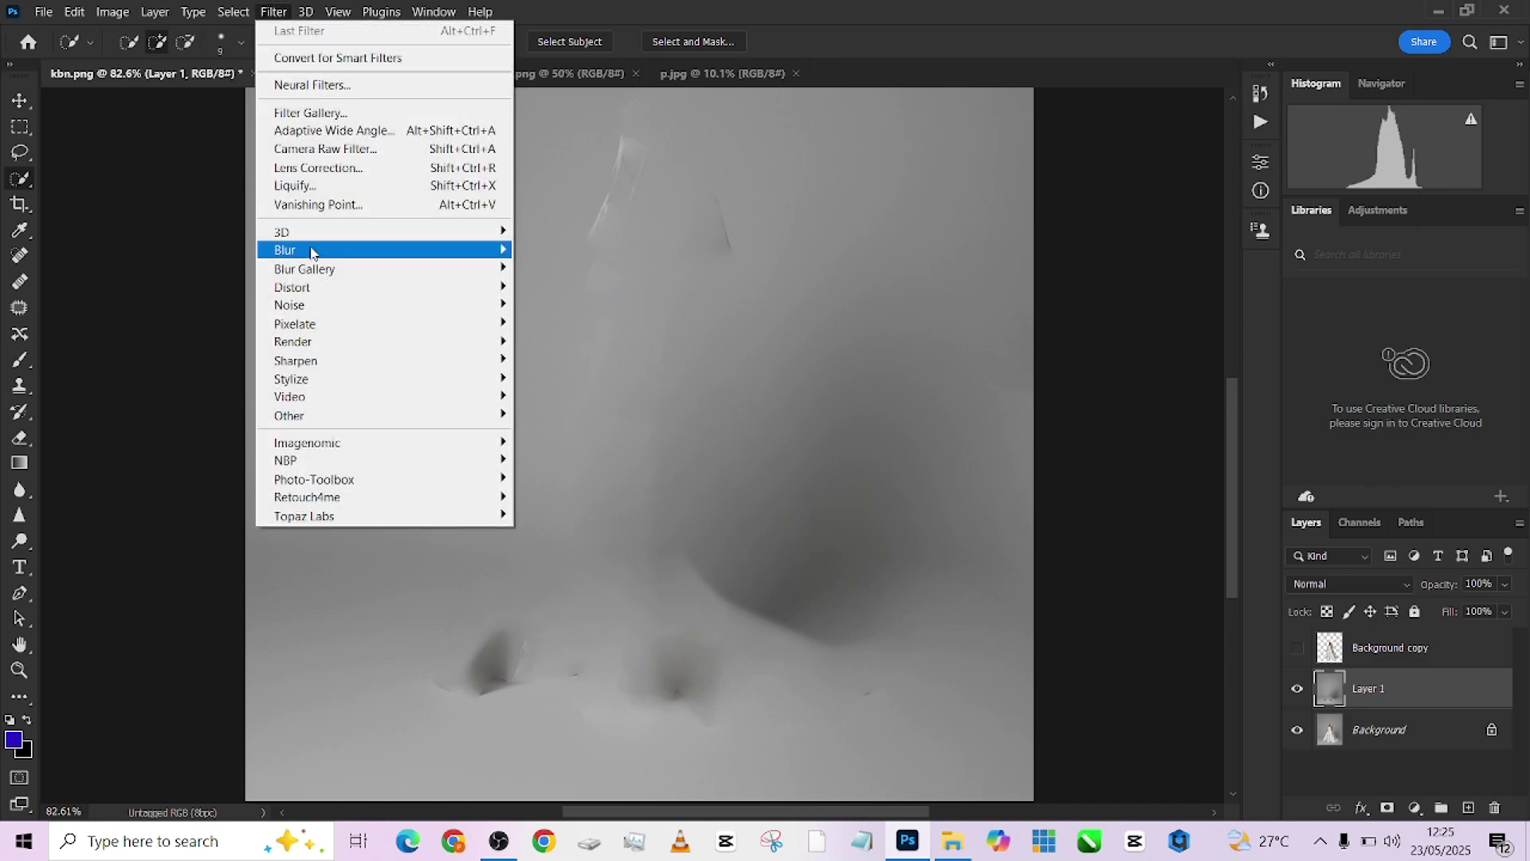
pyautogui.moveTo(305, 249)
pyautogui.click(597, 324)
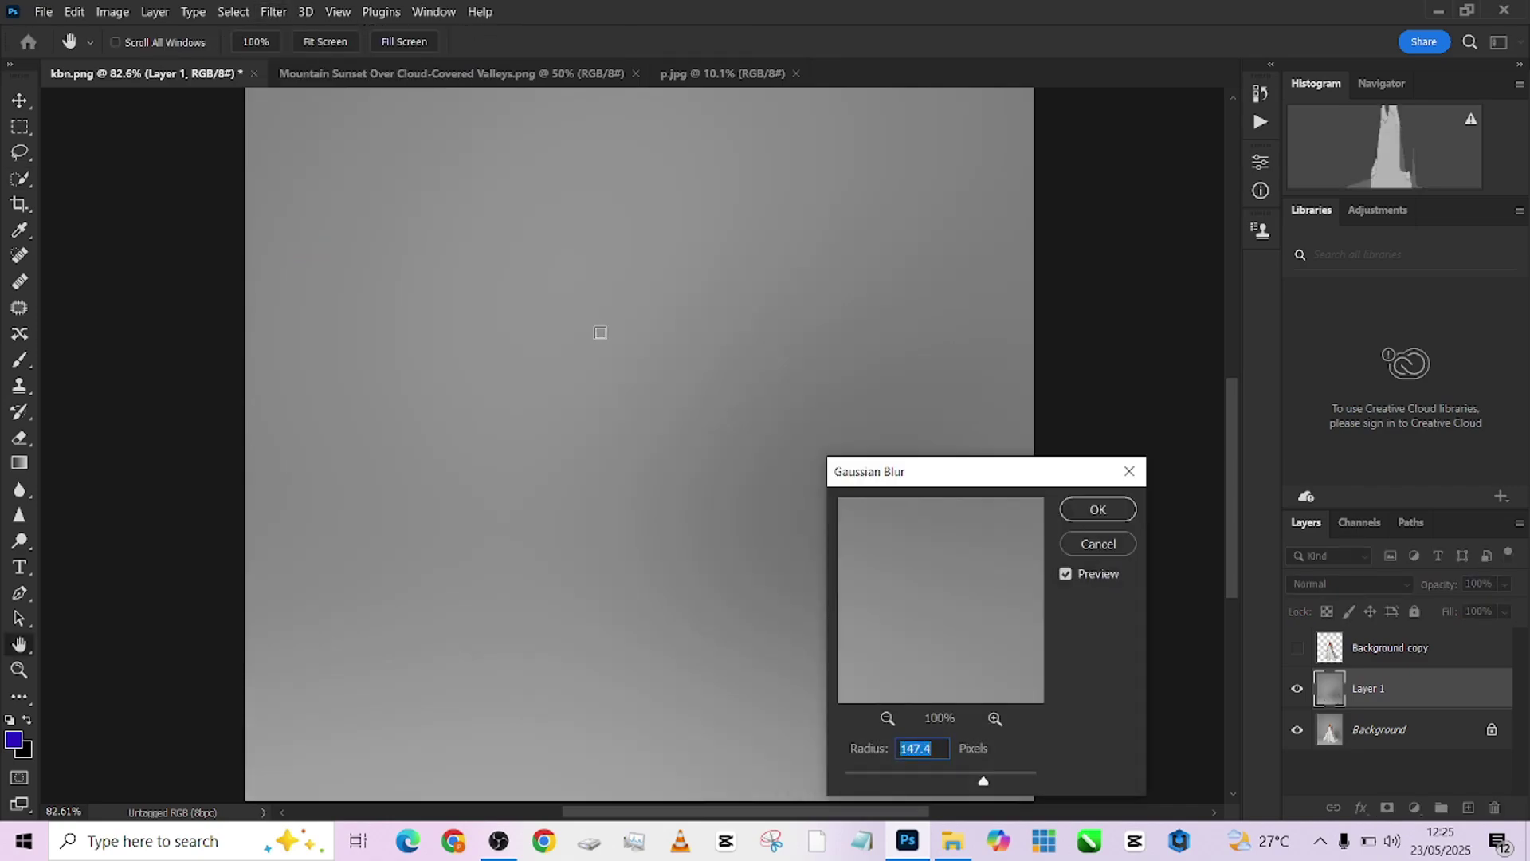
pyautogui.click(965, 773)
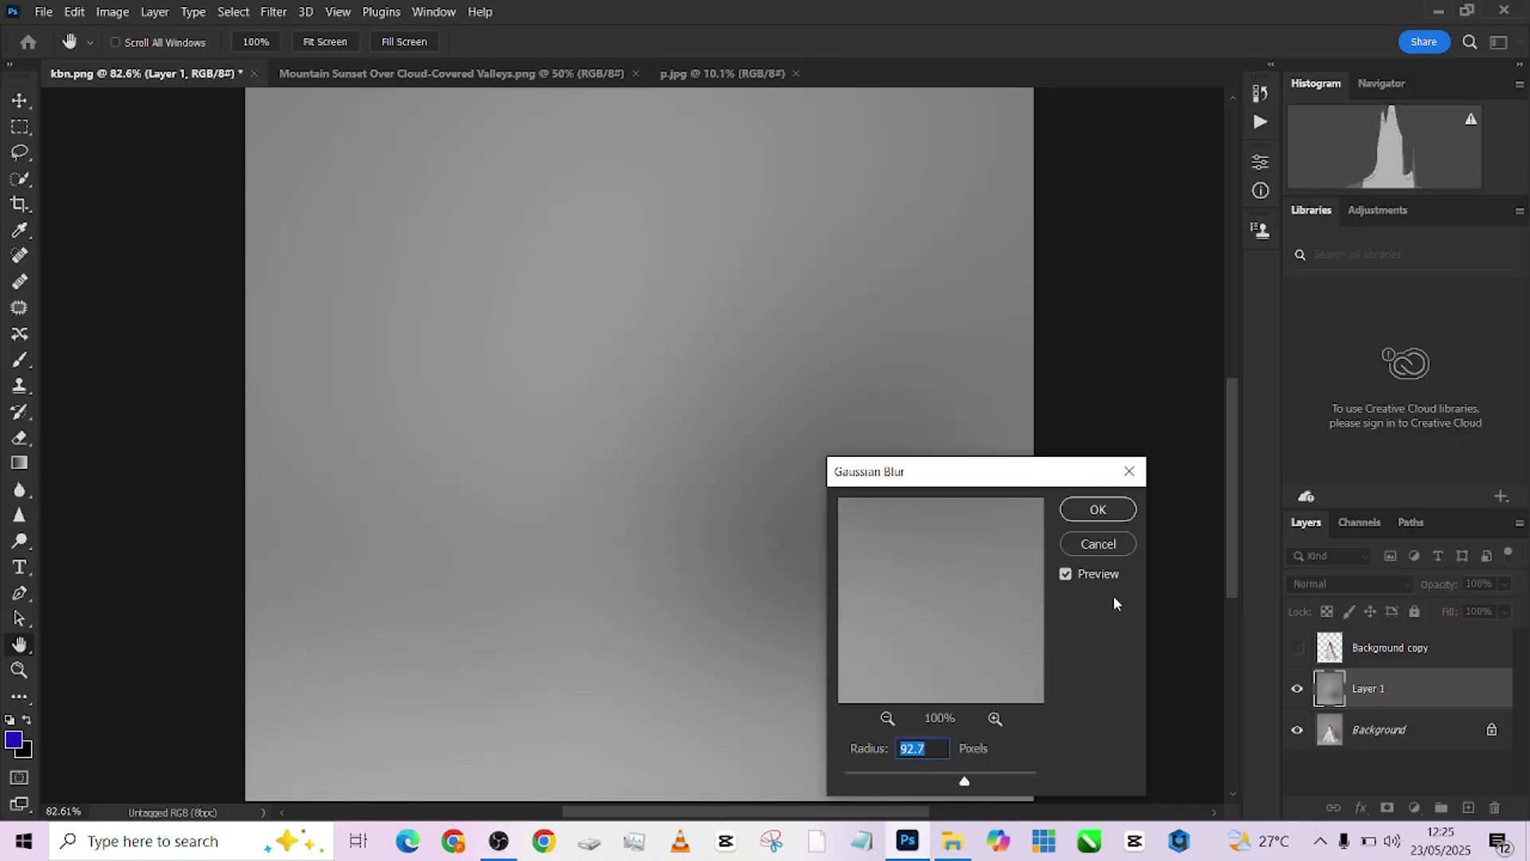
pyautogui.click(1097, 546)
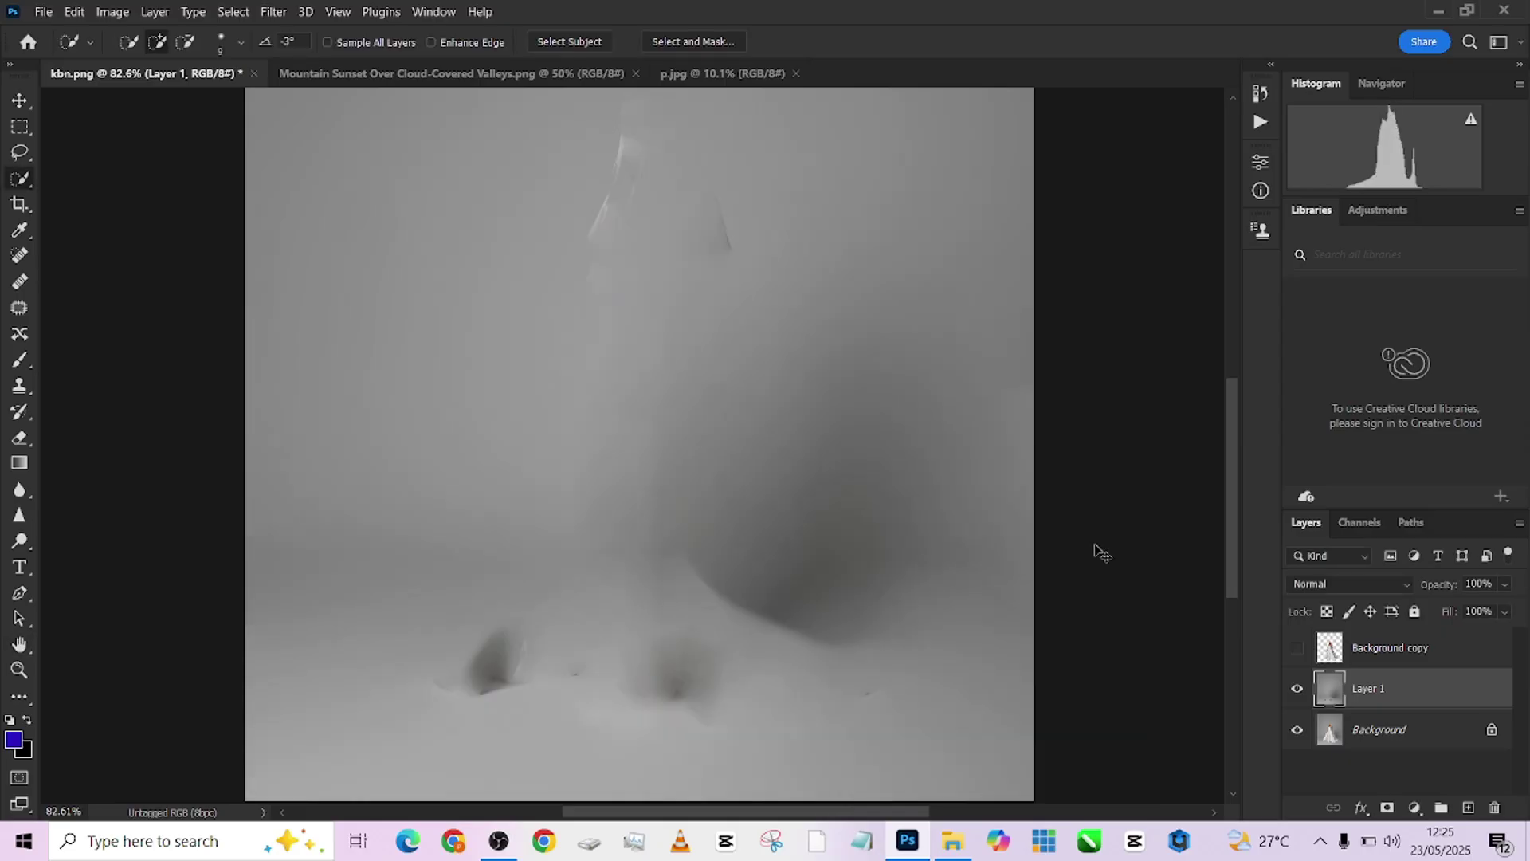
# Duplicate Layer 1, apply a 147.4-pixel Gaussian Blur to the copy, and show the Background copy layer again
pyautogui.hotkey('ctrl', 'j')
pyautogui.click(272, 15)
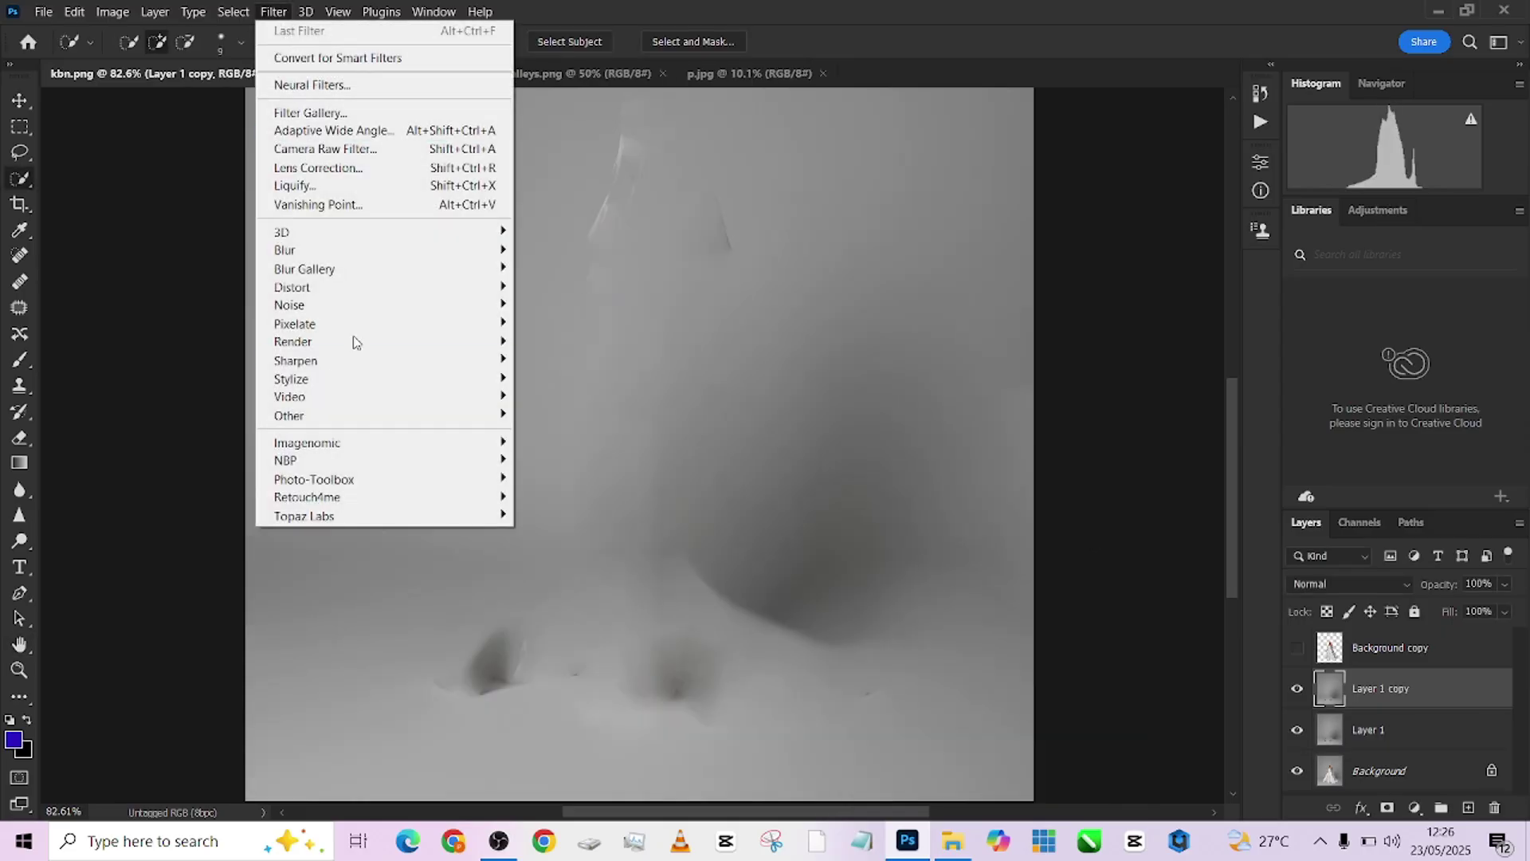
pyautogui.moveTo(319, 253)
pyautogui.click(544, 324)
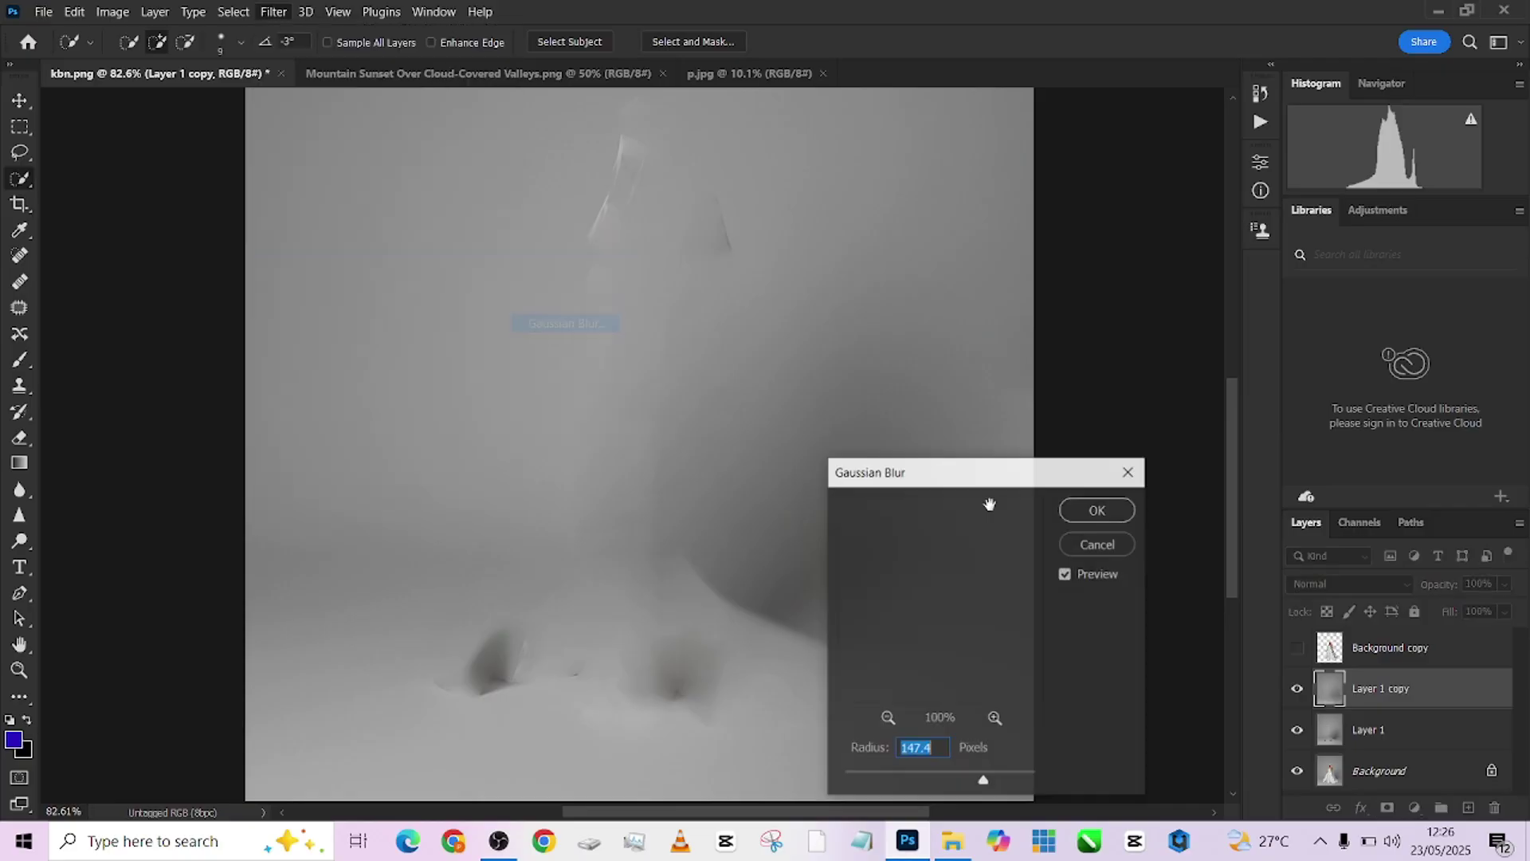
pyautogui.click(1097, 510)
pyautogui.click(19, 126)
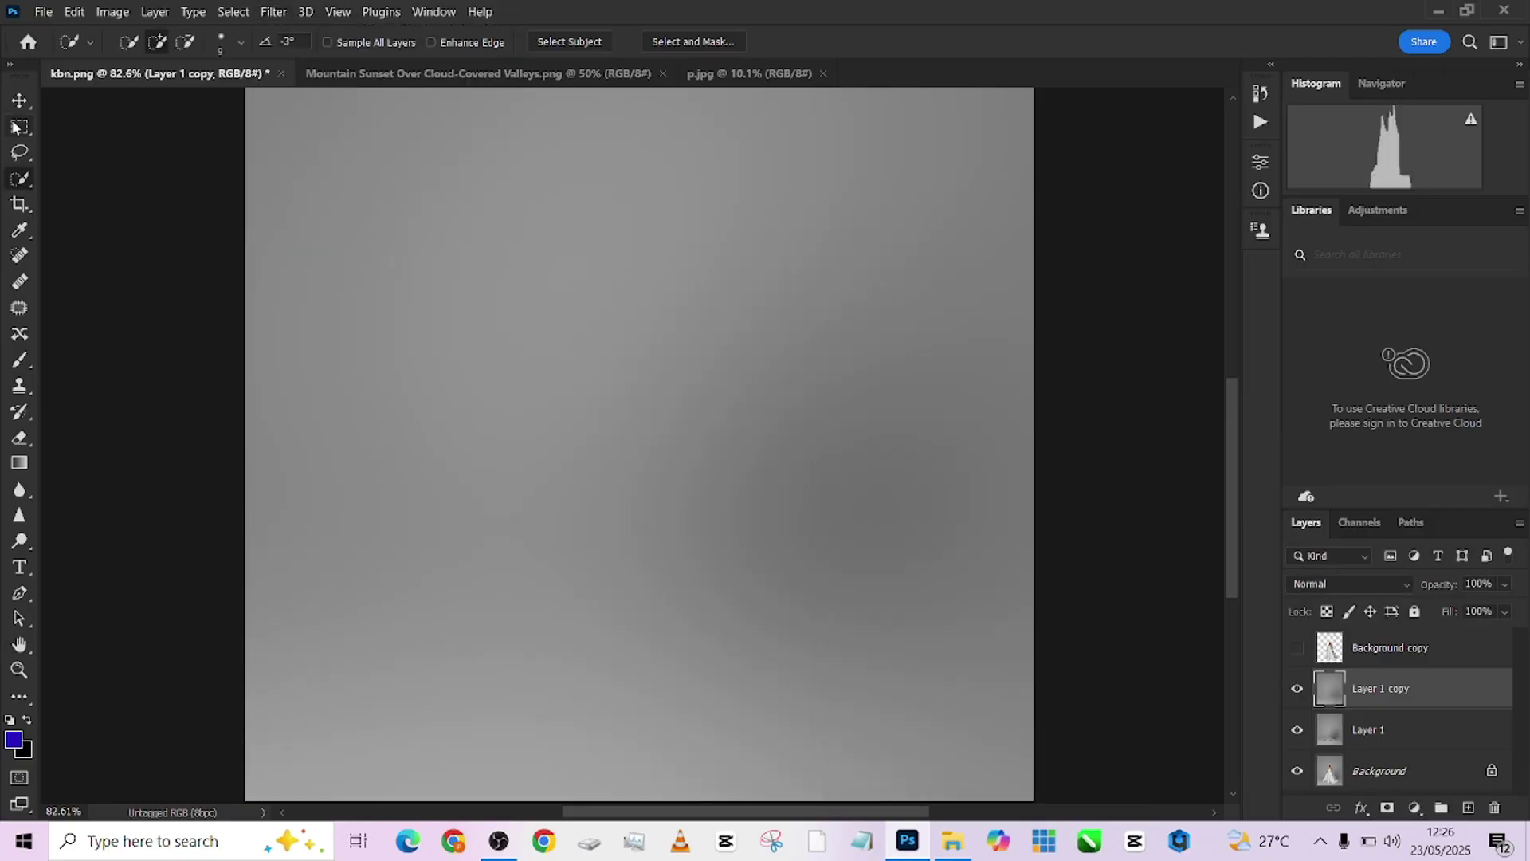
pyautogui.click(1296, 647)
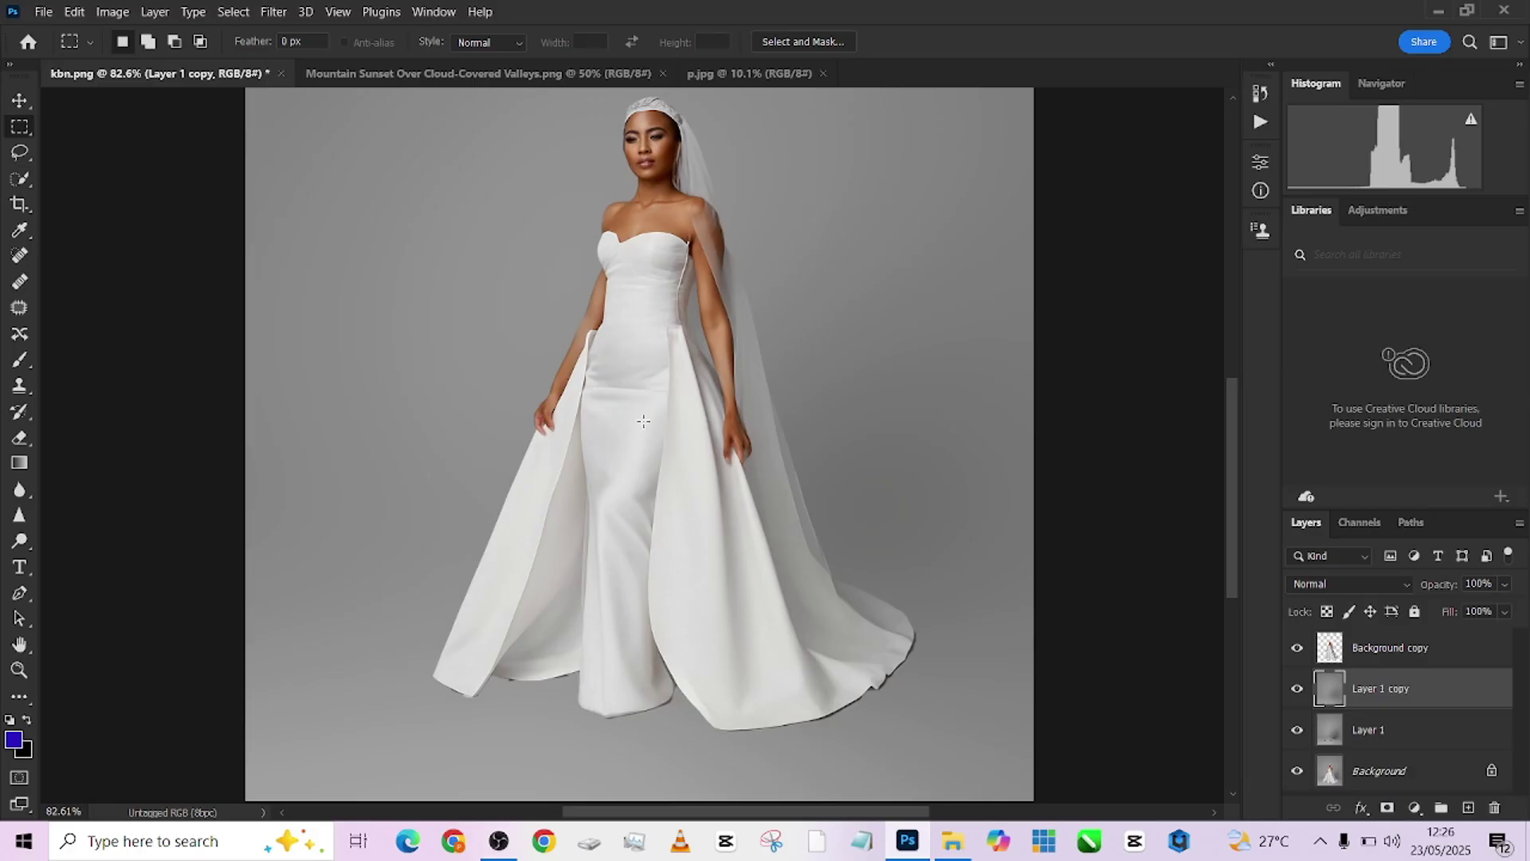
# Toggle the visibility of Layer 1 copy to compare the blurred backdrop with the unblurred one behind the bride
pyautogui.scroll(-3, 804, 476)
pyautogui.click(1298, 703)
pyautogui.click(1299, 701)
pyautogui.click(1300, 699)
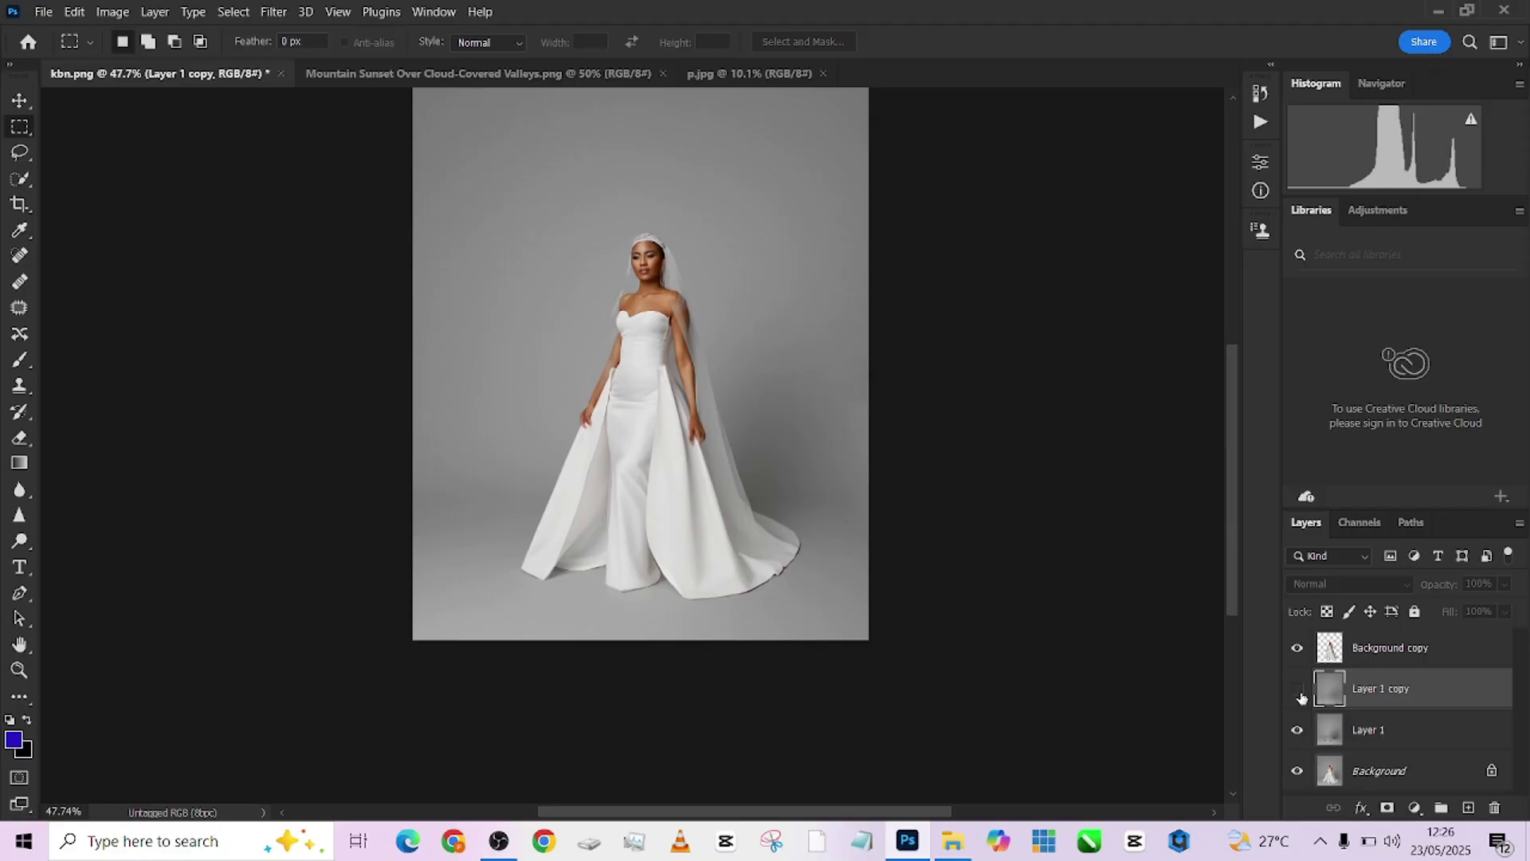
pyautogui.click(1300, 690)
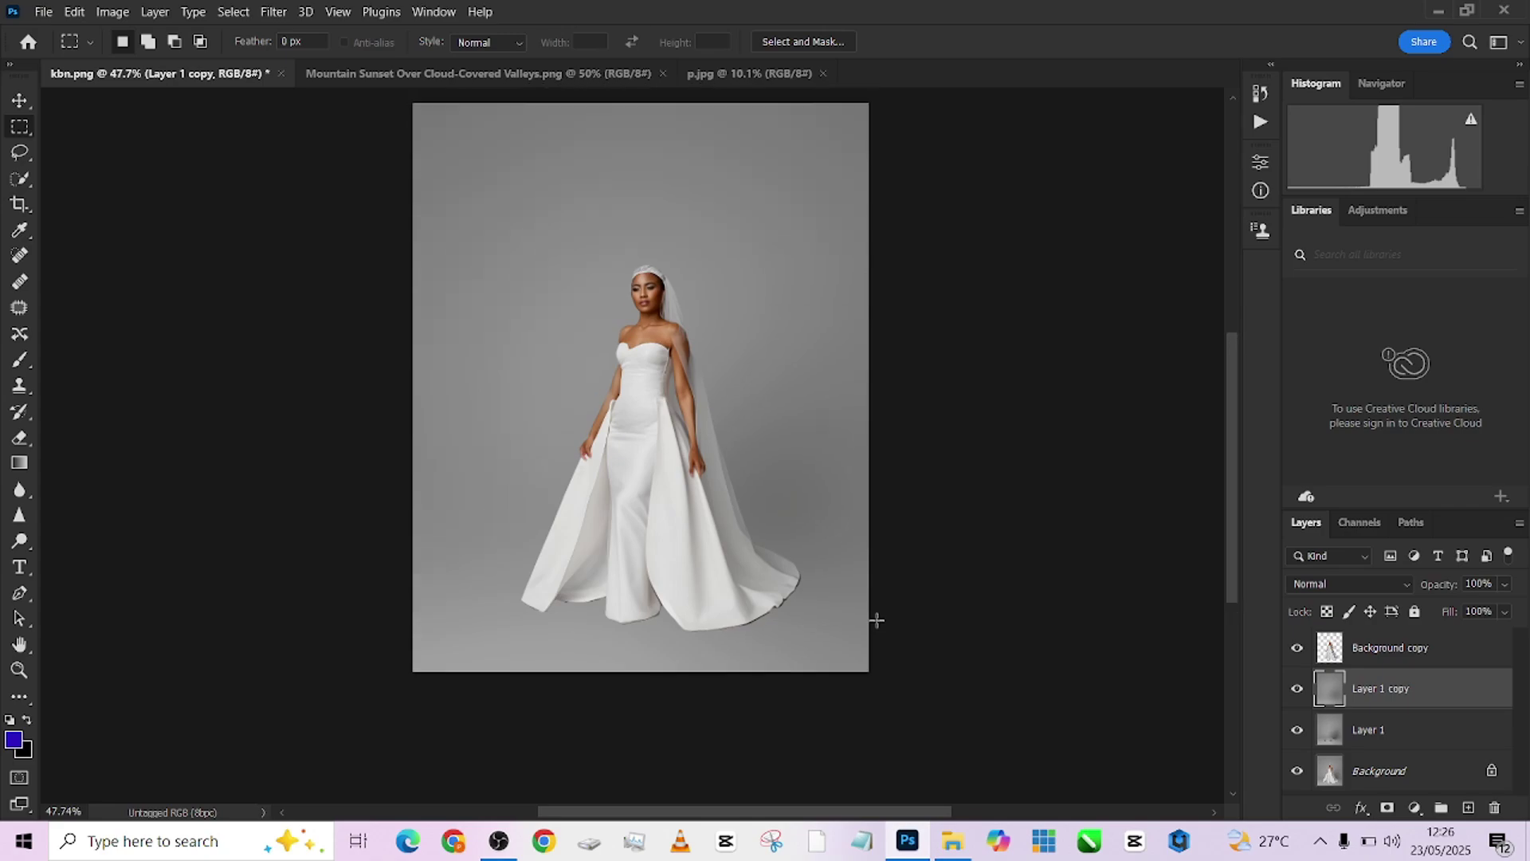
pyautogui.scroll(2, 876, 620)
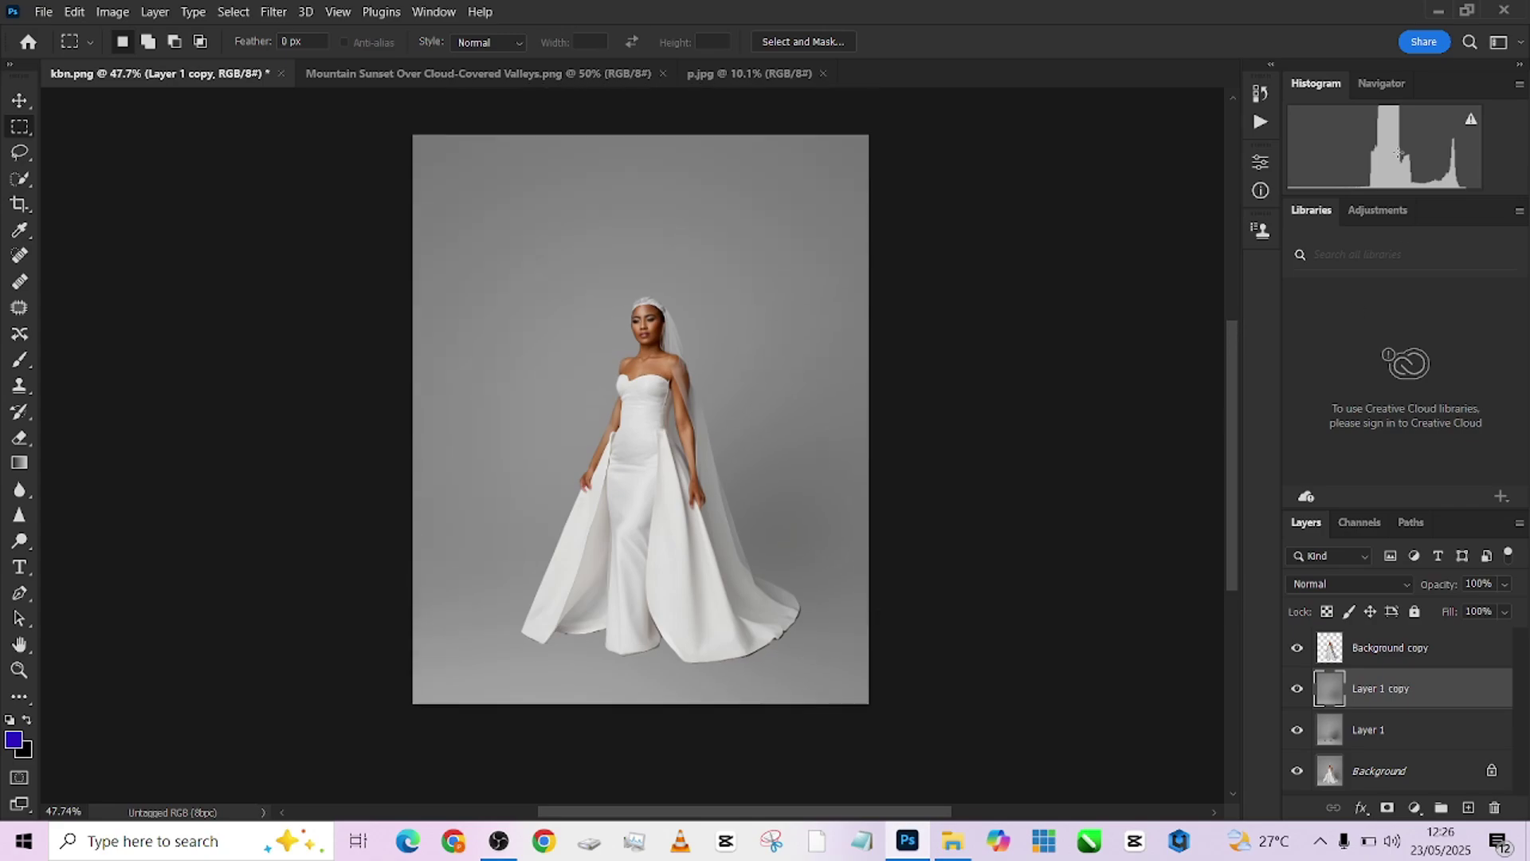
# Unlock the Mountain Sunset image's background and move it into kbn.png, positioned behind the bride above Layer 1 copy
pyautogui.click(409, 74)
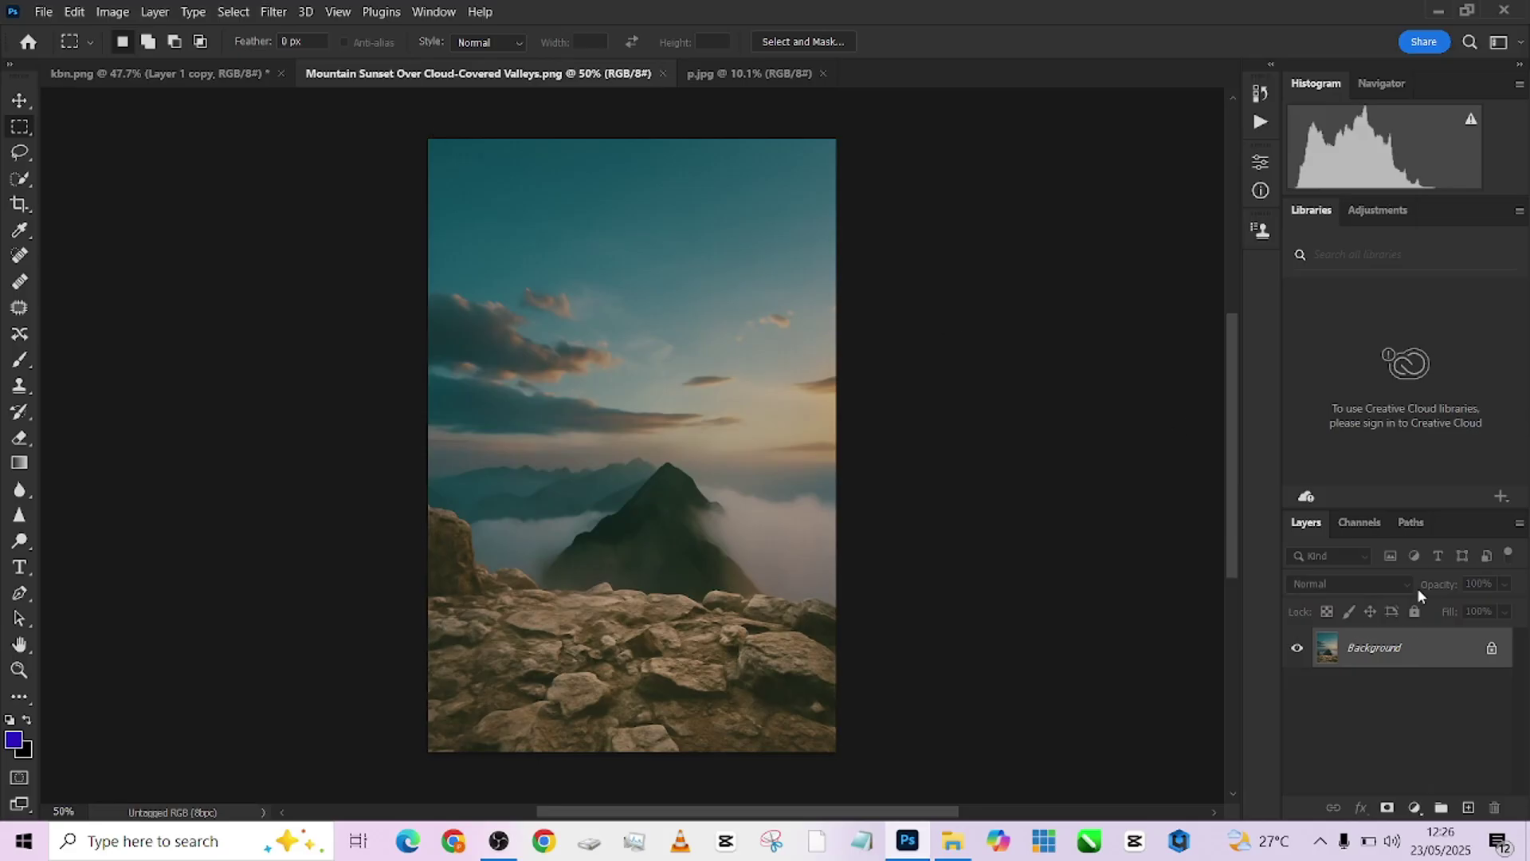
pyautogui.click(1492, 648)
pyautogui.click(19, 100)
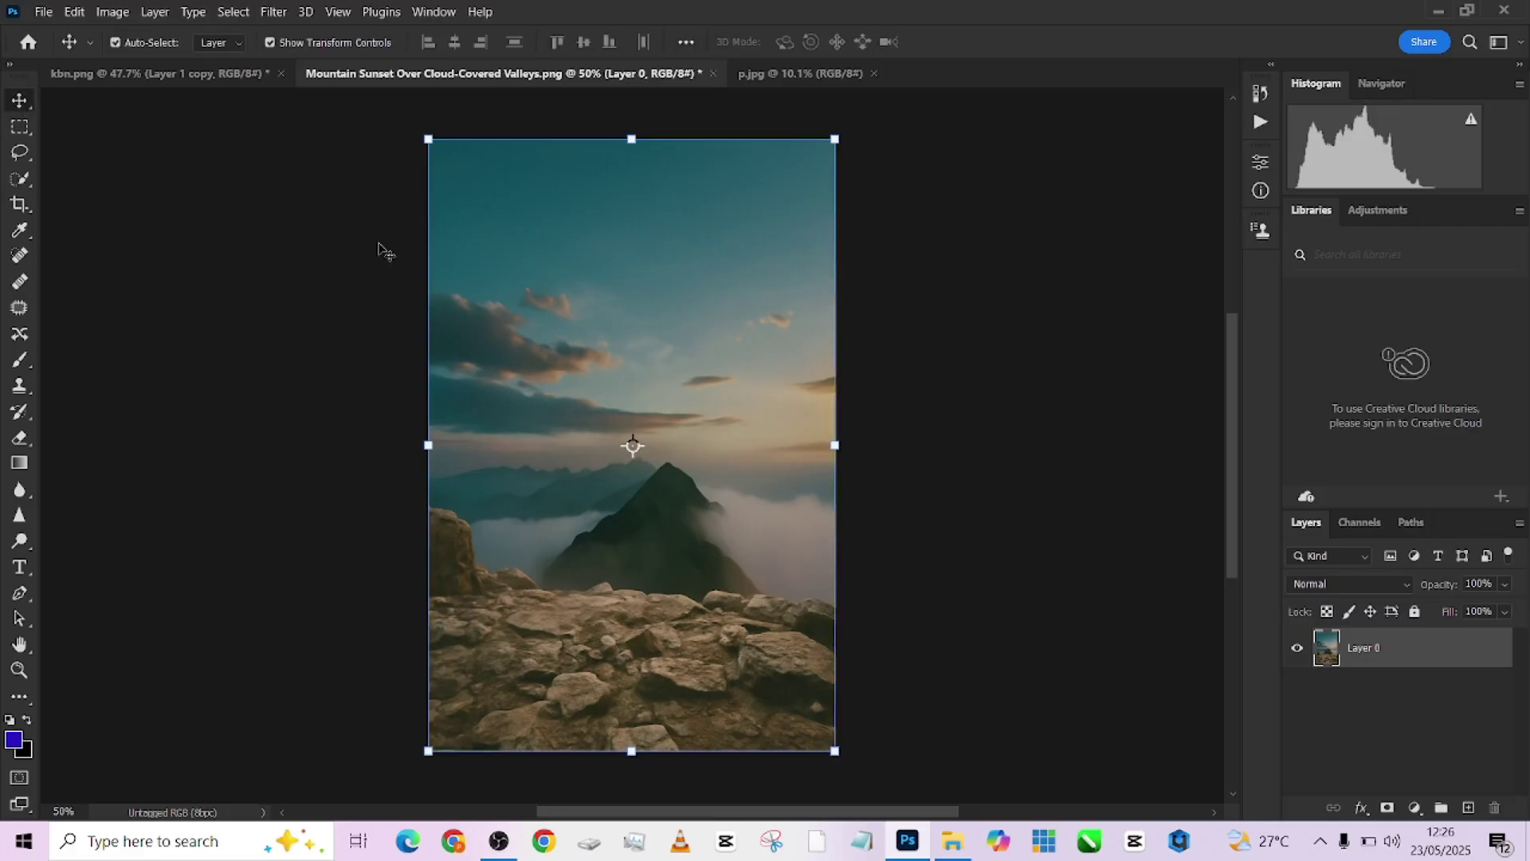
pyautogui.moveTo(723, 492); pyautogui.dragTo(626, 514)
pyautogui.moveTo(763, 476); pyautogui.dragTo(771, 371)
pyautogui.scroll(-1, 771, 372)
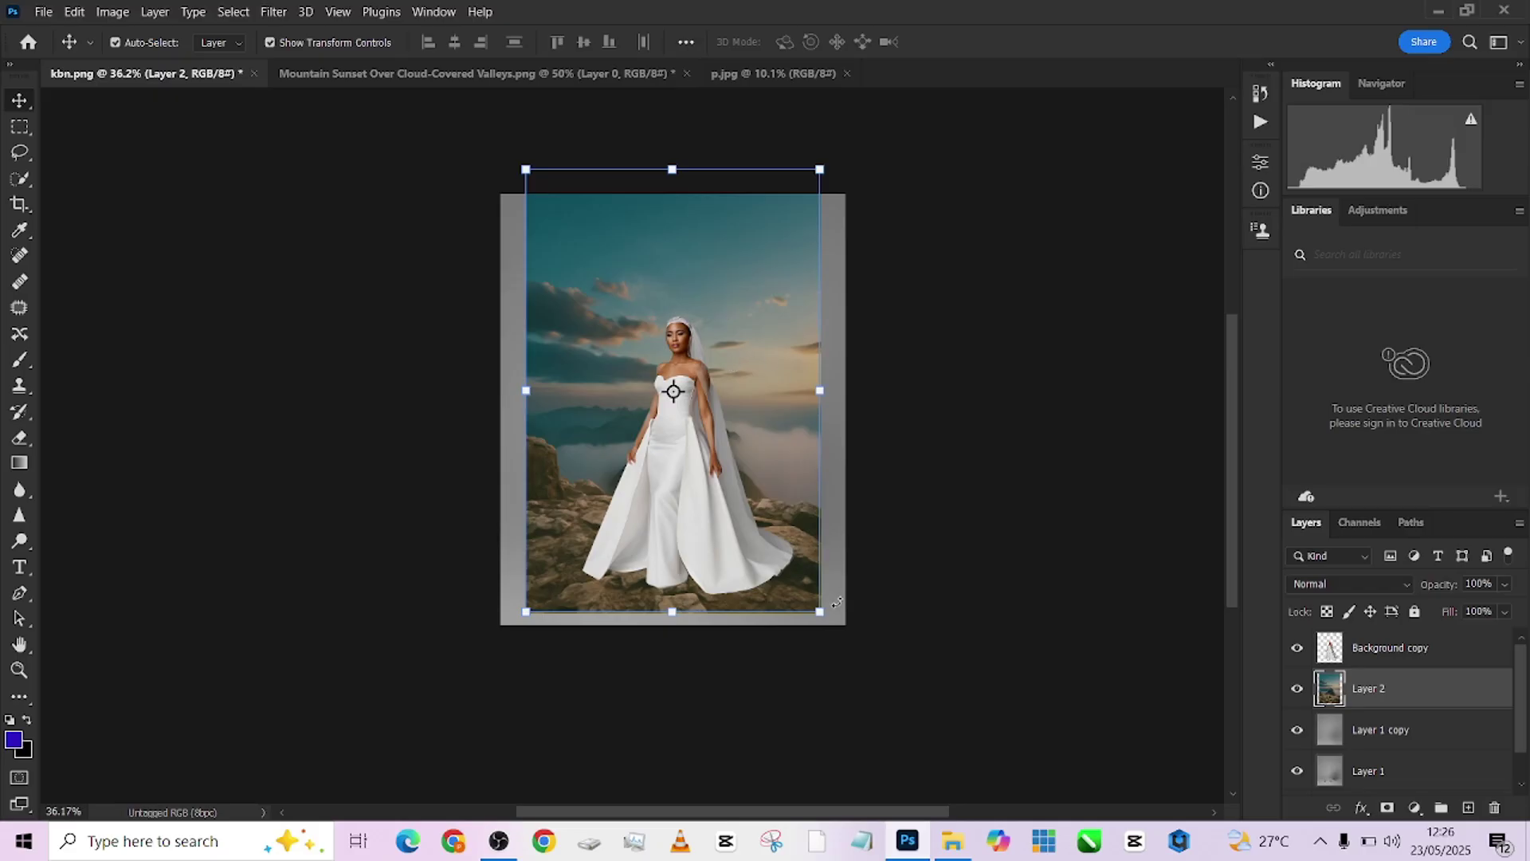
# Scale the mountain layer to about 185.6% so it covers the canvas, positioning the rocks under the bride's dress
pyautogui.moveTo(817, 616); pyautogui.dragTo(952, 745)
pyautogui.moveTo(717, 588)
pyautogui.mouseDown()
pyautogui.moveTo(813, 567)
pyautogui.moveTo(669, 582)
pyautogui.moveTo(741, 557)
pyautogui.moveTo(710, 525)
pyautogui.moveTo(740, 608)
pyautogui.moveTo(677, 573)
pyautogui.moveTo(666, 540)
pyautogui.moveTo(734, 590)
pyautogui.moveTo(695, 578)
pyautogui.mouseUp()
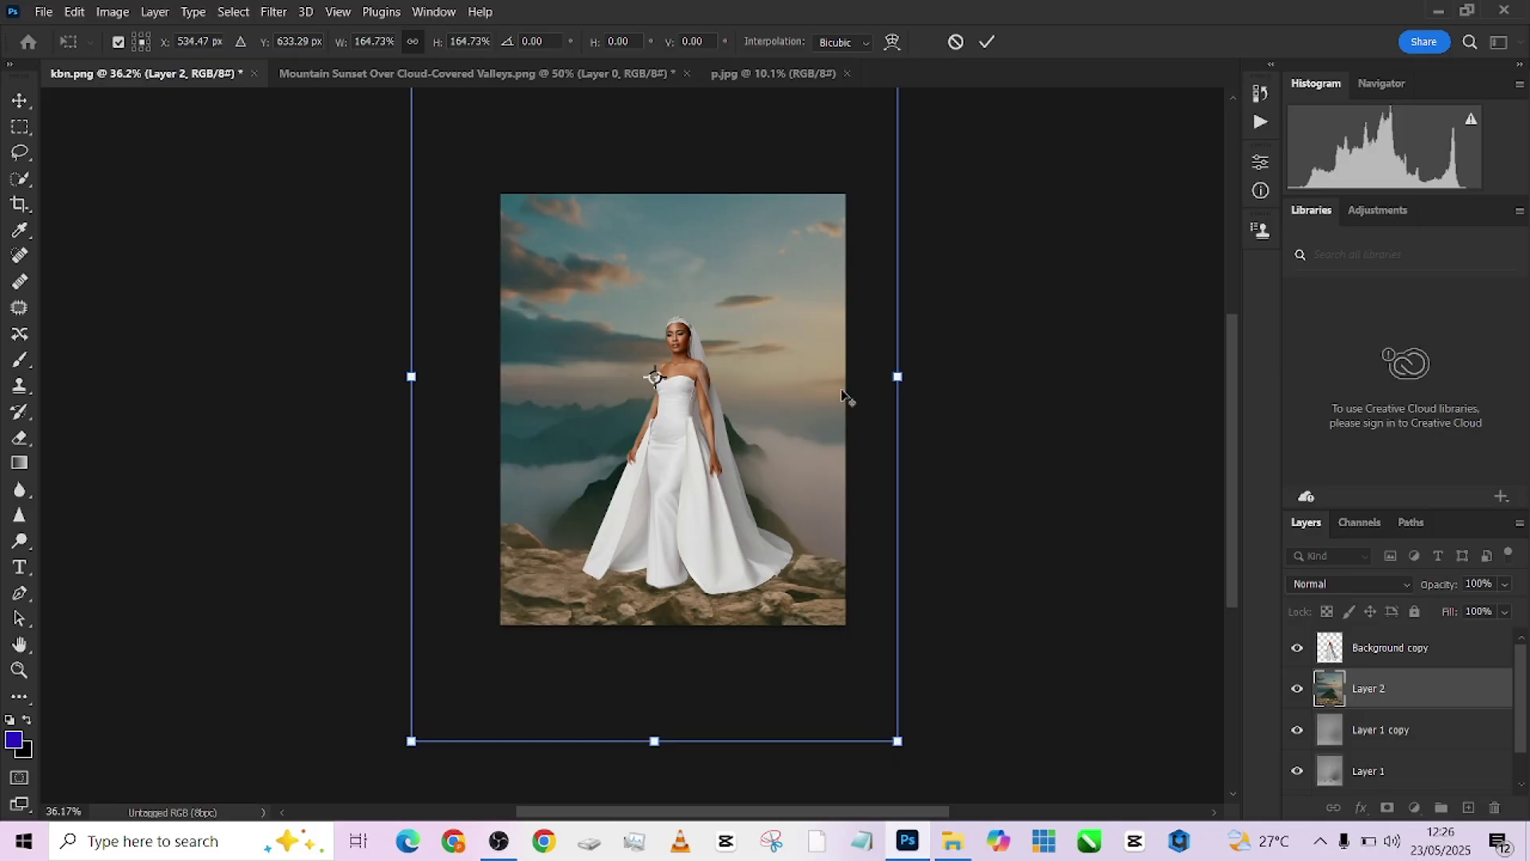
pyautogui.keyDown('alt'); pyautogui.click(660, 559); pyautogui.keyUp('alt')
pyautogui.moveTo(899, 376); pyautogui.dragTo(931, 375)
pyautogui.moveTo(792, 460); pyautogui.dragTo(771, 438)
pyautogui.hotkey('ctrl', 'z')
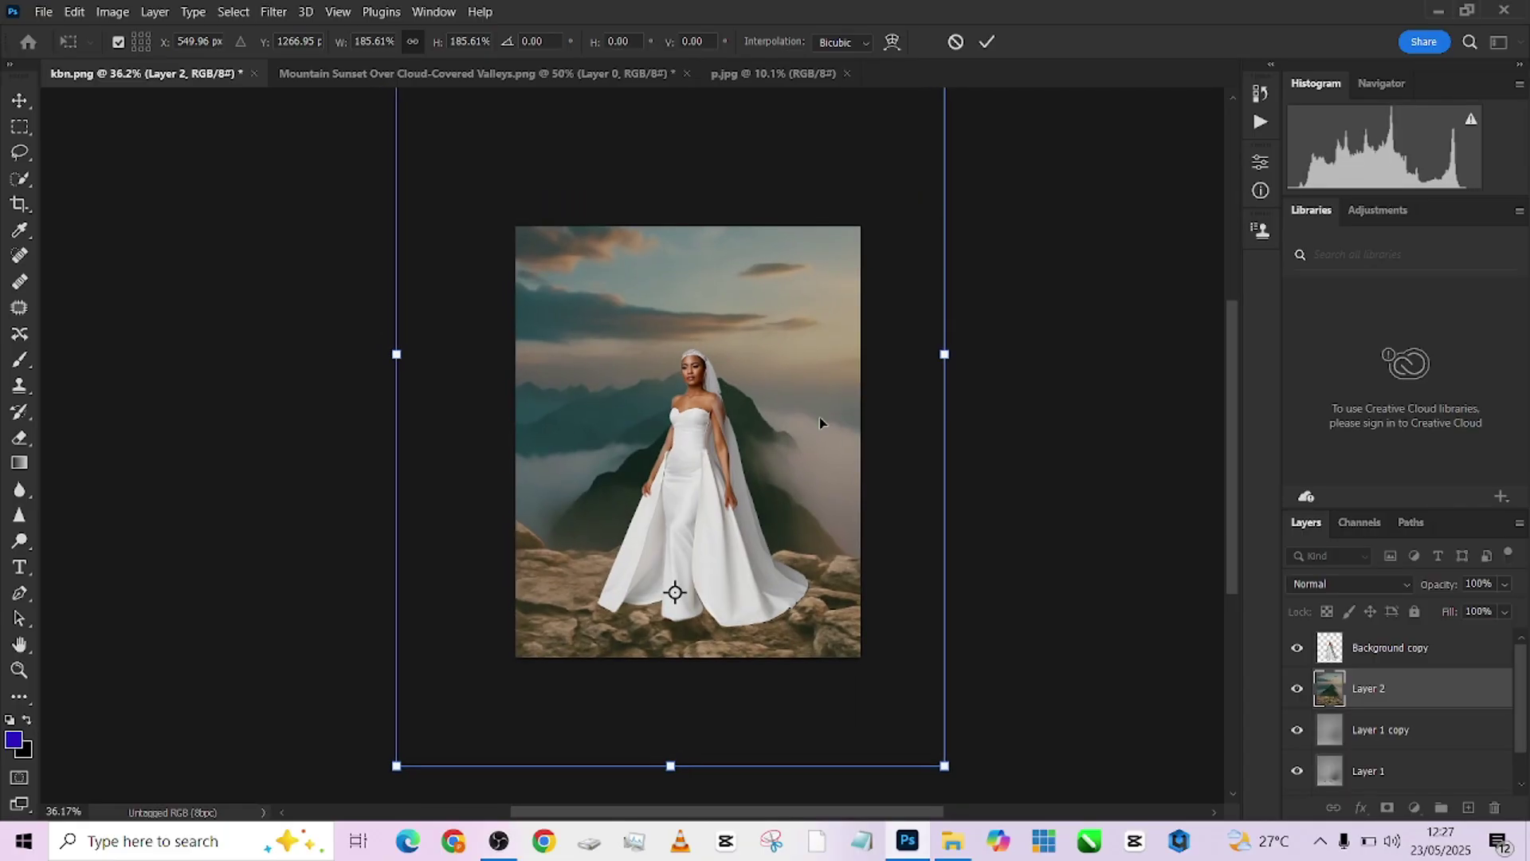
pyautogui.click(982, 44)
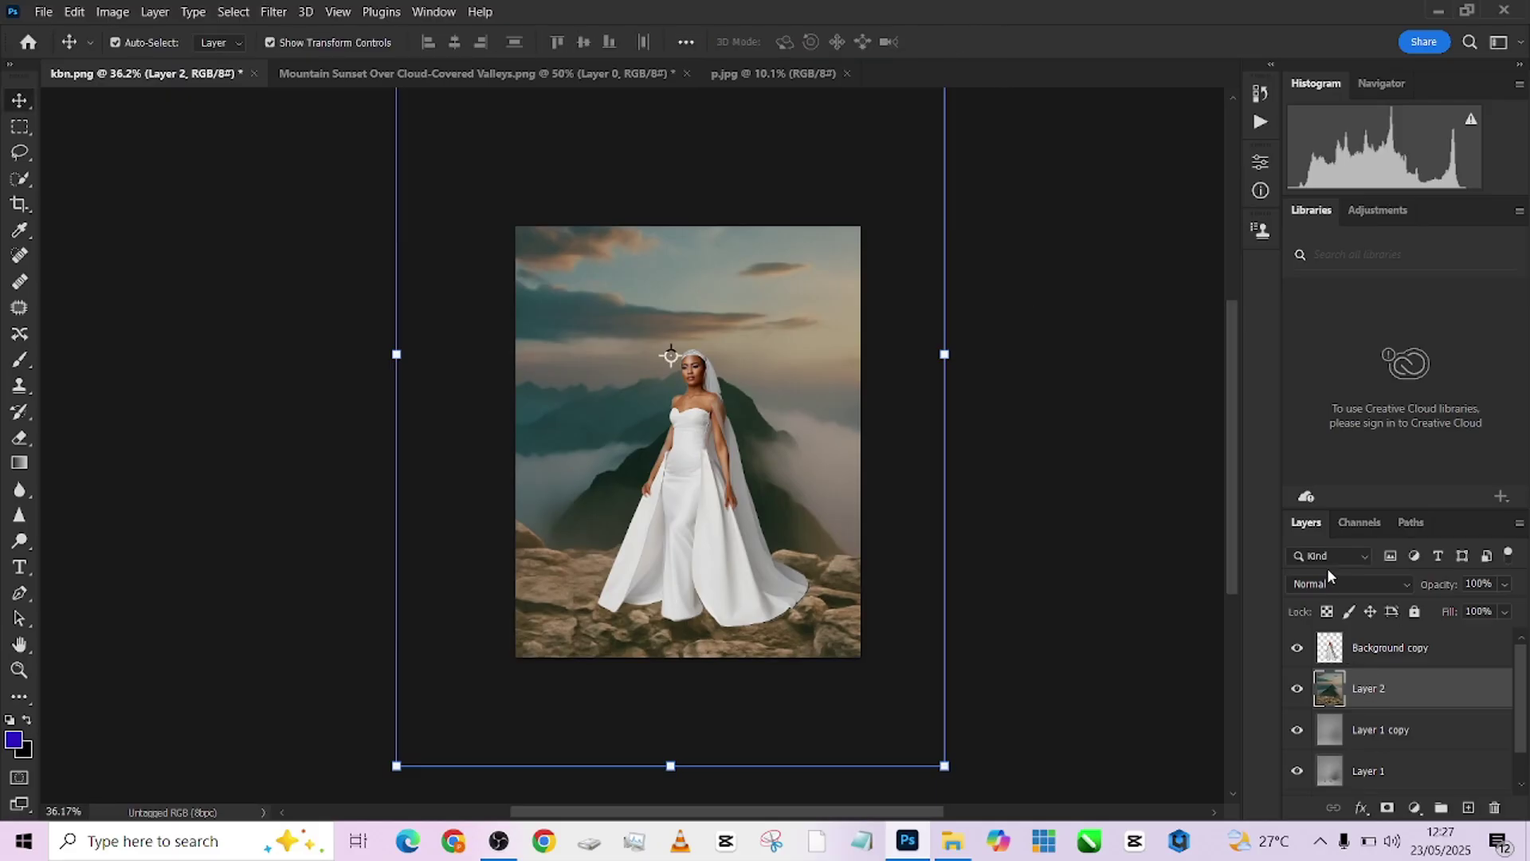
# Set Layer 2's blend mode to Hard Light and toggle Layer 1 copy repeatedly to compare the blend
pyautogui.click(1328, 591)
pyautogui.click(1329, 591)
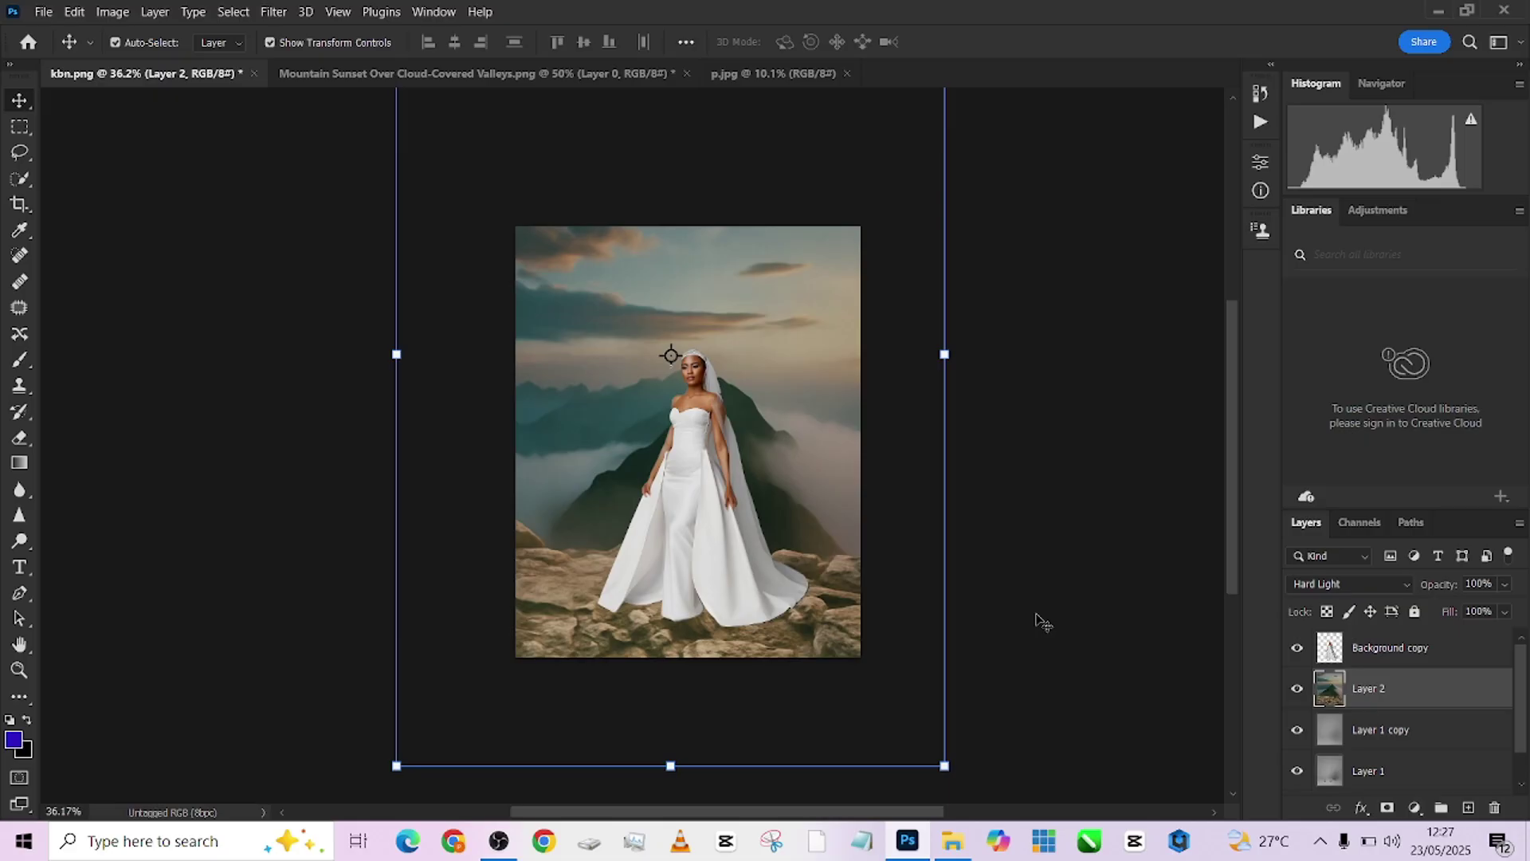
pyautogui.click(1299, 730)
pyautogui.click(1299, 730)
pyautogui.click(1305, 729)
pyautogui.click(1304, 729)
pyautogui.click(1304, 729)
pyautogui.click(1305, 729)
pyautogui.click(1305, 729)
pyautogui.click(1305, 732)
pyautogui.click(1305, 732)
# Try Overlay as Layer 2's blend mode with Layer 1 copy toggled for comparison, and return the mode to Hard Light
pyautogui.click(1322, 584)
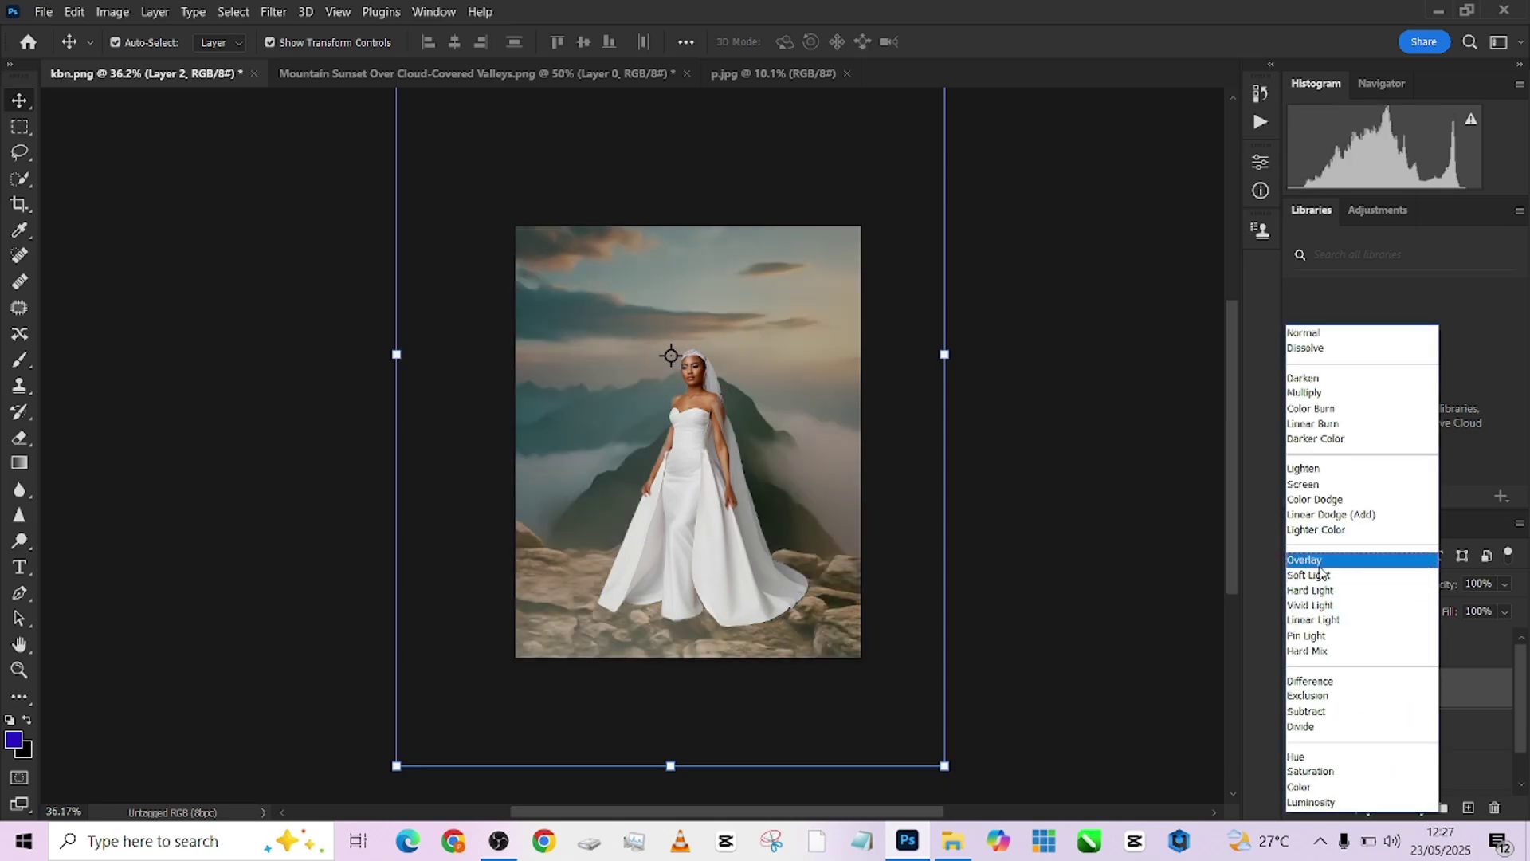
pyautogui.click(1320, 564)
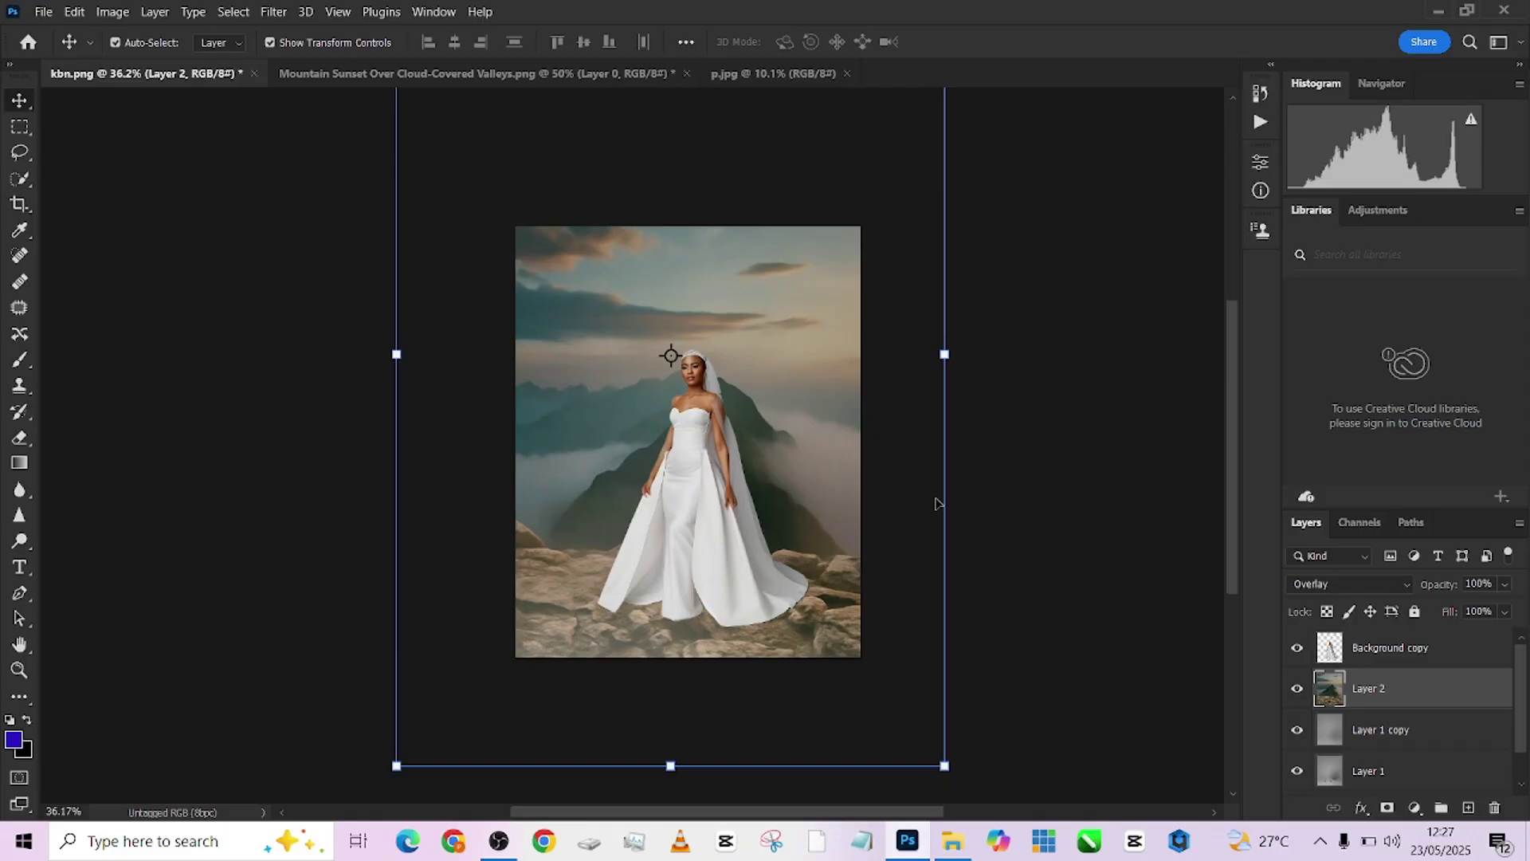
pyautogui.click(1292, 737)
pyautogui.click(1292, 736)
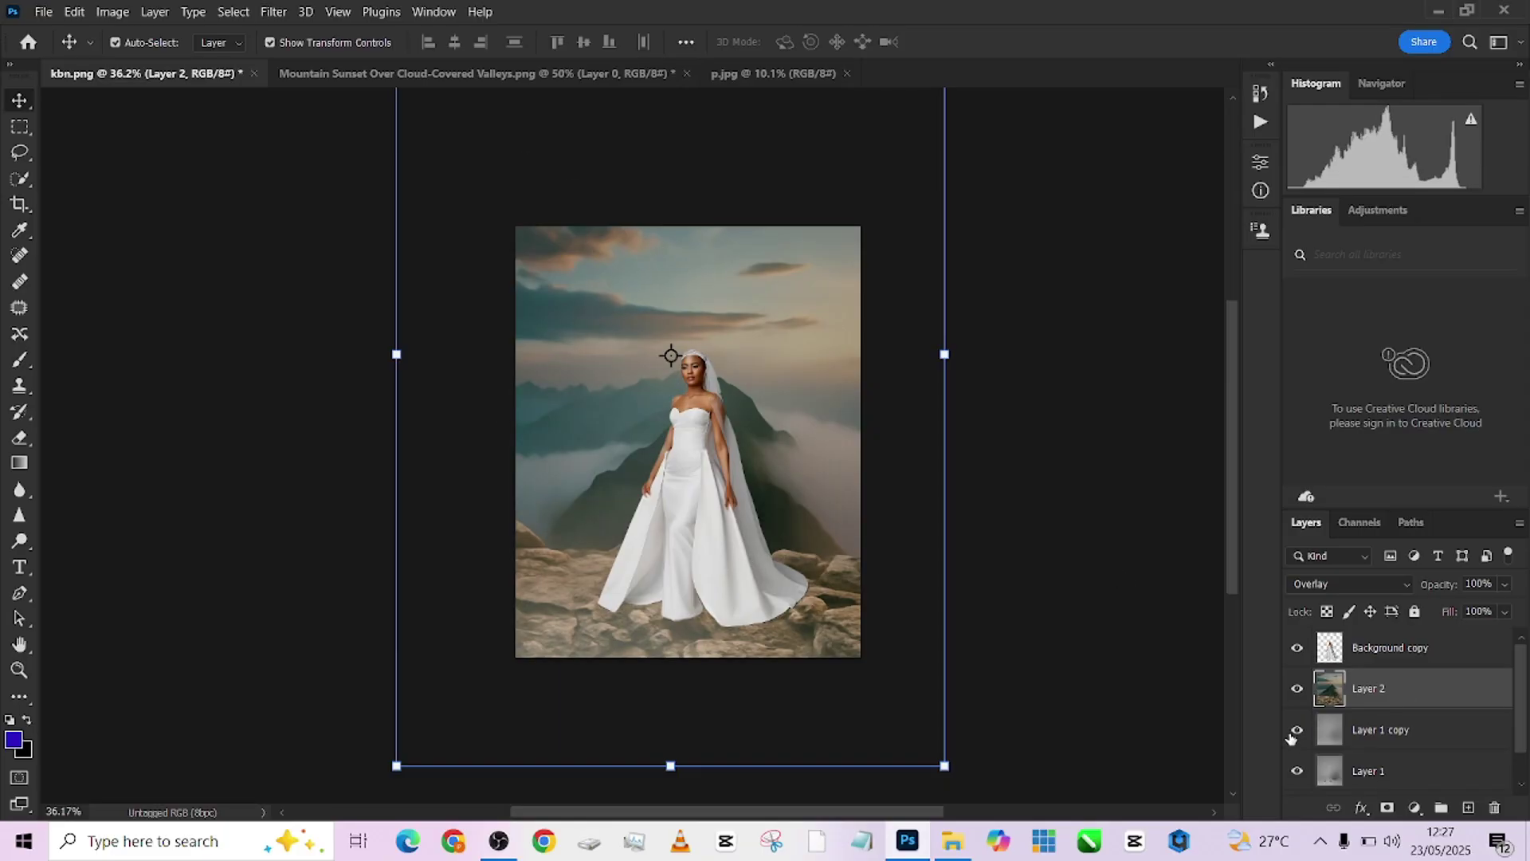
pyautogui.click(1310, 588)
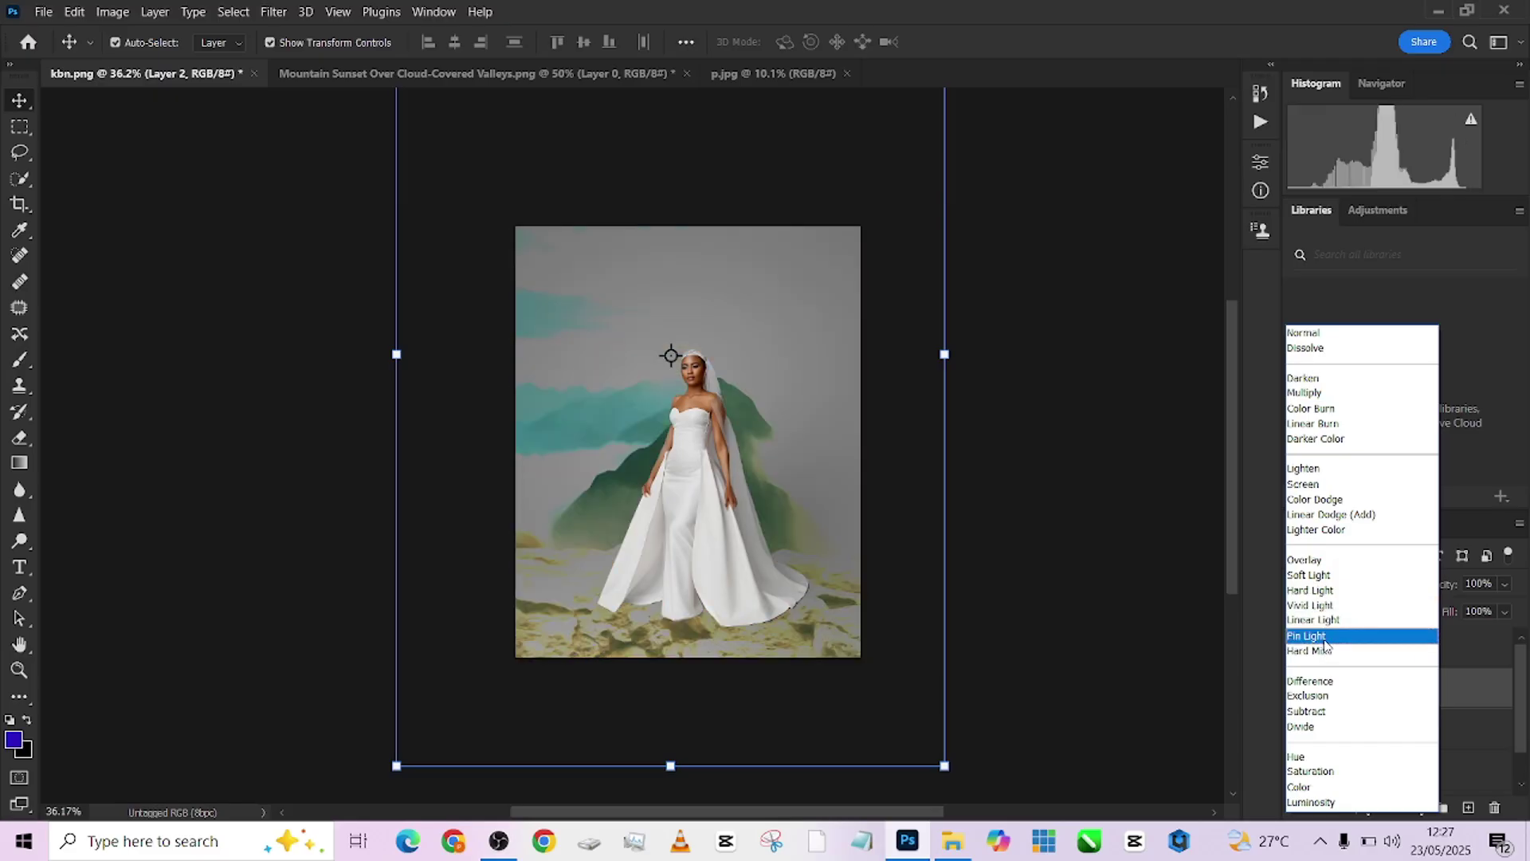
pyautogui.click(1313, 588)
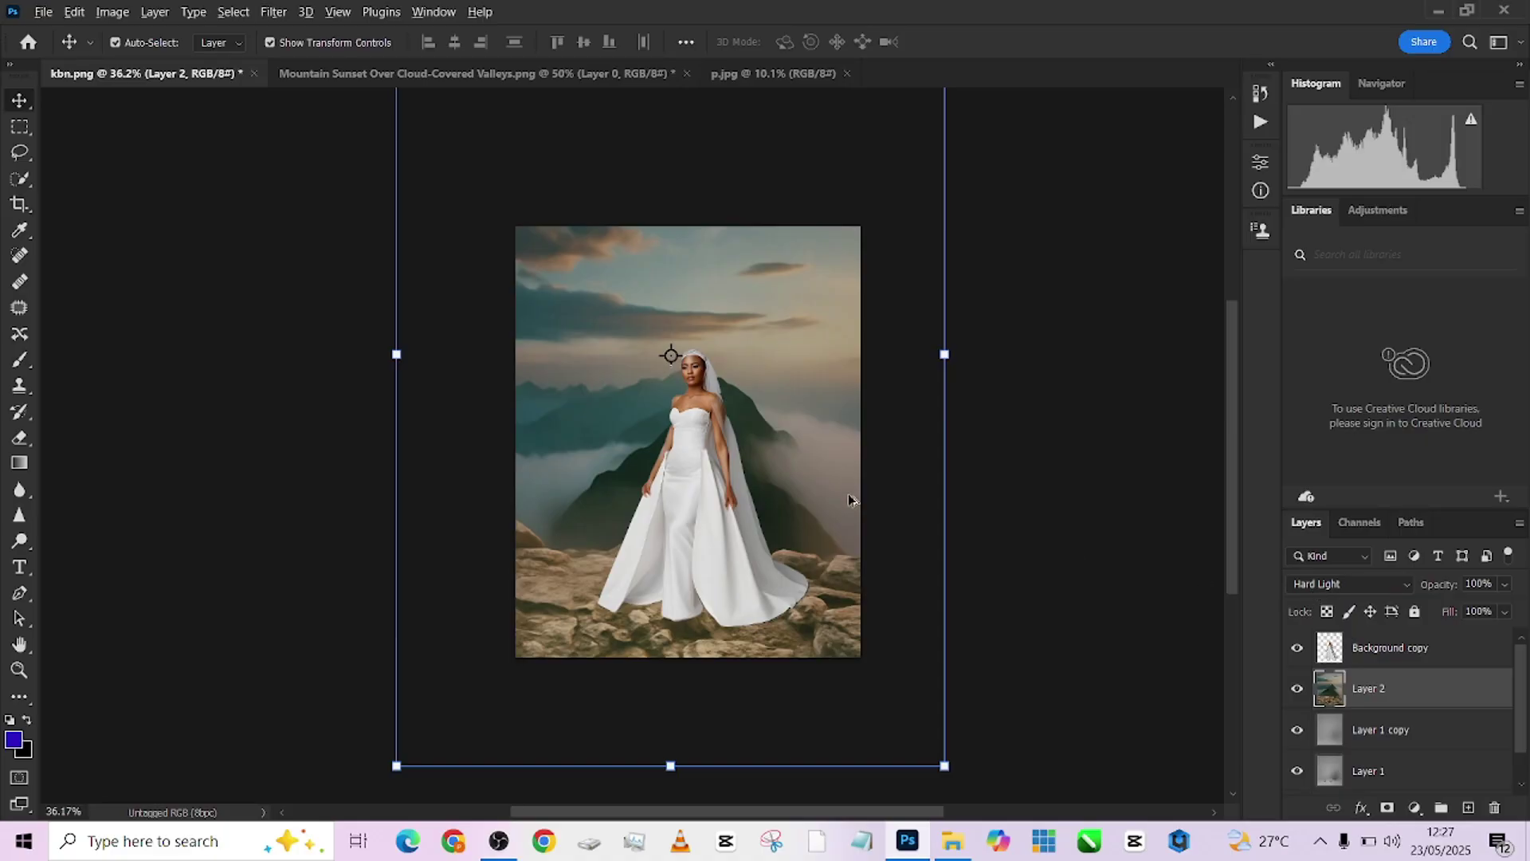
# Add a layer mask to Layer 1 copy
pyautogui.scroll(2, 859, 488)
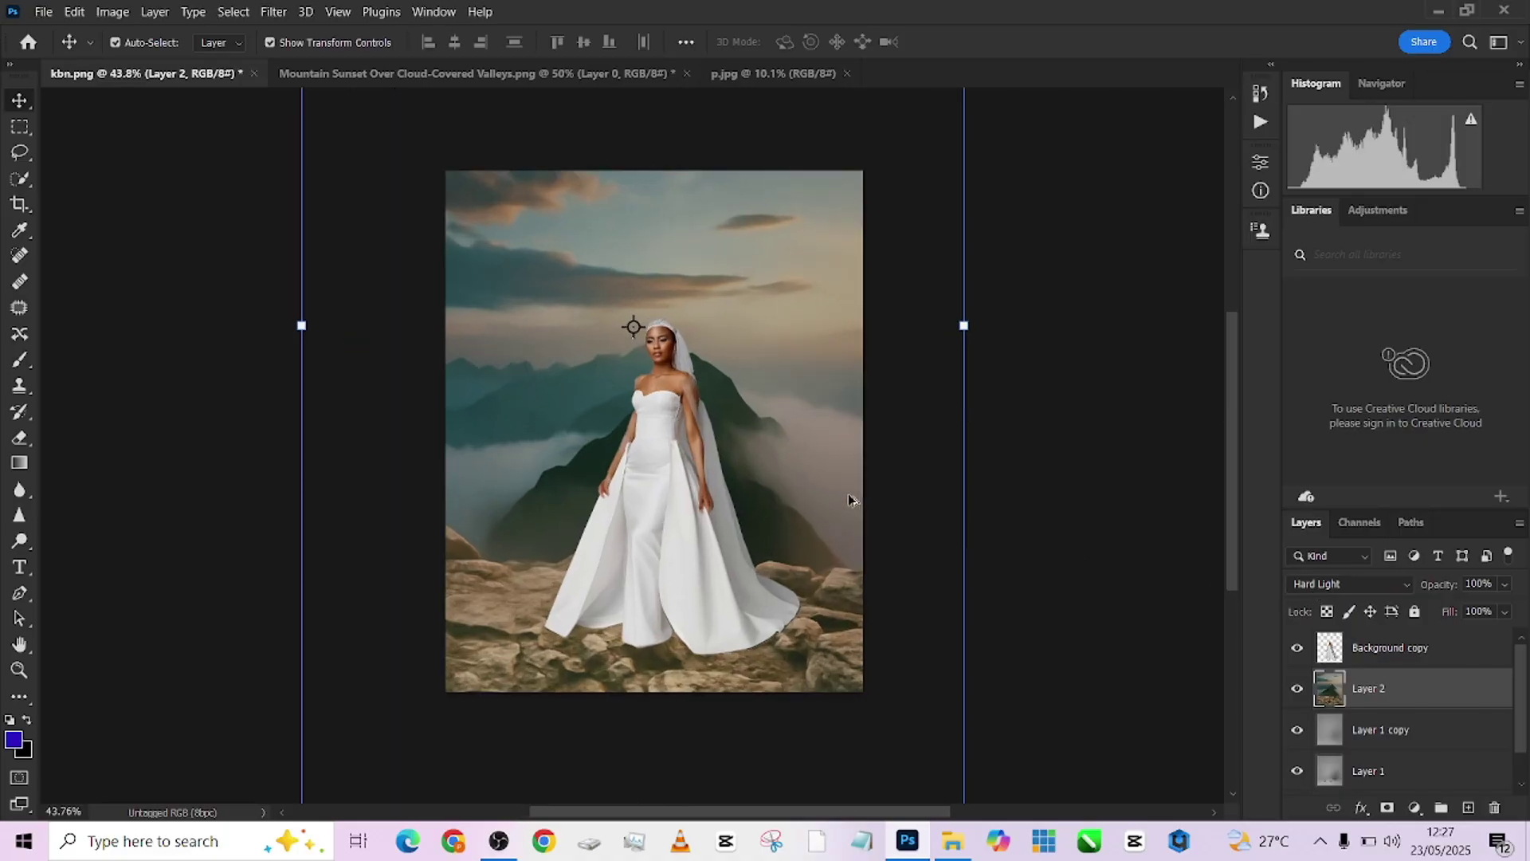
pyautogui.click(1355, 731)
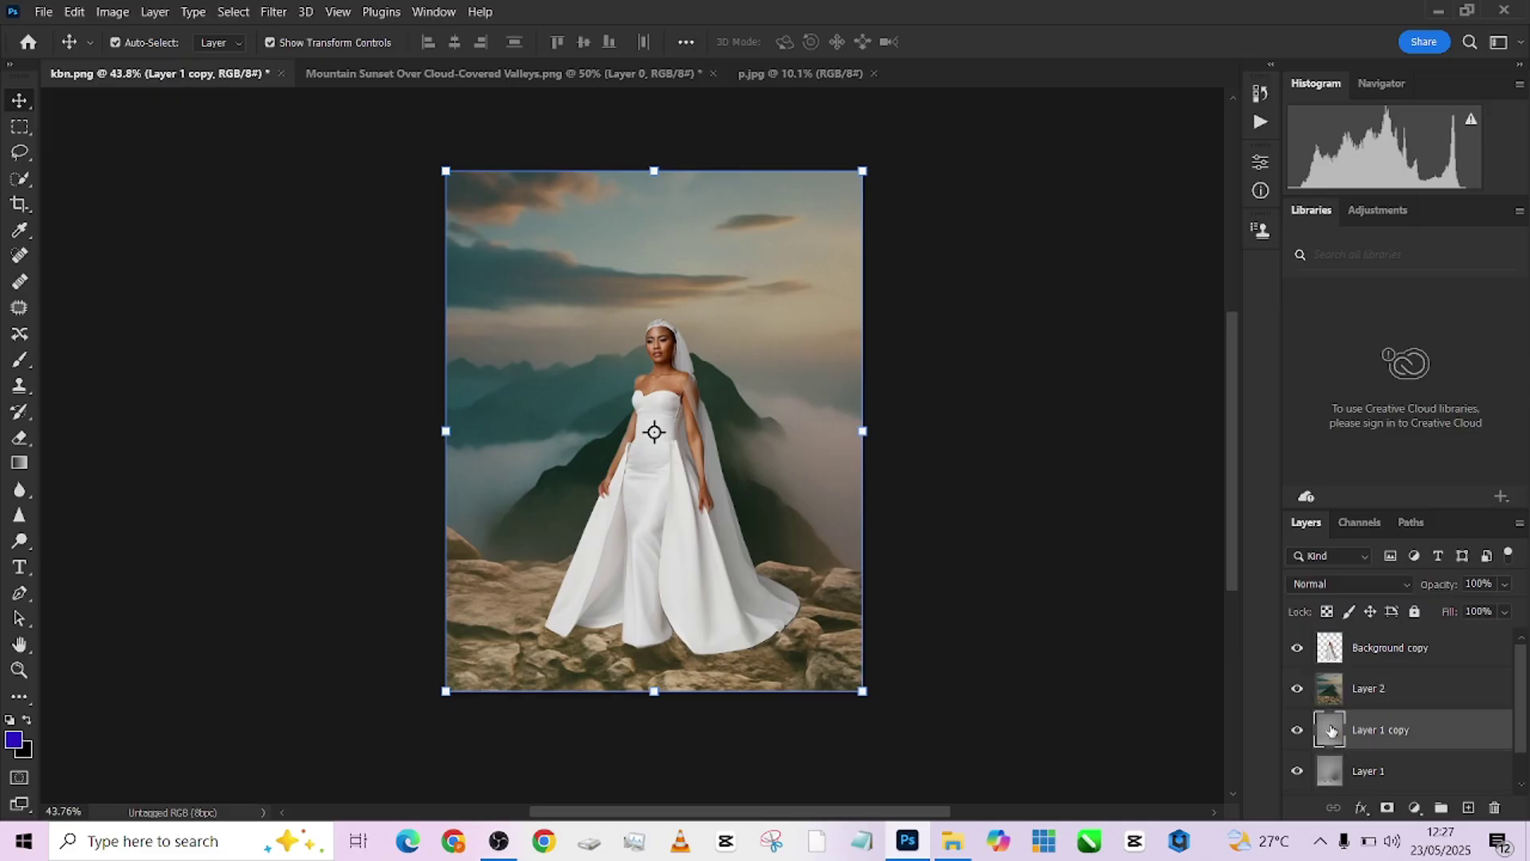
pyautogui.click(1387, 808)
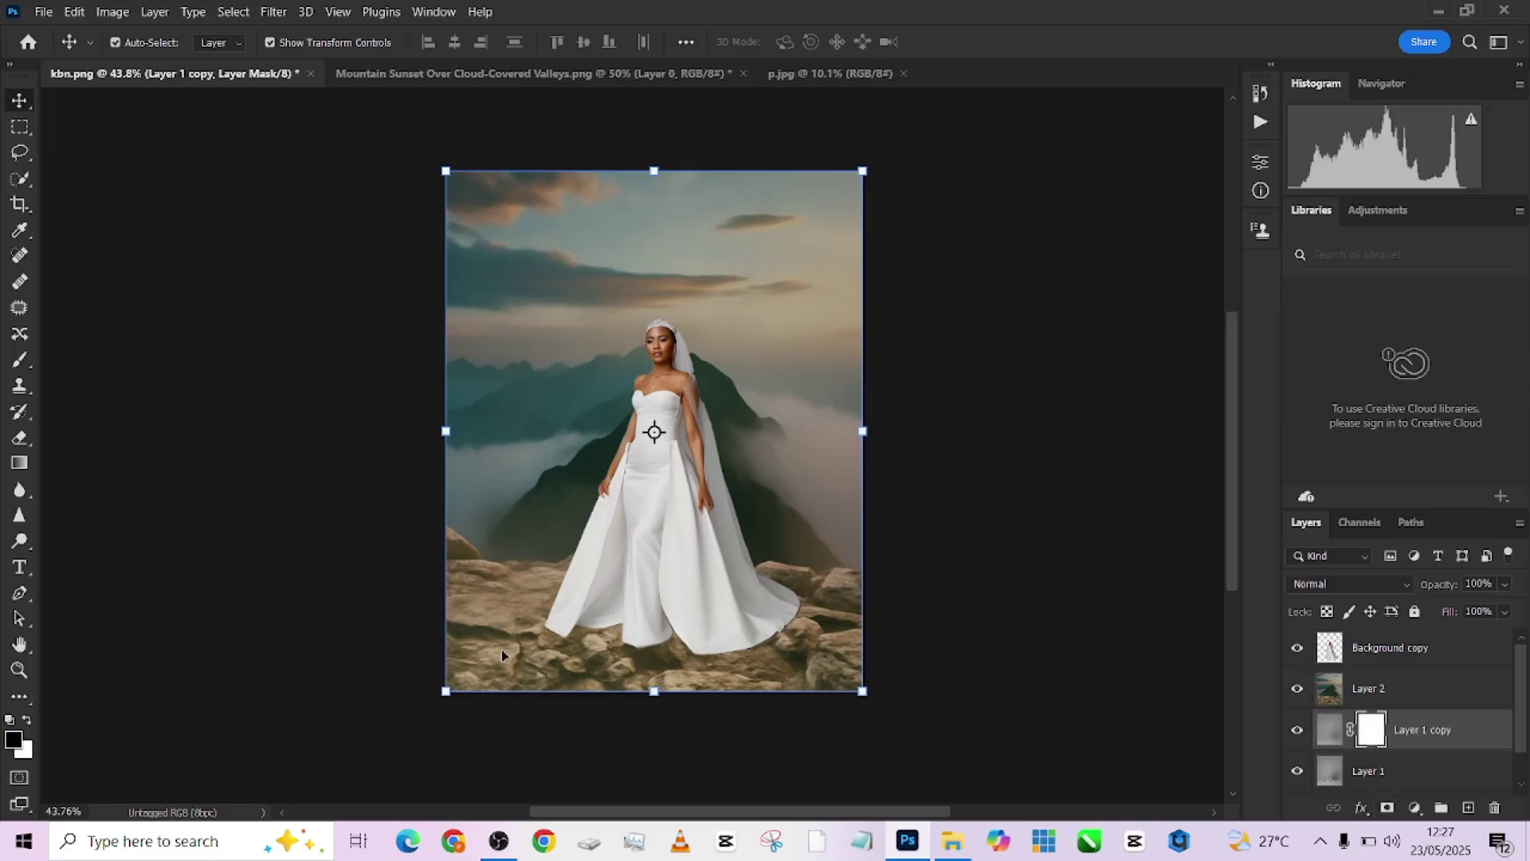
# Paint black on Layer 1 copy's mask over the rocks around the dress hem with a soft brush of about 194 px
pyautogui.press('b')
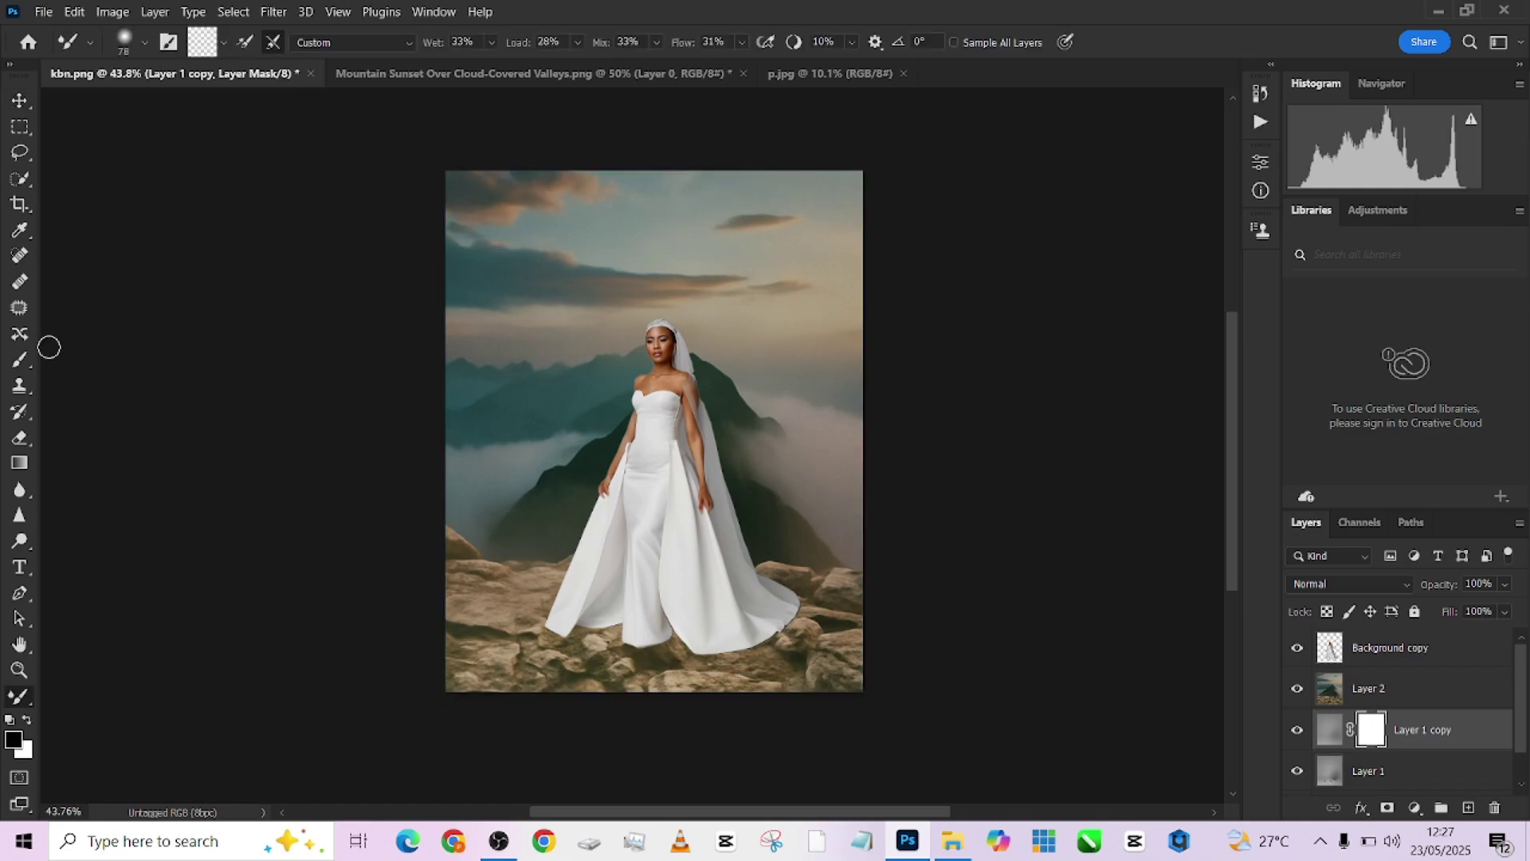
pyautogui.hotkey('shift', 'b')
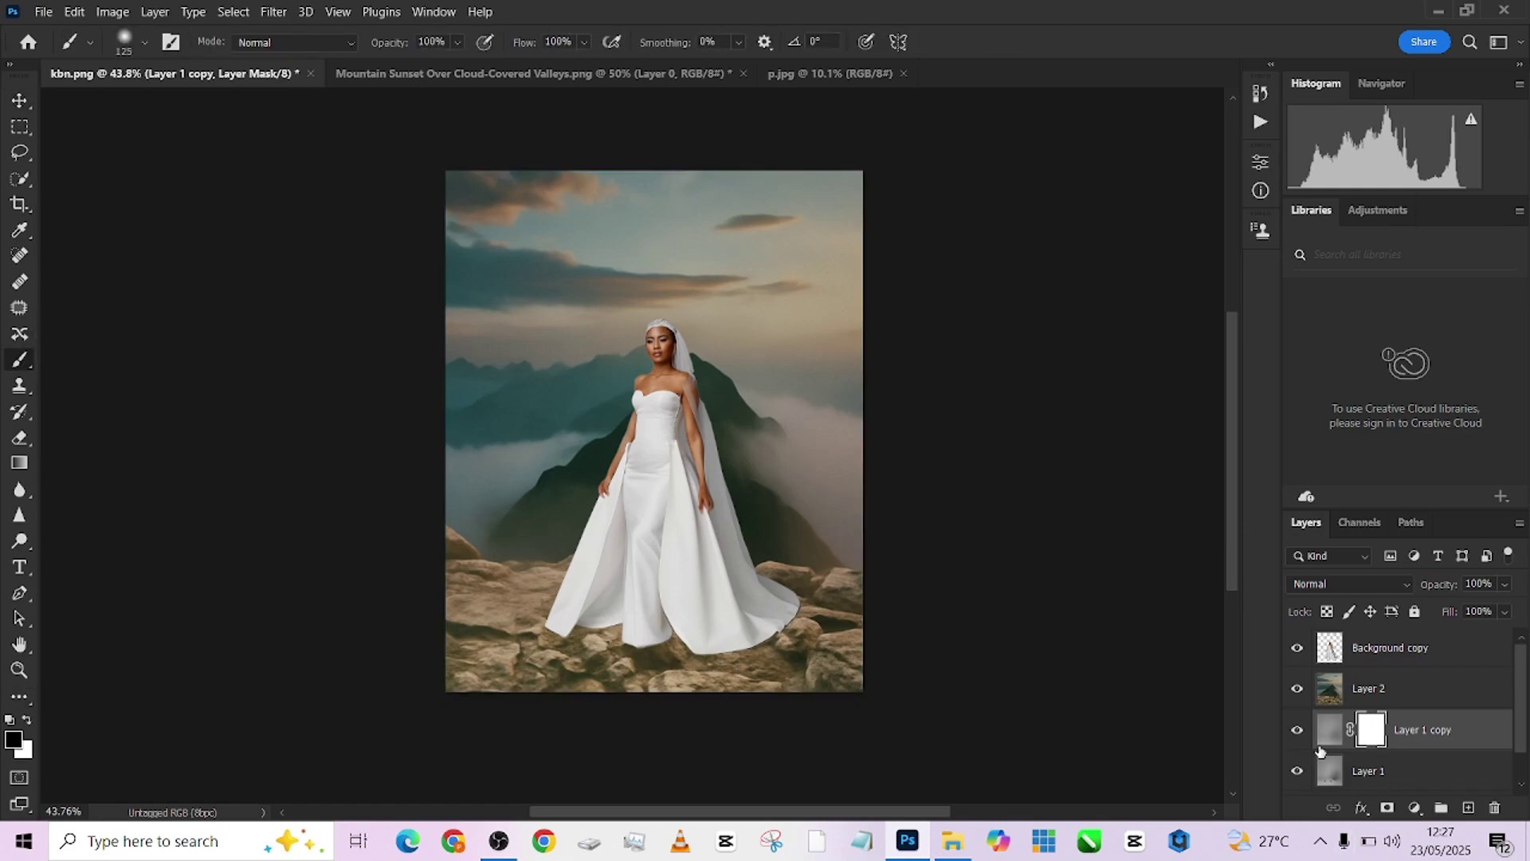
pyautogui.click(1296, 732)
pyautogui.click(1297, 732)
pyautogui.press(']')
pyautogui.press(']')
pyautogui.press(']')
pyautogui.moveTo(598, 621)
pyautogui.mouseDown()
pyautogui.moveTo(743, 635)
pyautogui.moveTo(812, 615)
pyautogui.moveTo(771, 611)
pyautogui.mouseUp()
# Toggle Layer 1 copy's visibility repeatedly to compare the masked rocks around the dress hem
pyautogui.click(1296, 731)
pyautogui.click(1297, 731)
pyautogui.click(1296, 732)
pyautogui.click(1297, 731)
pyautogui.click(1297, 731)
pyautogui.click(1297, 732)
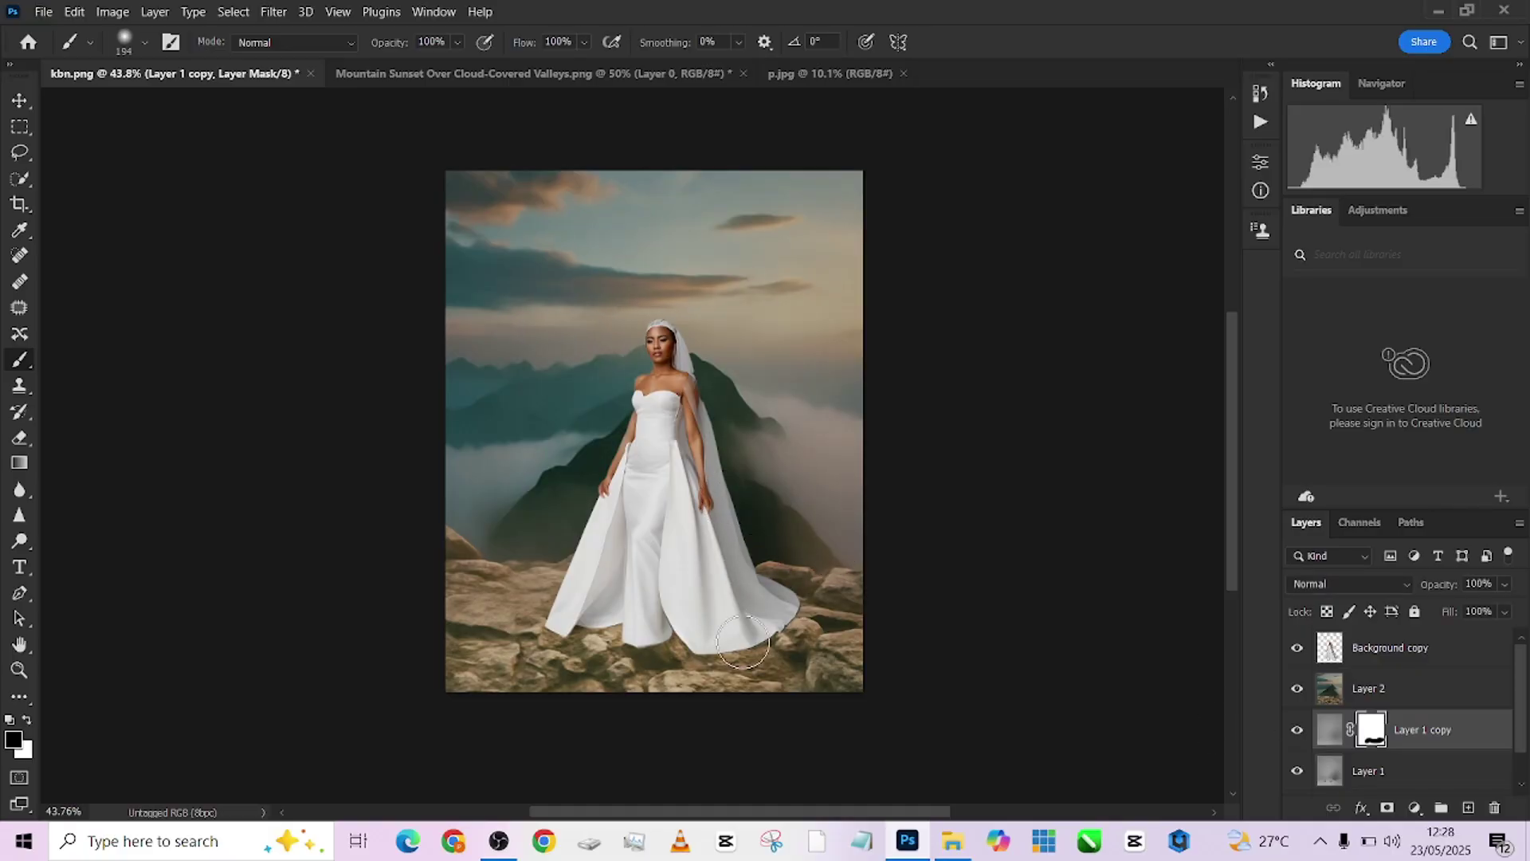
pyautogui.click(1299, 729)
pyautogui.click(1298, 729)
pyautogui.scroll(-1, 852, 408)
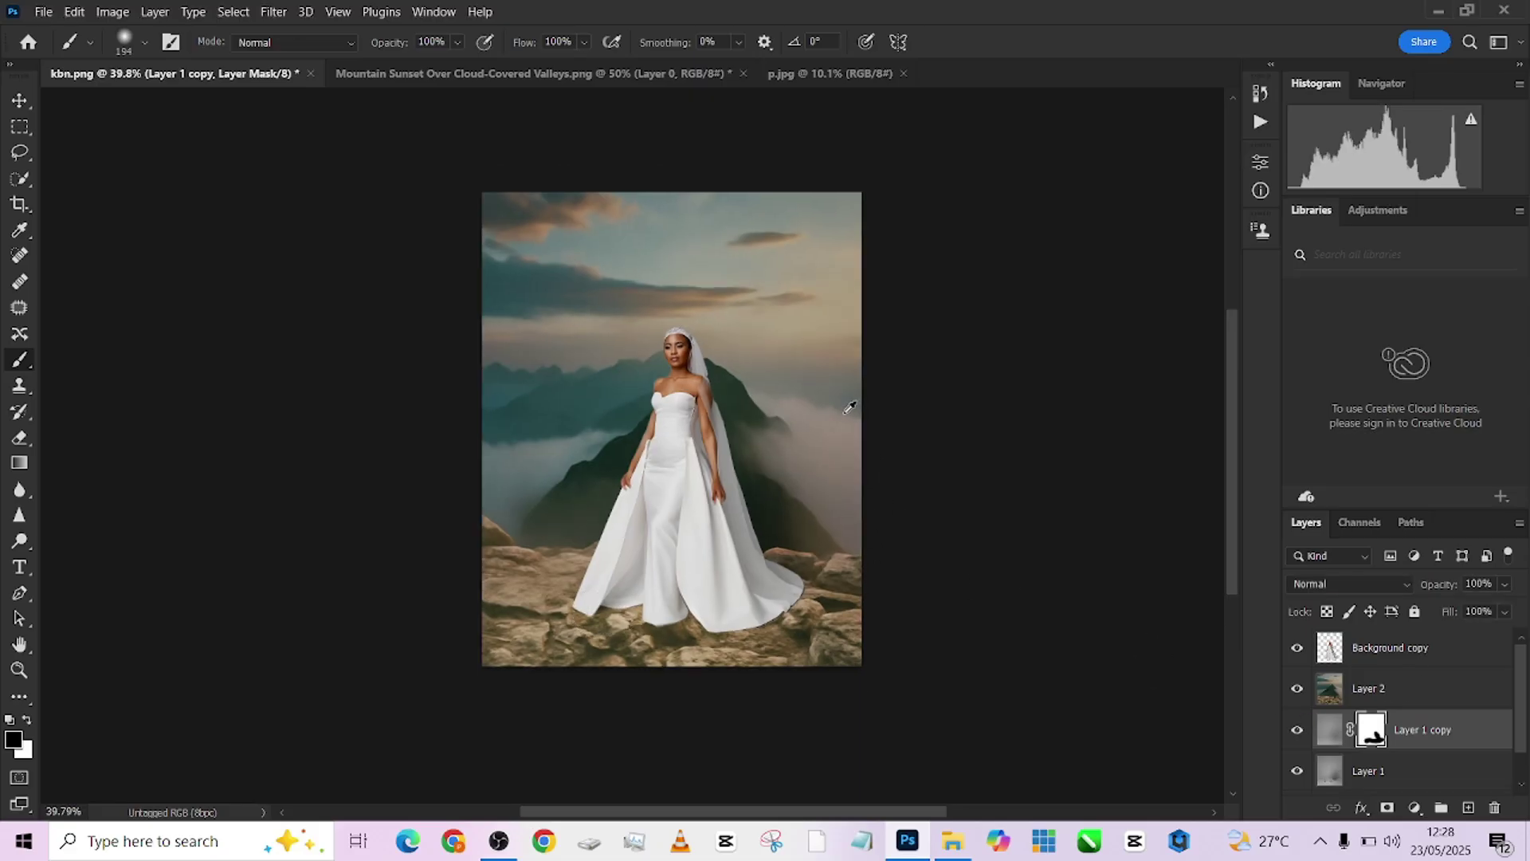
pyautogui.scroll(1, 851, 407)
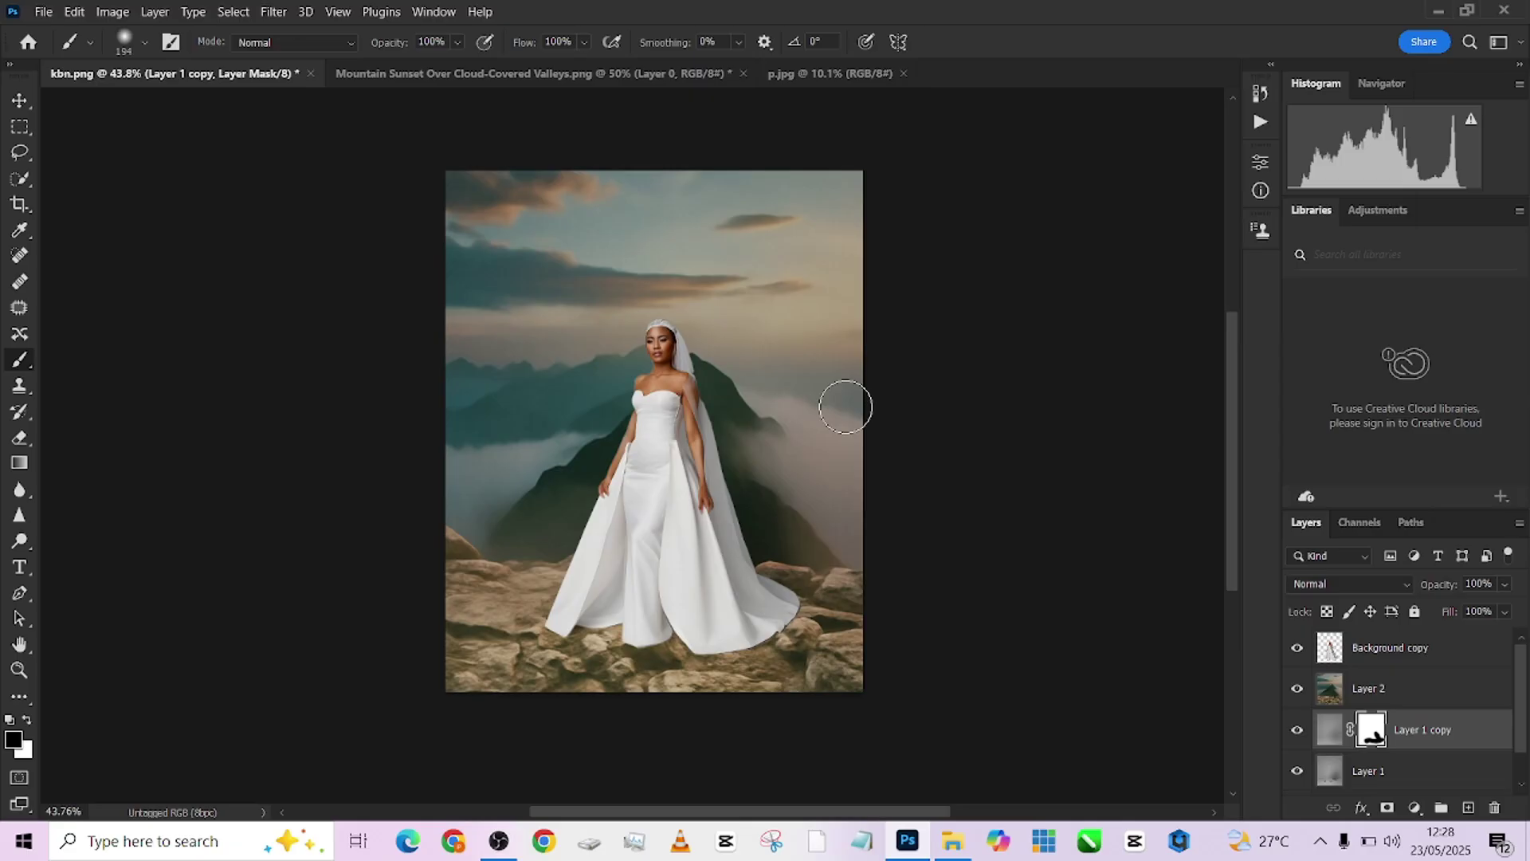
# Add a Color Lookup adjustment above Layer 1 copy using HorrorBlue.3DL and set its opacity to 55%
pyautogui.click(1415, 808)
pyautogui.click(1417, 697)
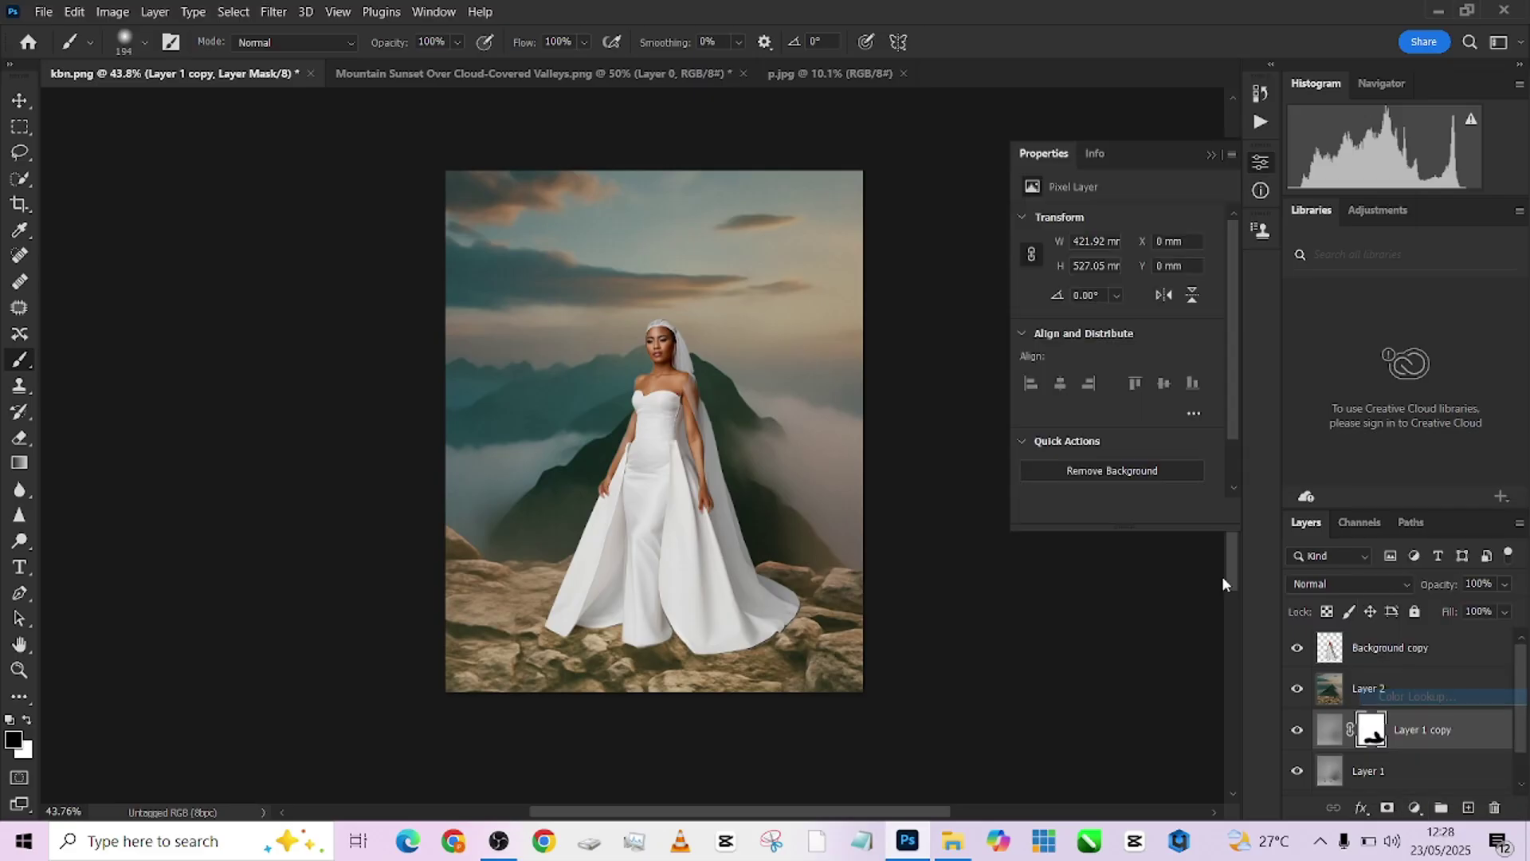
pyautogui.click(1137, 223)
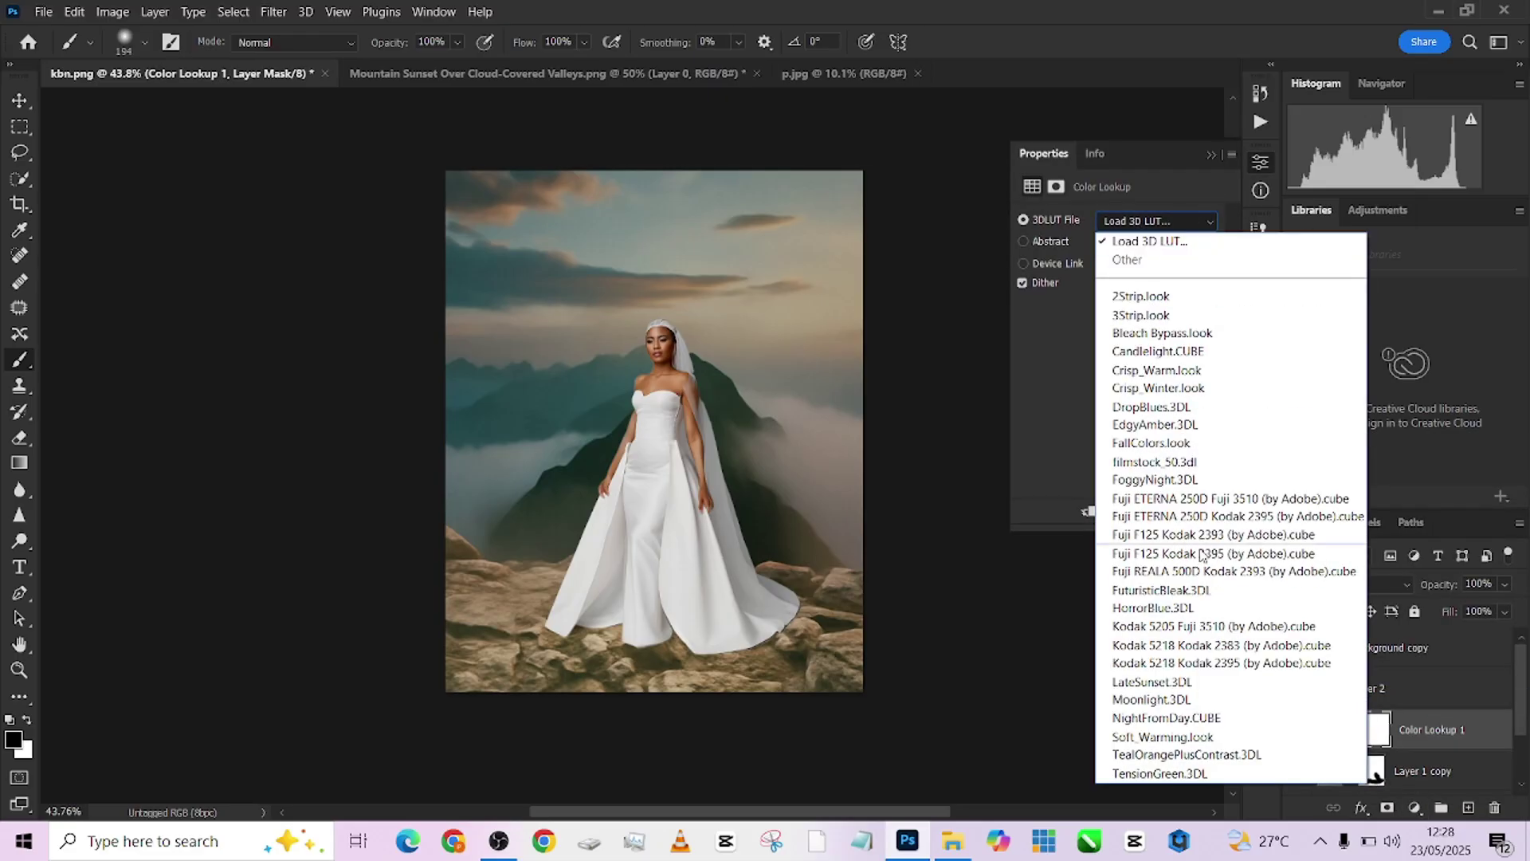
pyautogui.click(1191, 610)
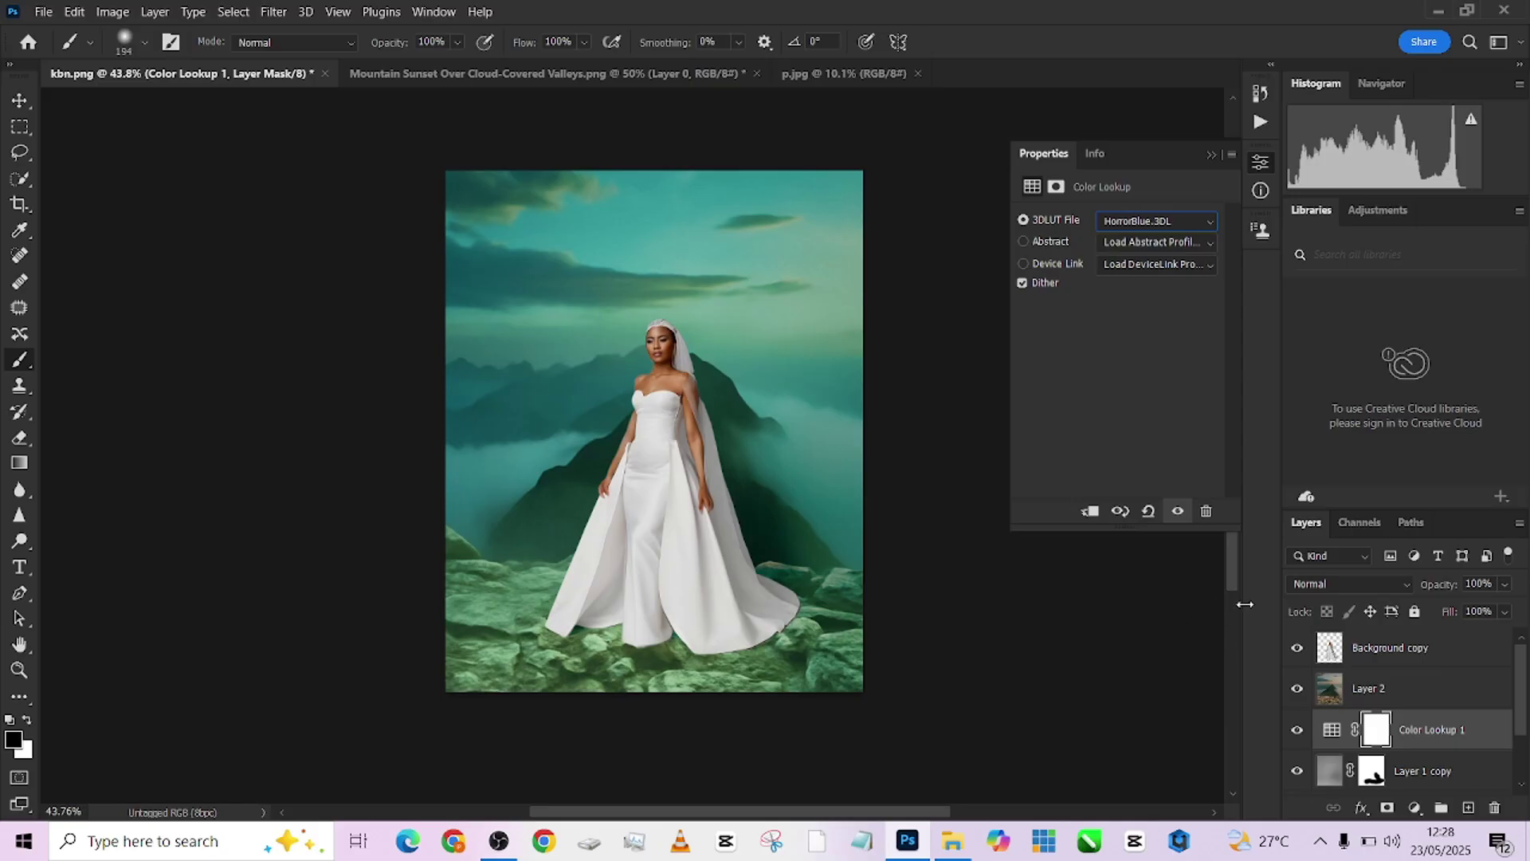
pyautogui.click(1506, 584)
pyautogui.moveTo(1488, 607); pyautogui.dragTo(1474, 609)
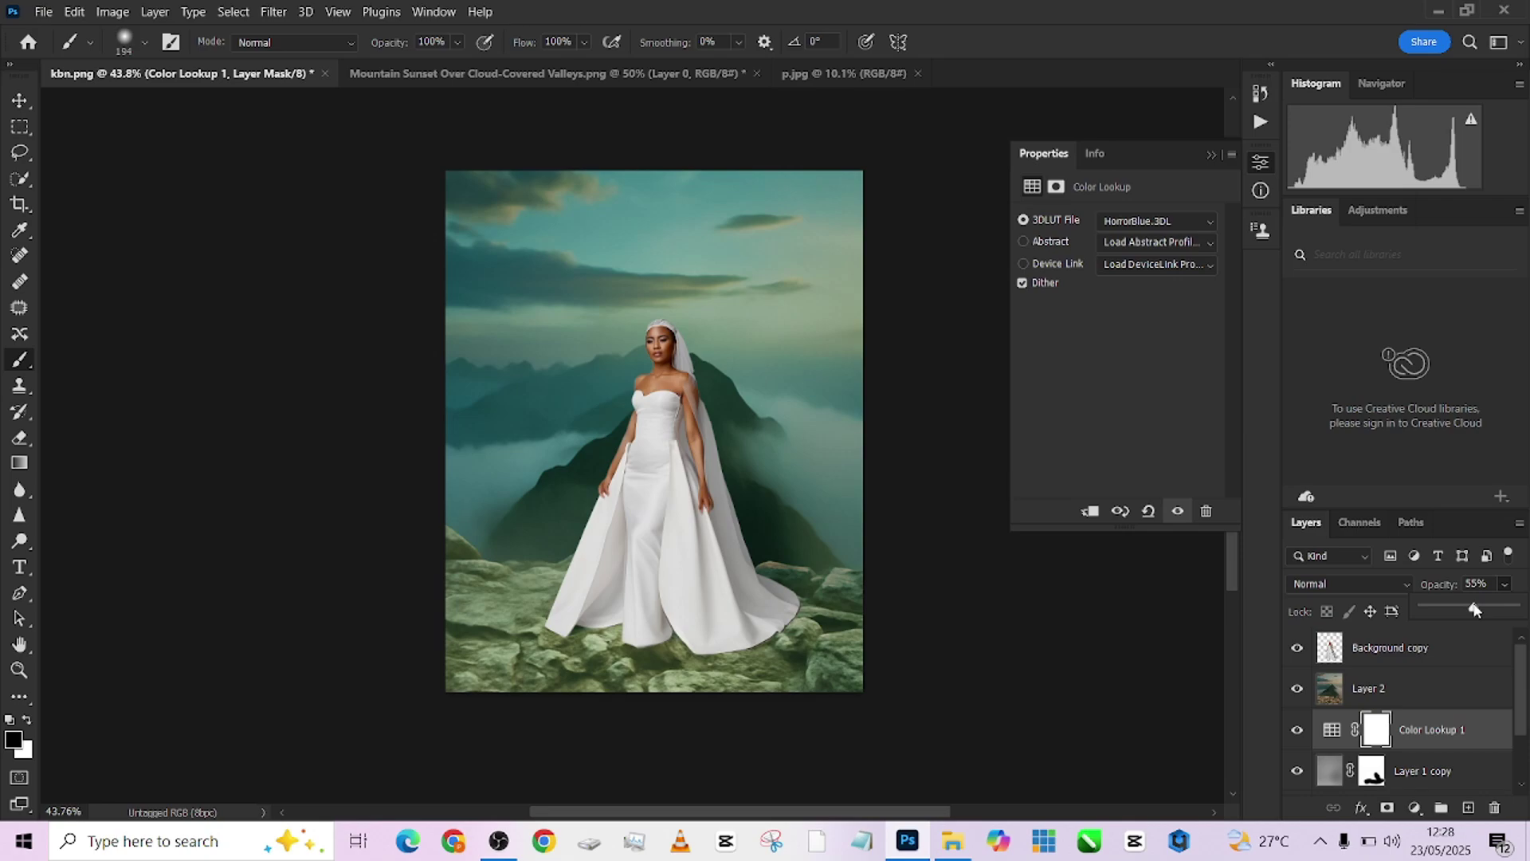
# Add a second Color Lookup adjustment beneath Layer 2 using TealOrangePlusContrast.3DL
pyautogui.click(1415, 808)
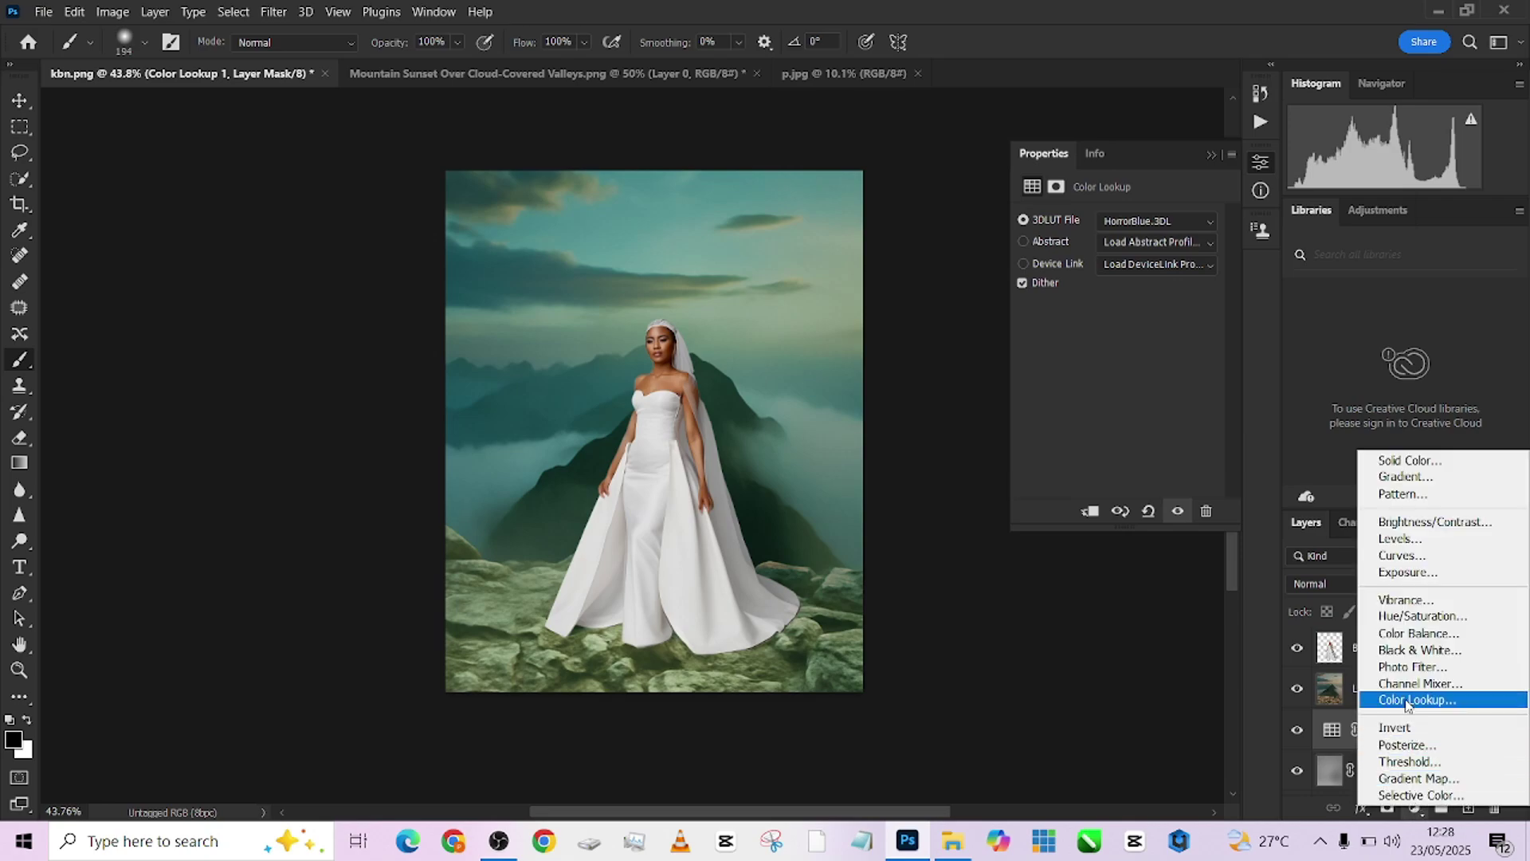
pyautogui.click(1408, 700)
pyautogui.click(1167, 223)
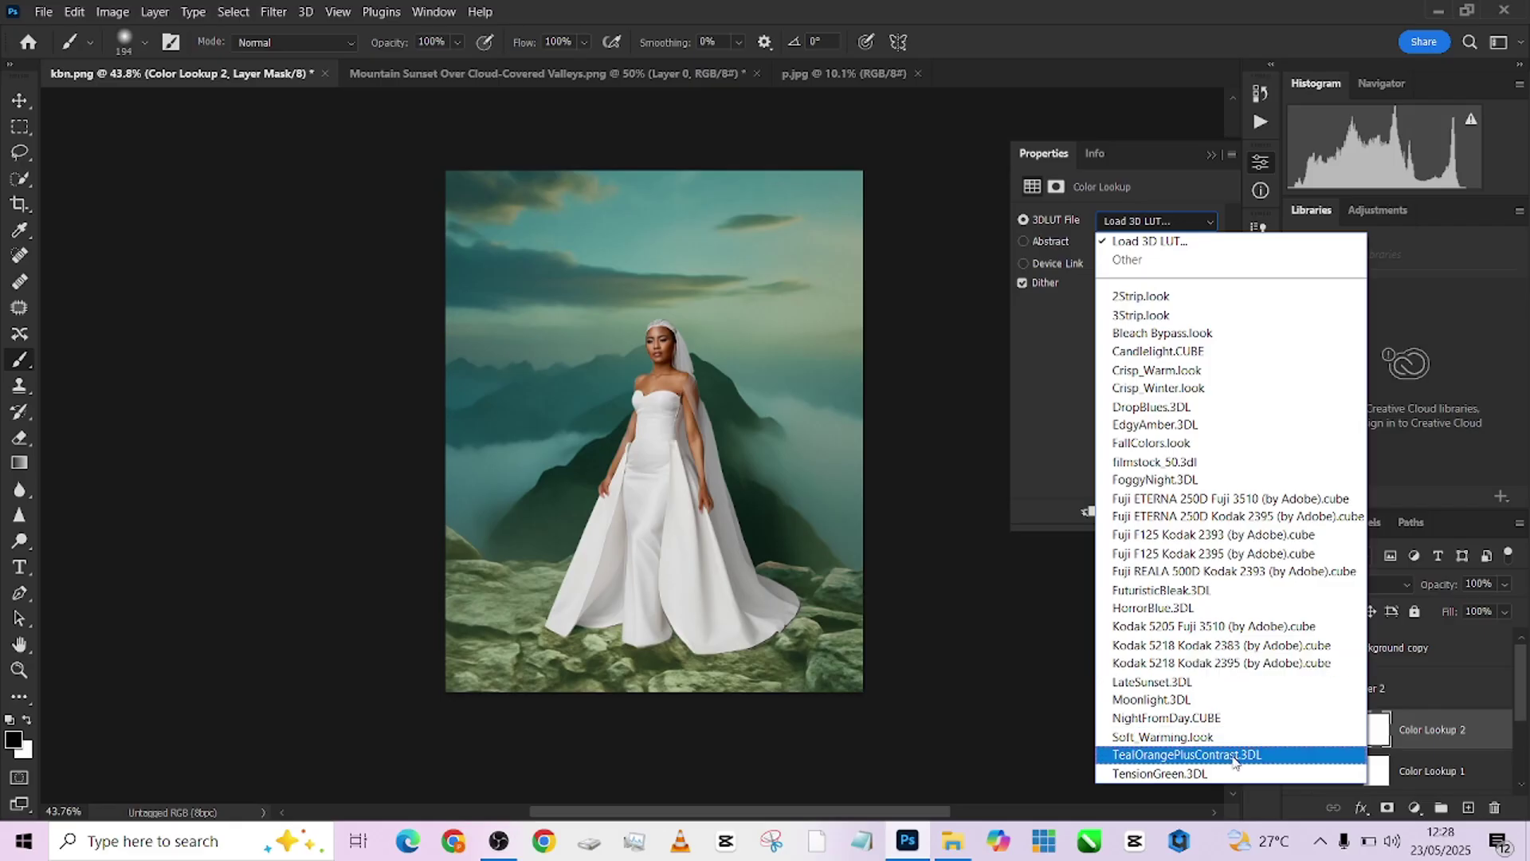
pyautogui.click(1207, 756)
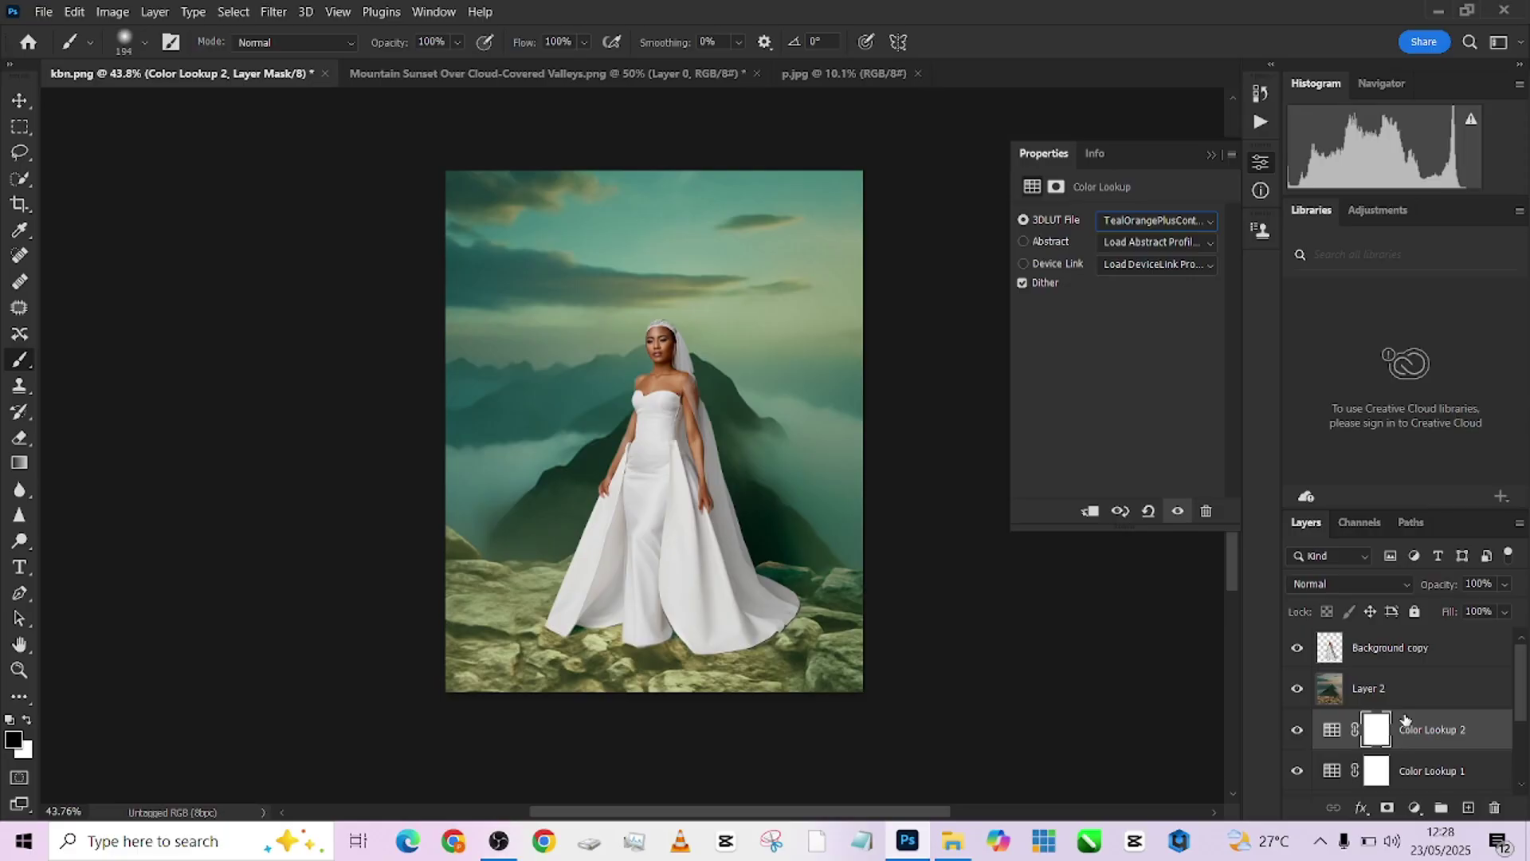
# Select the bride's white dress on Background copy with the Quick Selection tool
pyautogui.click(1407, 657)
pyautogui.click(20, 177)
pyautogui.moveTo(666, 398)
pyautogui.mouseDown()
pyautogui.moveTo(644, 466)
pyautogui.moveTo(661, 630)
pyautogui.moveTo(676, 549)
pyautogui.moveTo(717, 510)
pyautogui.moveTo(606, 494)
pyautogui.moveTo(676, 446)
pyautogui.mouseUp()
pyautogui.scroll(3, 676, 446)
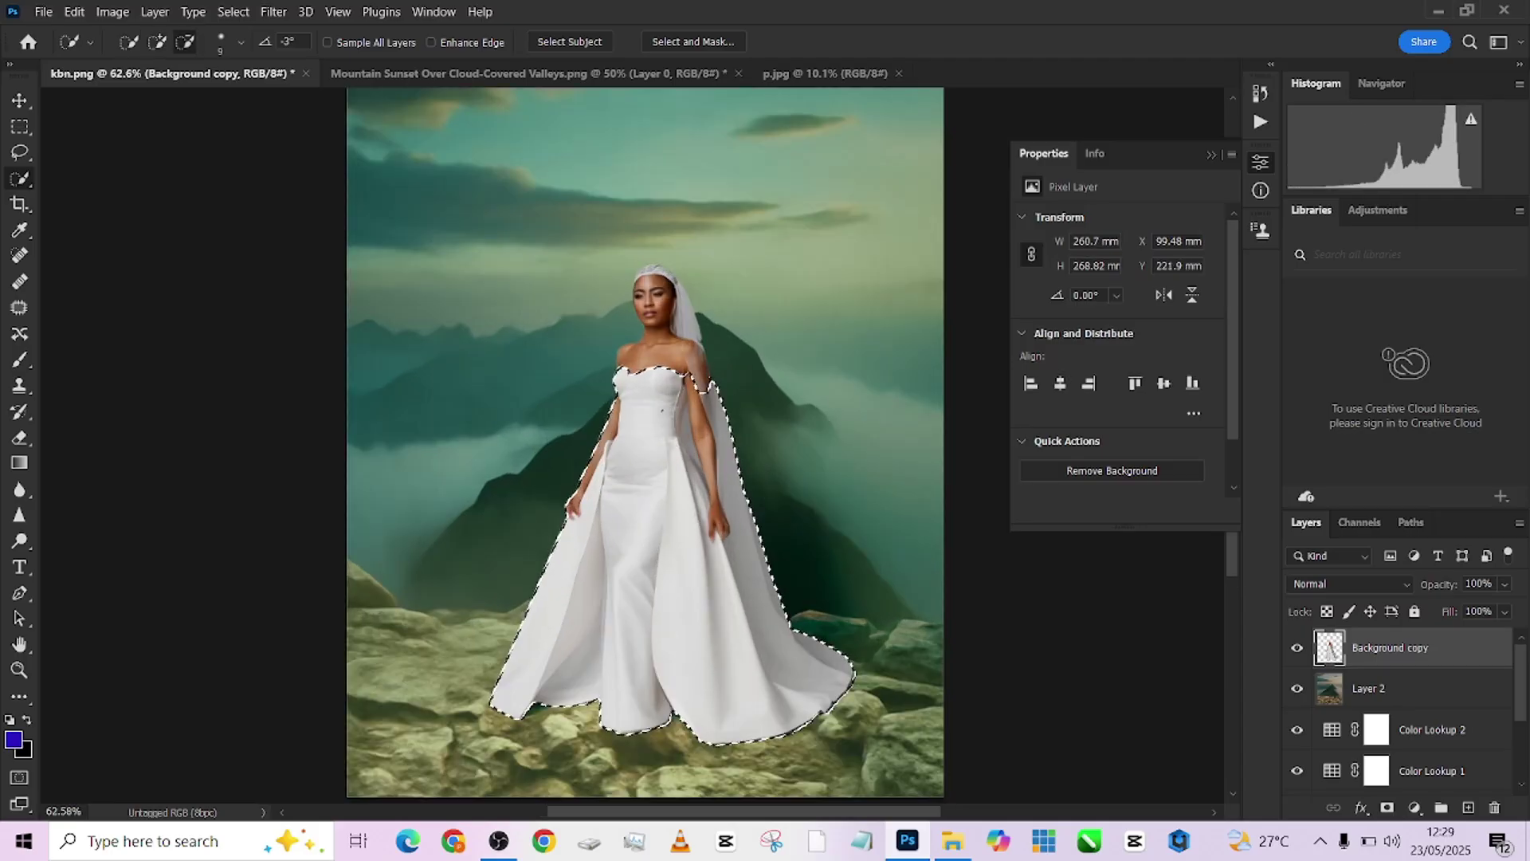
# Refine the dress selection by excluding the bride's arms and hands while keeping the veil beside her arm
pyautogui.moveTo(698, 390)
pyautogui.mouseDown()
pyautogui.moveTo(721, 538)
pyautogui.moveTo(692, 392)
pyautogui.mouseUp()
pyautogui.press(']')
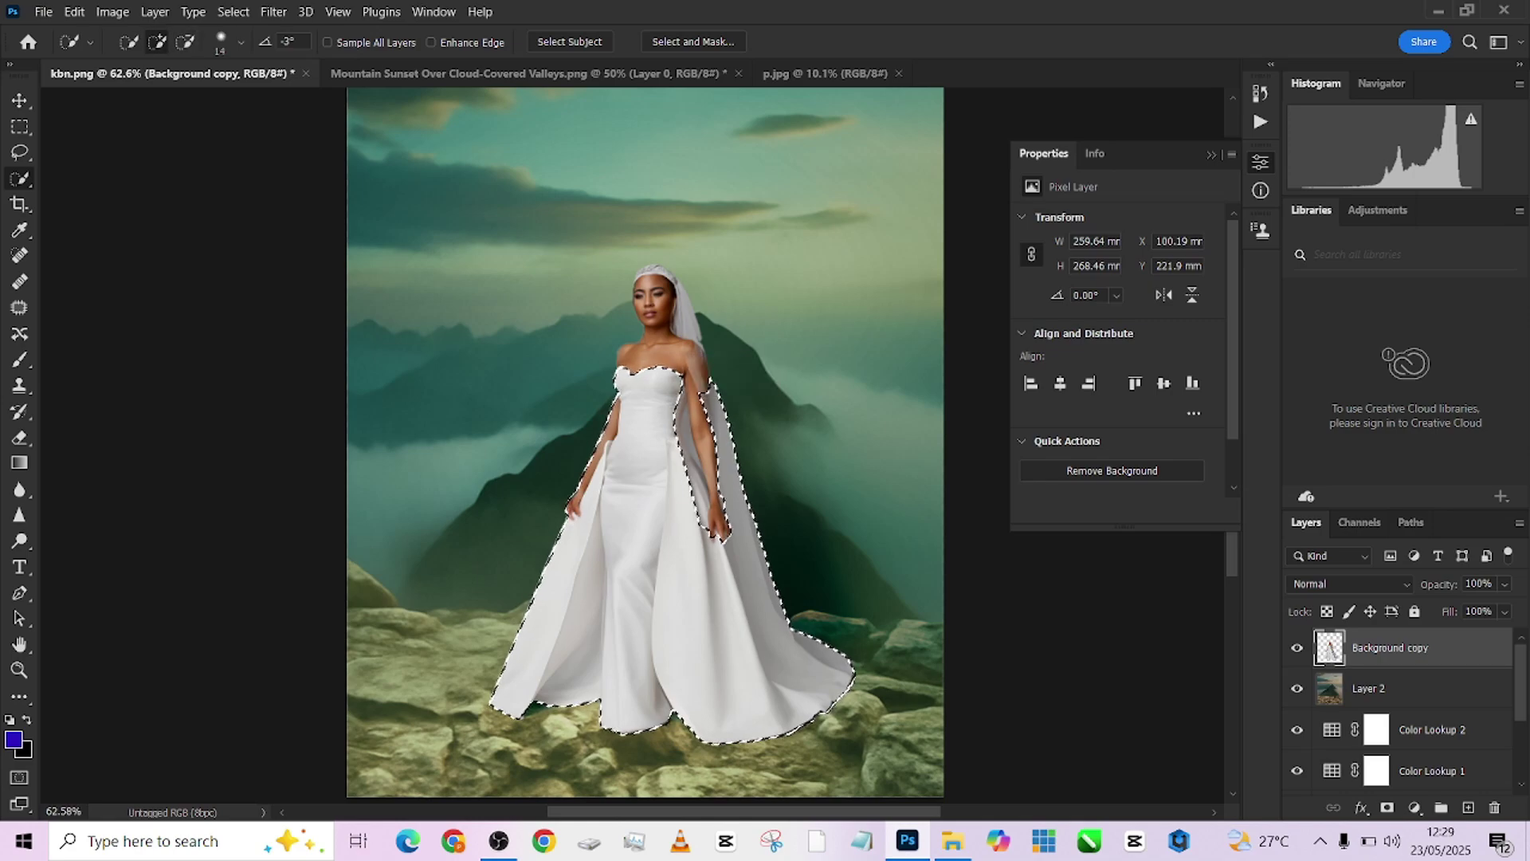
pyautogui.moveTo(722, 486); pyautogui.dragTo(724, 500)
pyautogui.scroll(2, 724, 501)
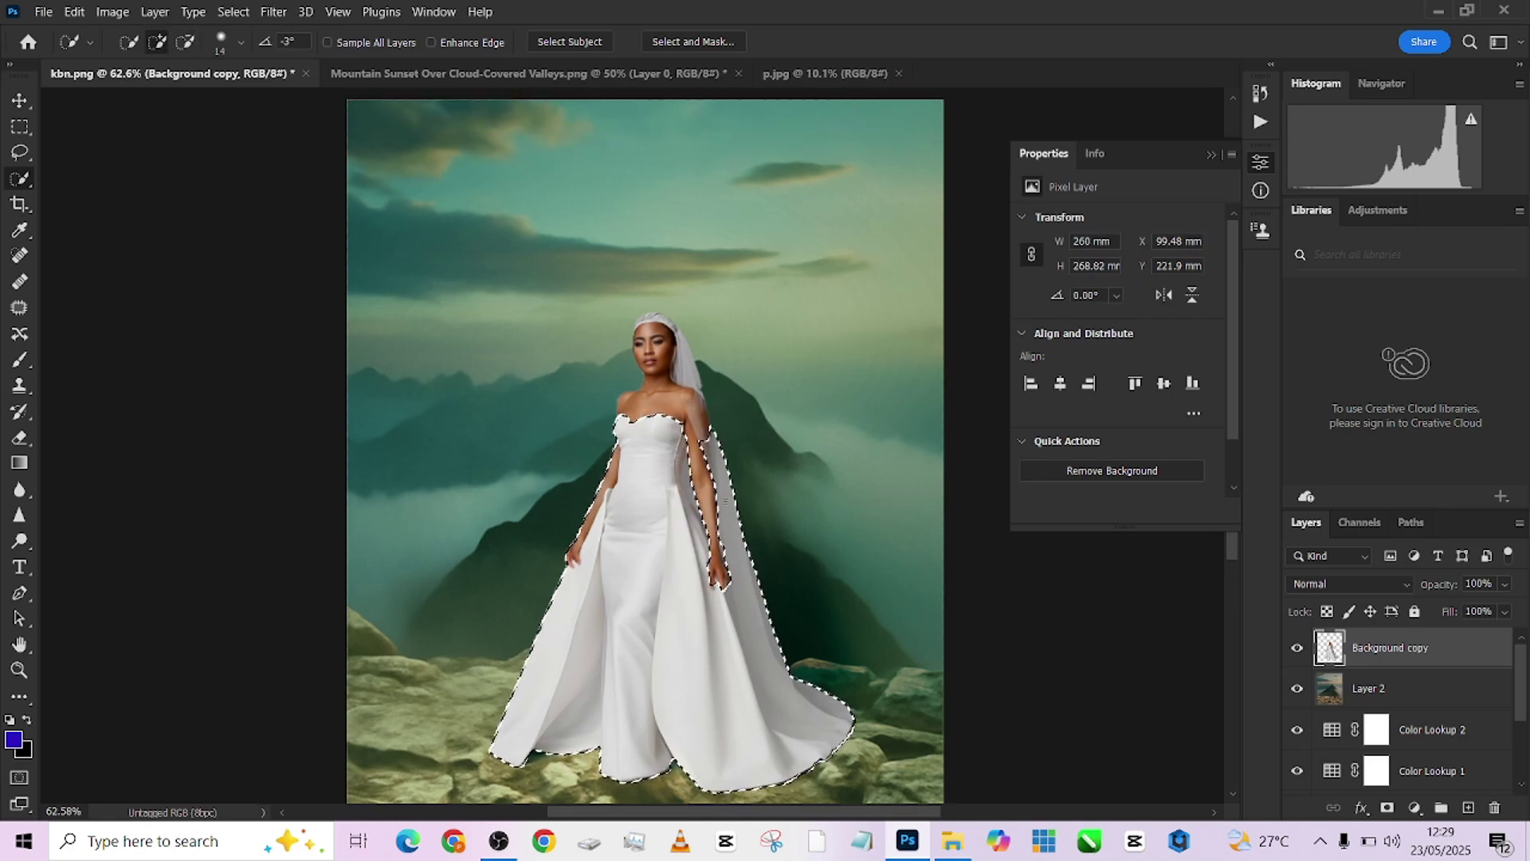
pyautogui.scroll(2, 724, 500)
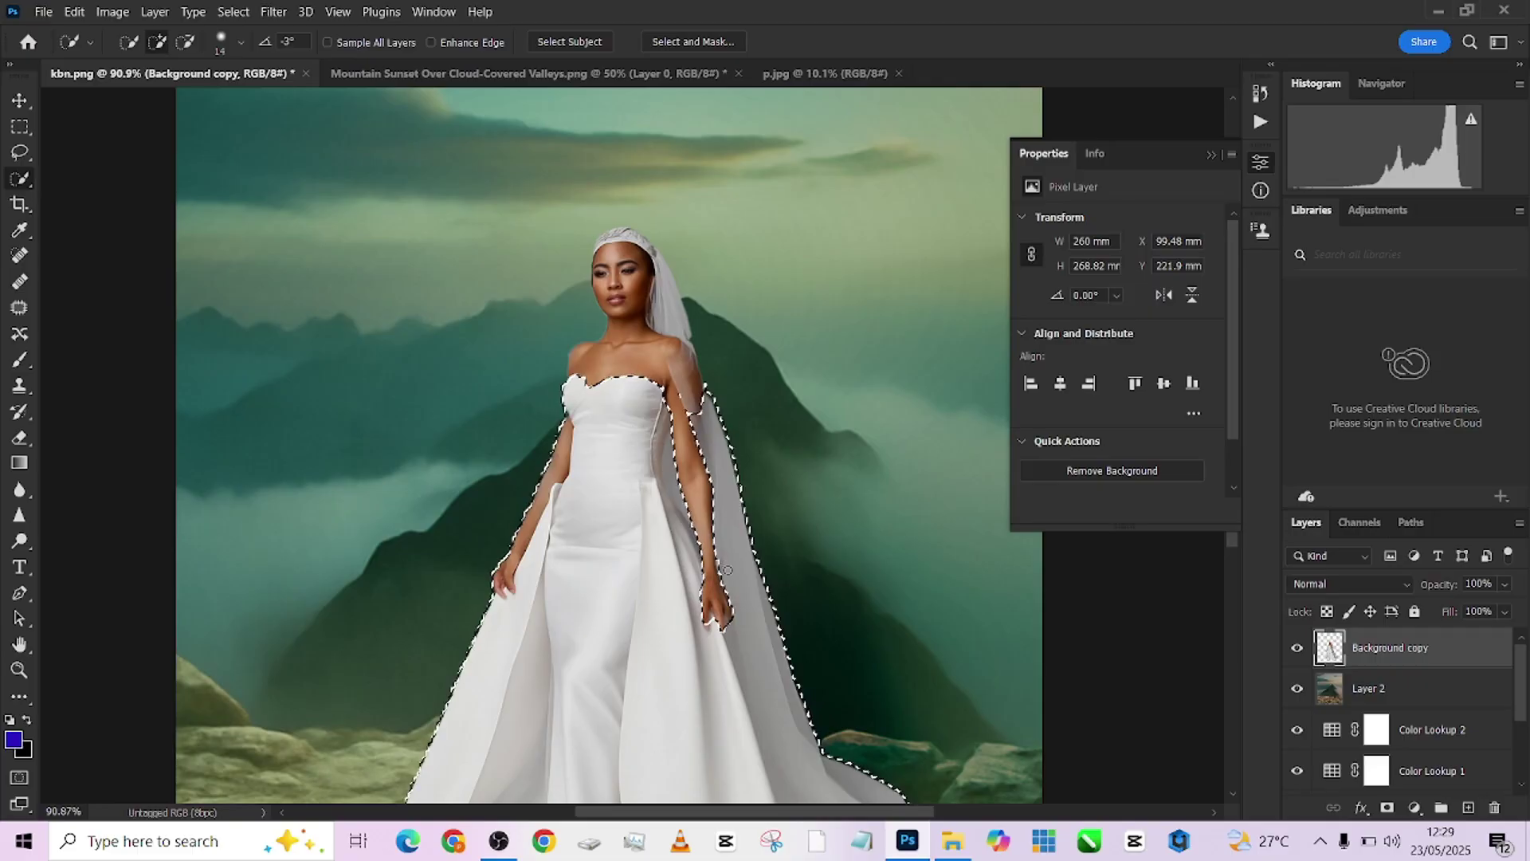
pyautogui.moveTo(727, 569); pyautogui.dragTo(702, 446)
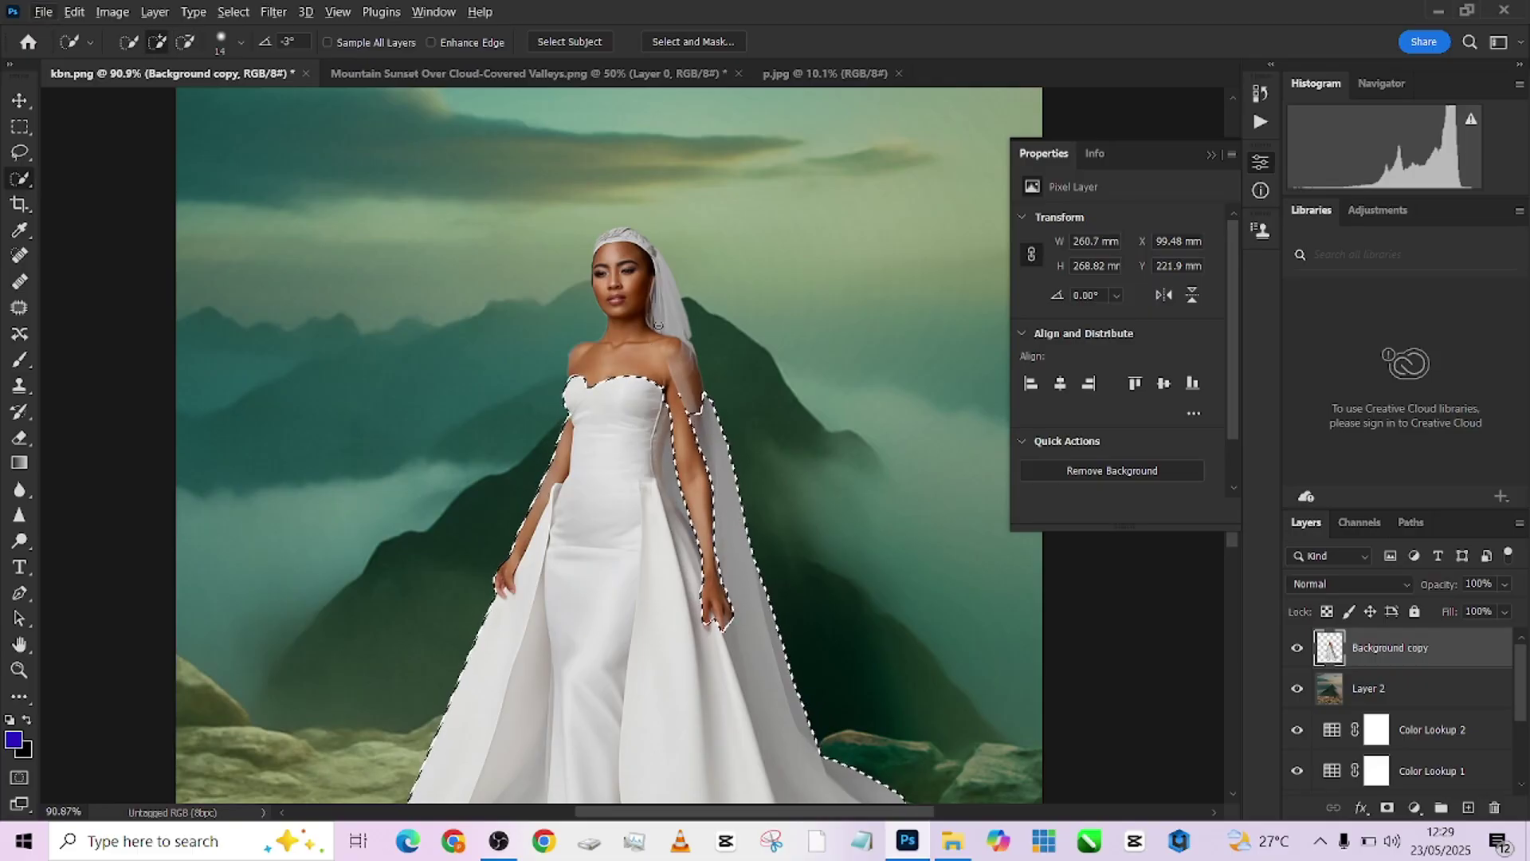
pyautogui.scroll(-2, 647, 358)
pyautogui.moveTo(579, 431); pyautogui.dragTo(530, 550)
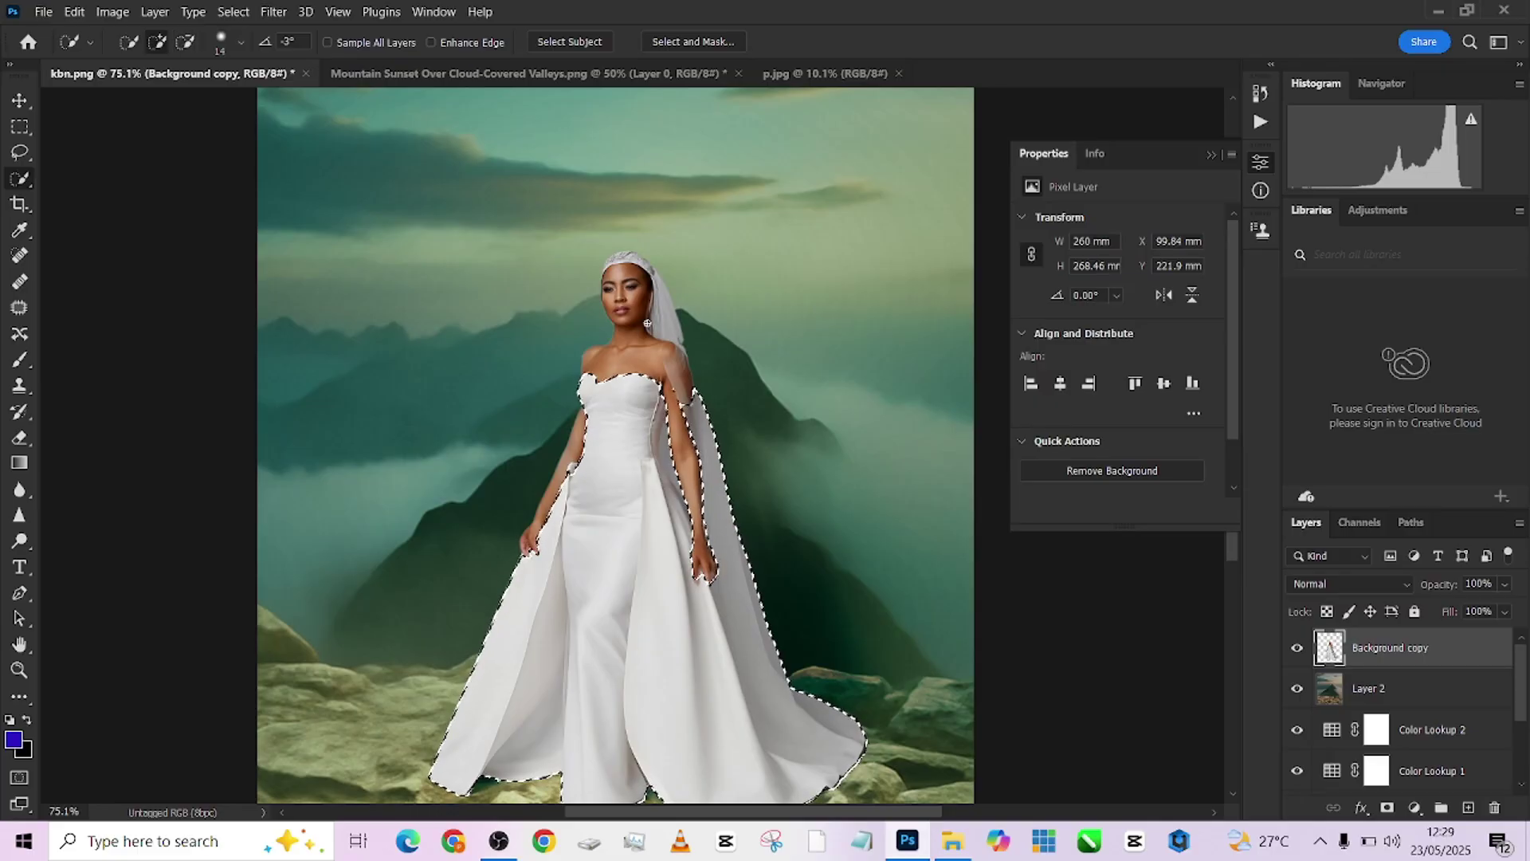
# Add the headpiece and upper veil to the selection, and clean up its edges near the upper arm and waist
pyautogui.moveTo(643, 323); pyautogui.dragTo(628, 253)
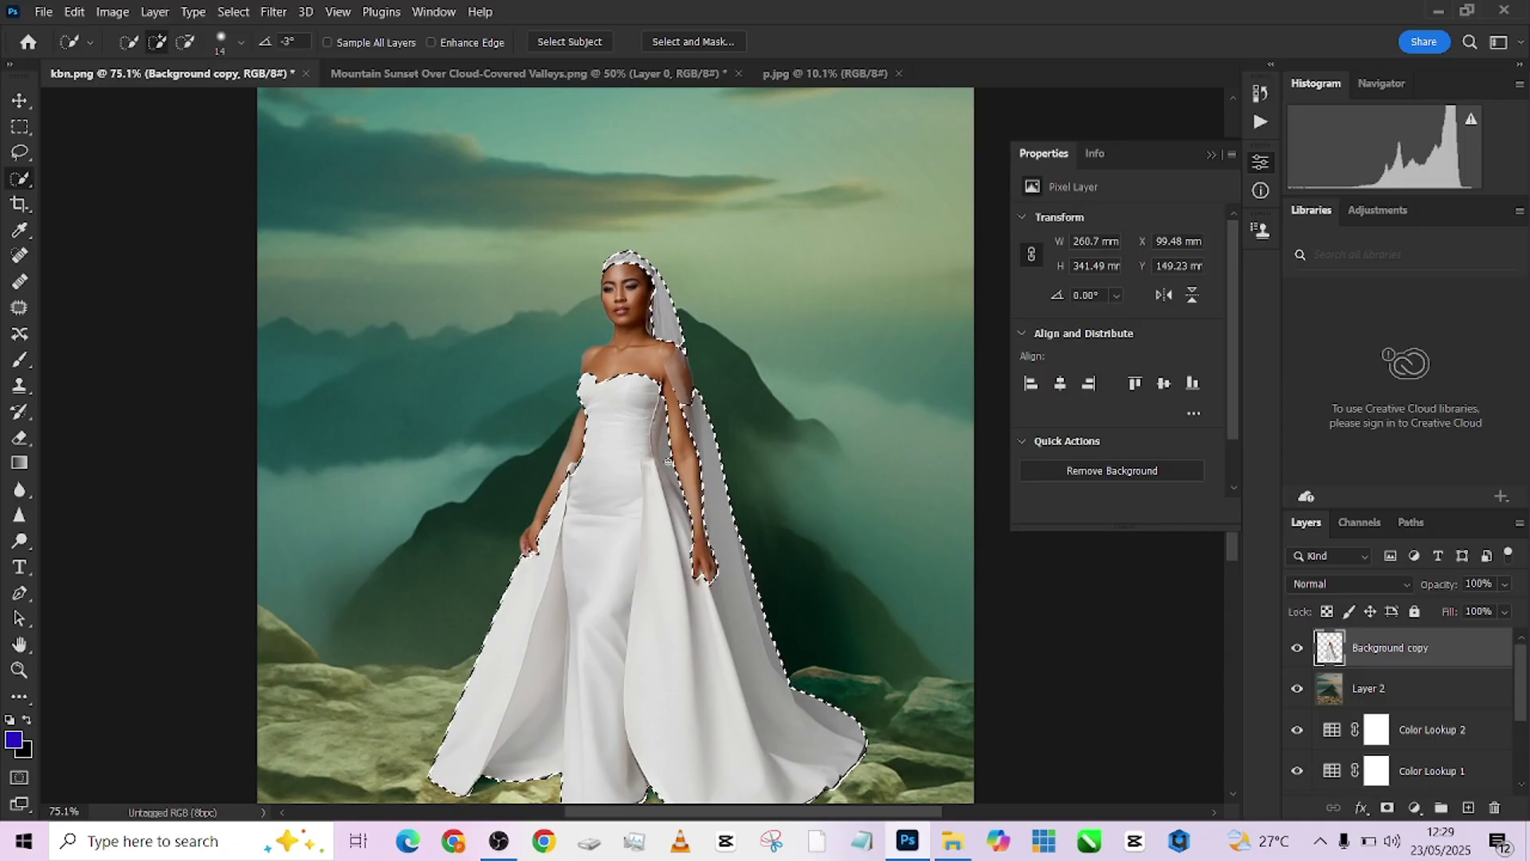
pyautogui.scroll(3, 605, 431)
pyautogui.moveTo(716, 379); pyautogui.dragTo(713, 405)
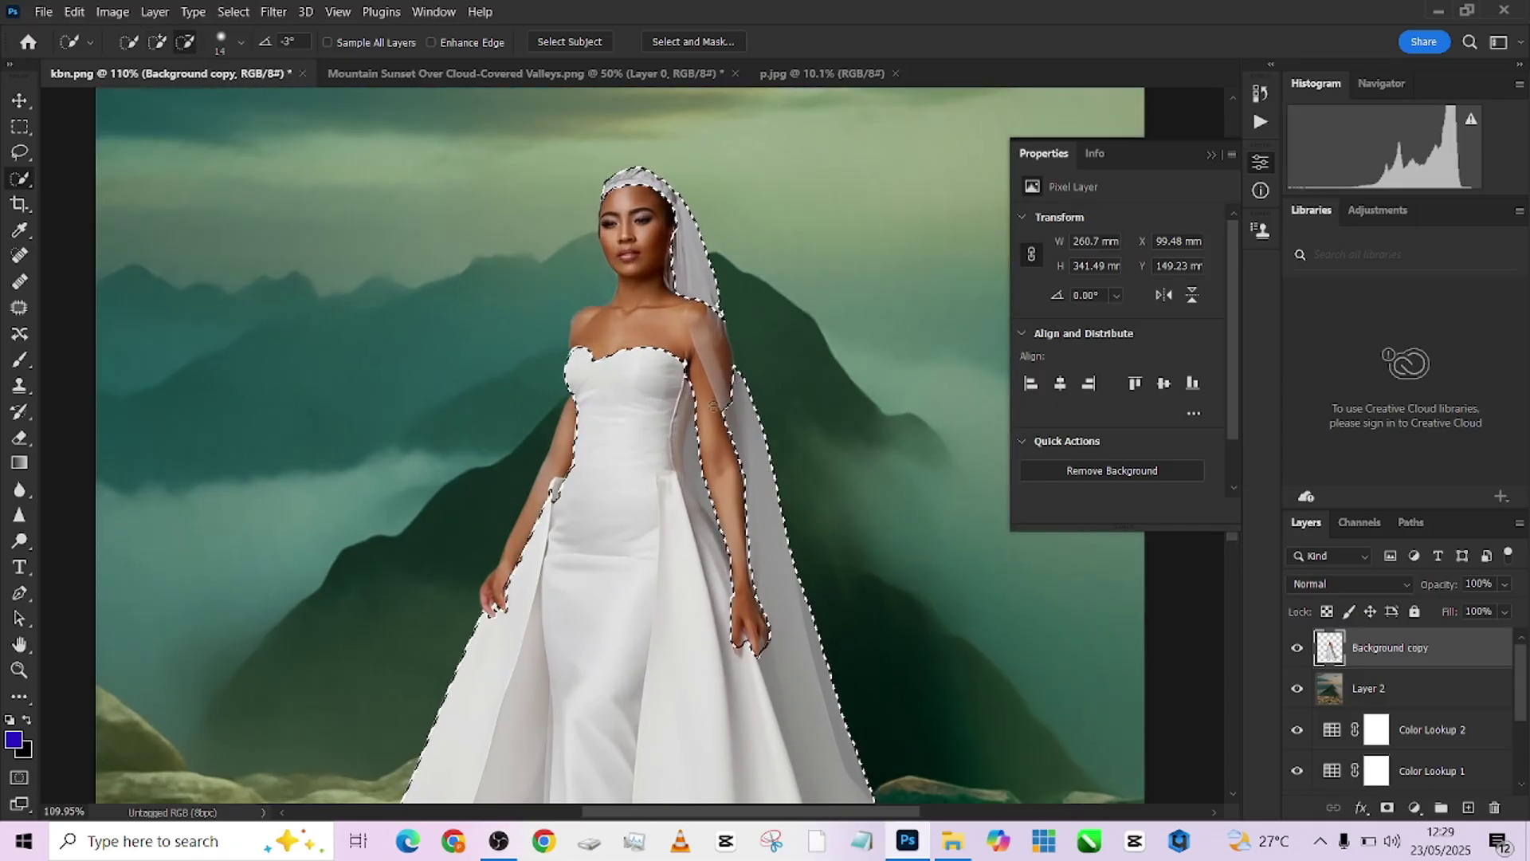
pyautogui.scroll(-2, 713, 405)
pyautogui.scroll(4, 600, 473)
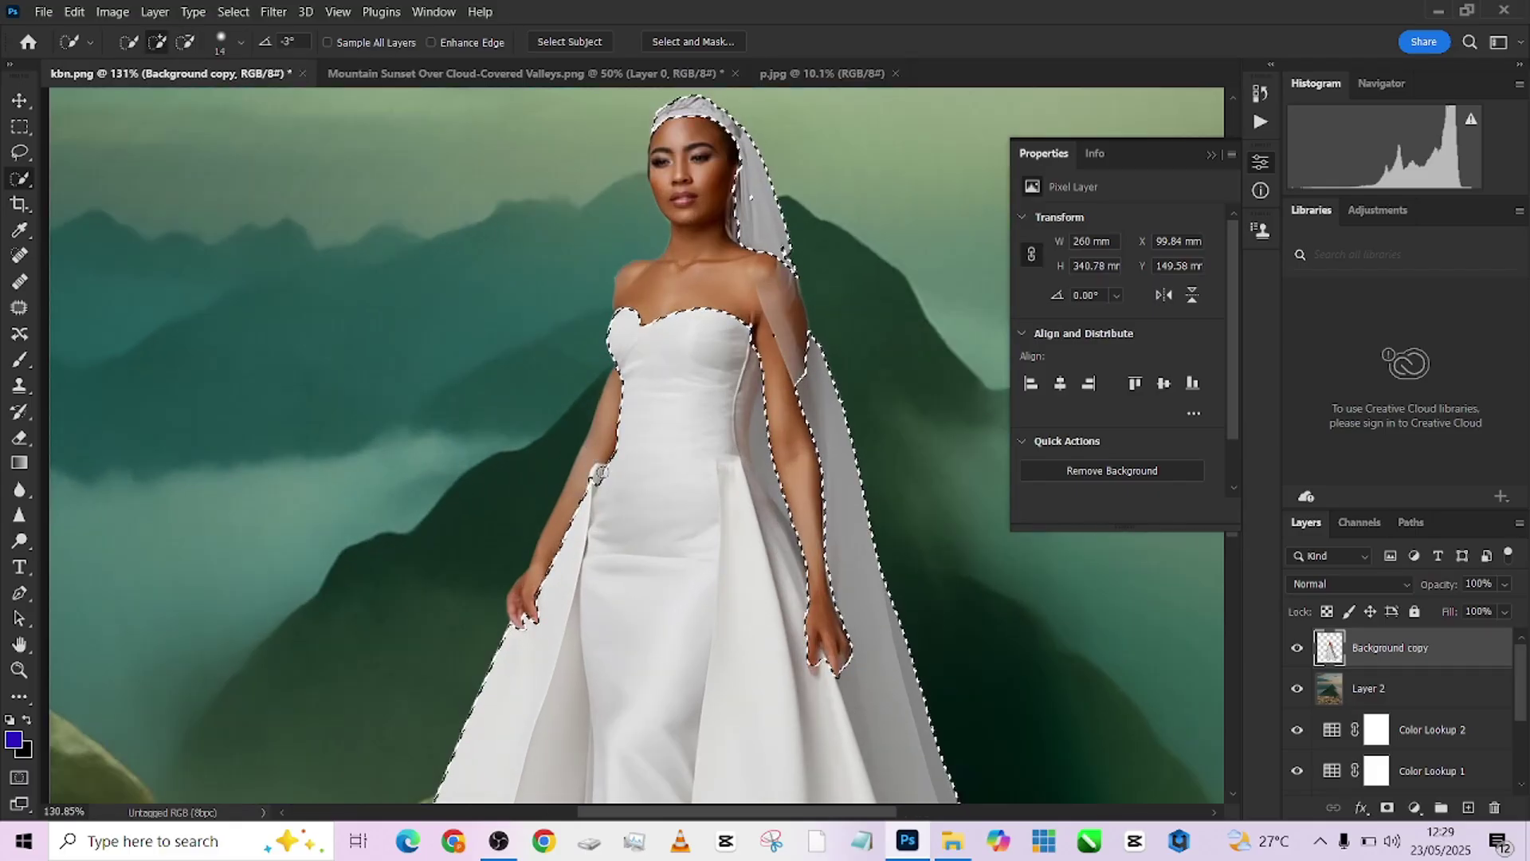
pyautogui.click(598, 475)
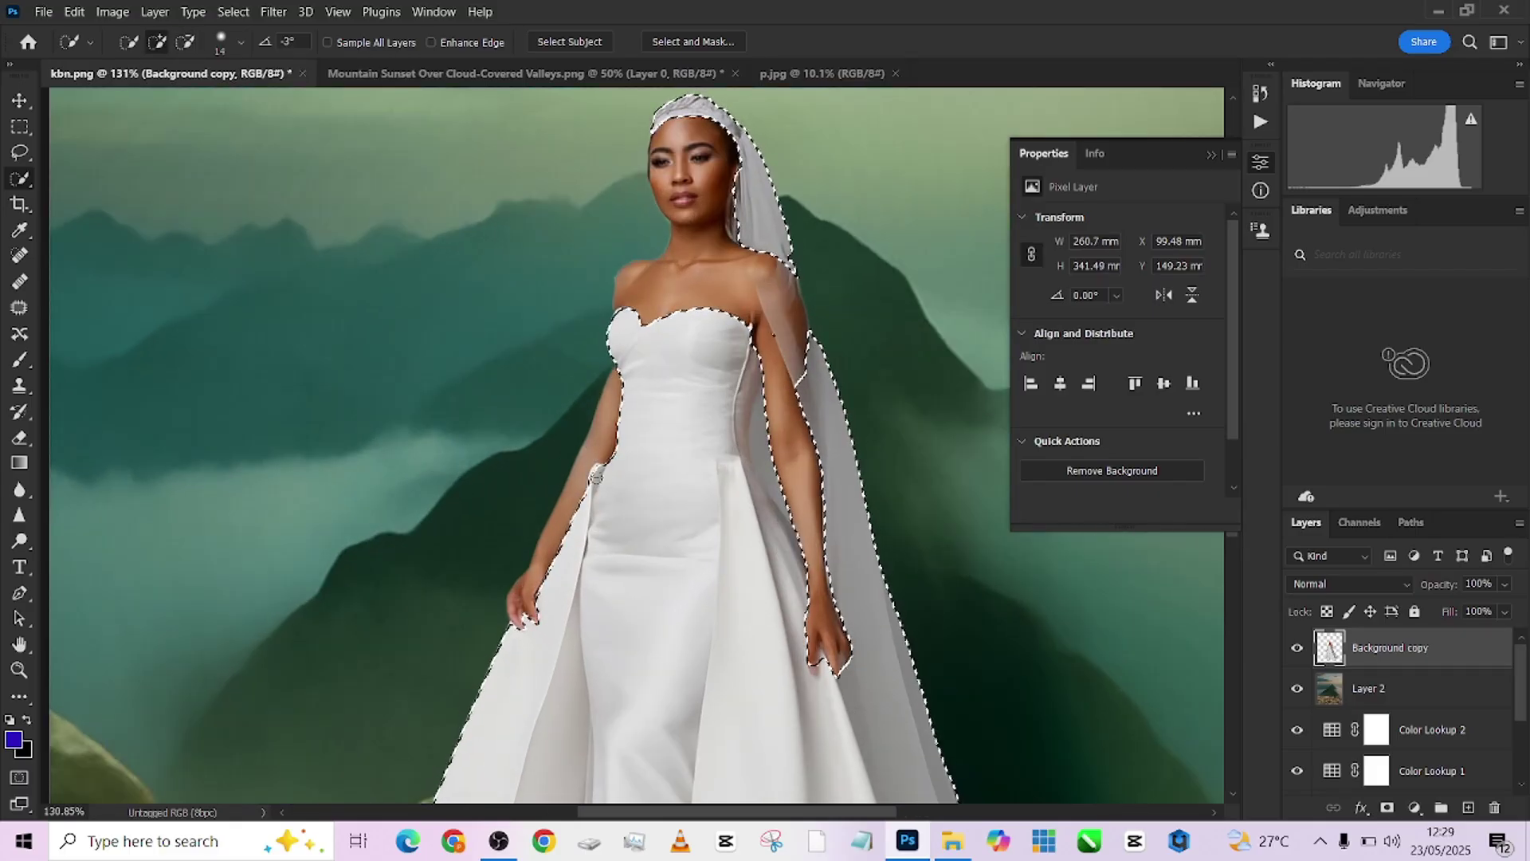
pyautogui.press('alt')
pyautogui.scroll(-3, 596, 476)
pyautogui.scroll(4, 753, 520)
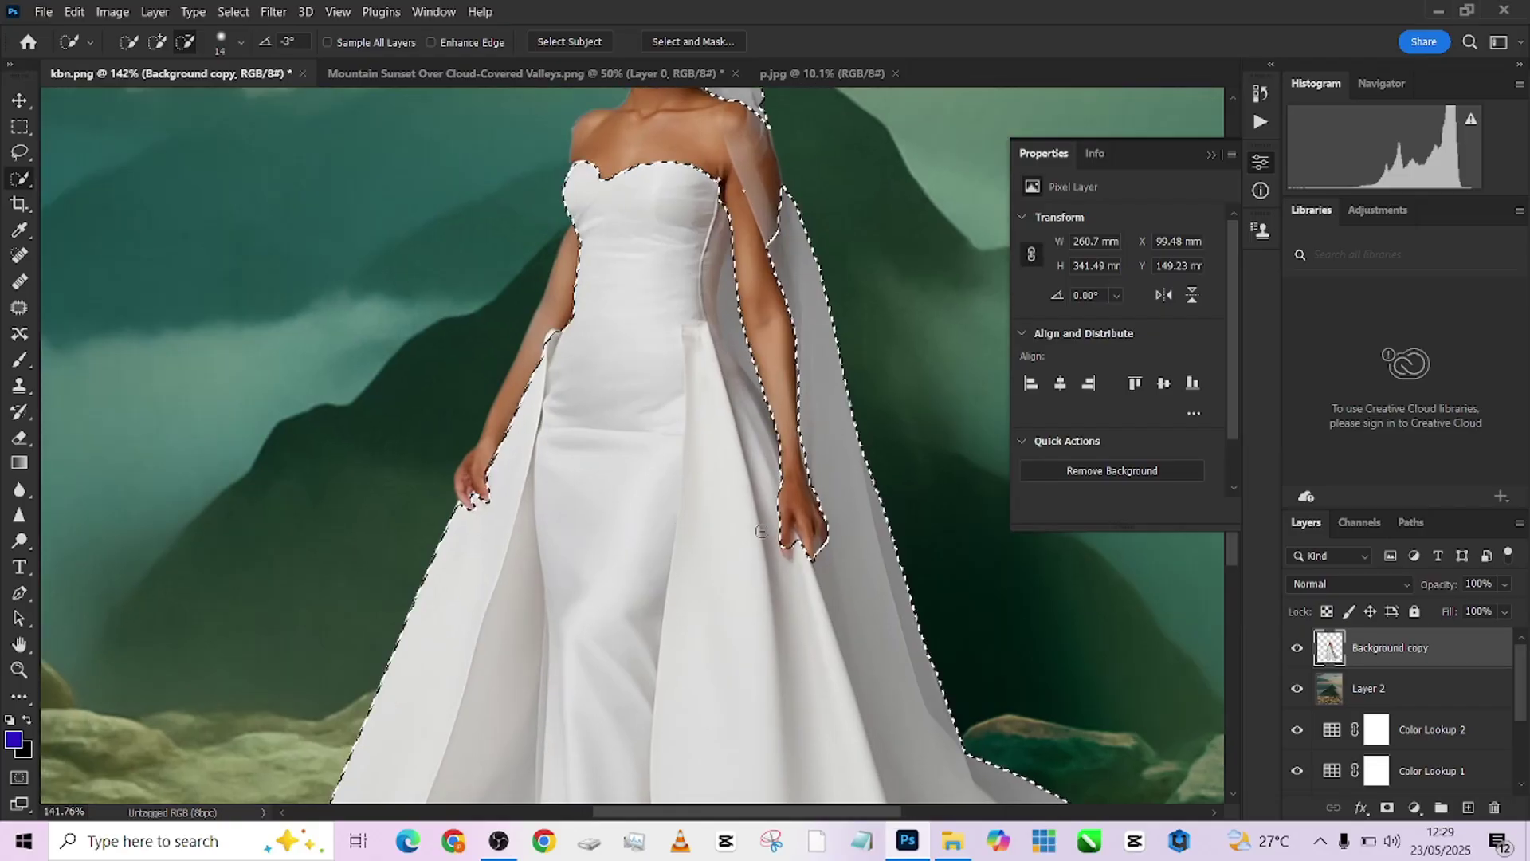
pyautogui.scroll(-4, 753, 521)
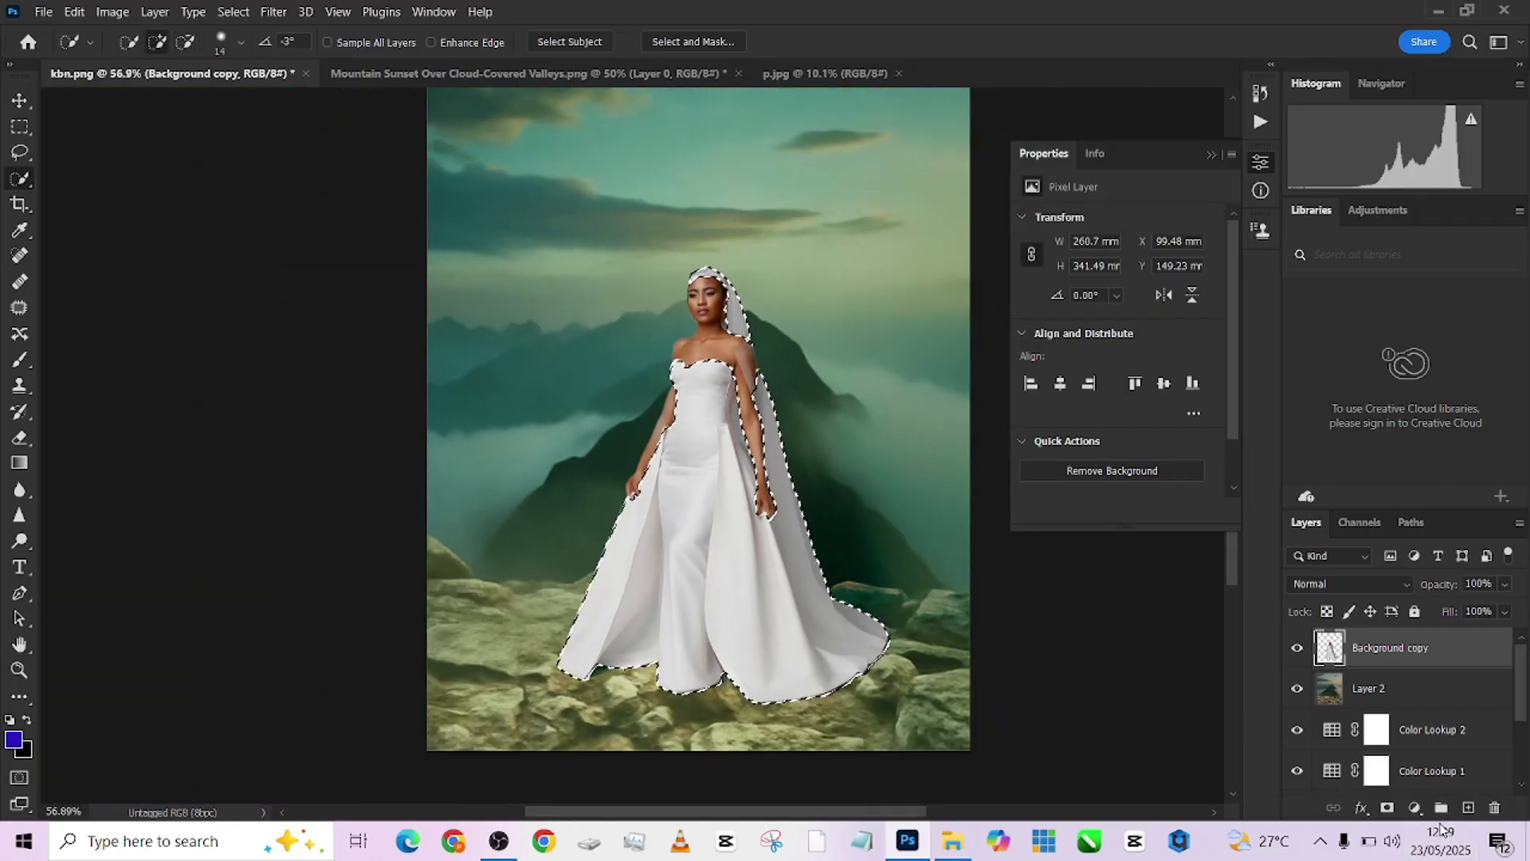
# Add a HorrorBlue.3DL Color Lookup adjustment masked to the selected dress and veil, and set its fill to 35%
pyautogui.click(1415, 807)
pyautogui.click(1414, 701)
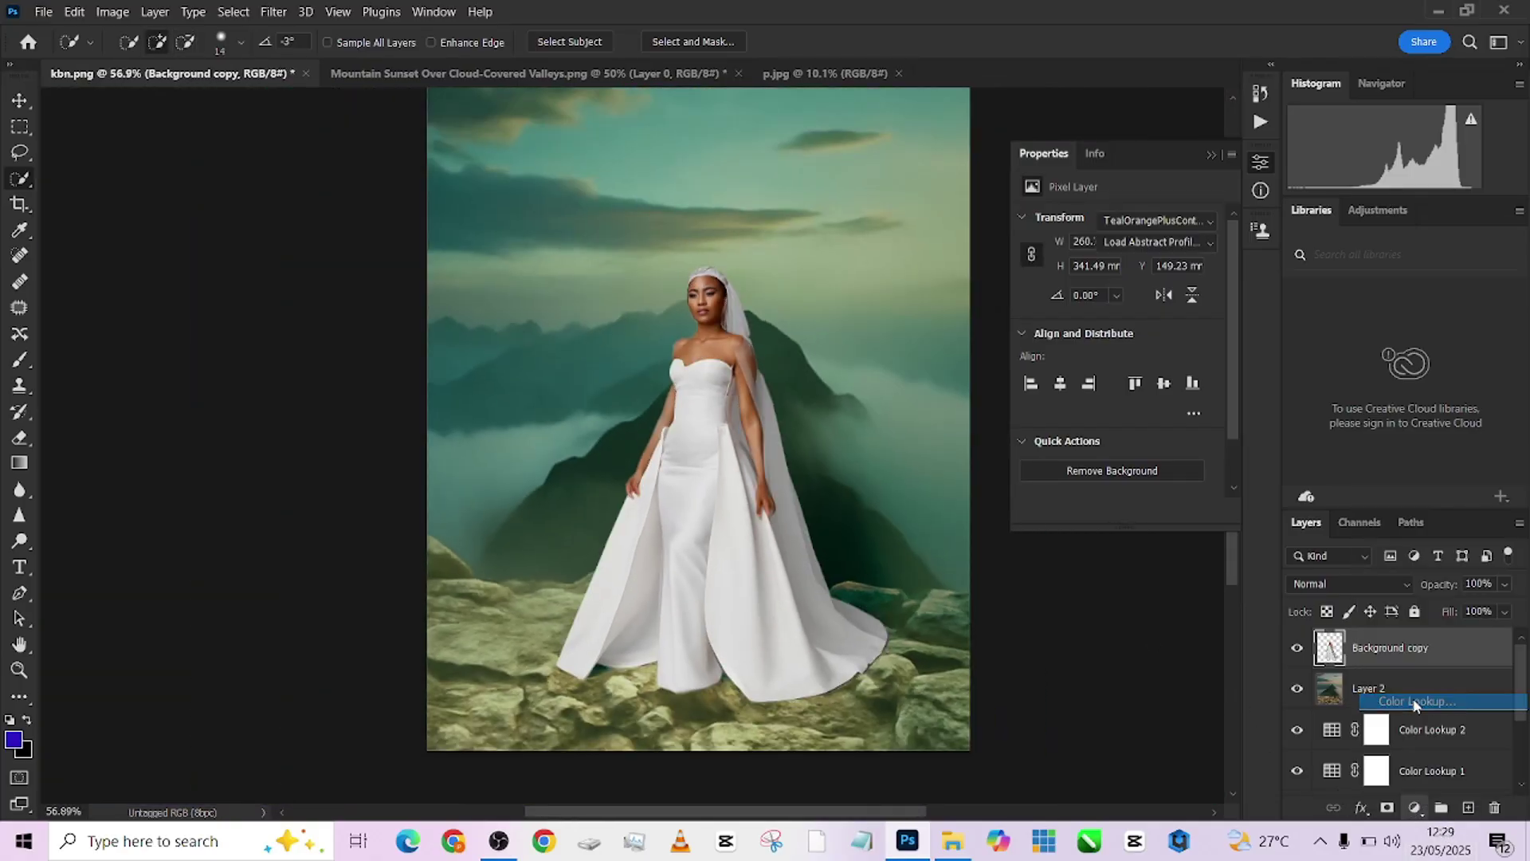
pyautogui.click(1171, 222)
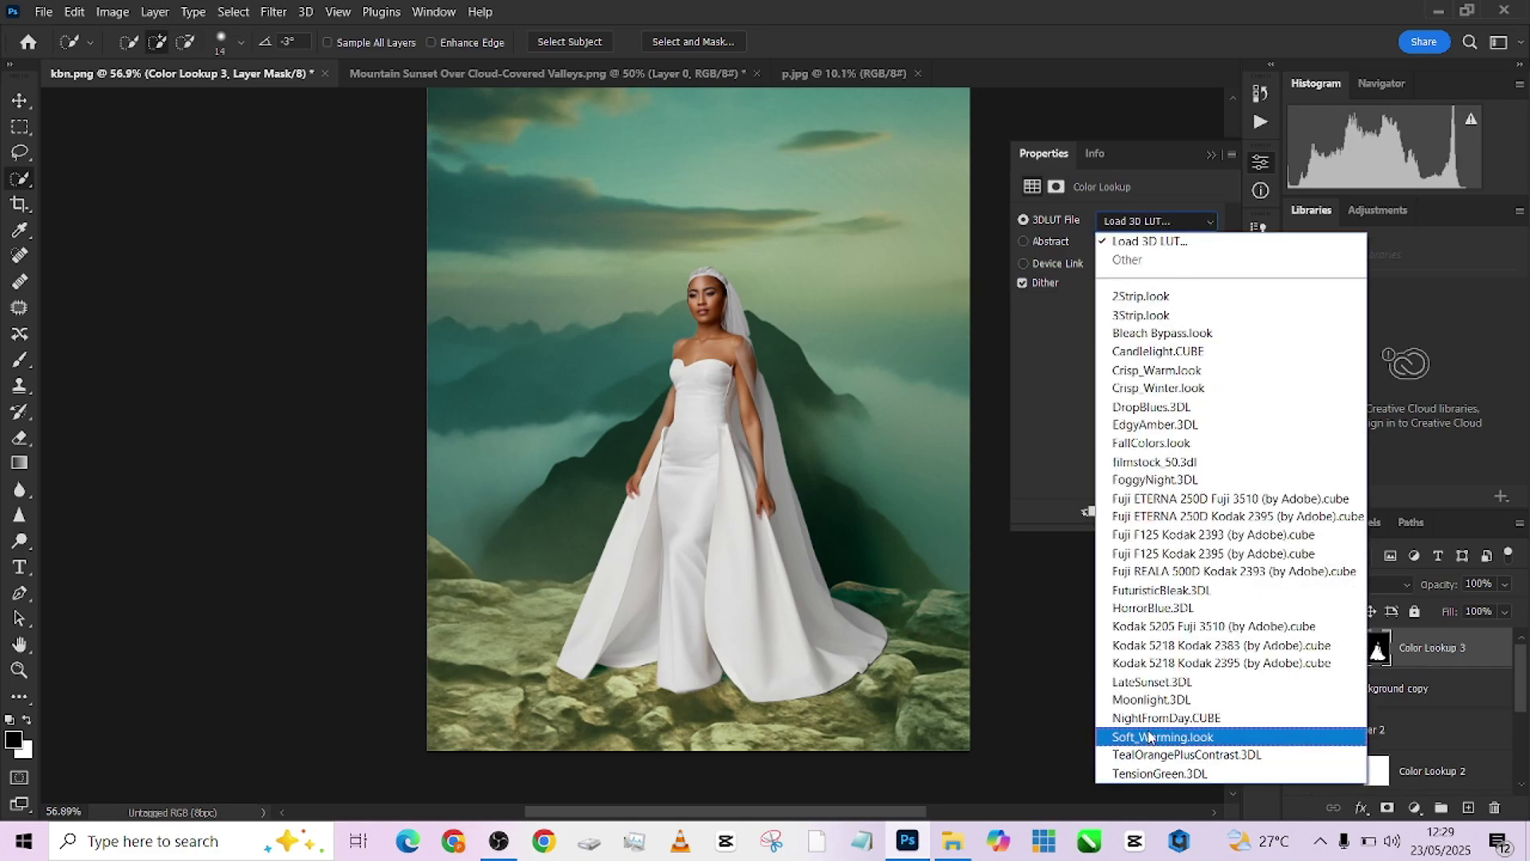
pyautogui.click(1151, 605)
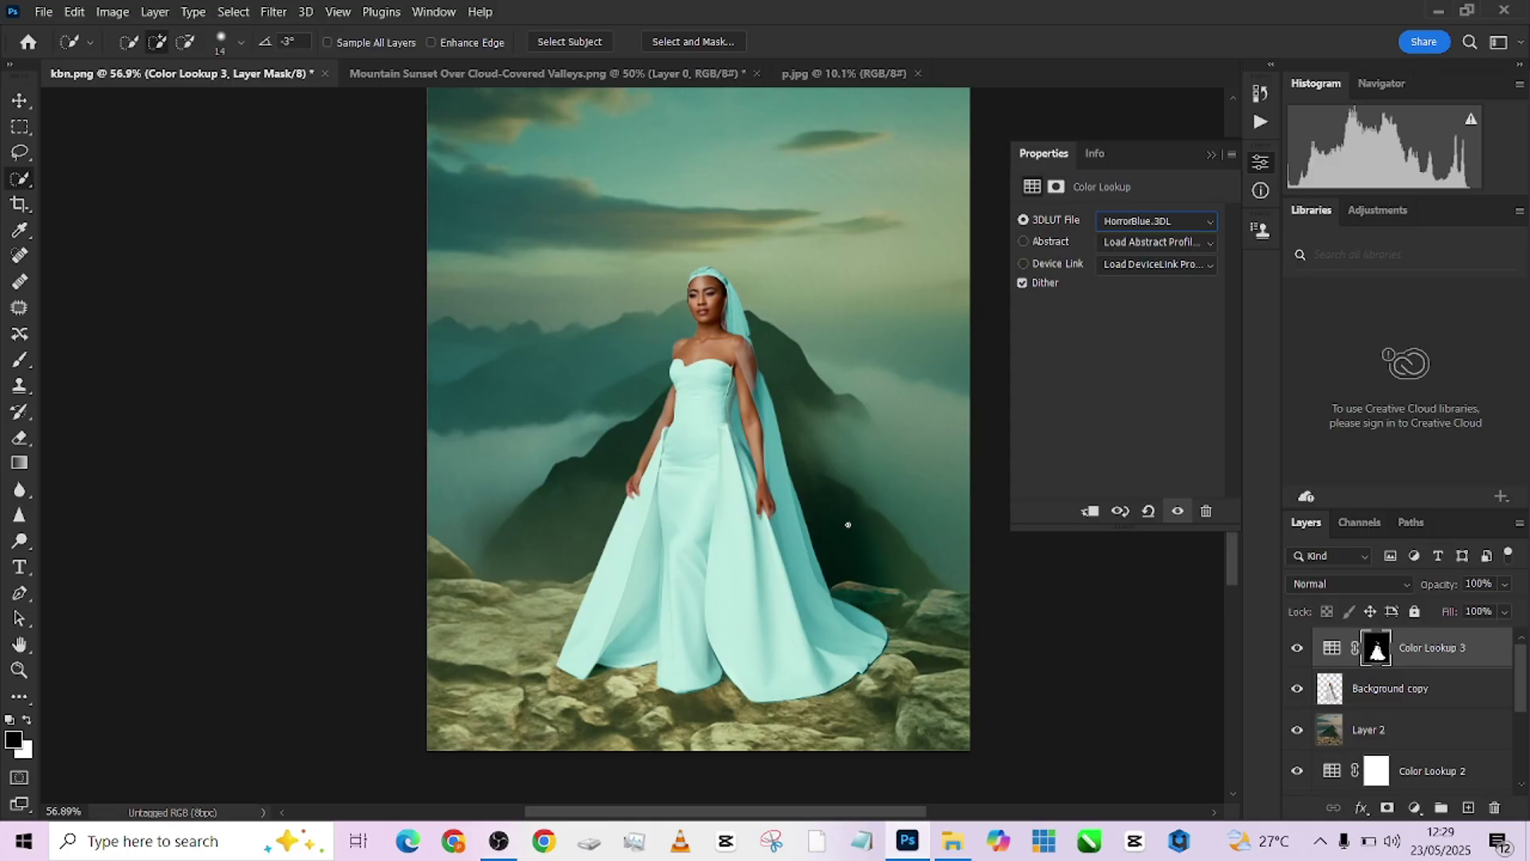
pyautogui.moveTo(853, 531); pyautogui.dragTo(807, 558)
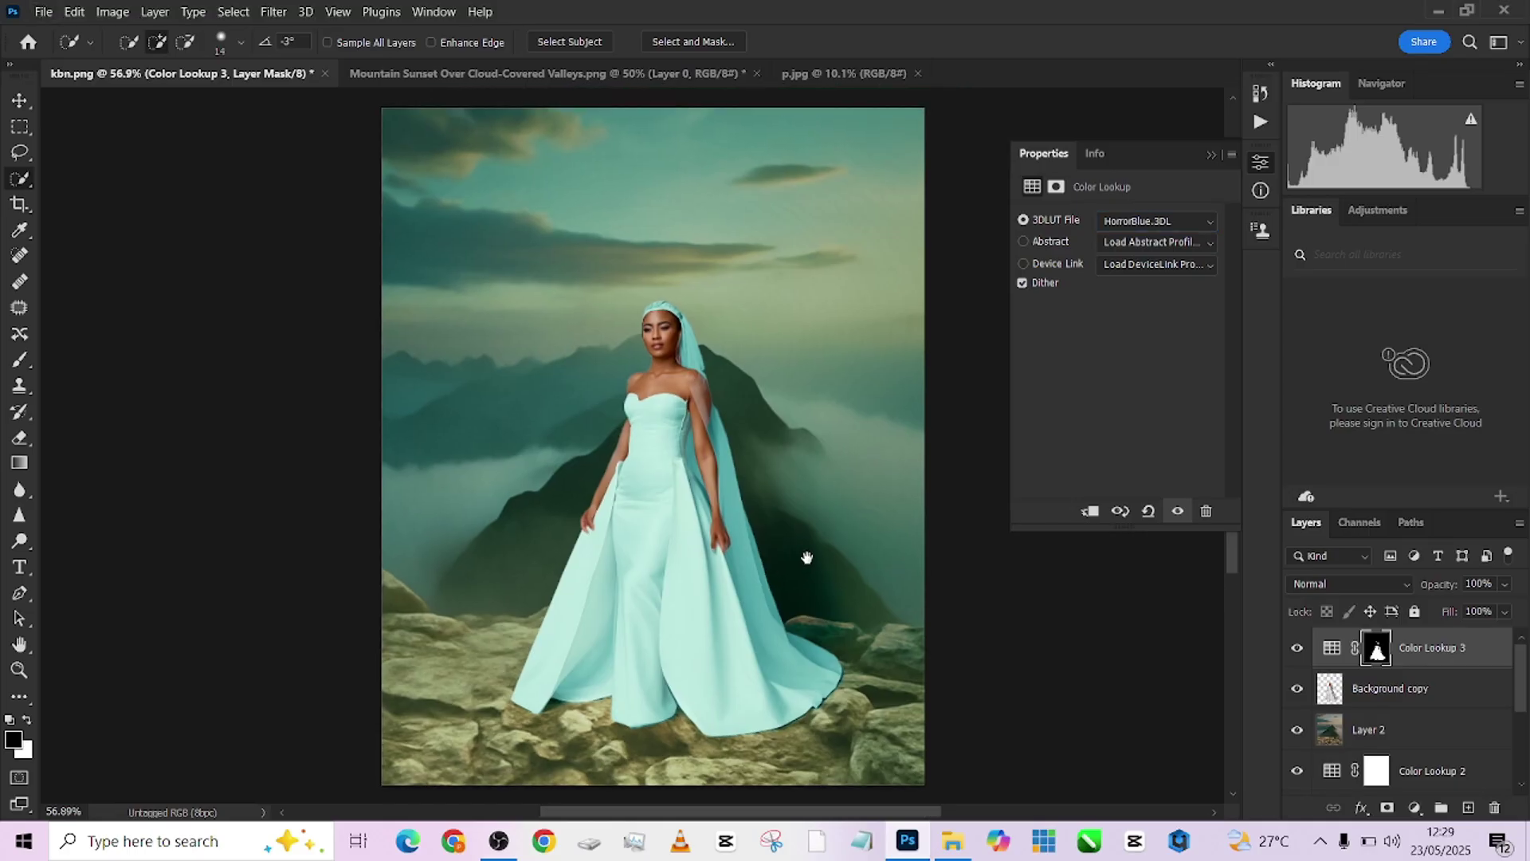
pyautogui.scroll(-3, 924, 619)
pyautogui.click(1504, 612)
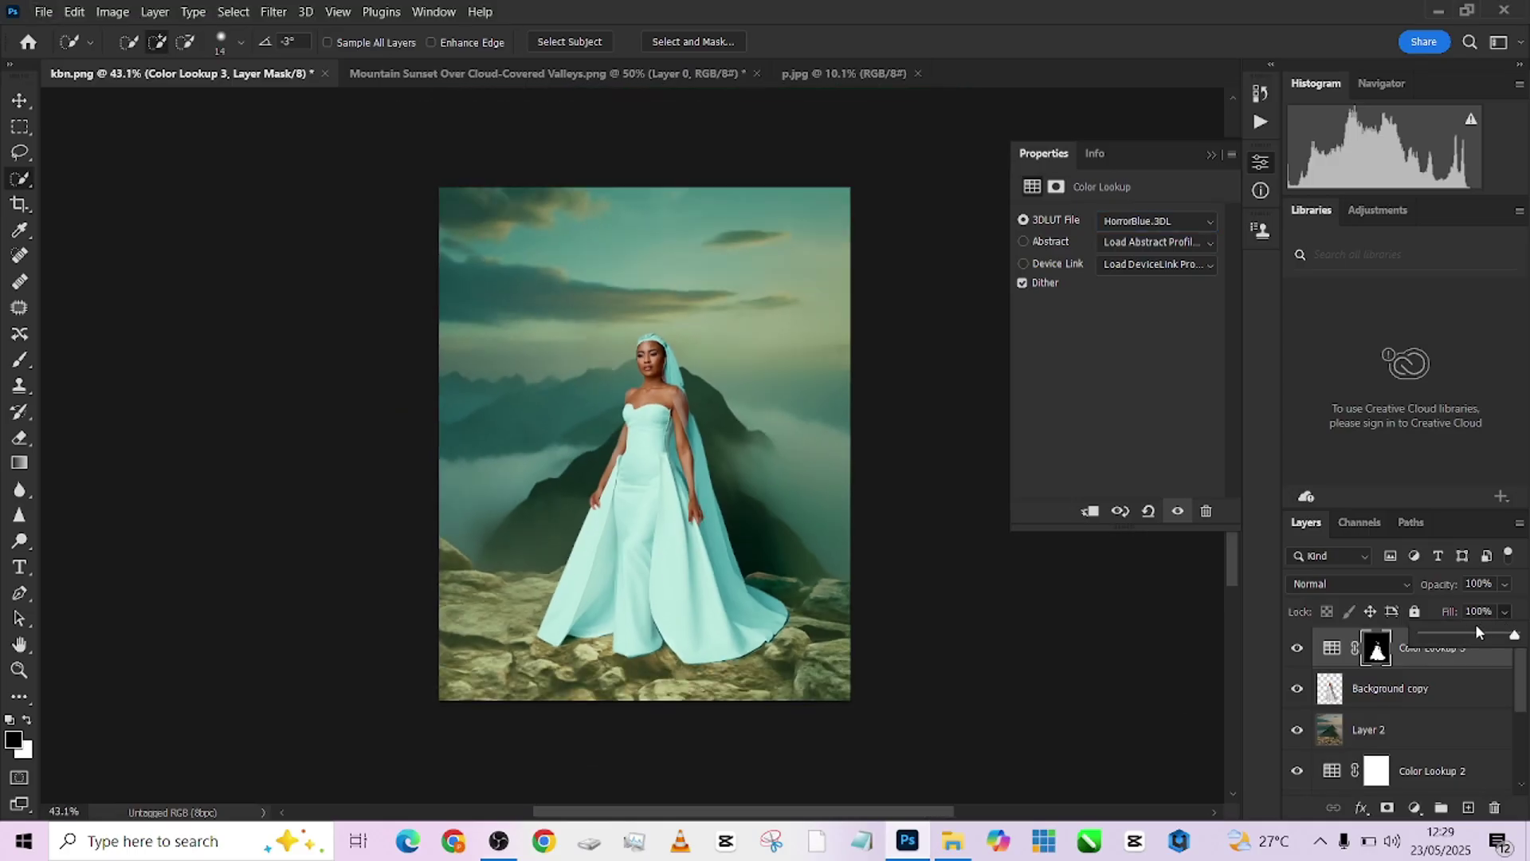
pyautogui.moveTo(1462, 636); pyautogui.dragTo(1455, 635)
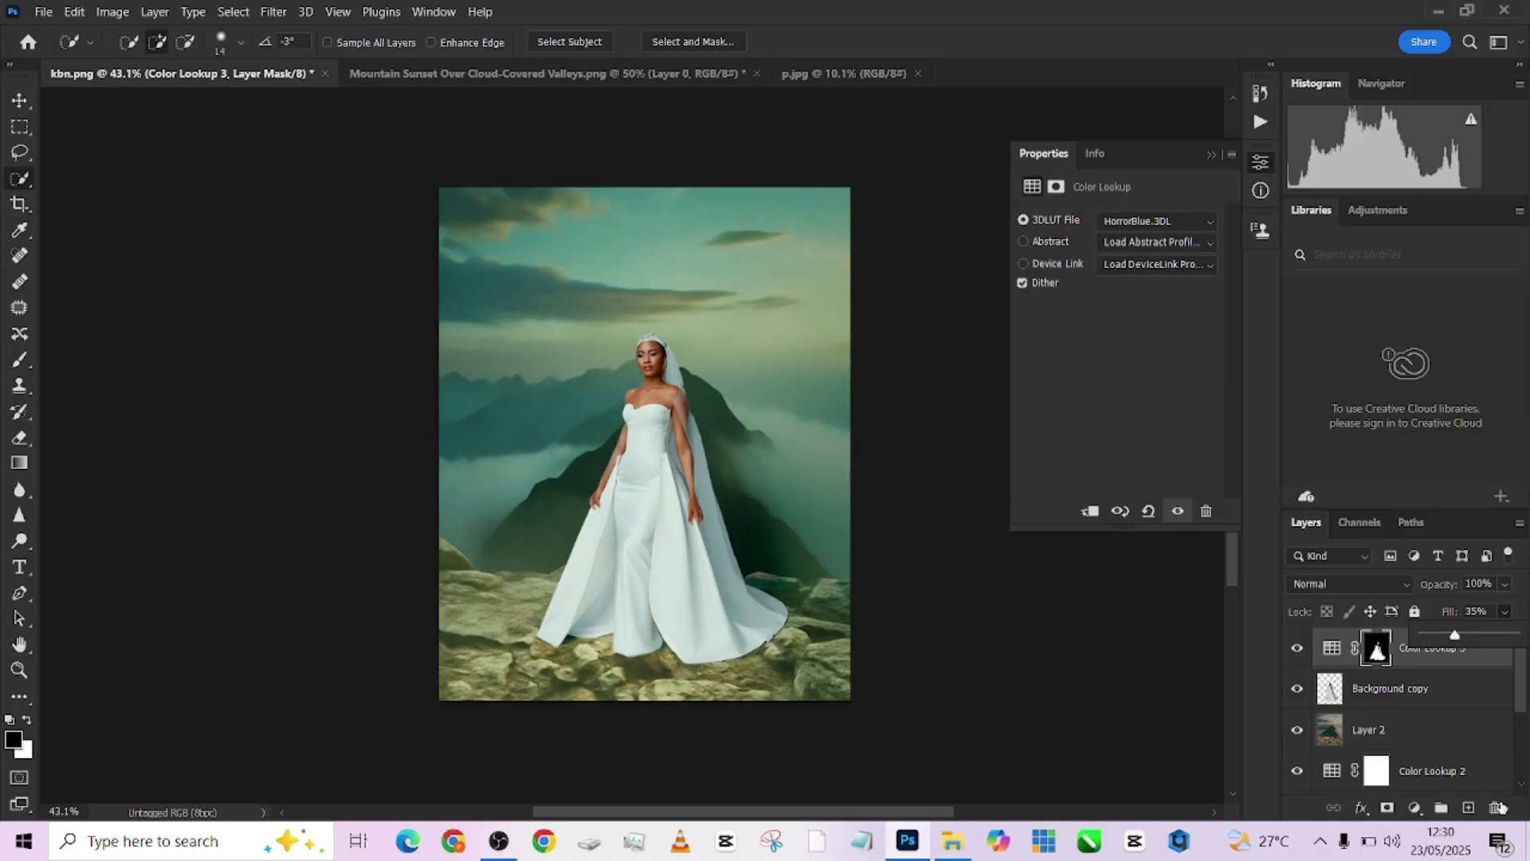
# Add a TealOrangePlusContrast.3DL Color Lookup adjustment masked to the dress and veil, and set its opacity to 28%
pyautogui.click(1416, 807)
pyautogui.click(1415, 807)
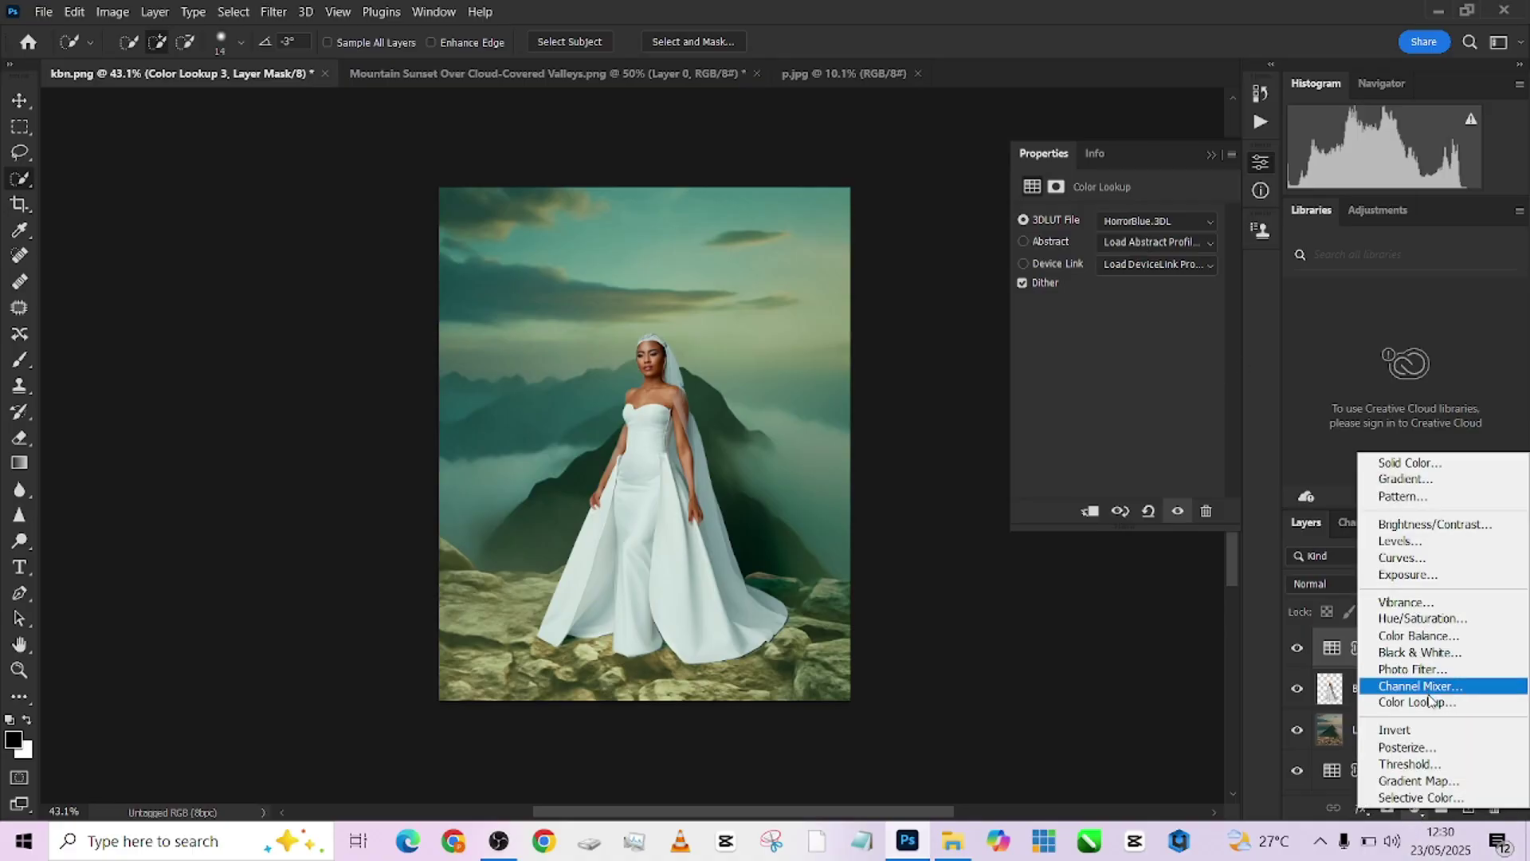
pyautogui.click(1423, 702)
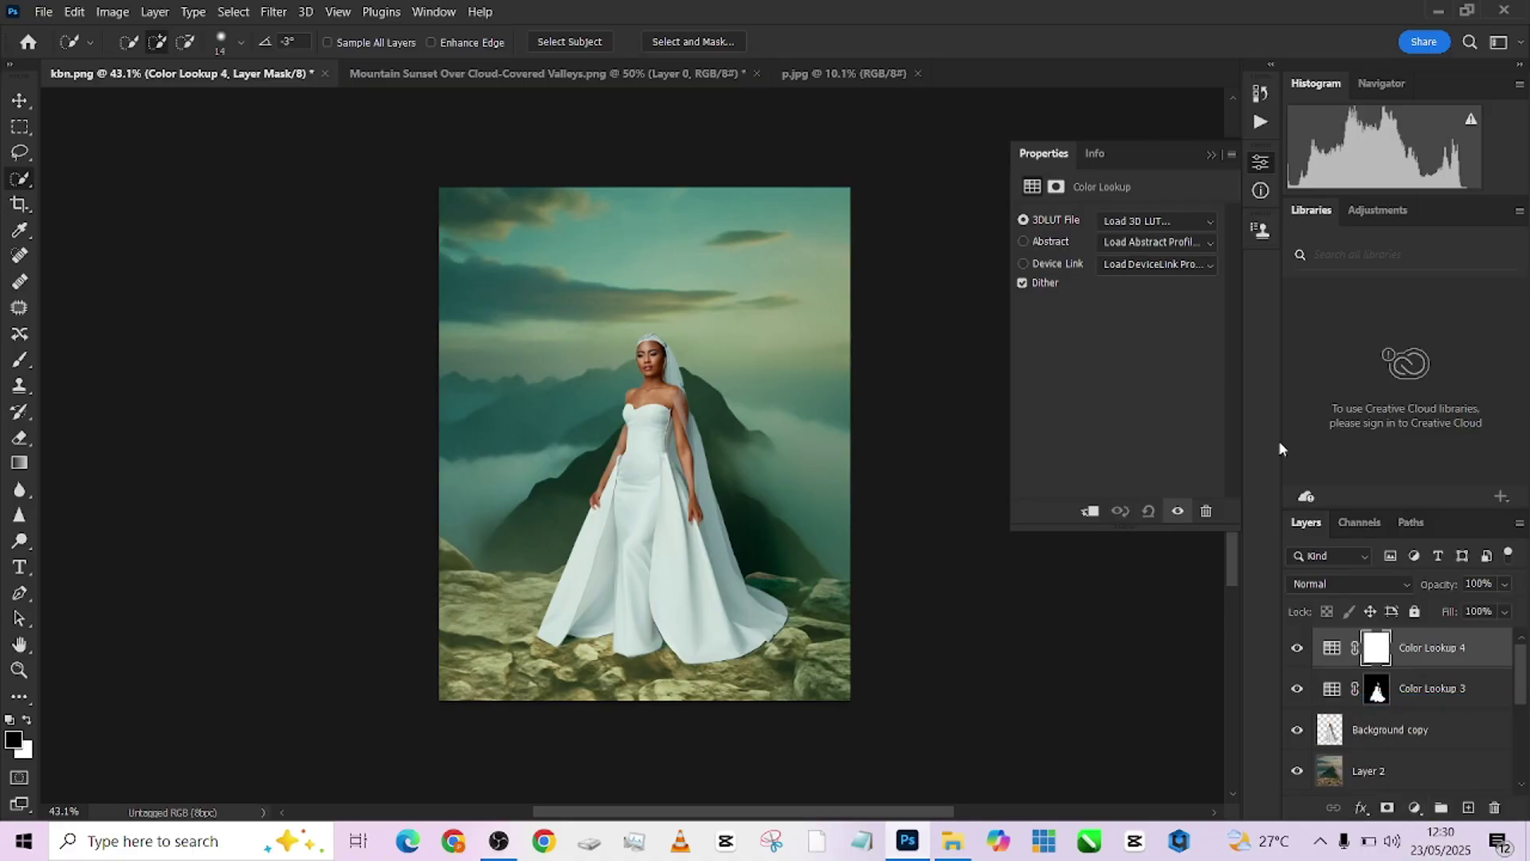
pyautogui.click(1164, 215)
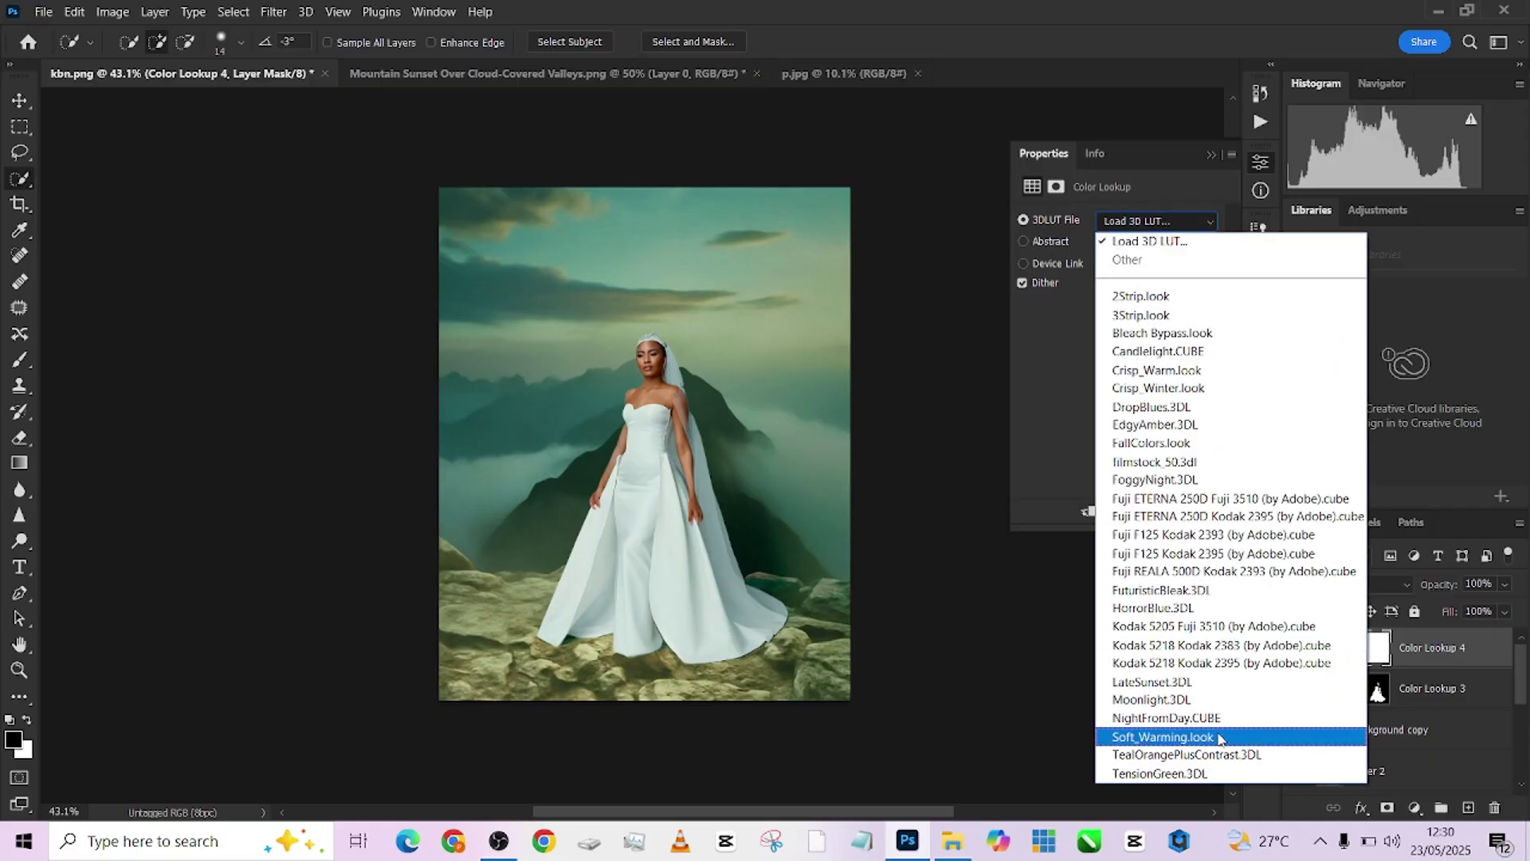
pyautogui.click(1203, 755)
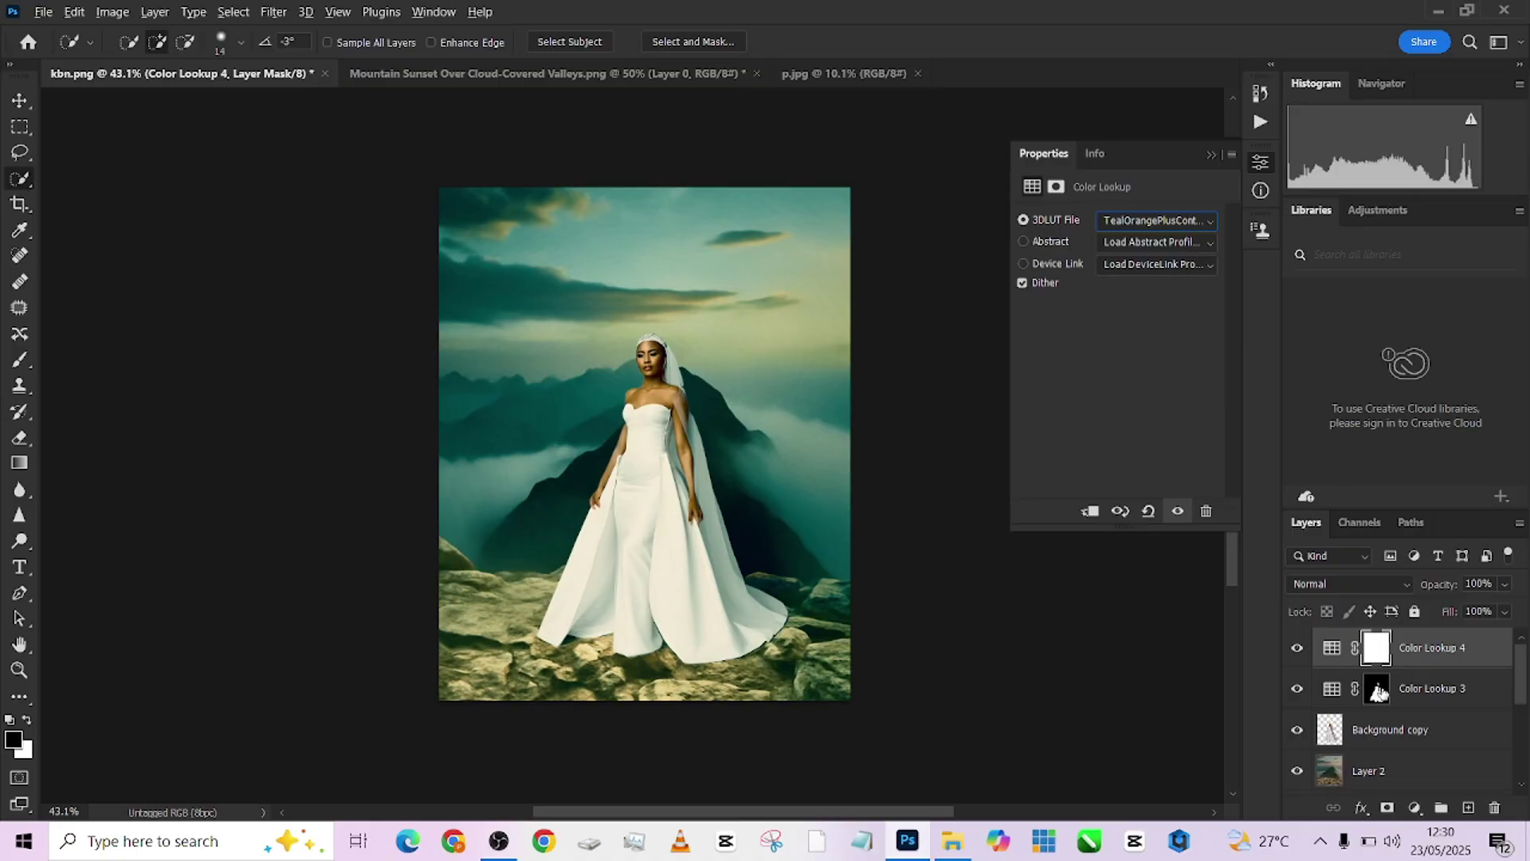
pyautogui.moveTo(1379, 693); pyautogui.dragTo(1378, 652)
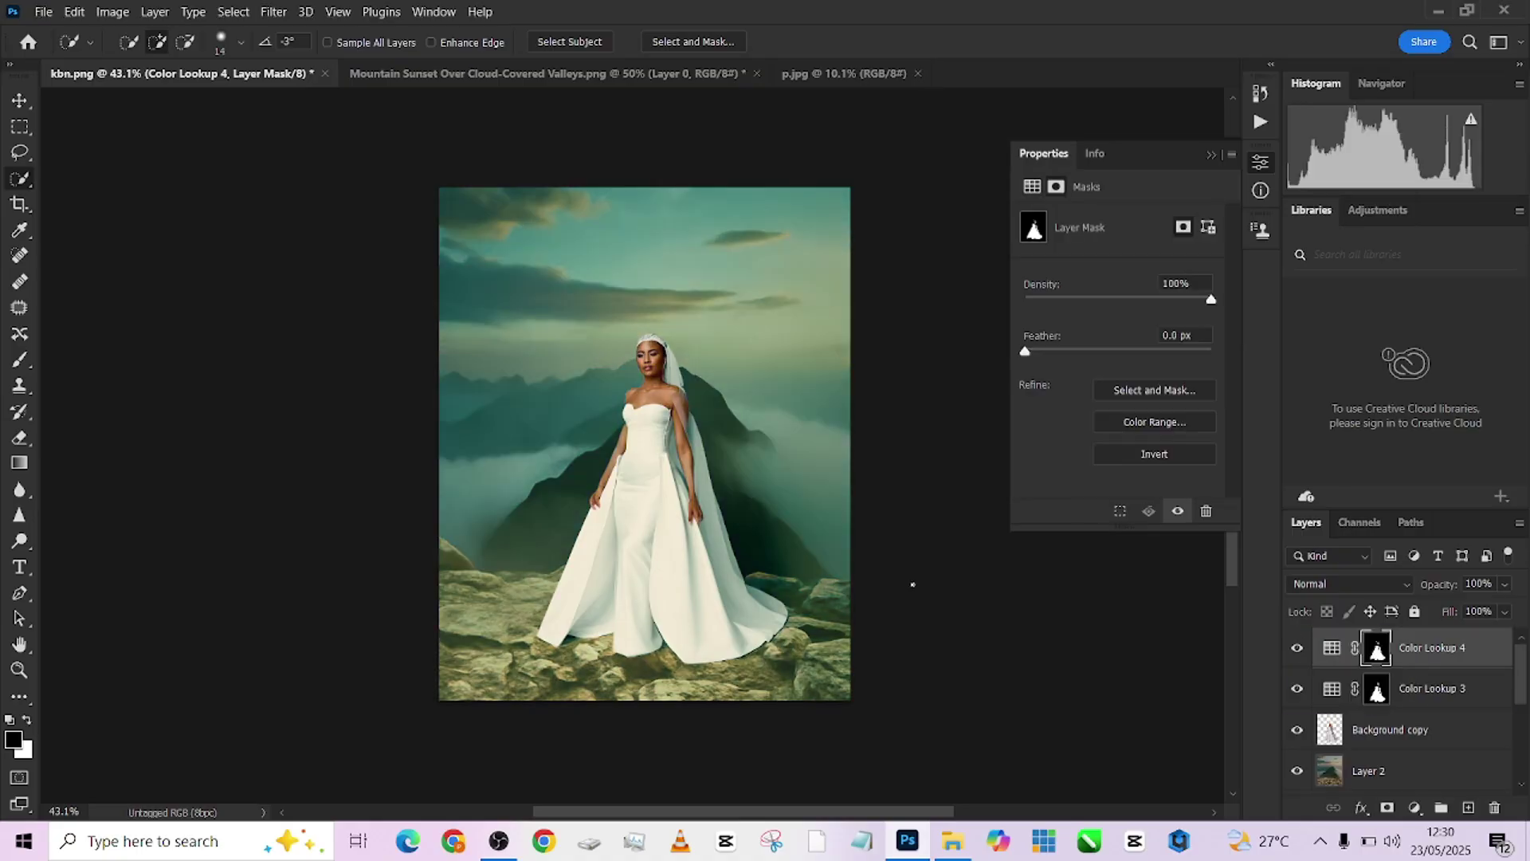
pyautogui.click(1504, 584)
pyautogui.moveTo(1465, 609); pyautogui.dragTo(1449, 608)
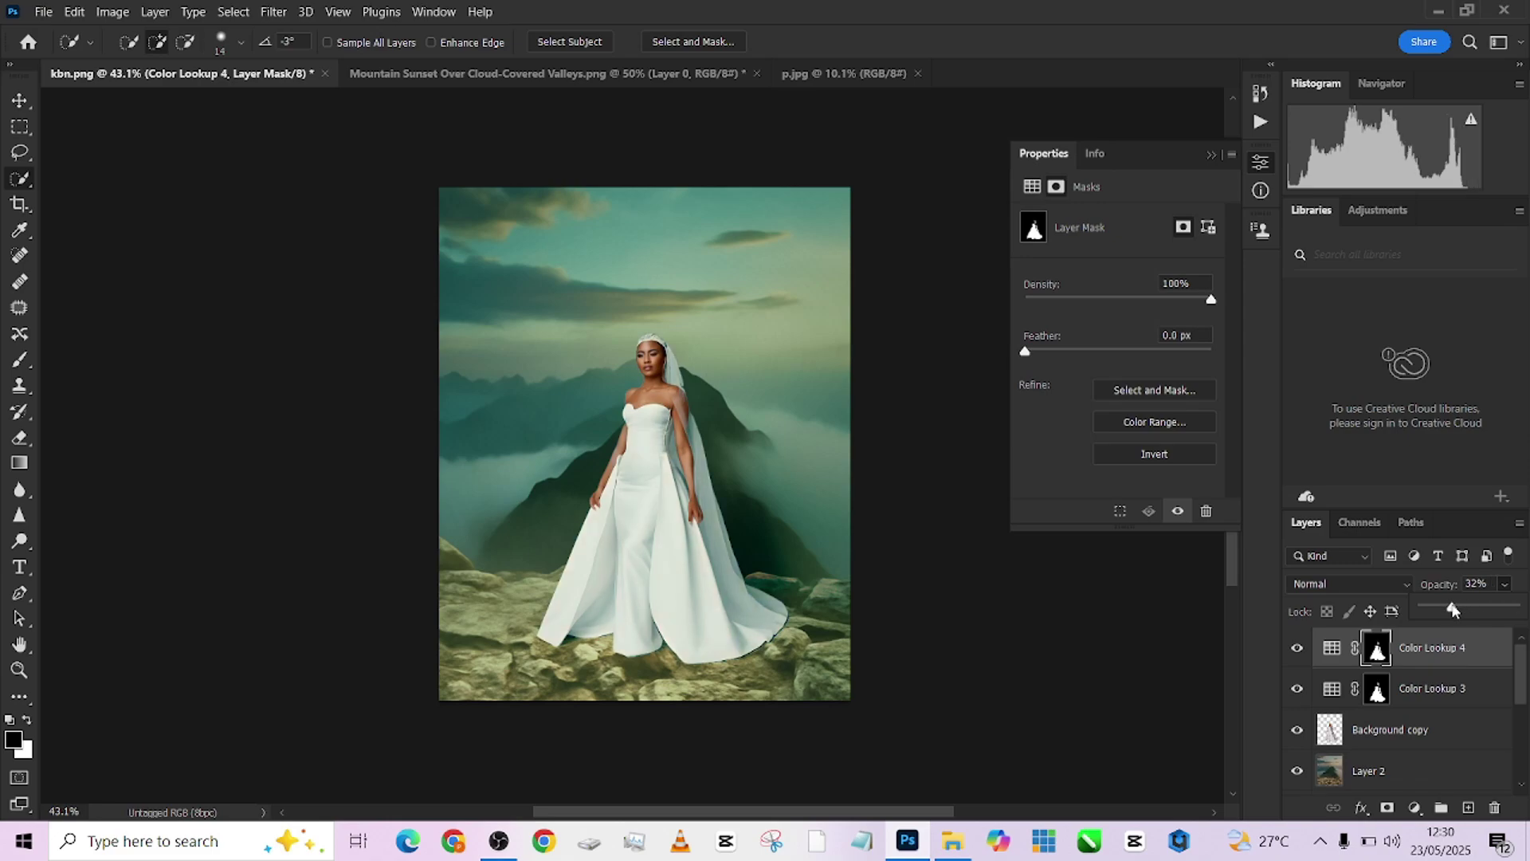
pyautogui.click(1469, 692)
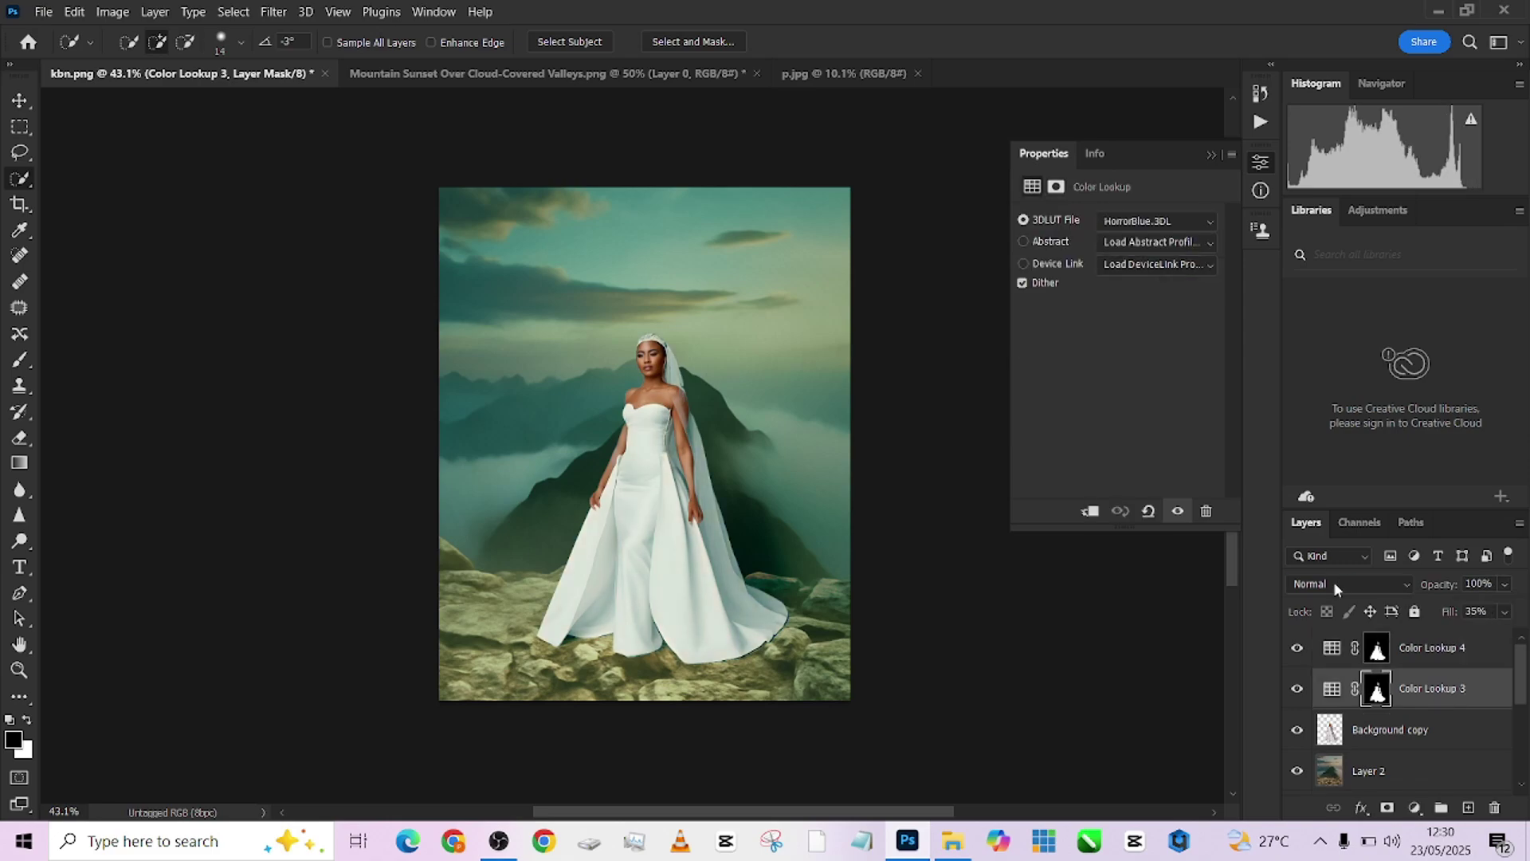
pyautogui.click(1332, 581)
pyautogui.click(1111, 659)
# Add a Curves adjustment above Color Lookup 4 using the same dress mask, and darken its midtones from input 146 to output 124
pyautogui.click(1418, 653)
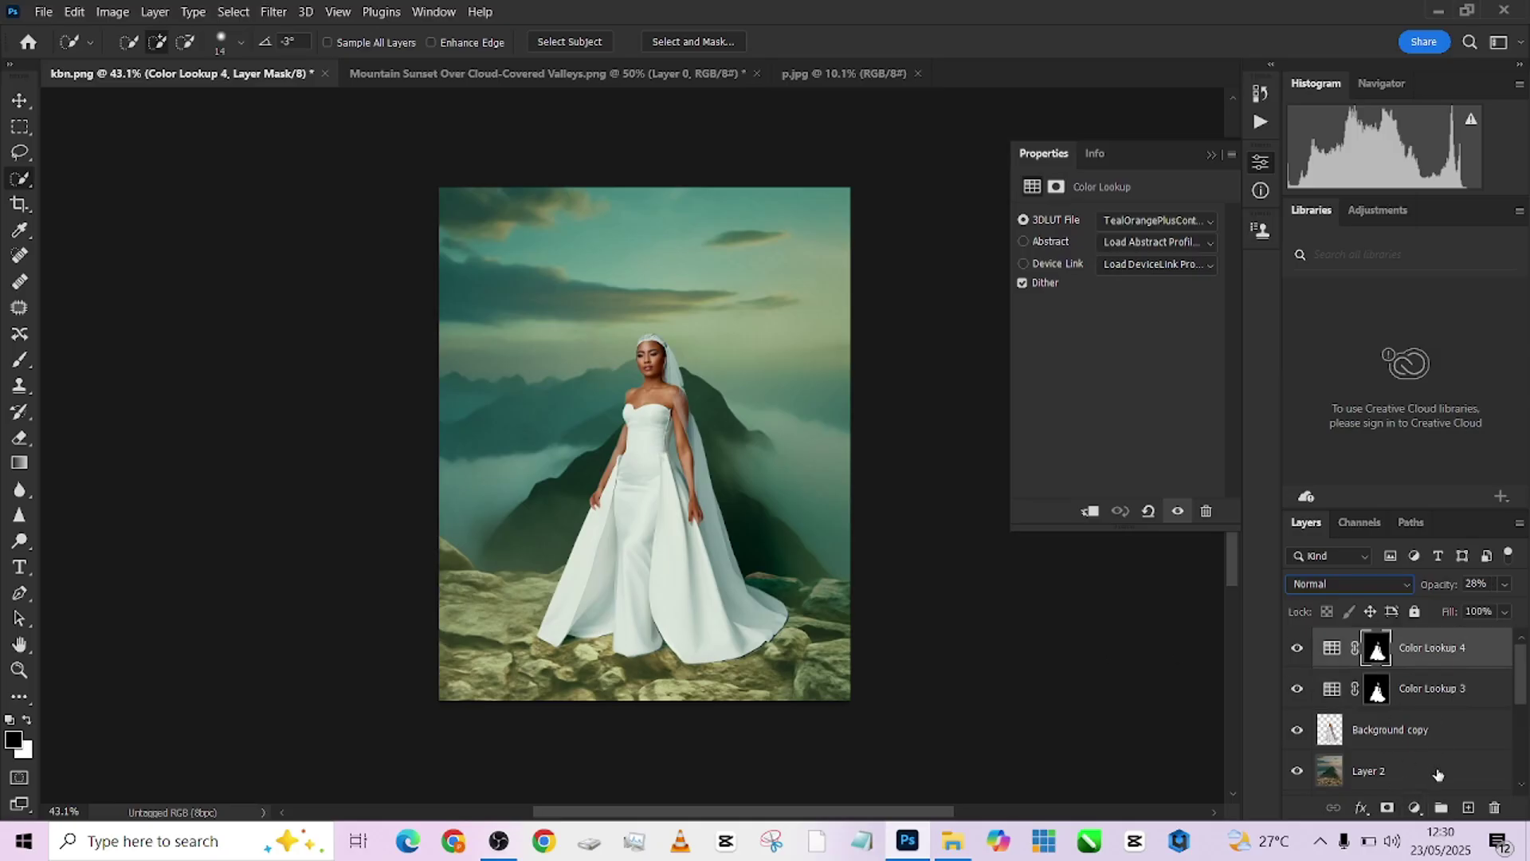
pyautogui.click(1416, 808)
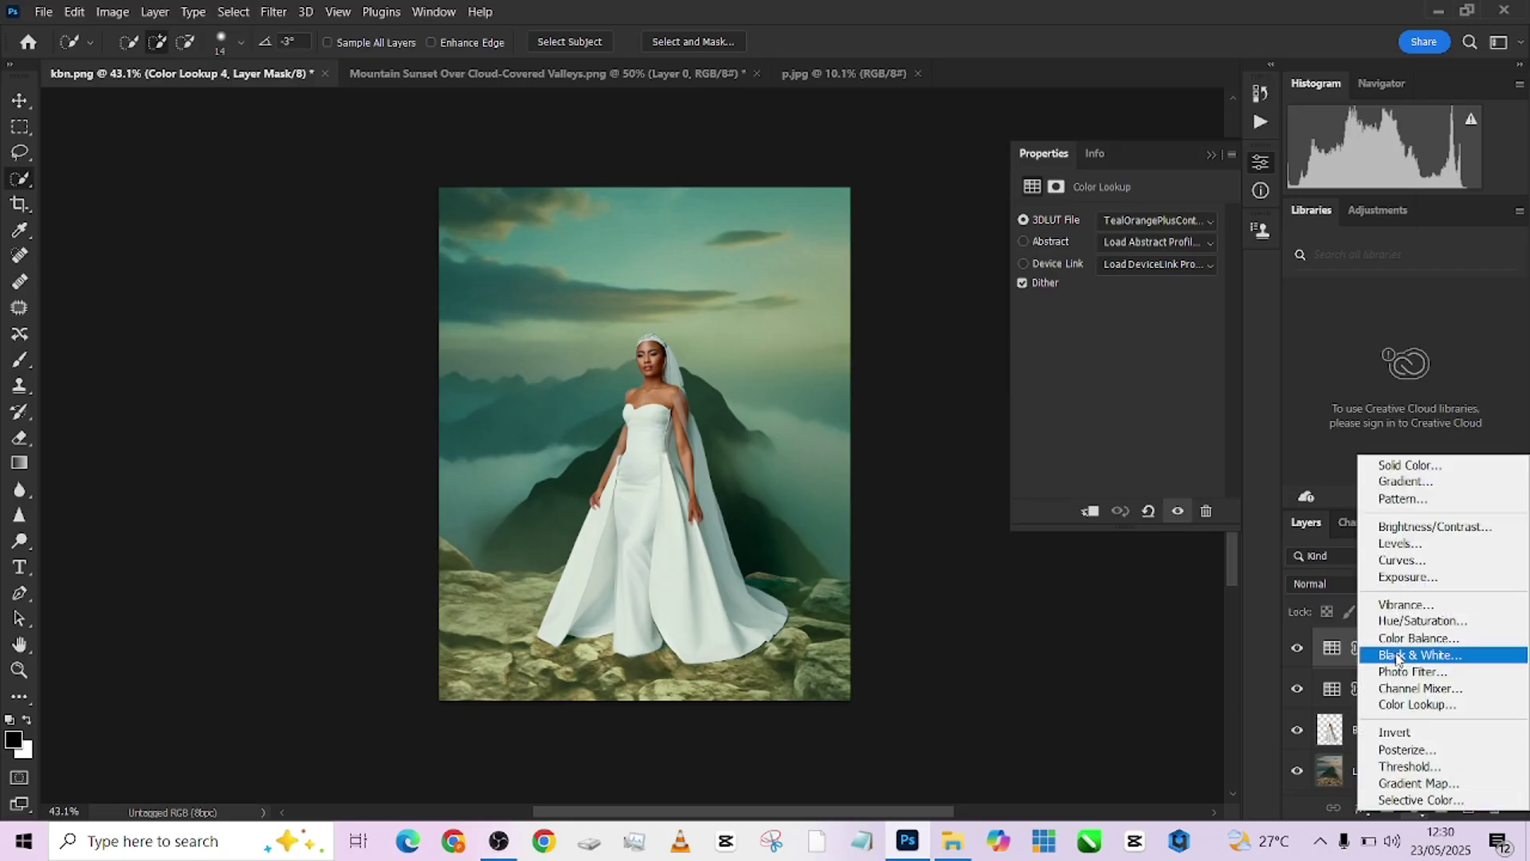
pyautogui.click(1396, 556)
pyautogui.click(1376, 647)
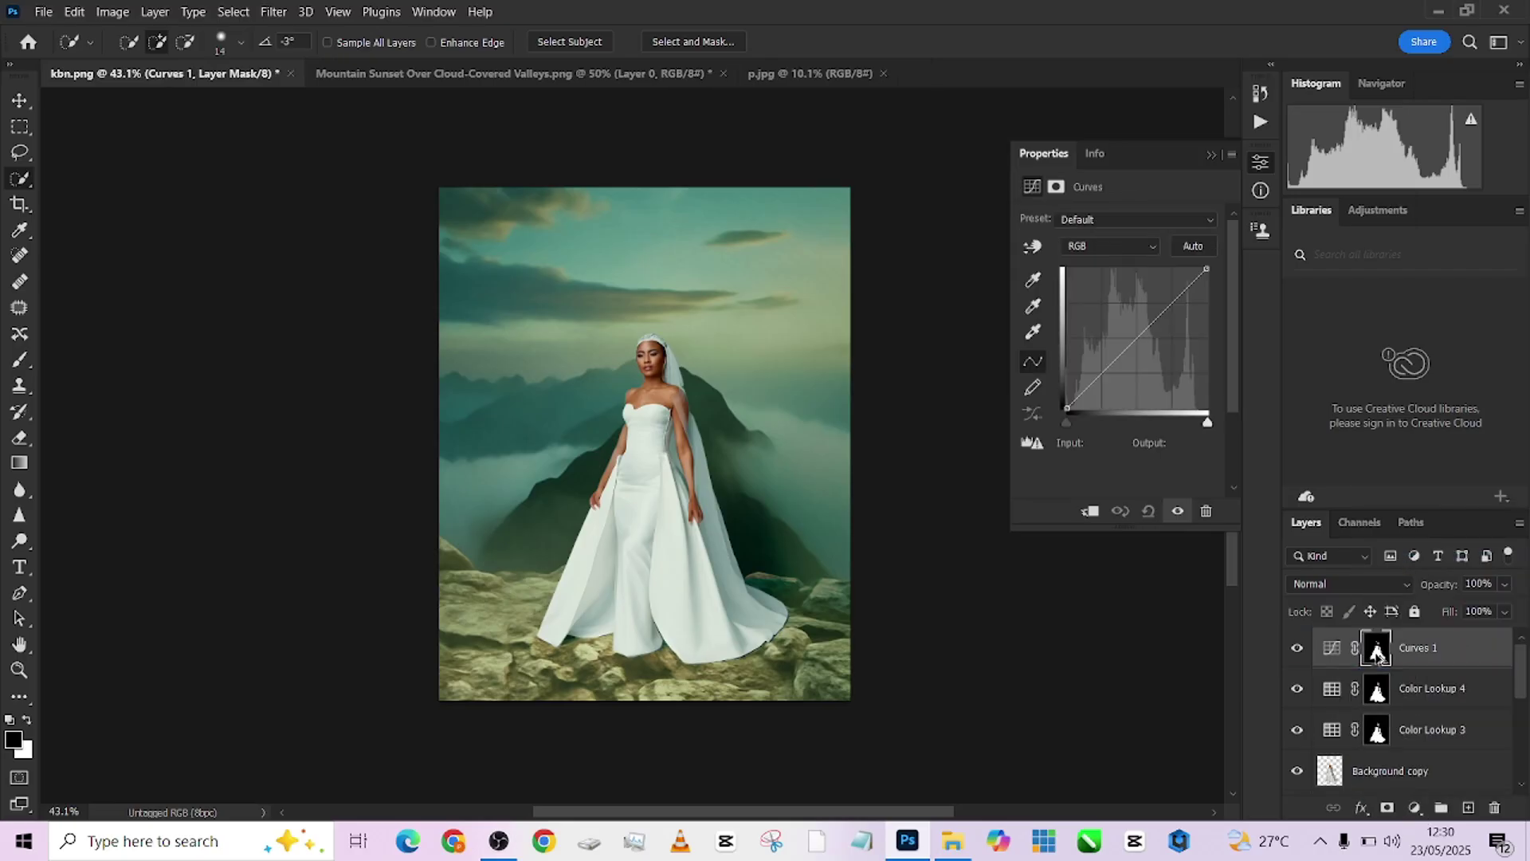
pyautogui.click(1332, 647)
pyautogui.moveTo(1147, 328); pyautogui.dragTo(1147, 340)
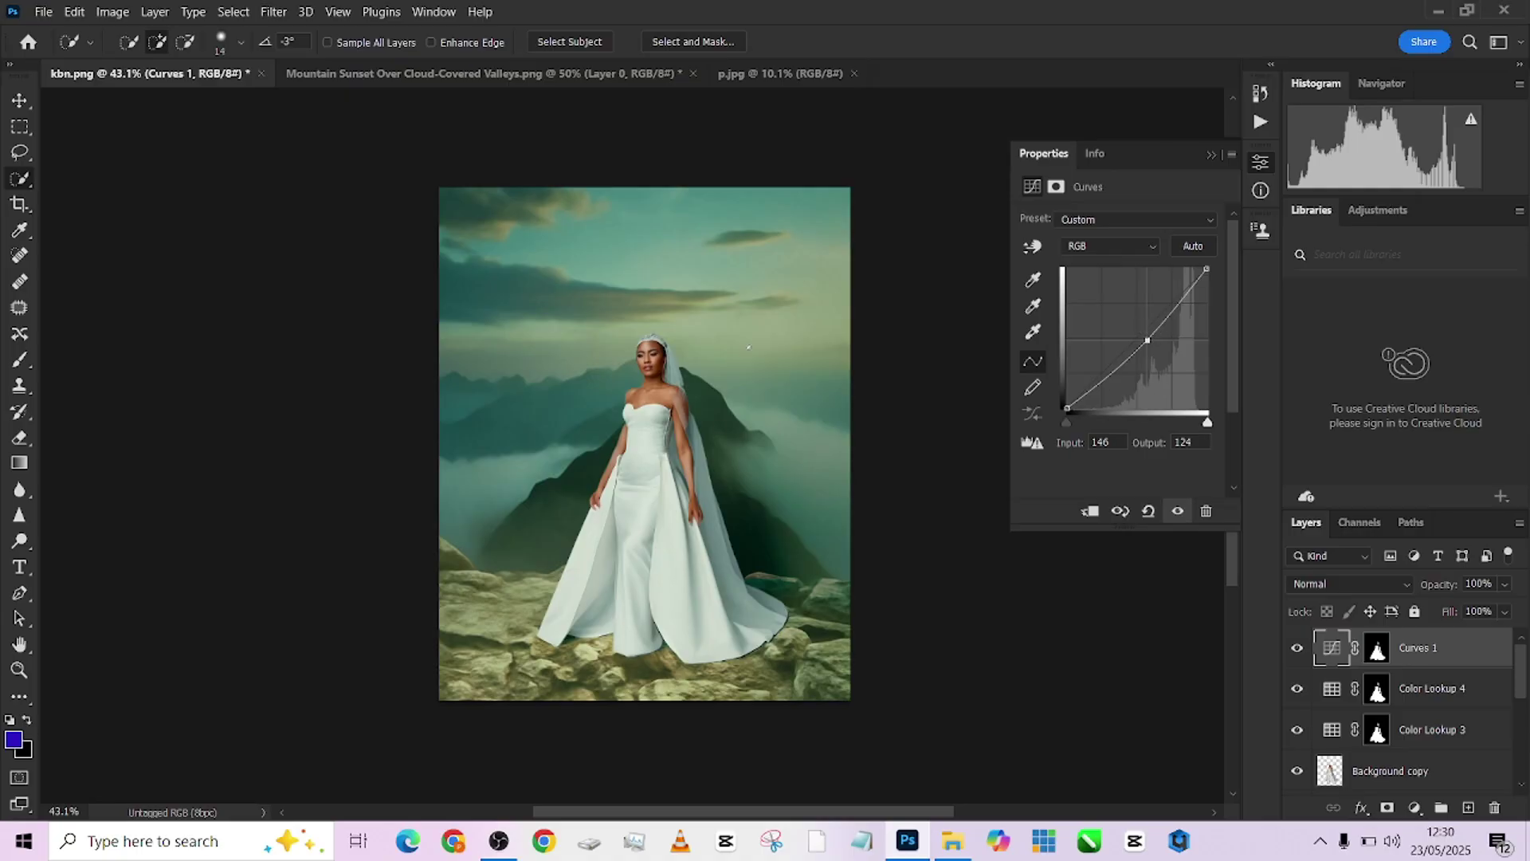
# Duplicate the Background copy layer and add a layer mask to the duplicate
pyautogui.click(1406, 777)
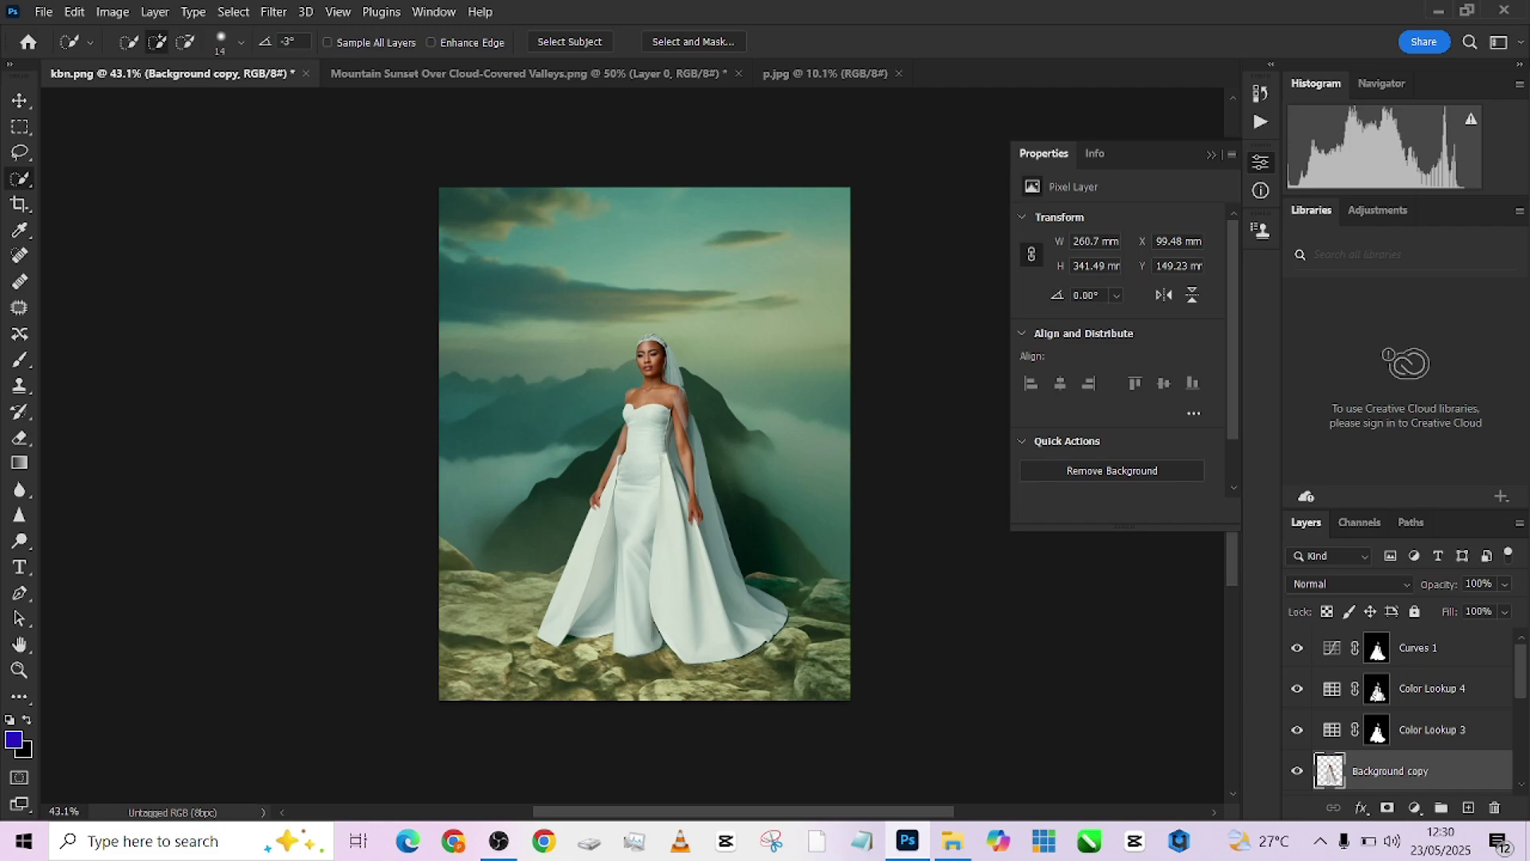
pyautogui.hotkey('ctrl', 'j')
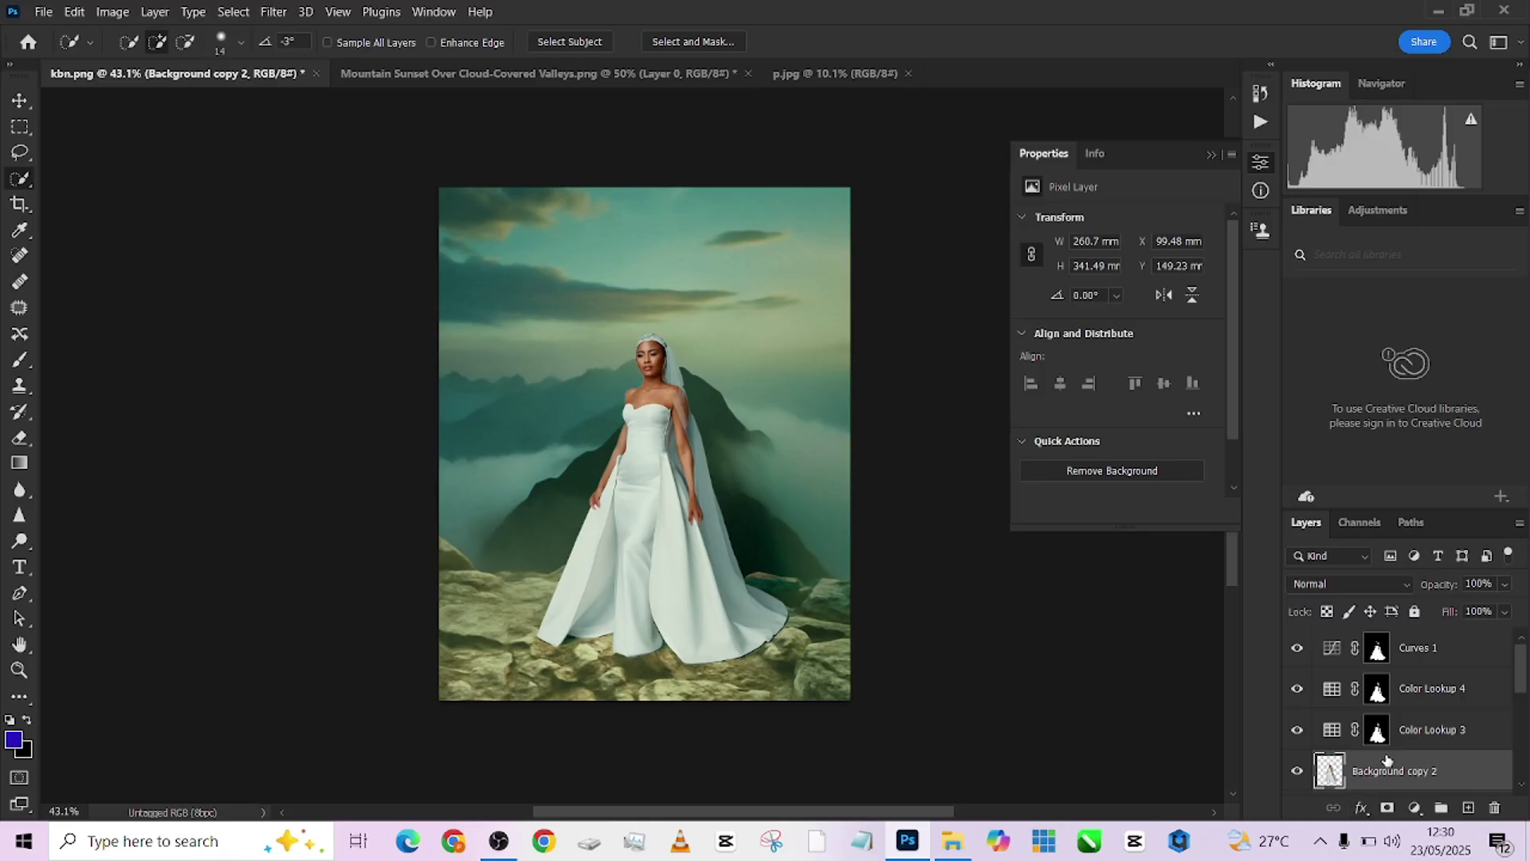
pyautogui.scroll(-1, 1386, 761)
pyautogui.click(1387, 807)
# Restrict the duplicate's mask to the bride's skin with Color Range, sampling tones from her neck, face and arm
pyautogui.click(233, 11)
pyautogui.click(267, 196)
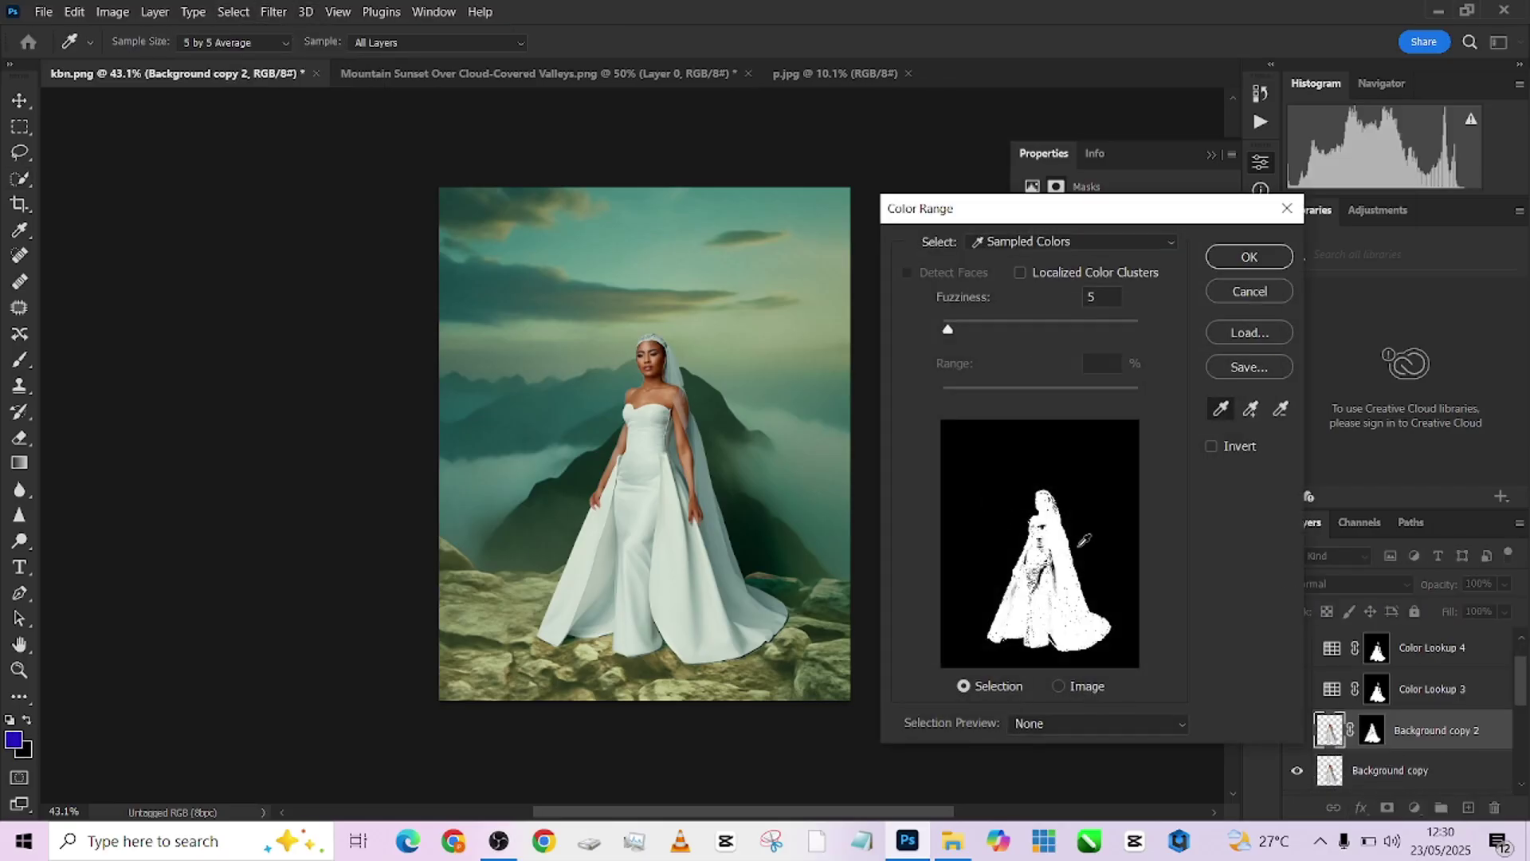
pyautogui.click(667, 385)
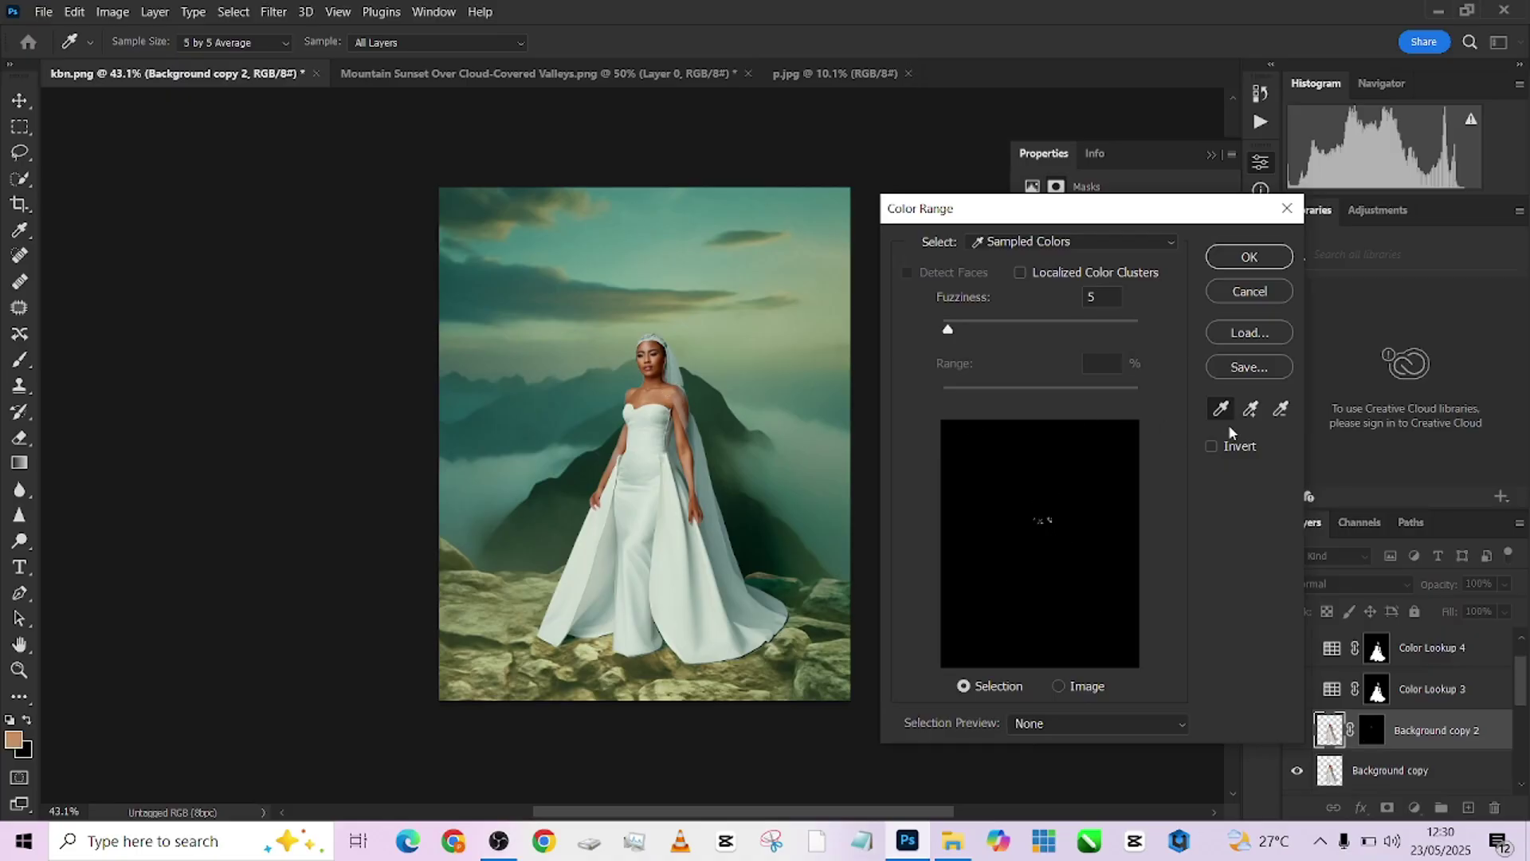
pyautogui.click(1250, 408)
pyautogui.moveTo(661, 384); pyautogui.dragTo(655, 353)
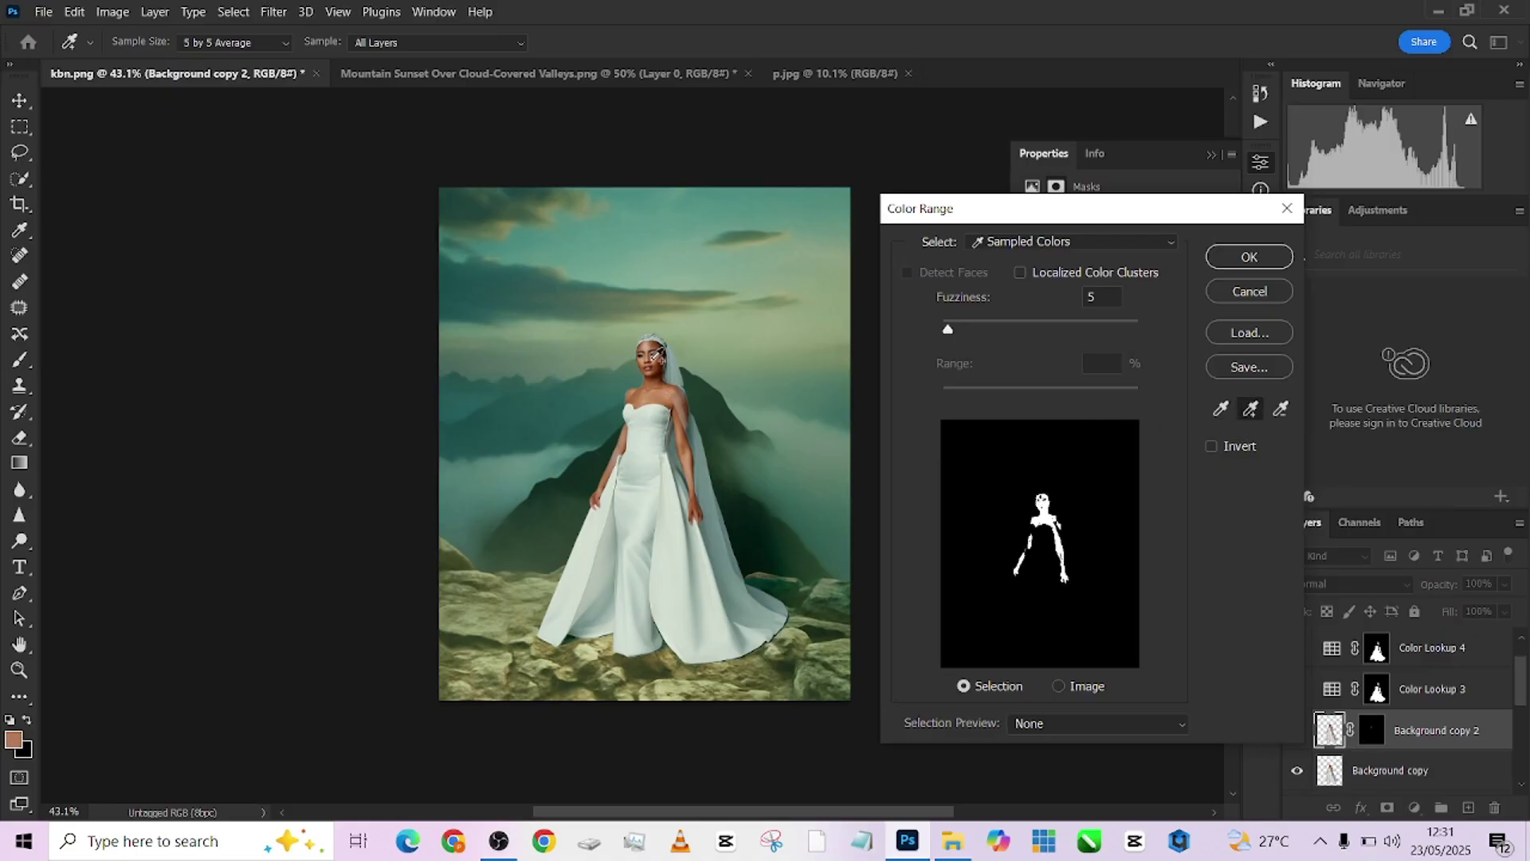
pyautogui.click(619, 449)
pyautogui.click(1251, 256)
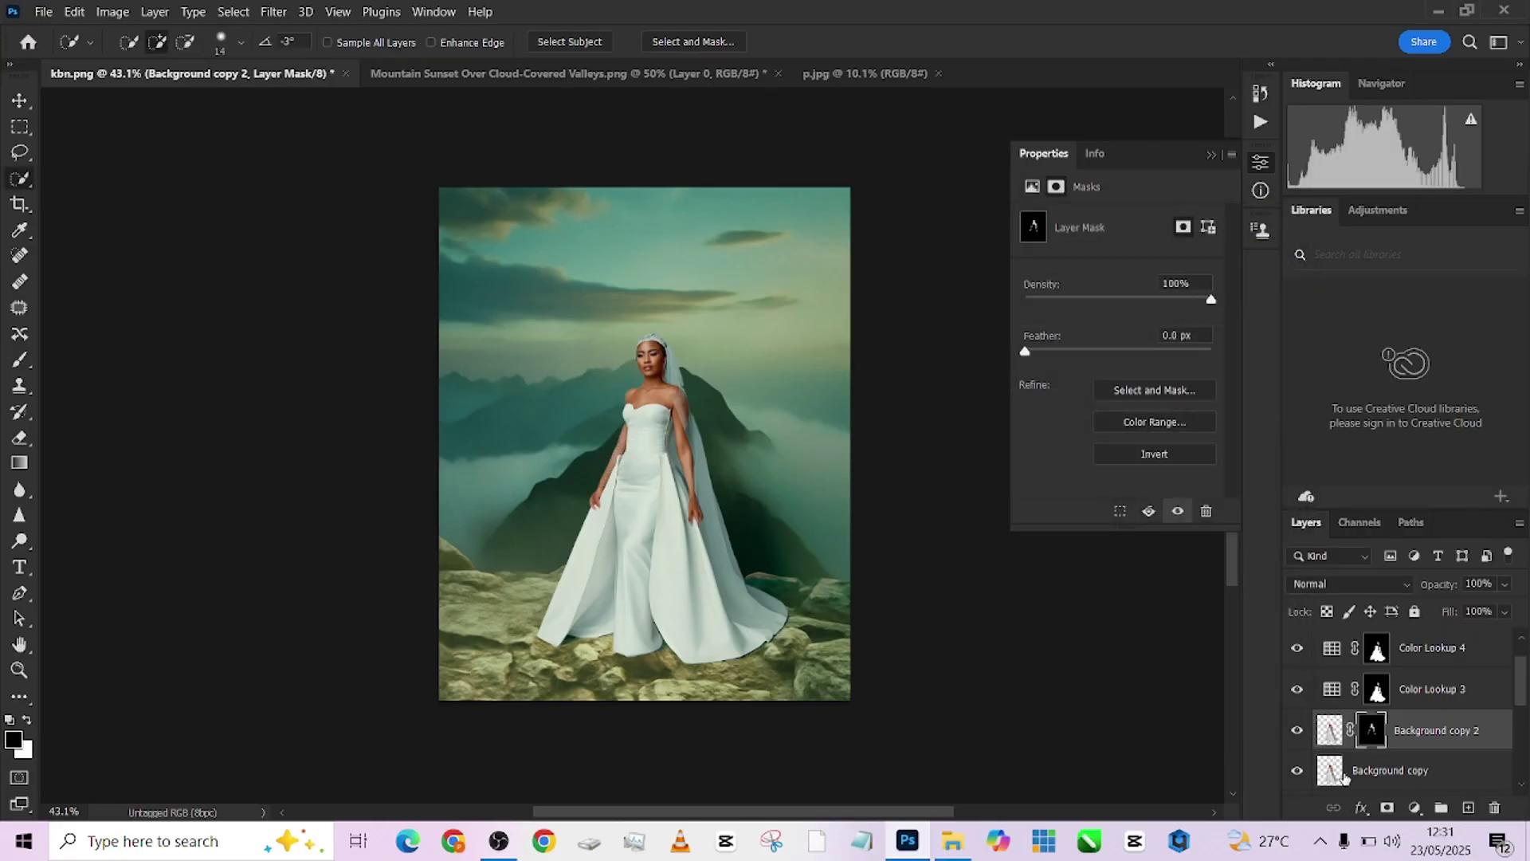
# Add a Solid Color fill of #ffb66d that takes over the skin mask, and delete the Background copy 2 layer
pyautogui.scroll(-1, 1454, 757)
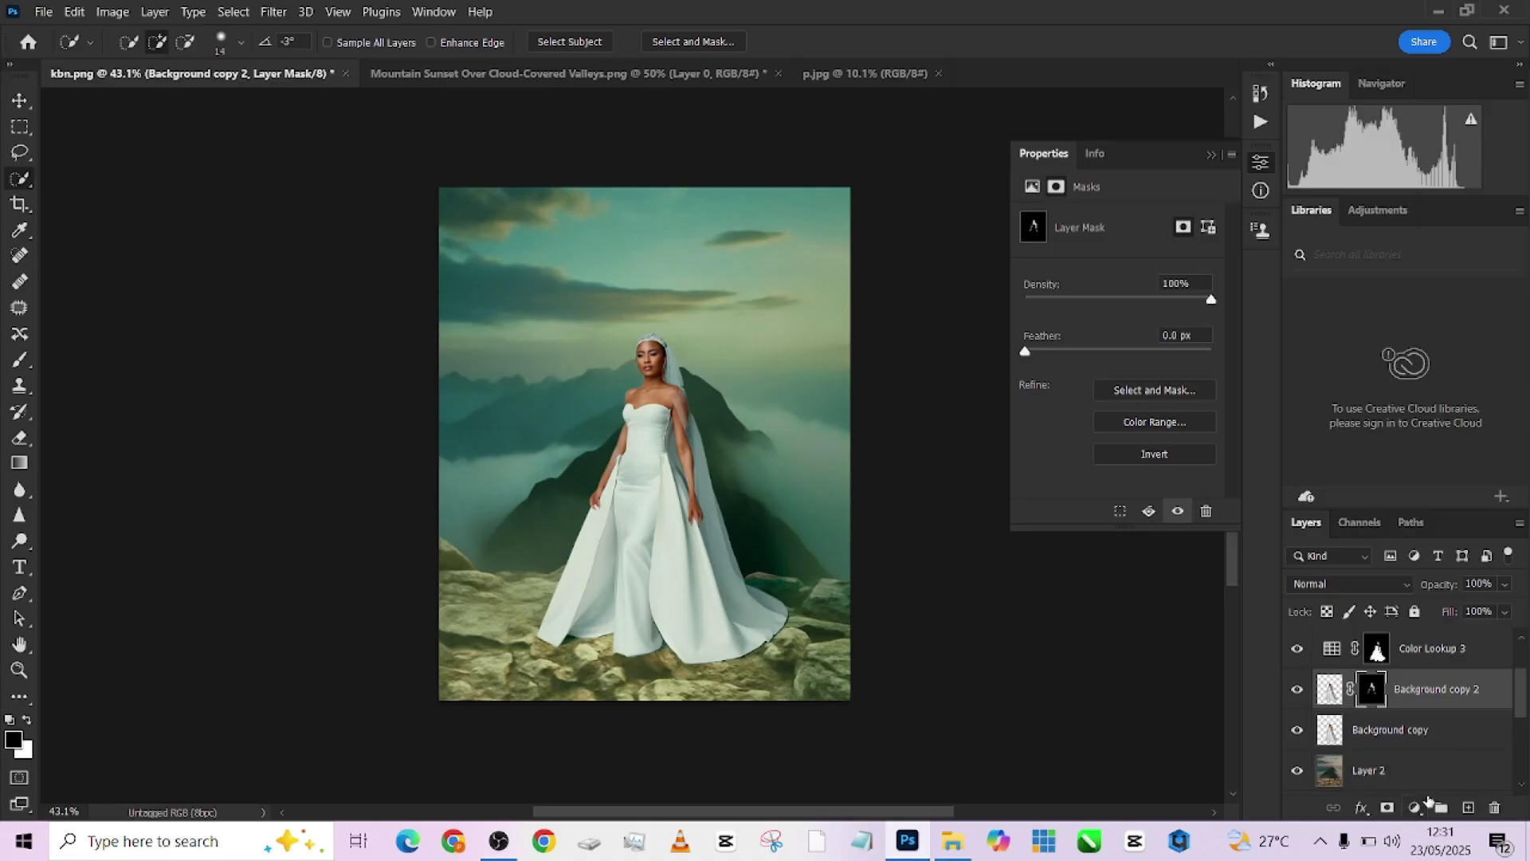
pyautogui.click(1415, 807)
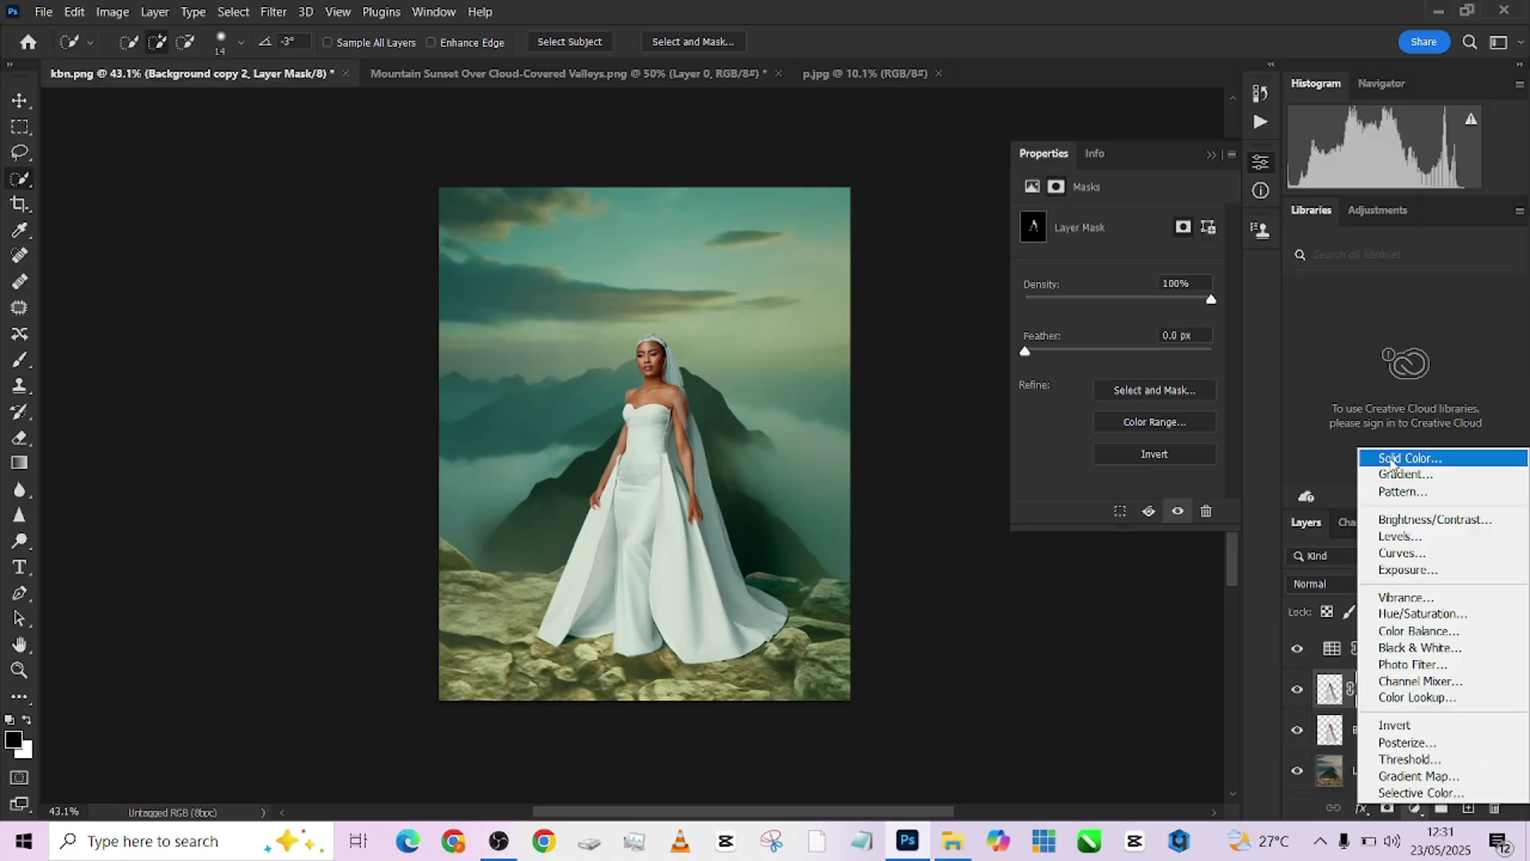
pyautogui.click(1390, 459)
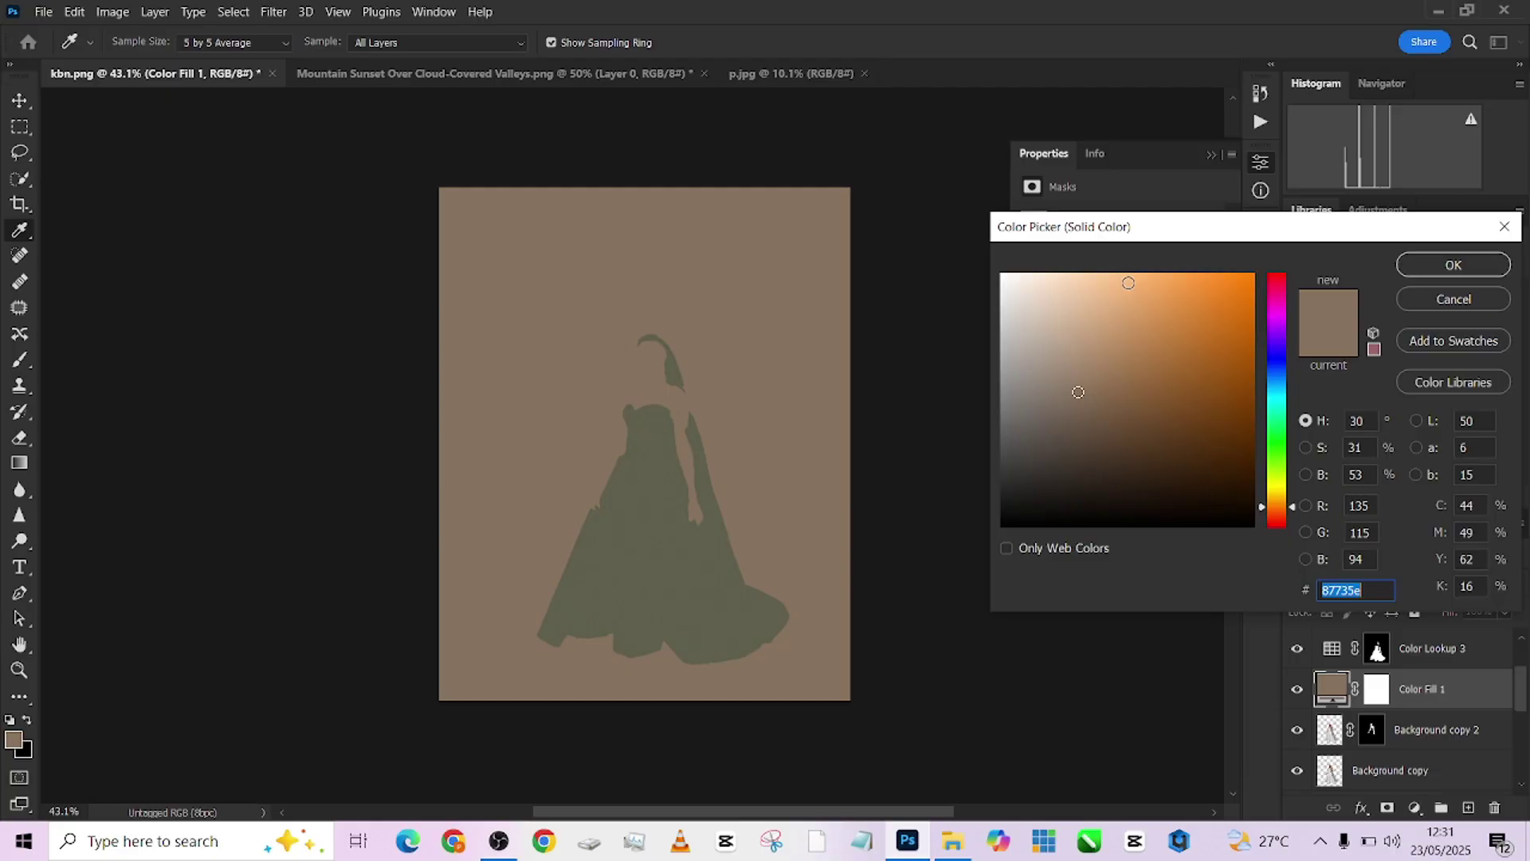
pyautogui.click(1129, 274)
pyautogui.click(1145, 274)
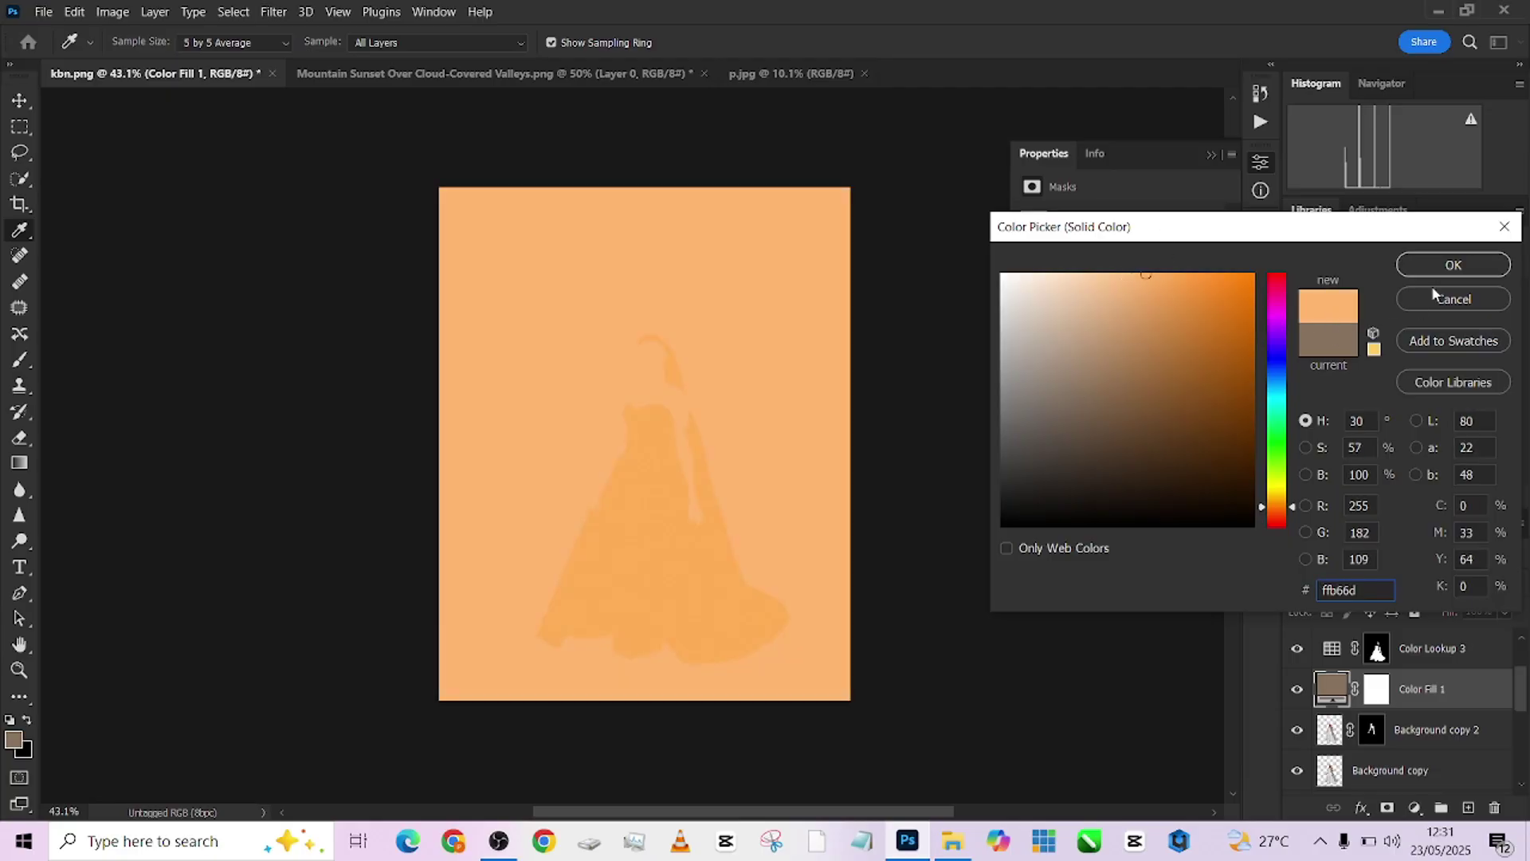
pyautogui.click(1454, 264)
pyautogui.moveTo(1373, 729); pyautogui.dragTo(1377, 688)
pyautogui.moveTo(1490, 731); pyautogui.dragTo(1494, 808)
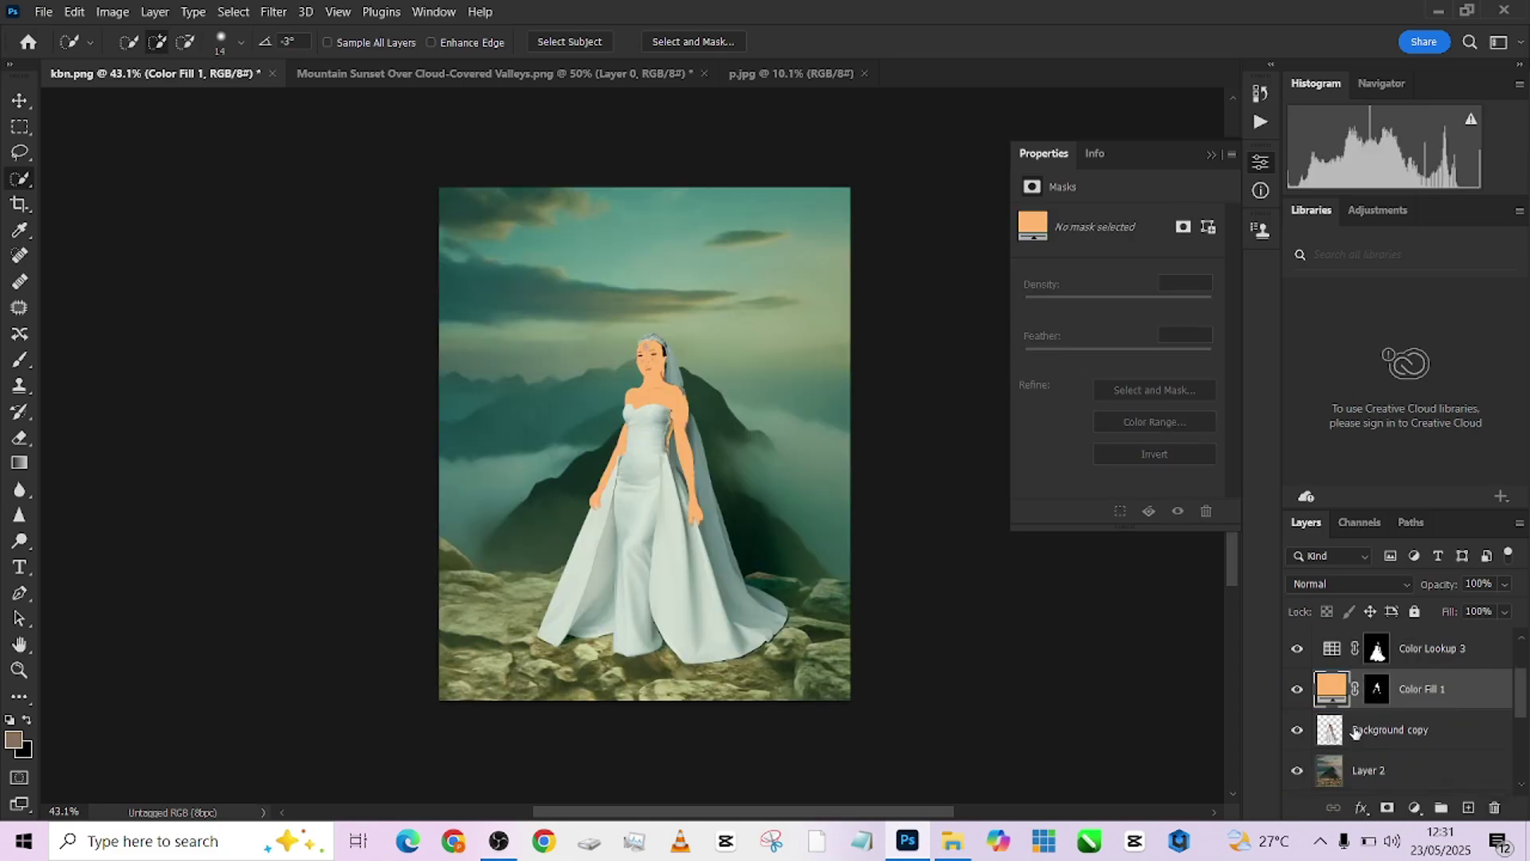
# Set the skin color fill layer's blend mode to Color and its fill to 51%
pyautogui.click(1354, 583)
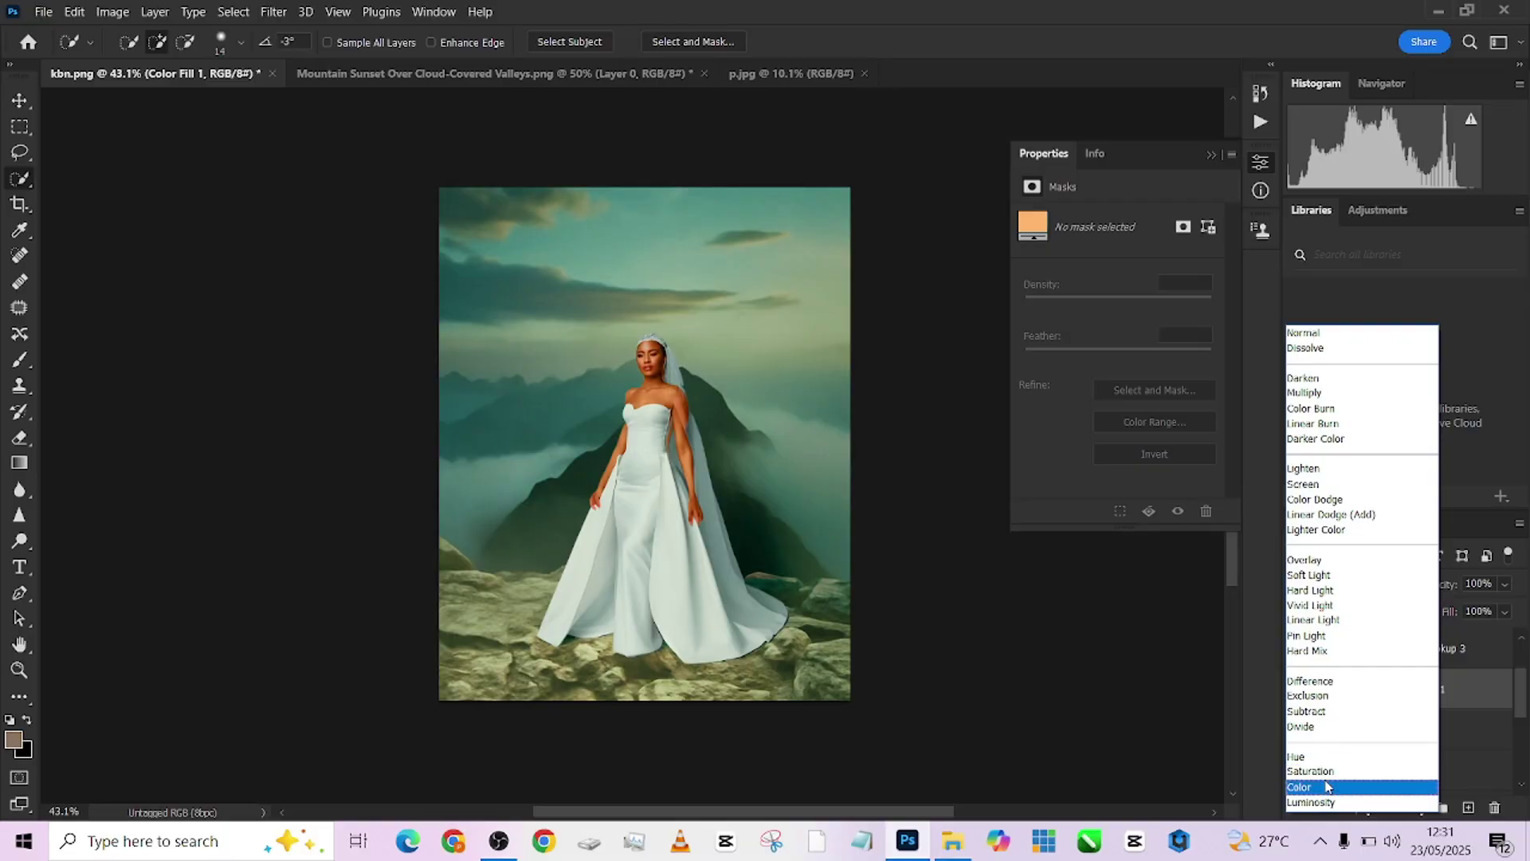
pyautogui.click(1326, 786)
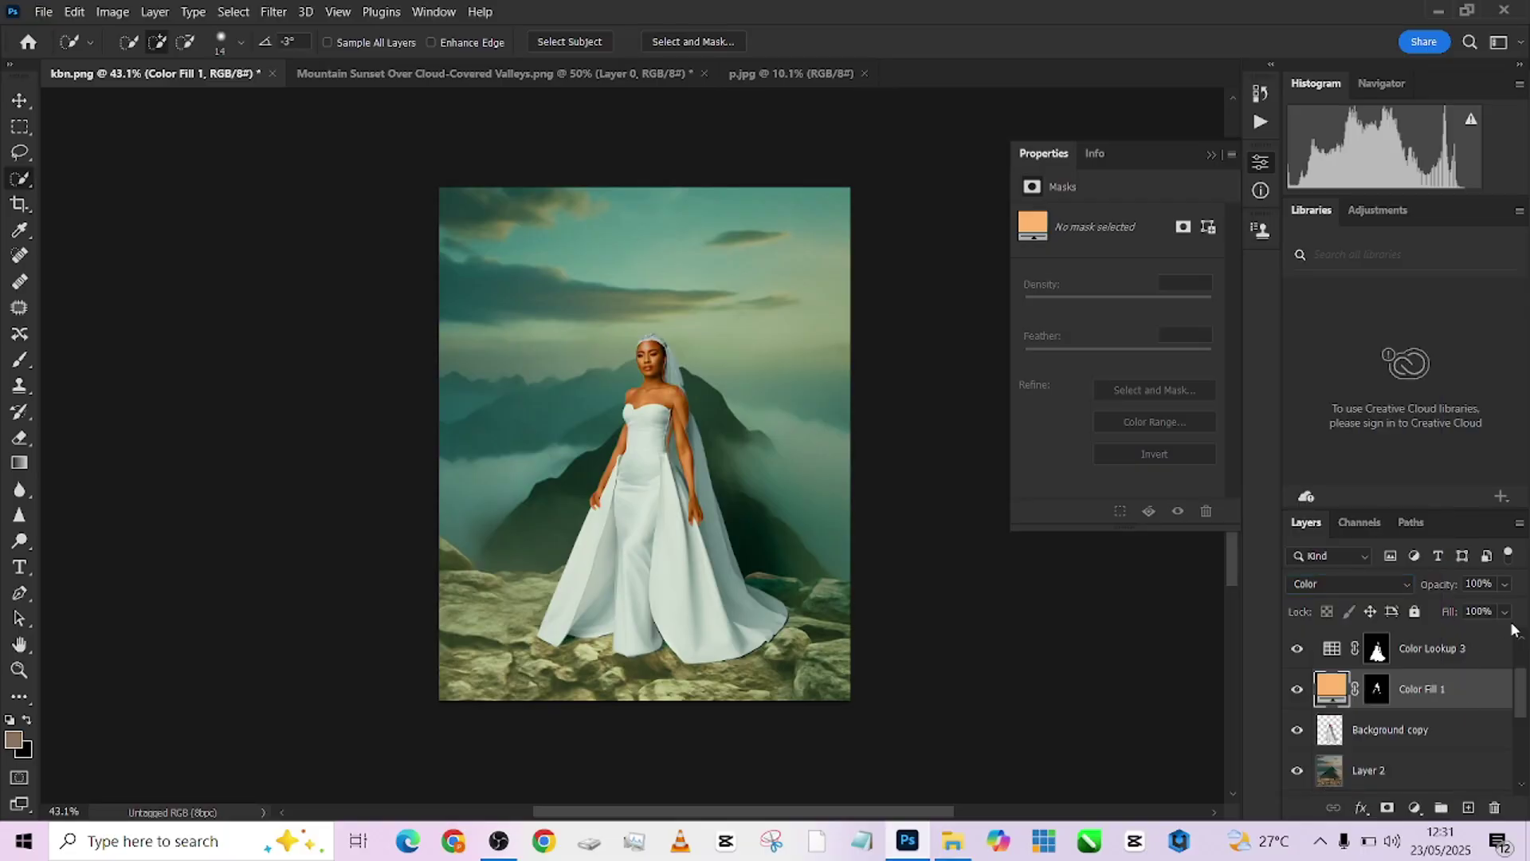
pyautogui.moveTo(1506, 618); pyautogui.dragTo(1478, 638)
pyautogui.scroll(3, 627, 415)
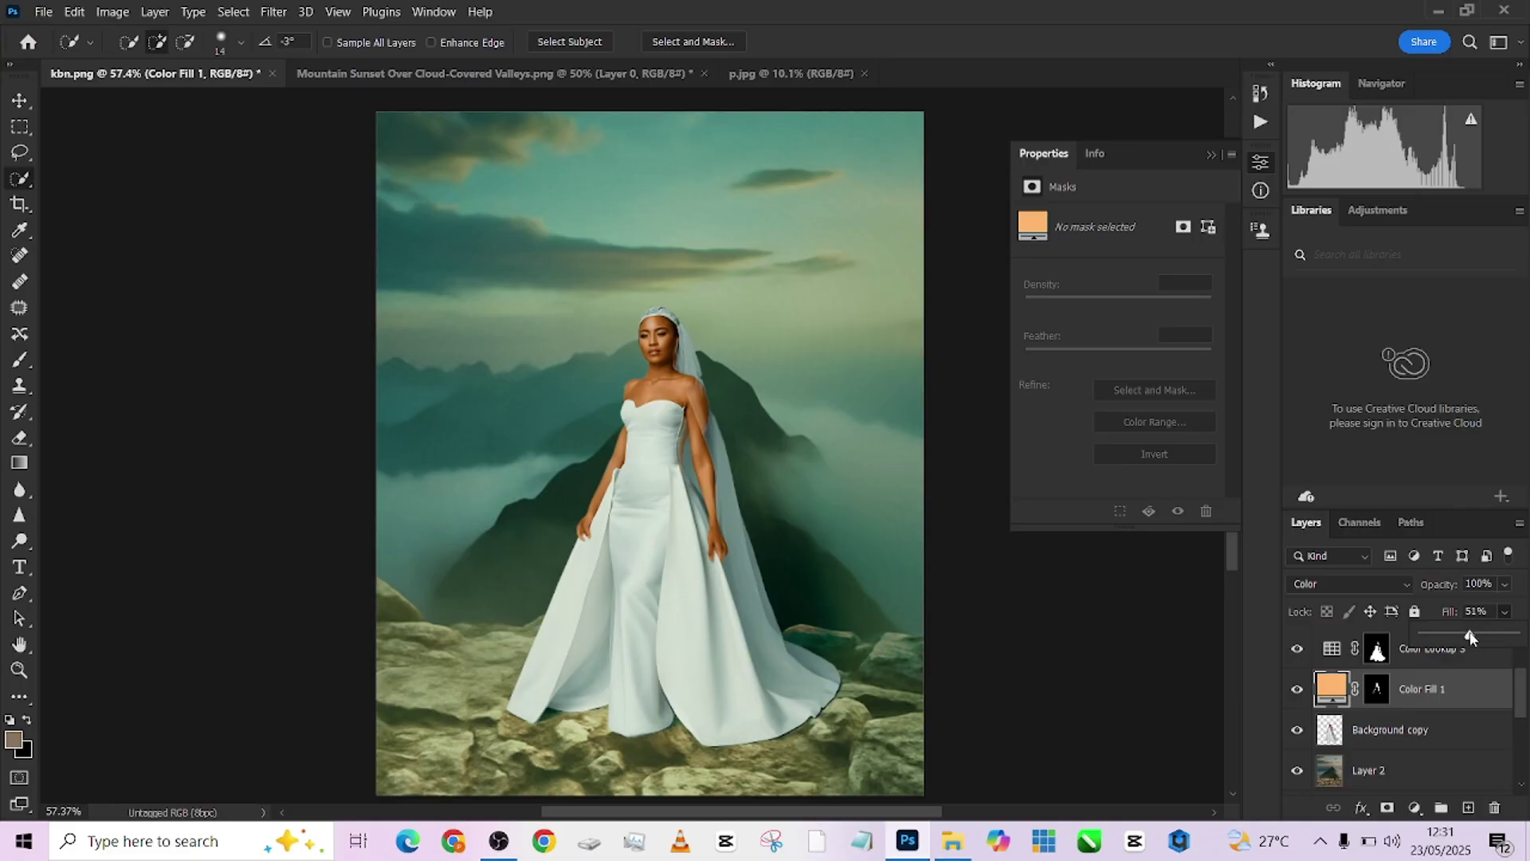
# Duplicate the skin color fill layer, and set the copy to Soft Light blending at 47% opacity
pyautogui.hotkey('ctrl', 'j')
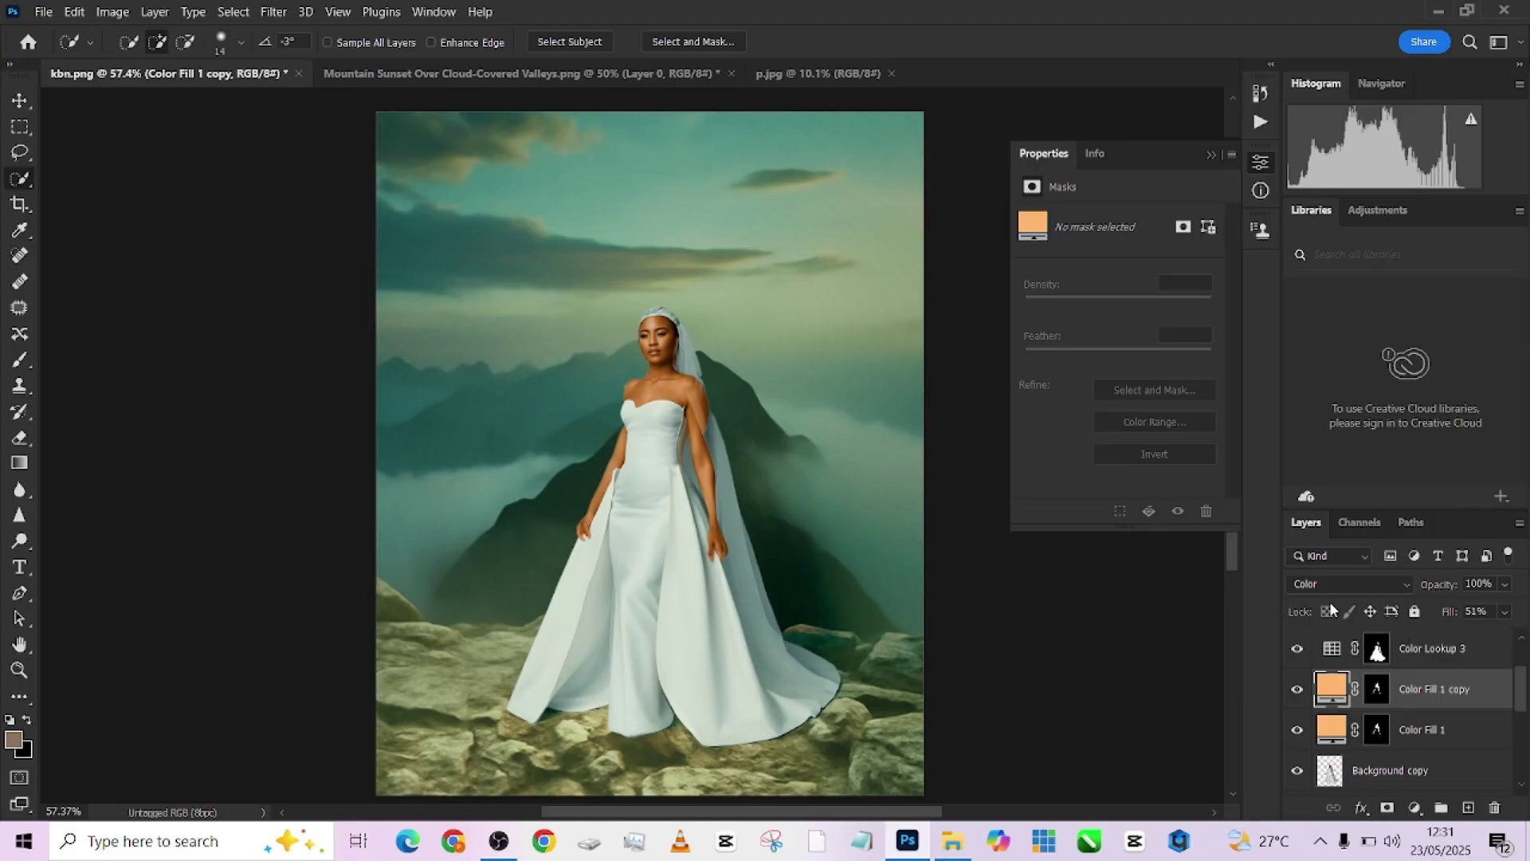
pyautogui.click(1326, 580)
pyautogui.click(1326, 582)
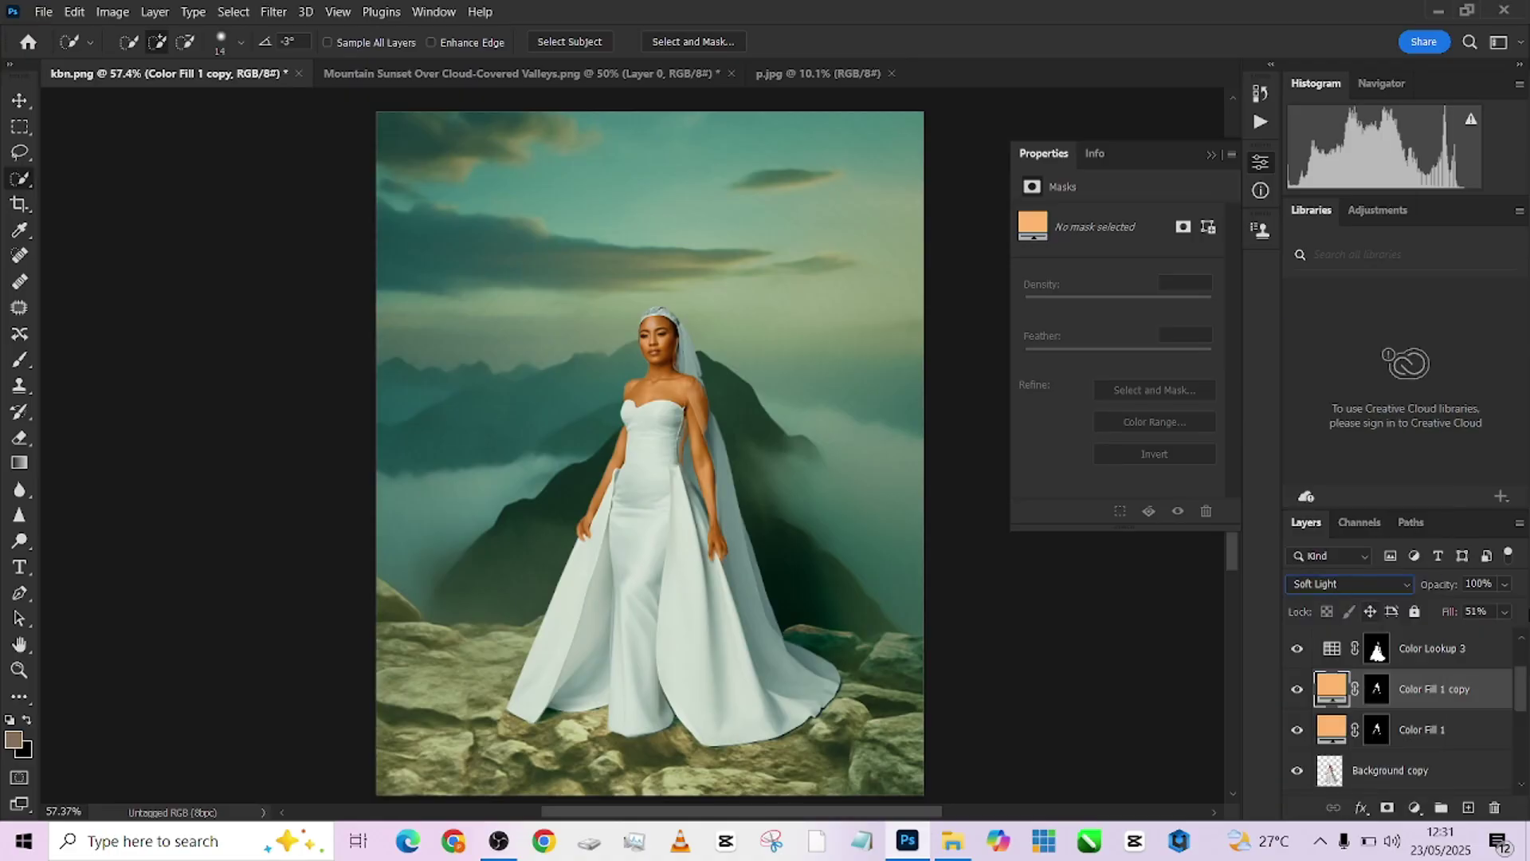
pyautogui.moveTo(1495, 587); pyautogui.dragTo(1475, 608)
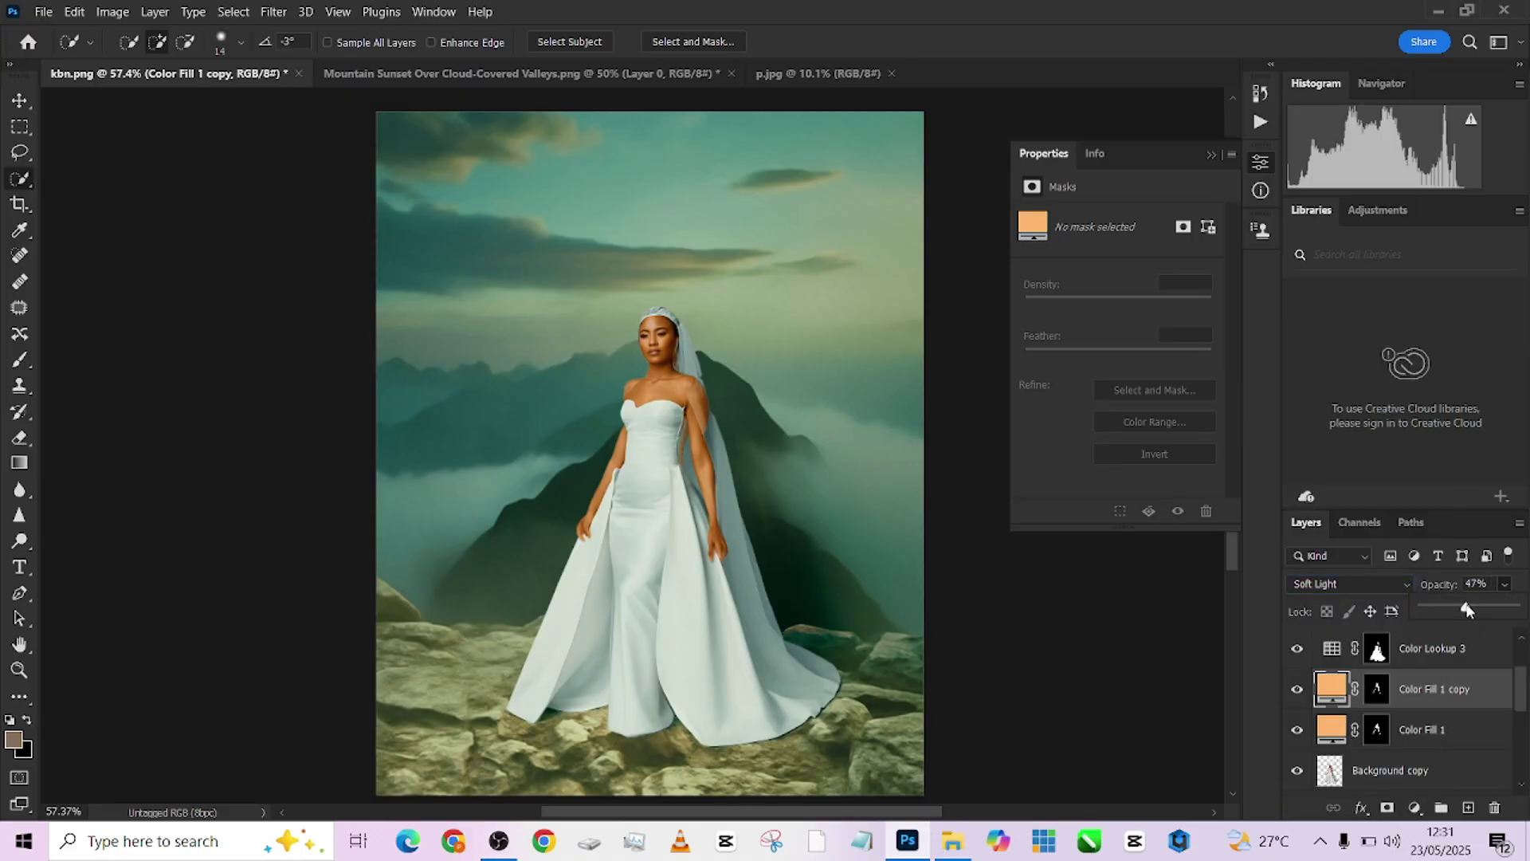
# Check the effect of the original Color Fill 1 layer on the skin and reduce its opacity to 49%
pyautogui.click(1297, 729)
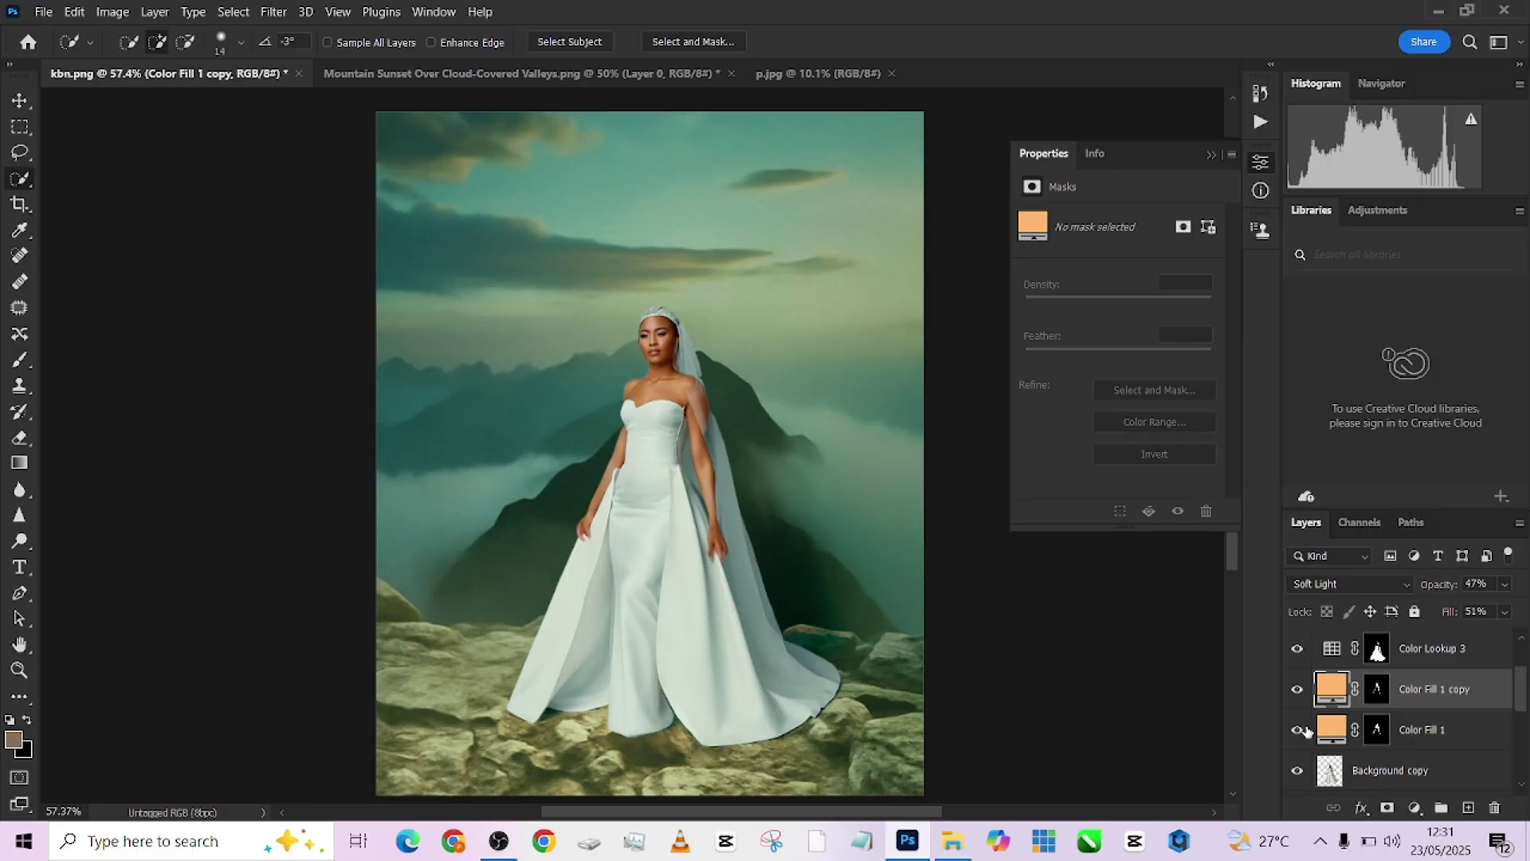
pyautogui.click(1465, 732)
pyautogui.click(1508, 585)
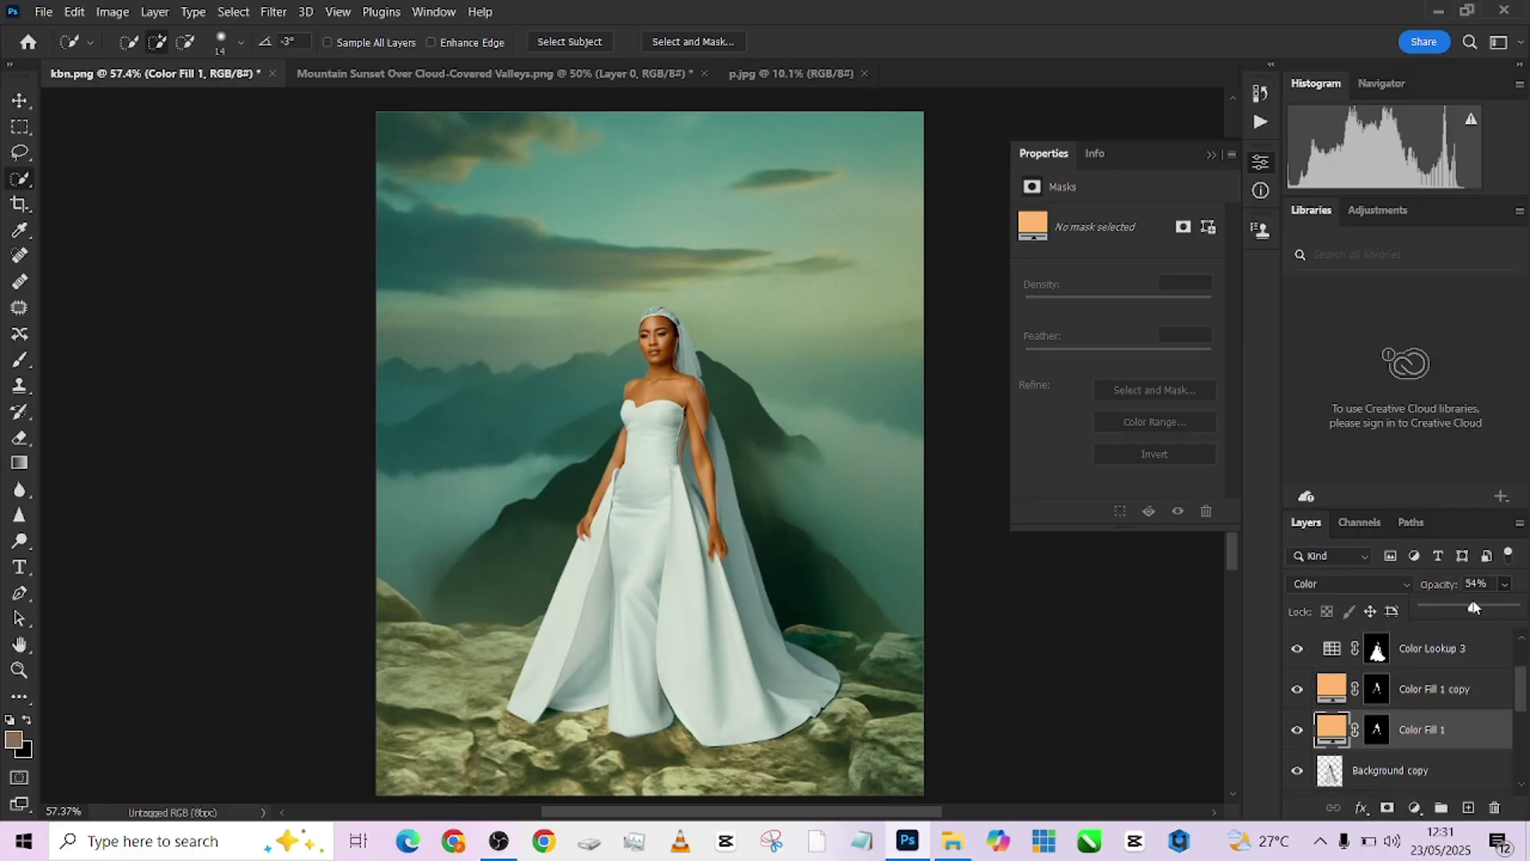
pyautogui.moveTo(1472, 608); pyautogui.dragTo(1469, 609)
# Add a Curves adjustment above the Curves 1 layer, moving the black point slightly inward and setting the white point input to 230
pyautogui.scroll(-1, 606, 420)
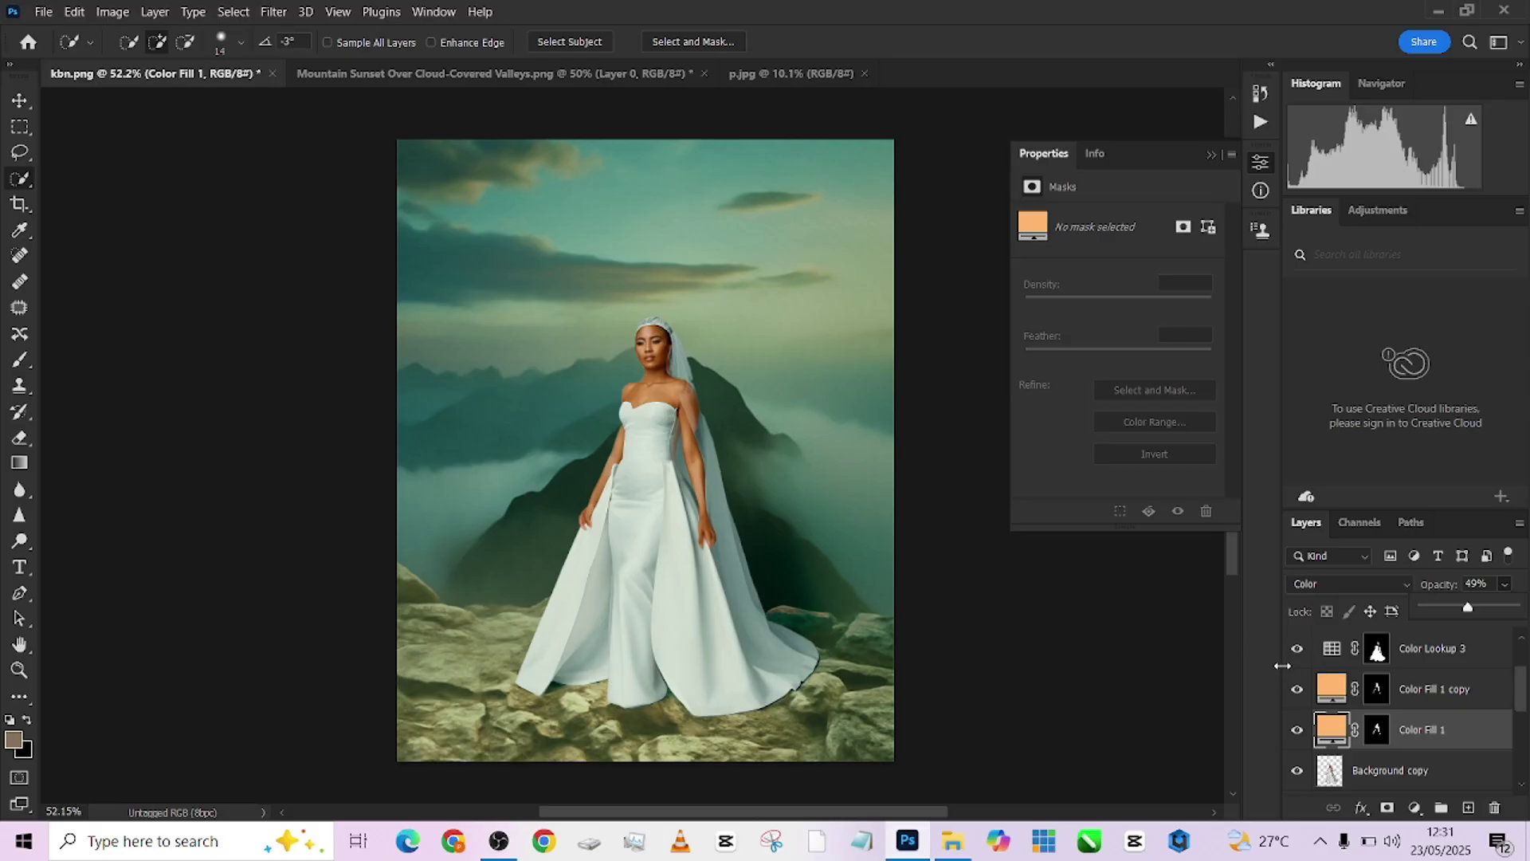
pyautogui.scroll(2, 1361, 722)
pyautogui.click(1470, 644)
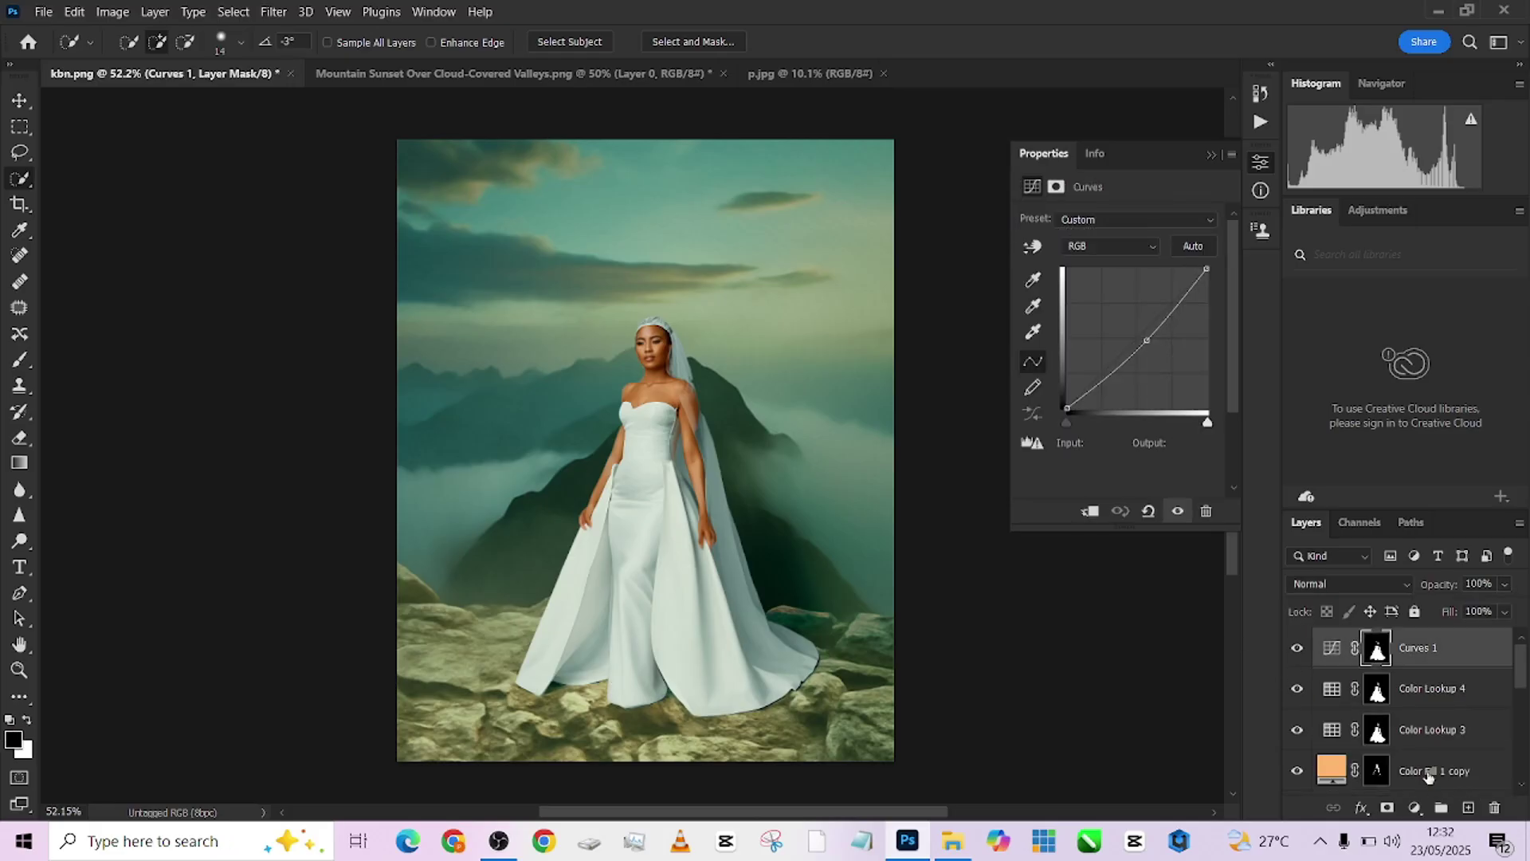
pyautogui.click(1415, 810)
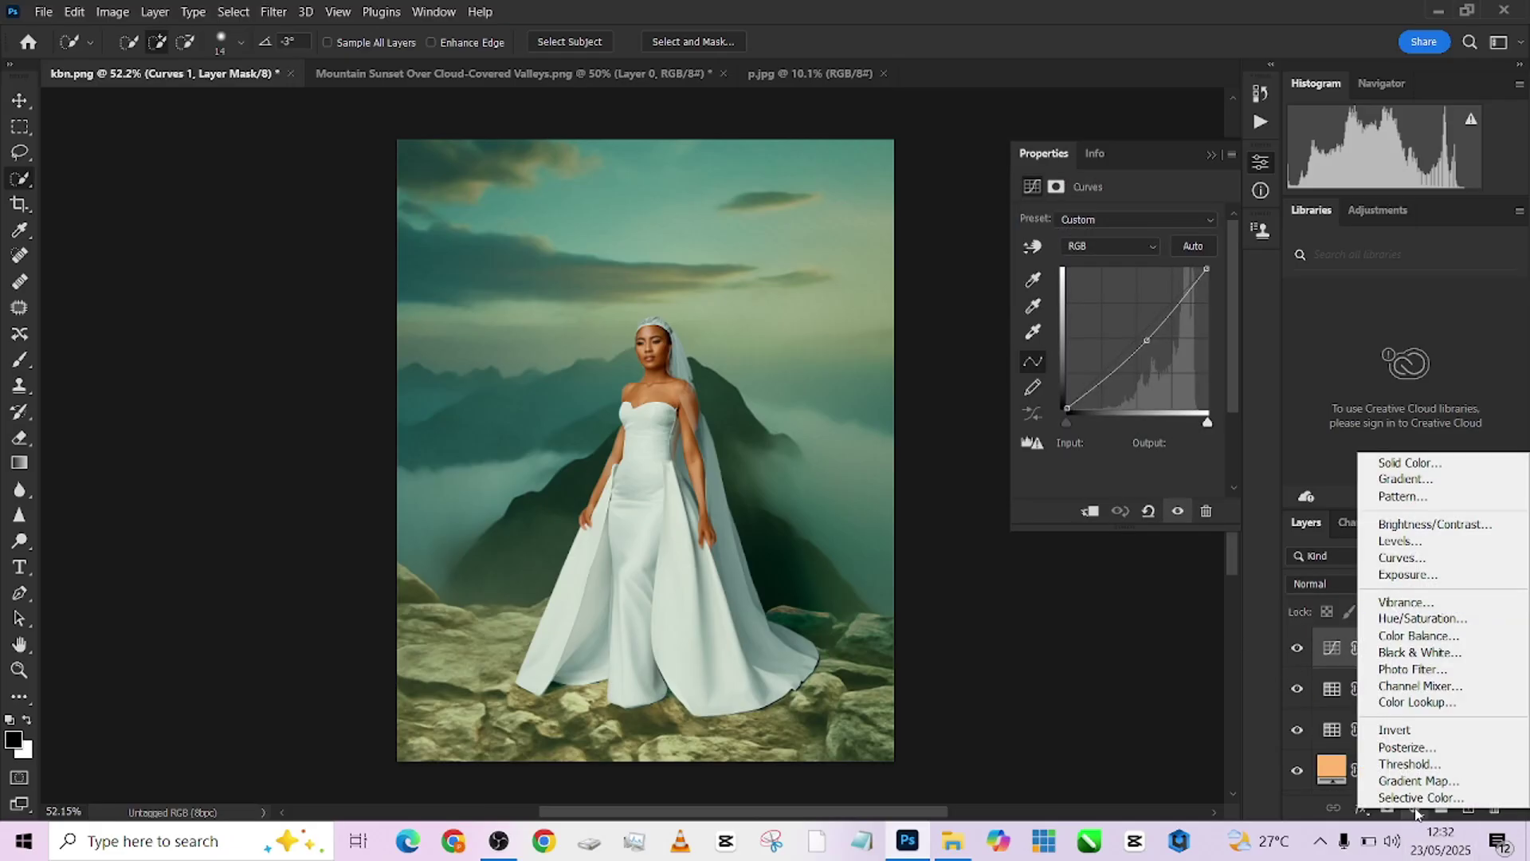
pyautogui.click(1403, 557)
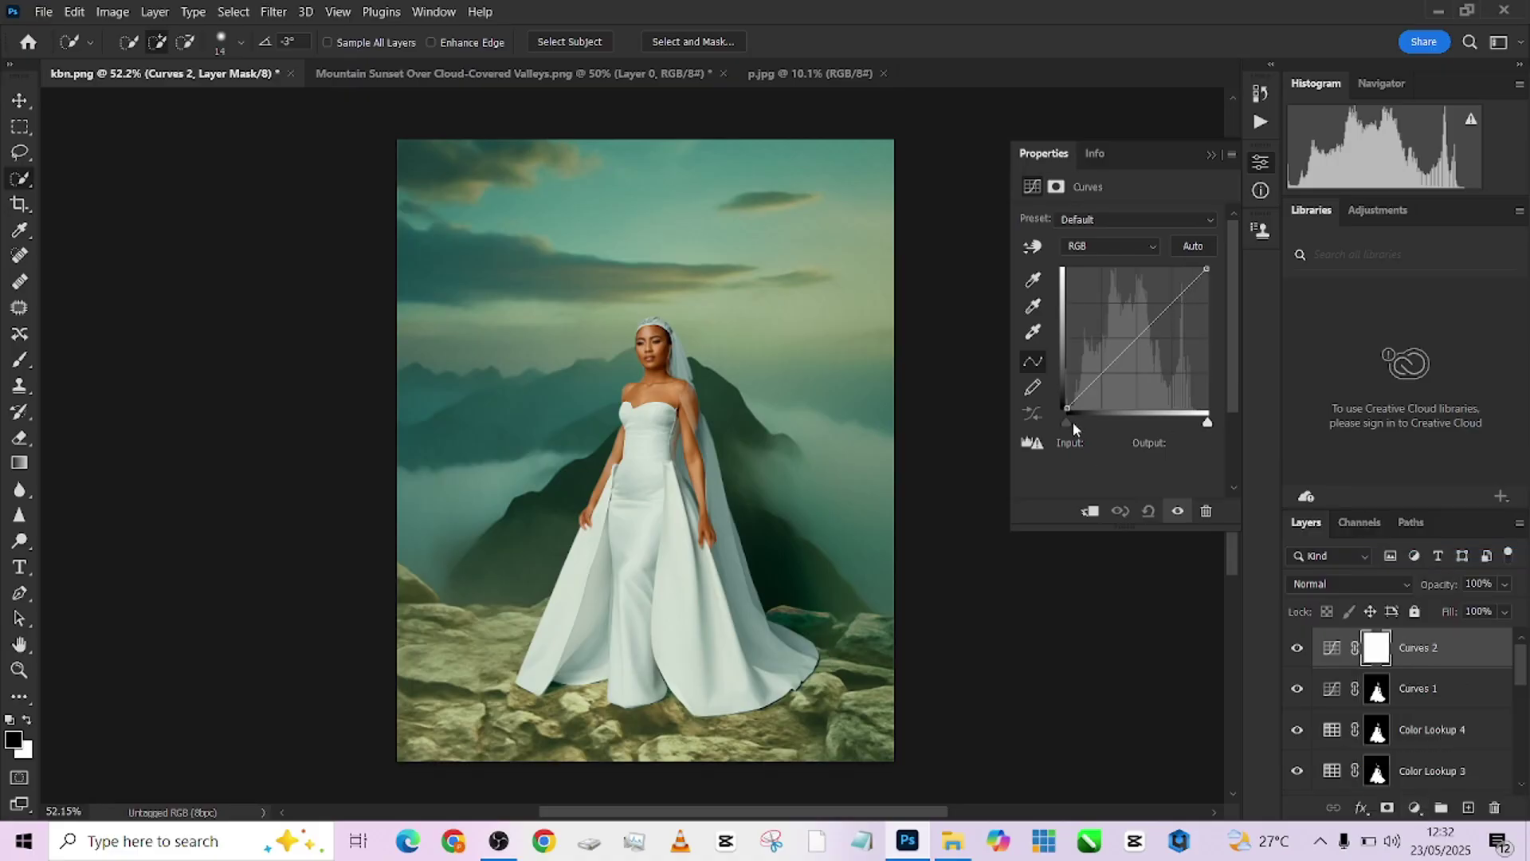
pyautogui.moveTo(1073, 423); pyautogui.dragTo(1075, 421)
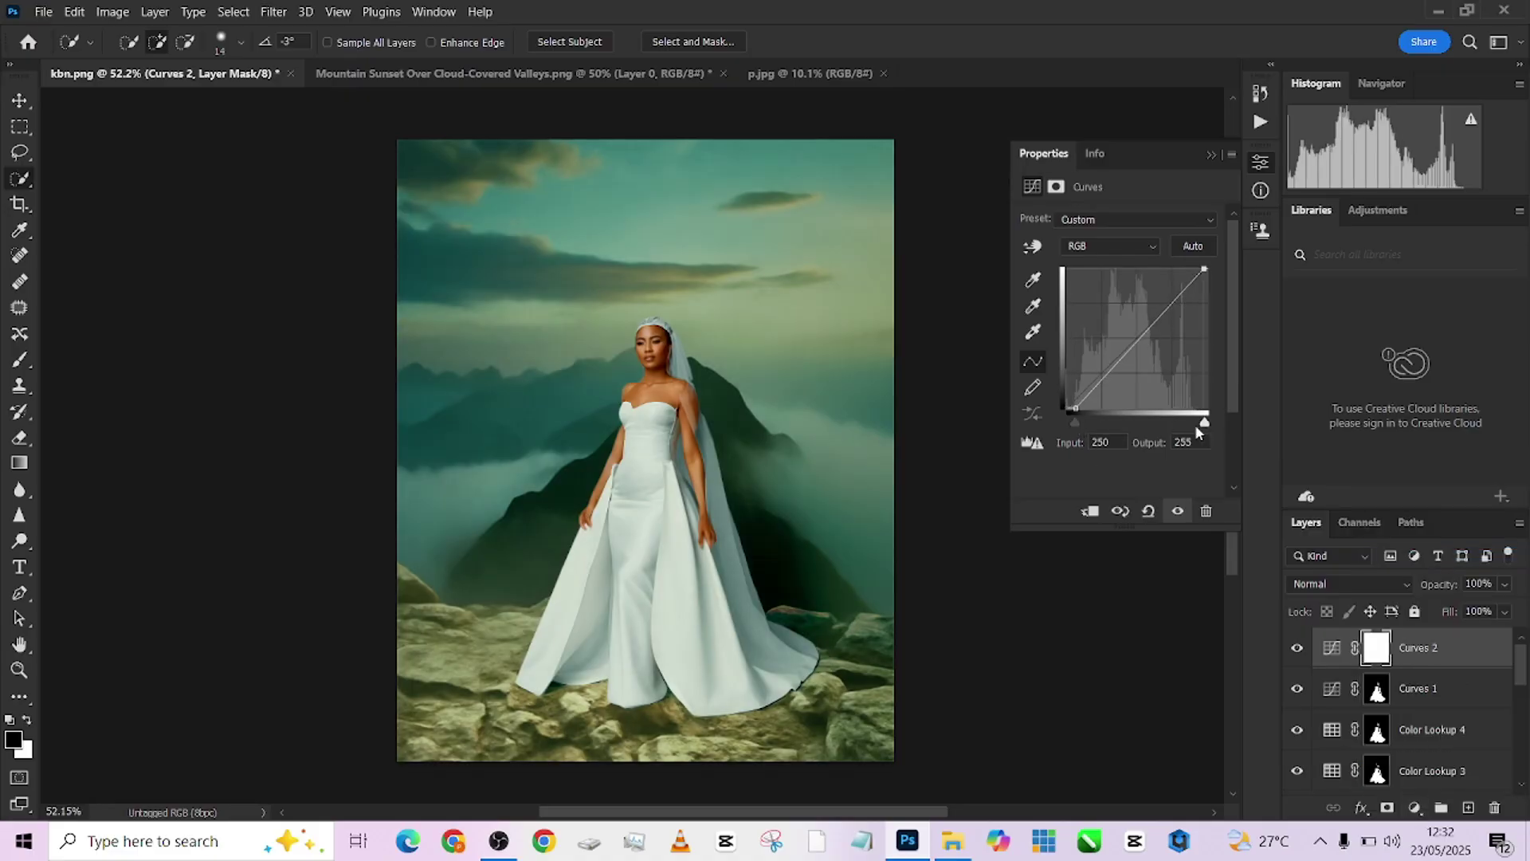
pyautogui.moveTo(1206, 424); pyautogui.dragTo(1194, 427)
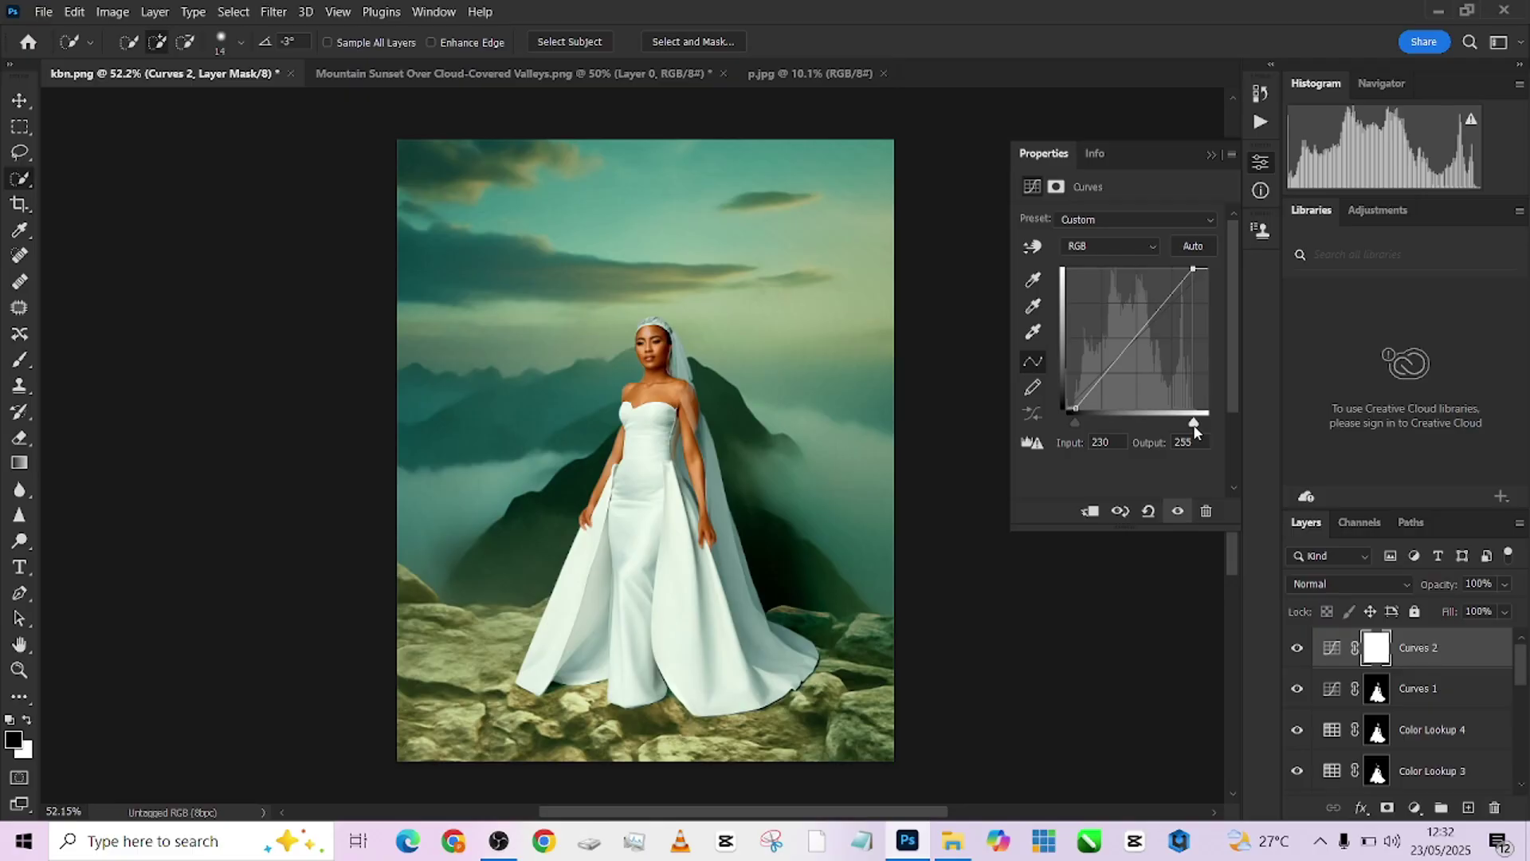
# Invert the Curves 2 mask and paint white over the rocks, the dark mountain beside the bride and the clouds
pyautogui.hotkey('ctrl', 'i')
pyautogui.press('b')
pyautogui.press('x')
pyautogui.moveTo(448, 689); pyautogui.dragTo(454, 707)
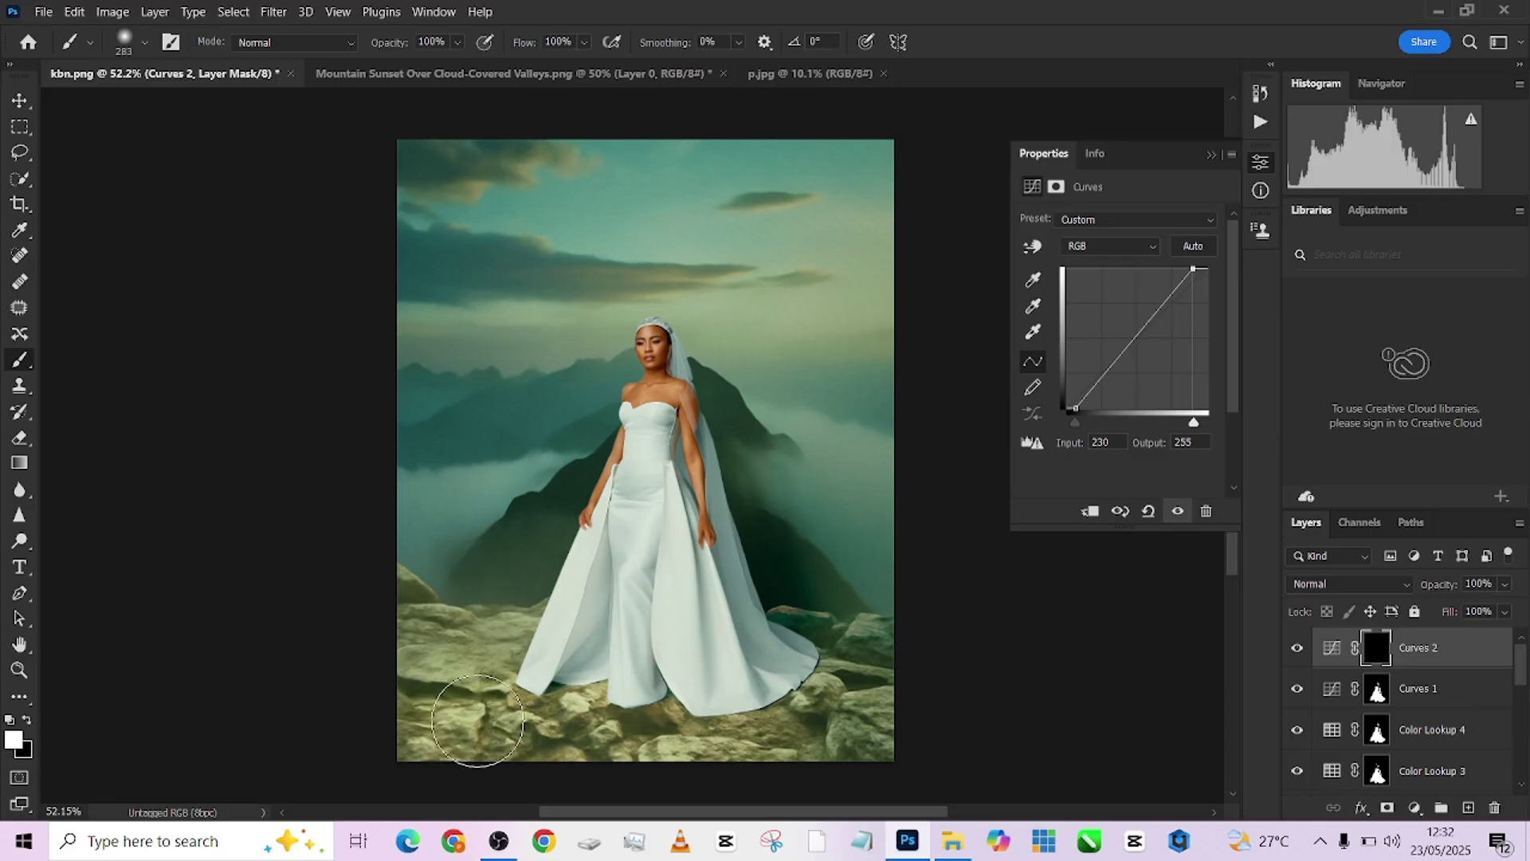
pyautogui.moveTo(416, 622)
pyautogui.mouseDown()
pyautogui.moveTo(534, 693)
pyautogui.moveTo(741, 737)
pyautogui.moveTo(854, 707)
pyautogui.moveTo(860, 659)
pyautogui.moveTo(883, 675)
pyautogui.mouseUp()
pyautogui.moveTo(770, 680); pyautogui.dragTo(775, 557)
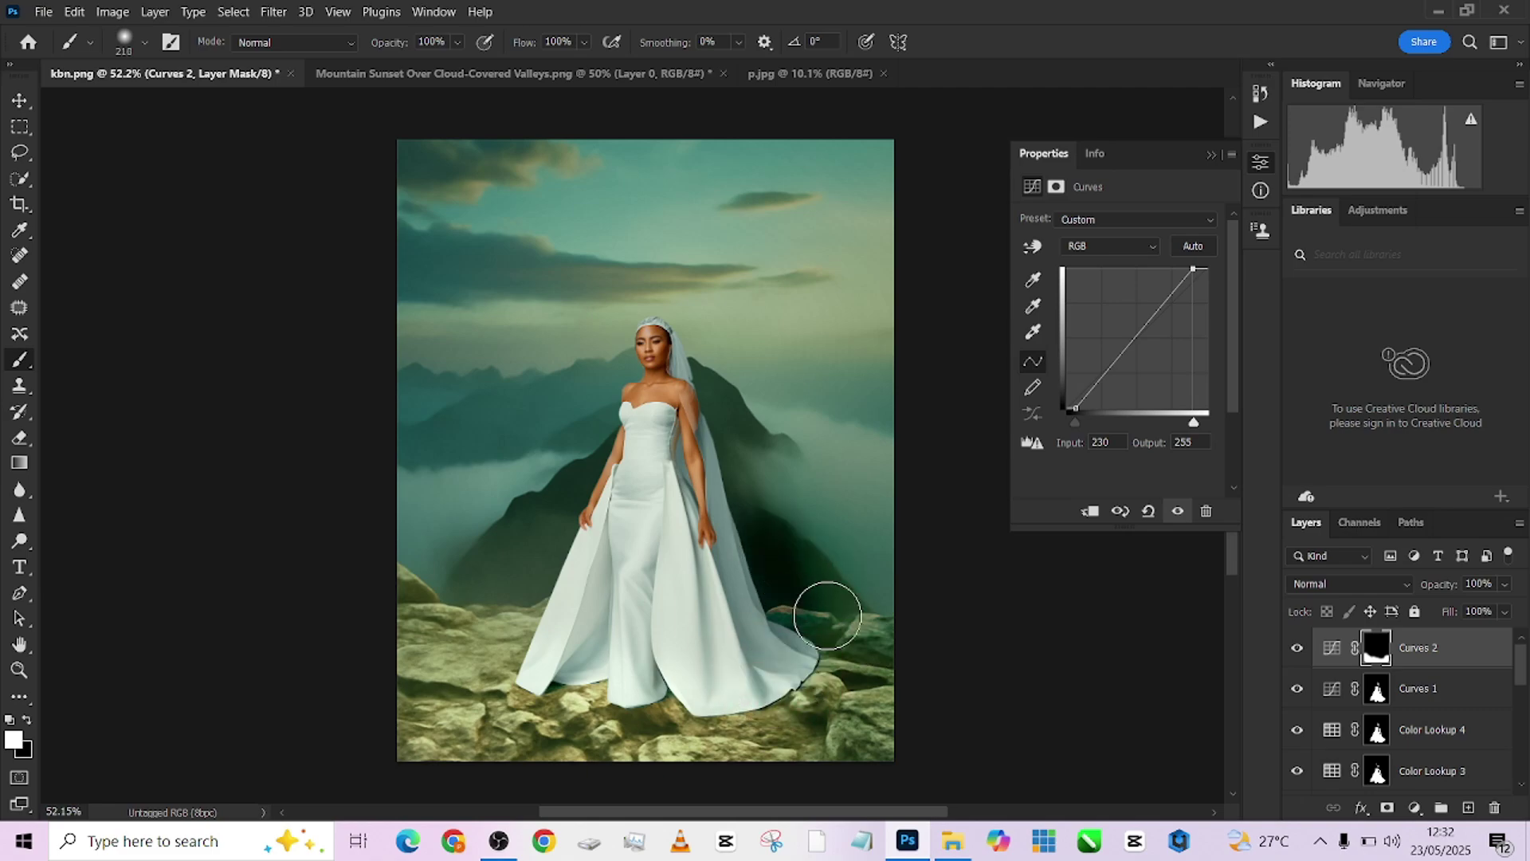
pyautogui.moveTo(725, 401); pyautogui.dragTo(705, 401)
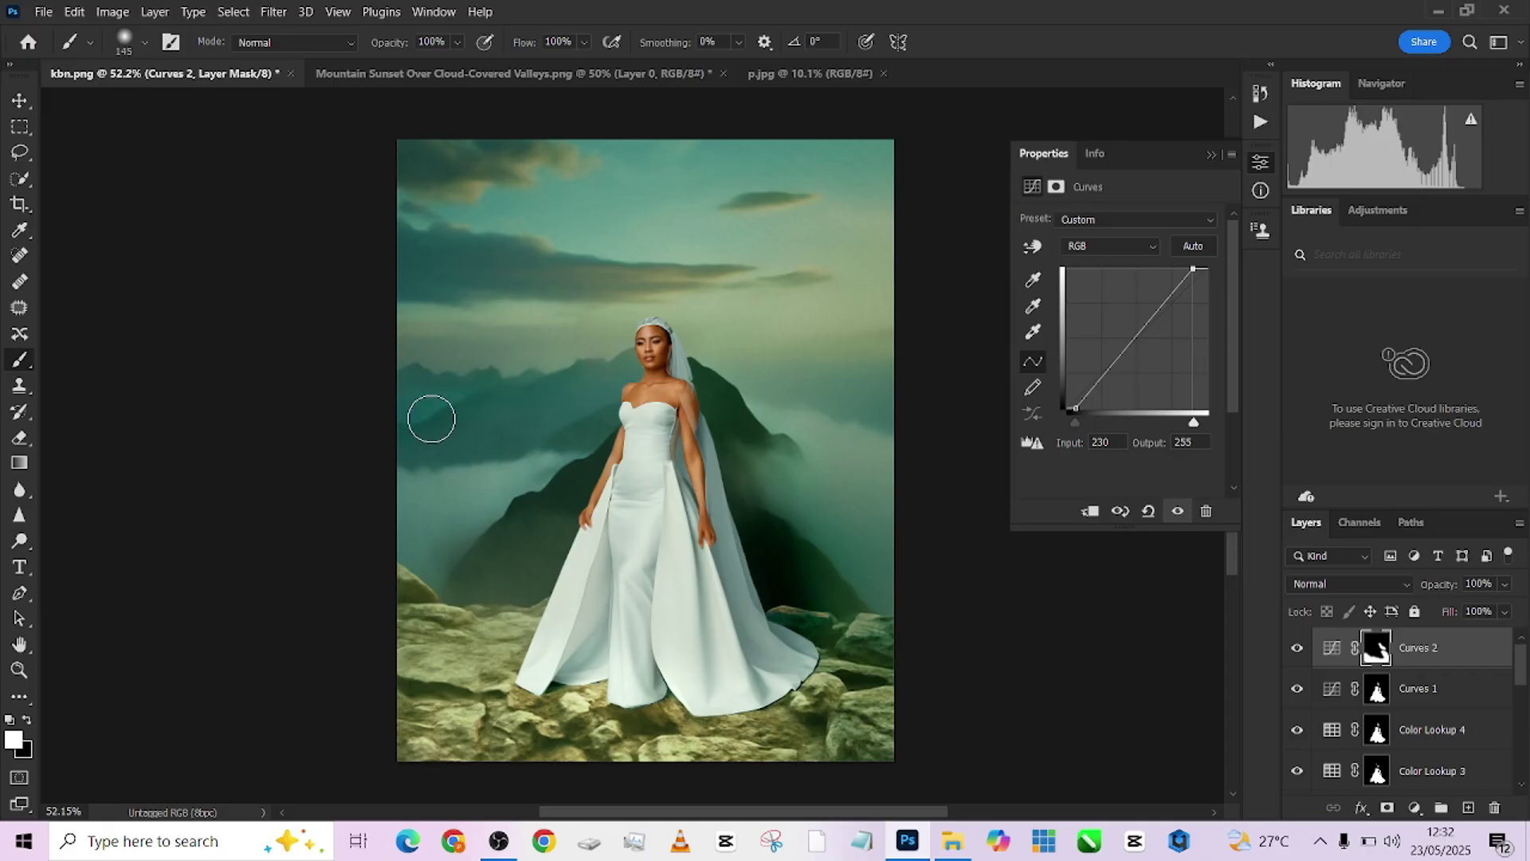
pyautogui.moveTo(386, 177); pyautogui.dragTo(720, 209)
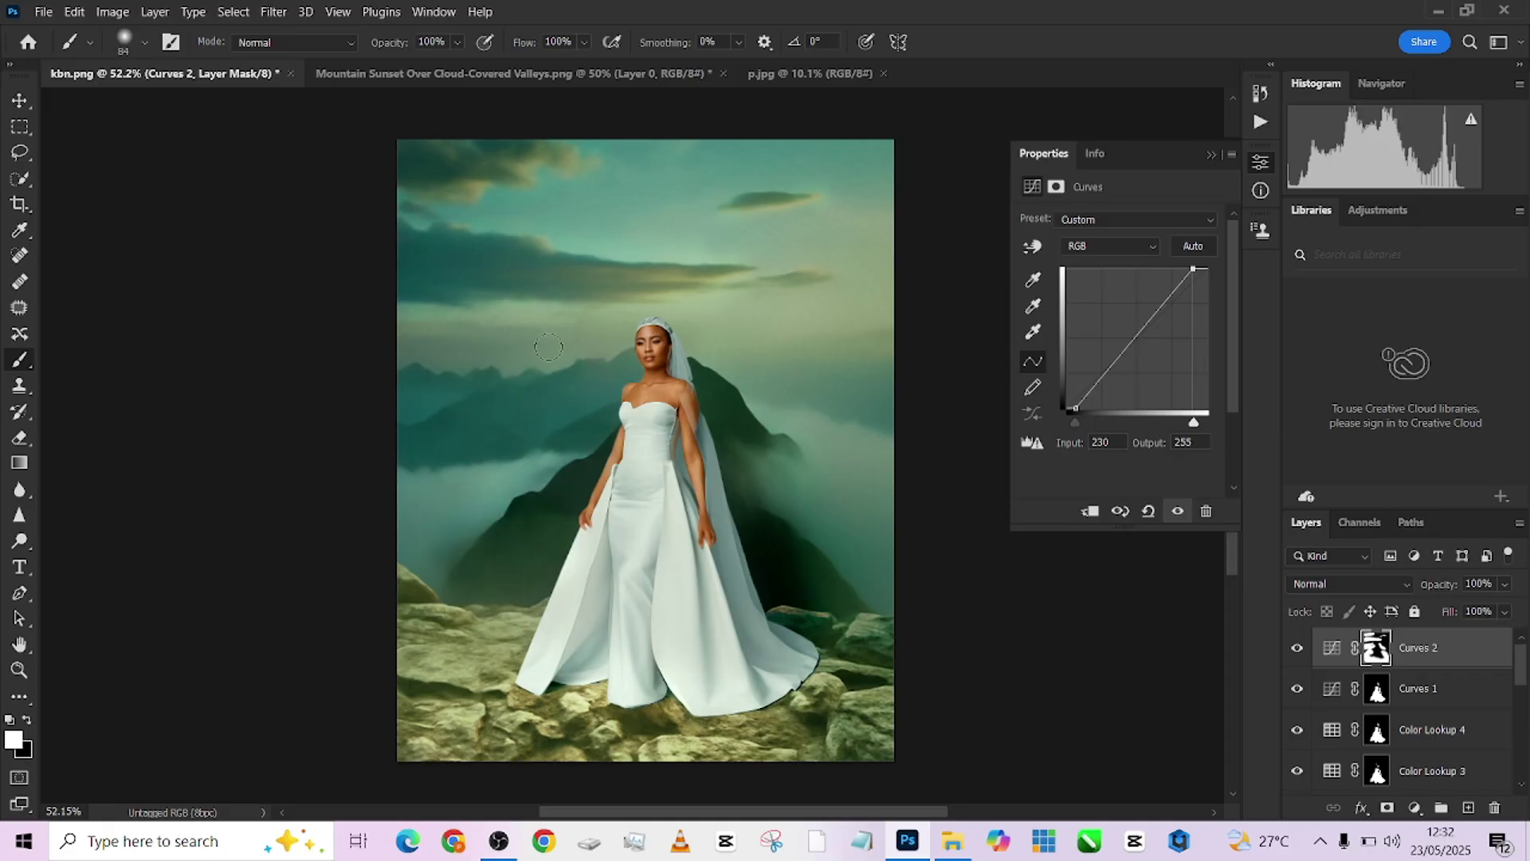
pyautogui.scroll(-2, 661, 478)
pyautogui.scroll(1, 660, 478)
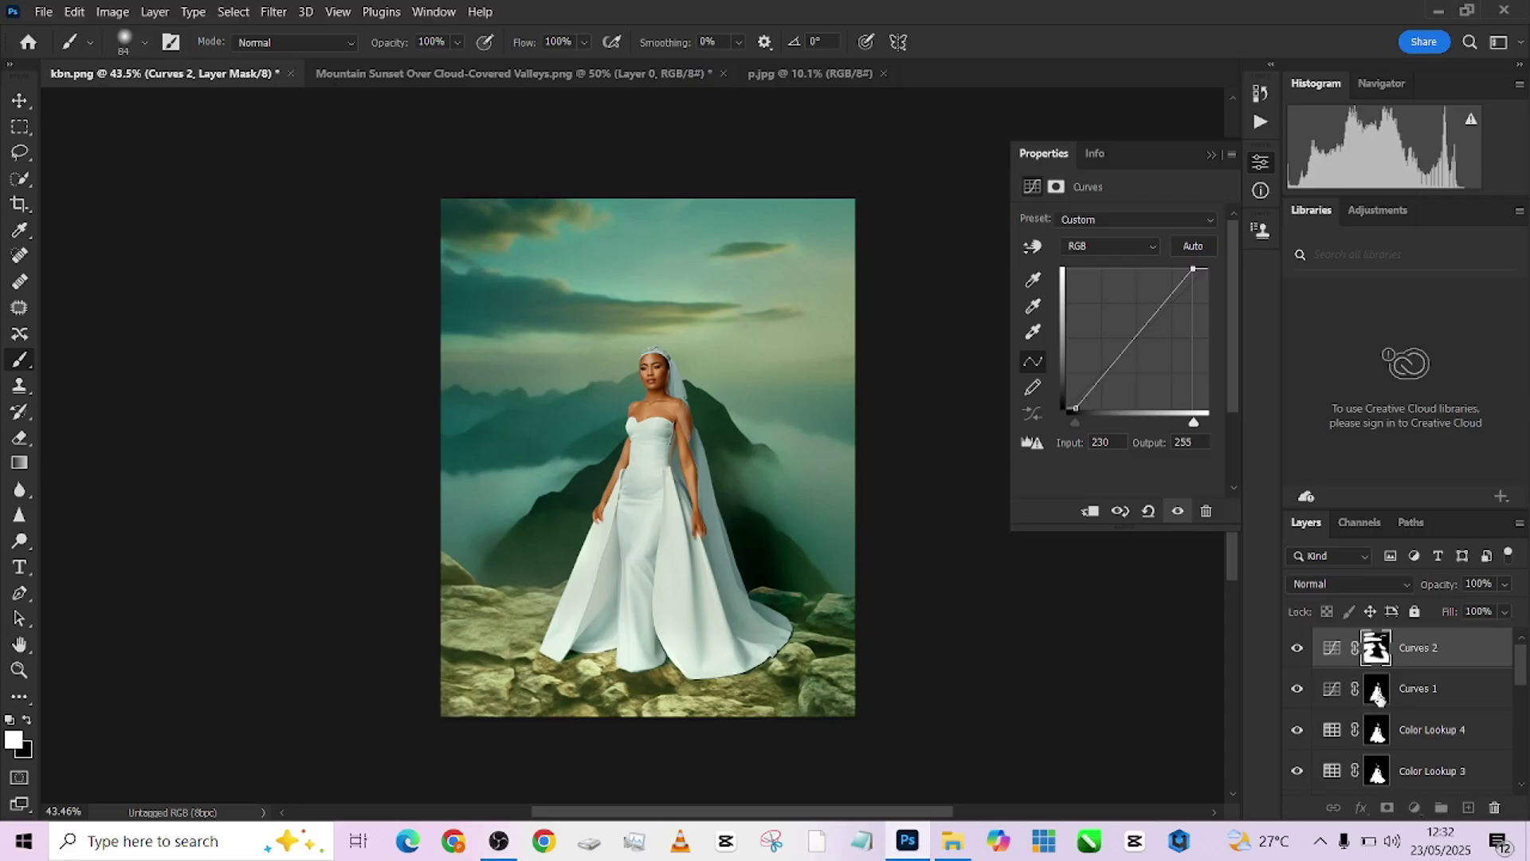
# Add a Curves adjustment above the Color Fill 1 copy layer and give it the skin mask
pyautogui.click(1378, 690)
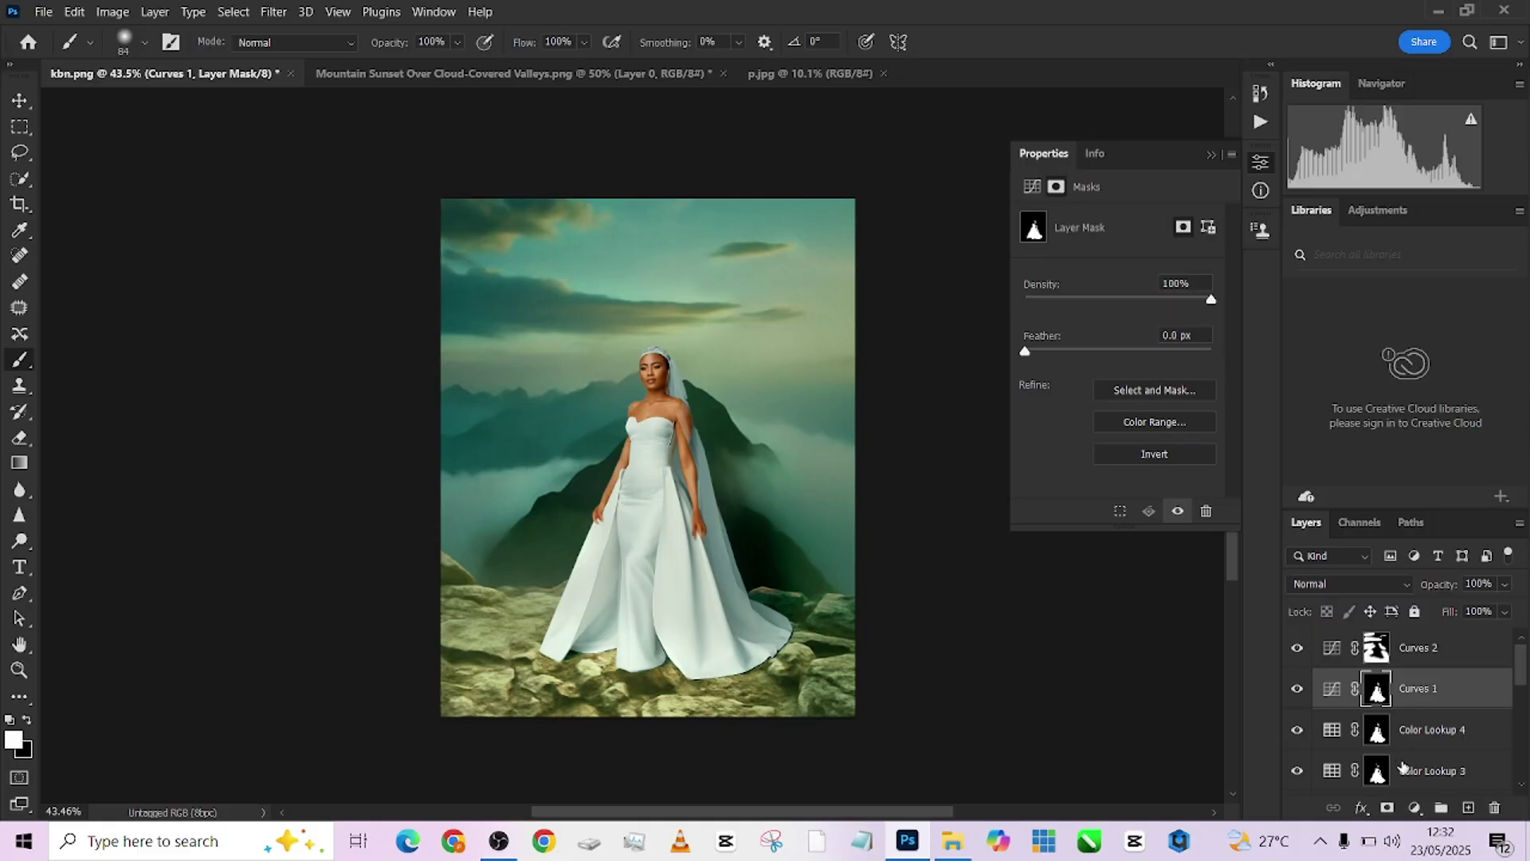
pyautogui.scroll(-3, 1391, 725)
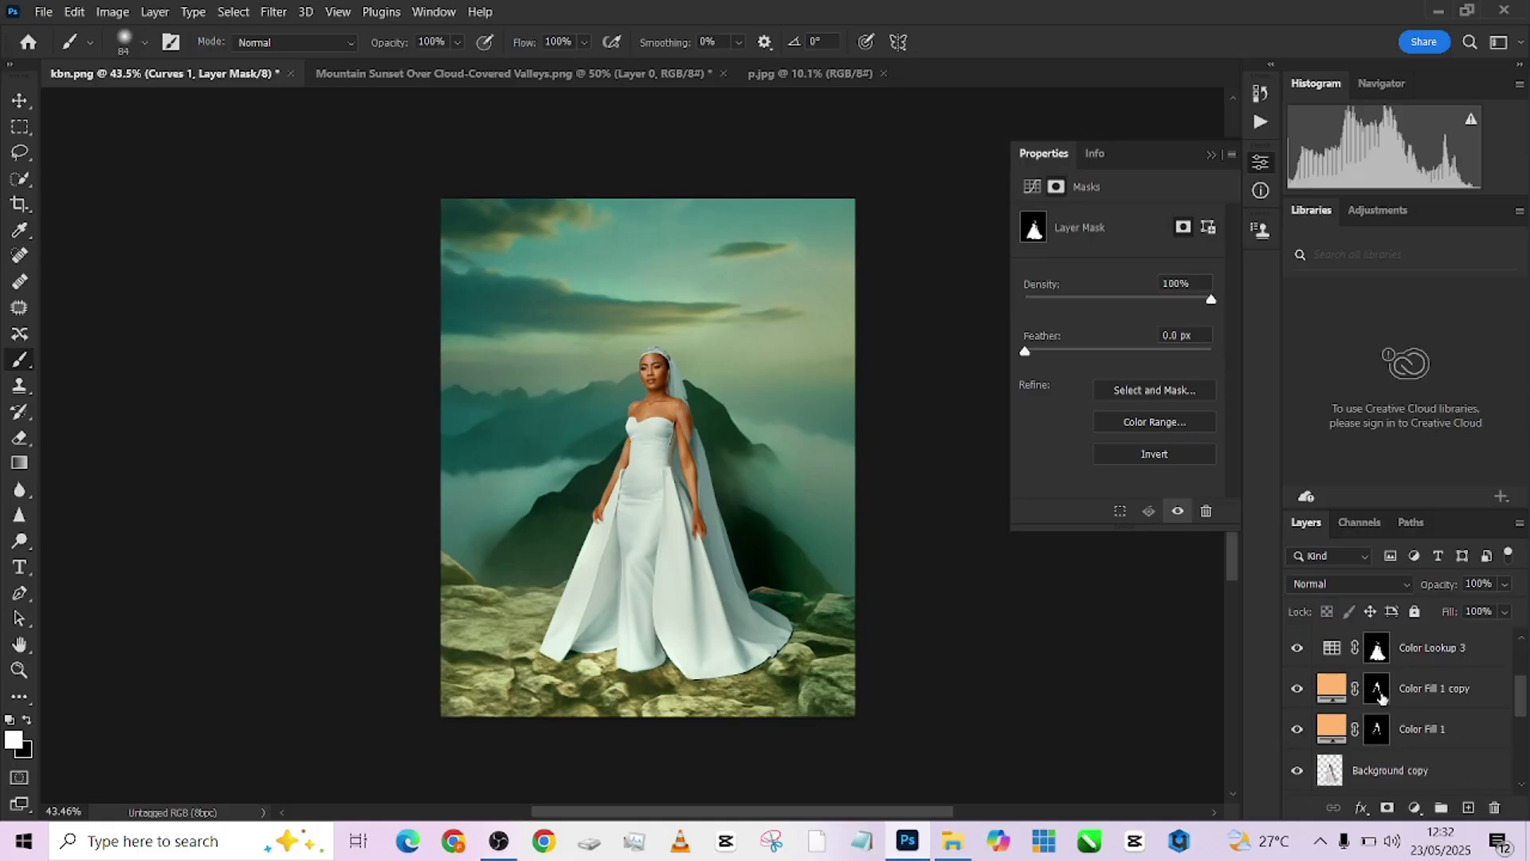
pyautogui.click(1379, 690)
pyautogui.click(1414, 808)
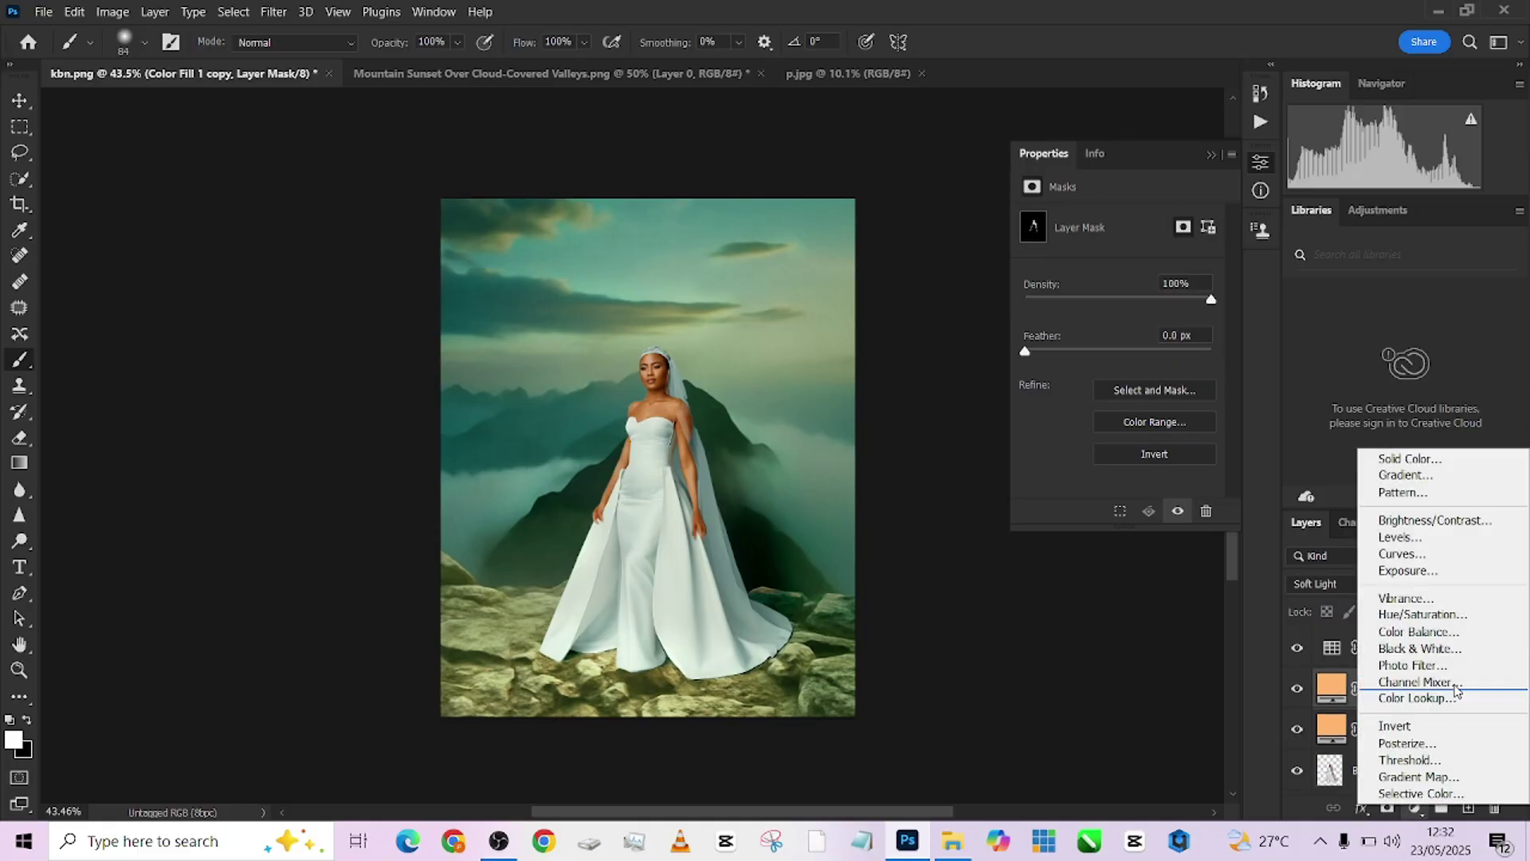
pyautogui.click(1405, 554)
pyautogui.moveTo(1376, 730); pyautogui.dragTo(1379, 693)
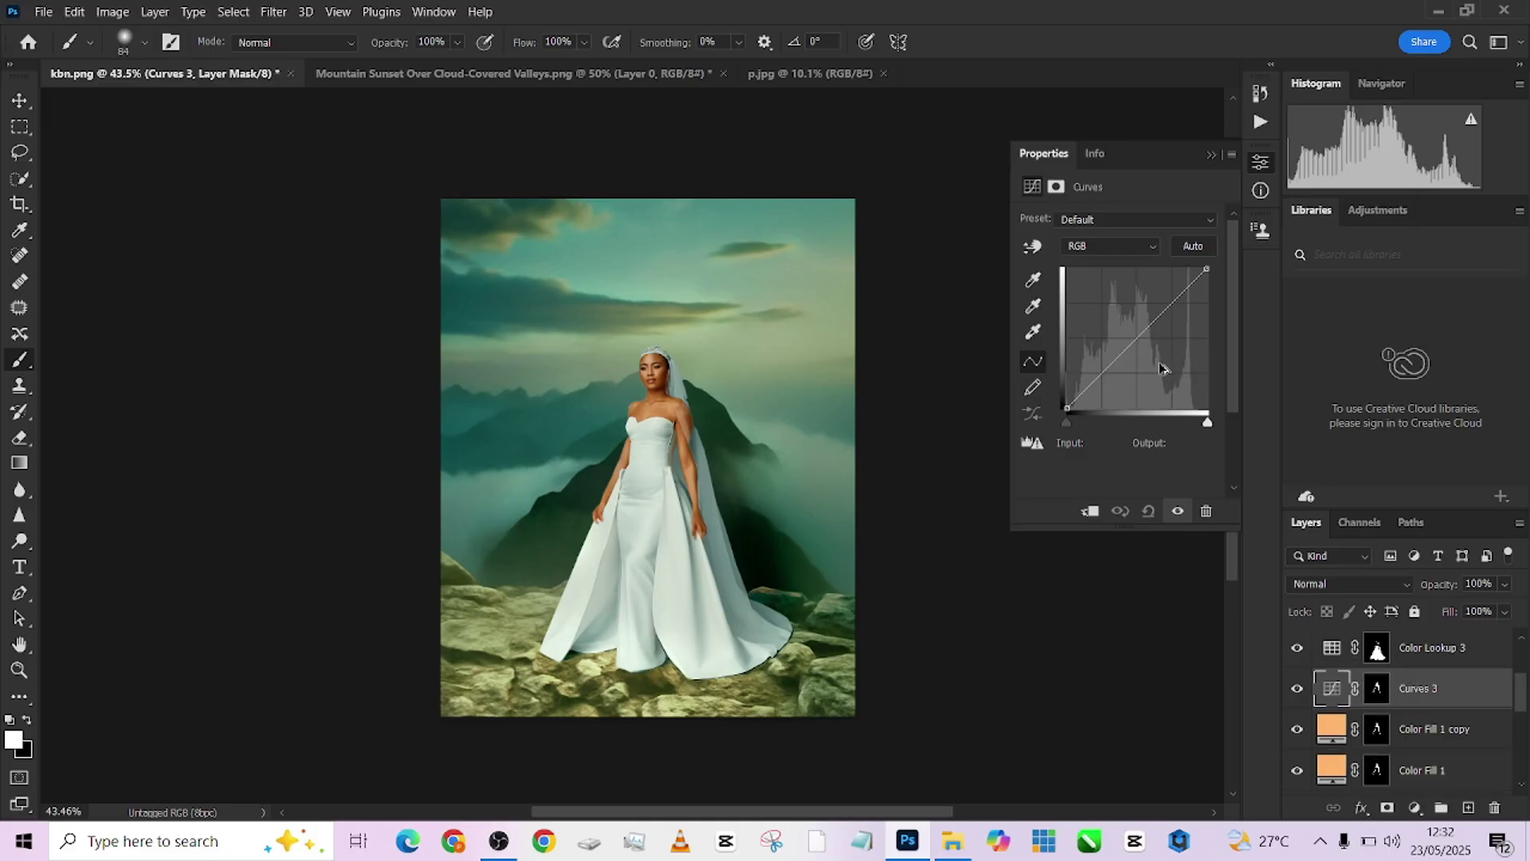
# Brighten the skin with a midtone point on the Curves 3 curve at input 115, output 128
pyautogui.click(1341, 697)
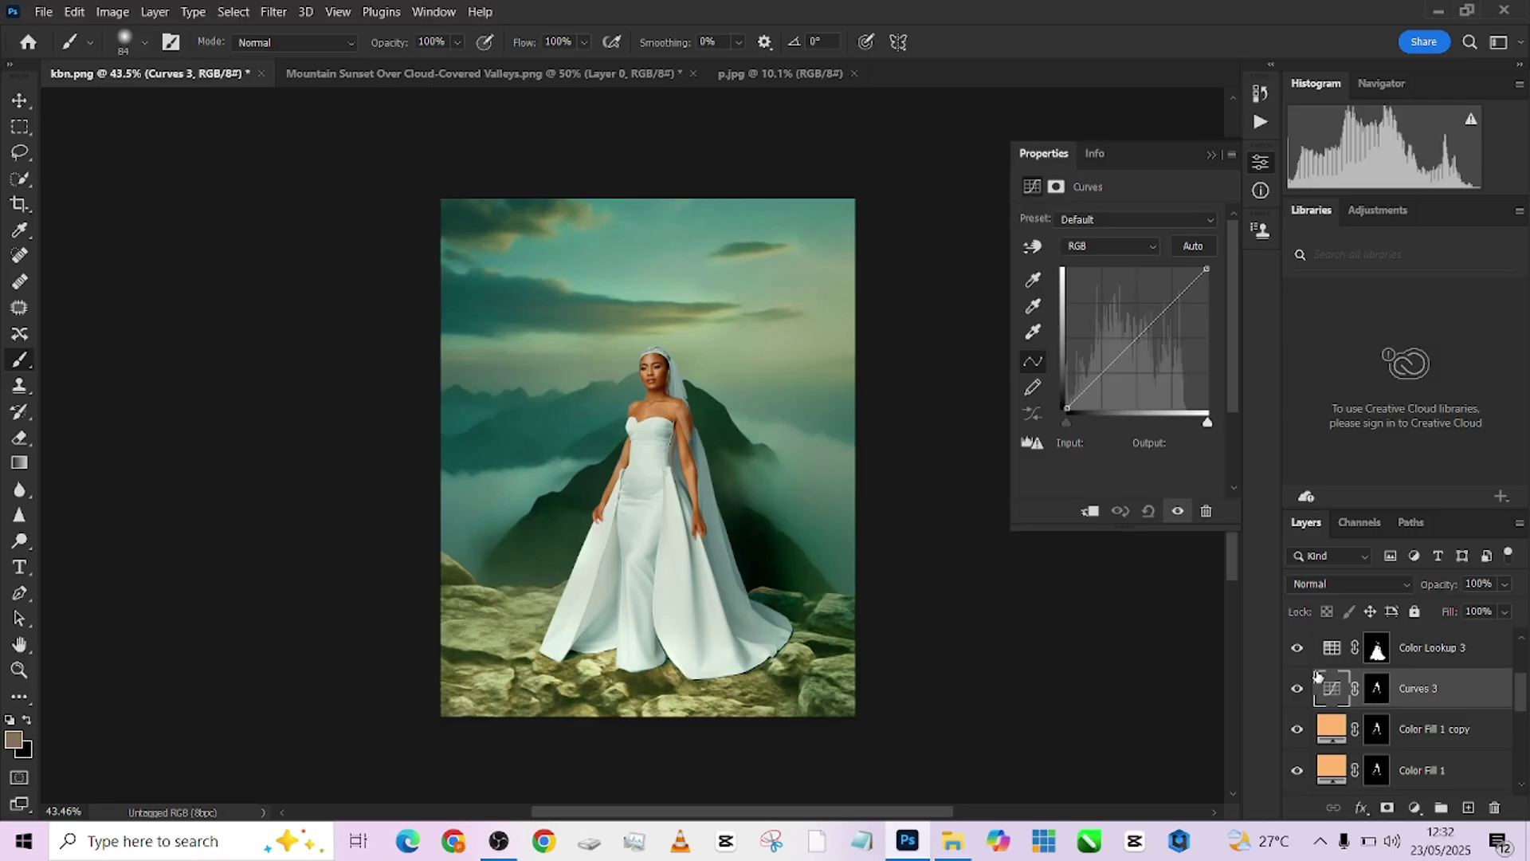
pyautogui.click(1130, 338)
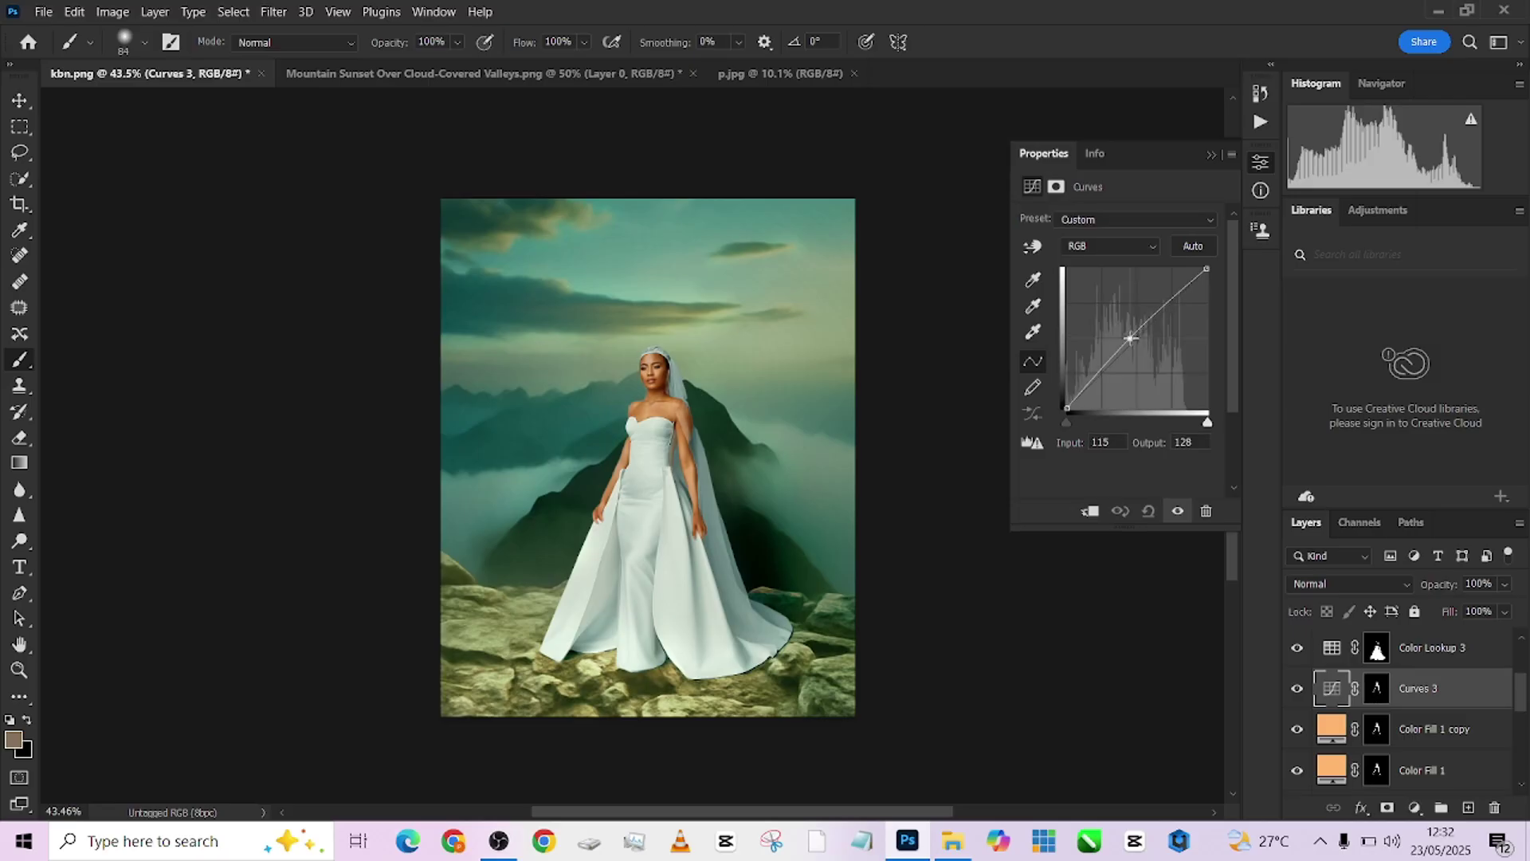
pyautogui.scroll(2, 930, 457)
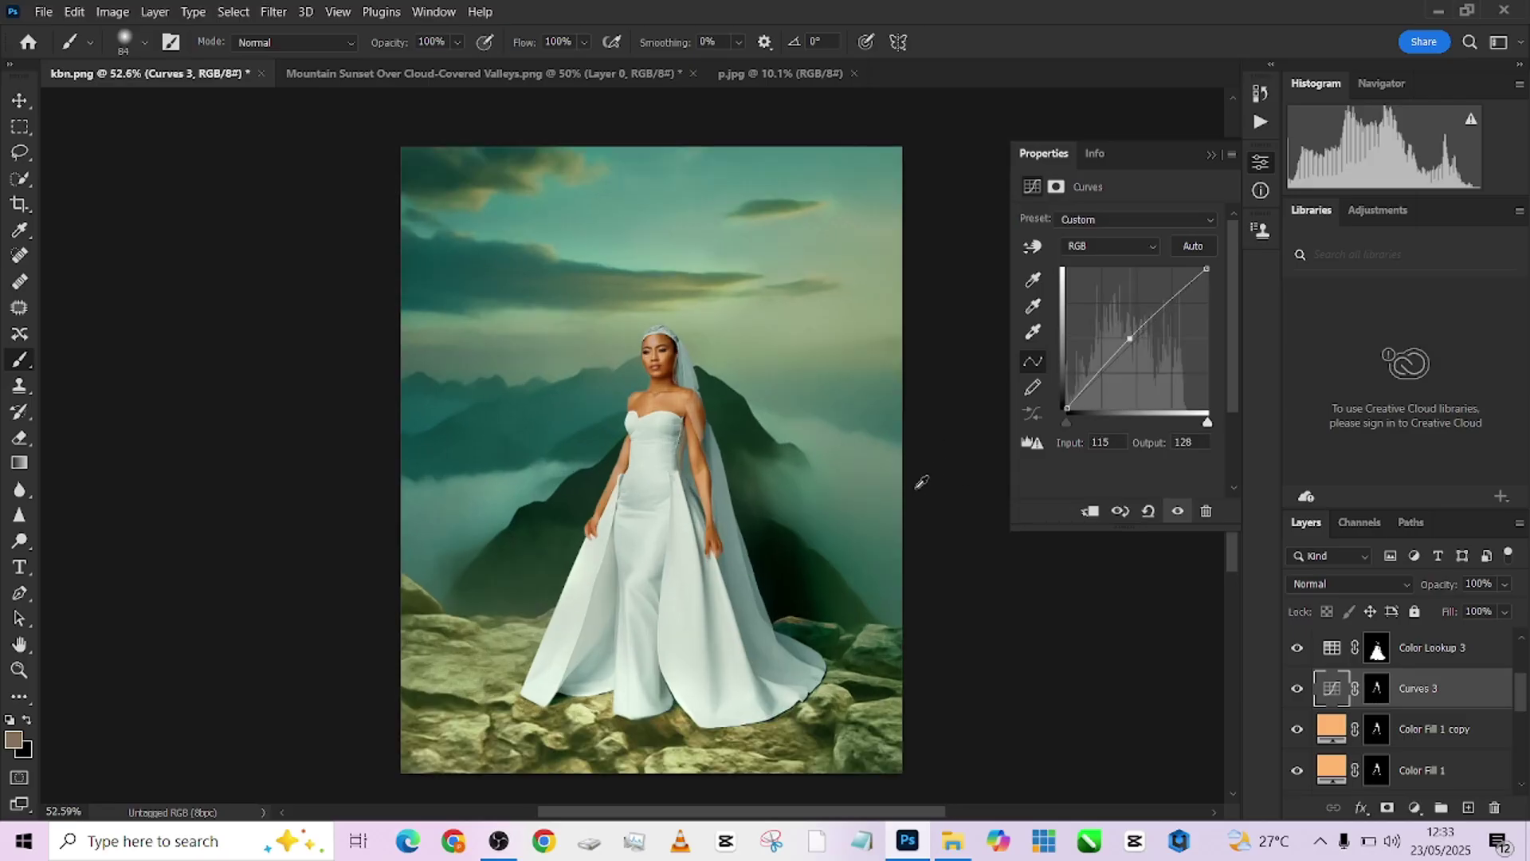
pyautogui.scroll(3, 877, 499)
pyautogui.scroll(-2, 699, 550)
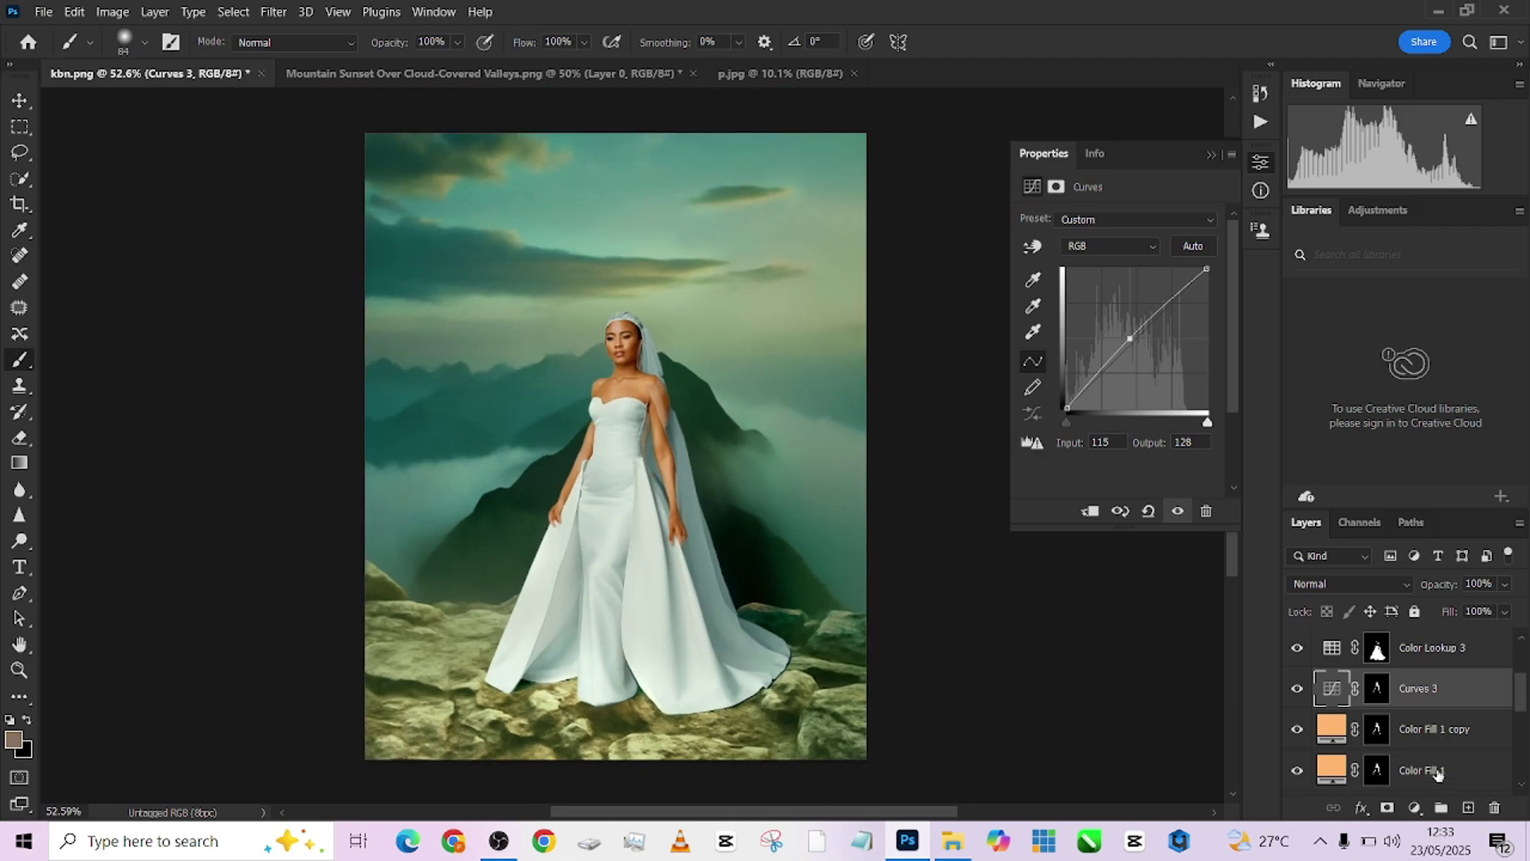
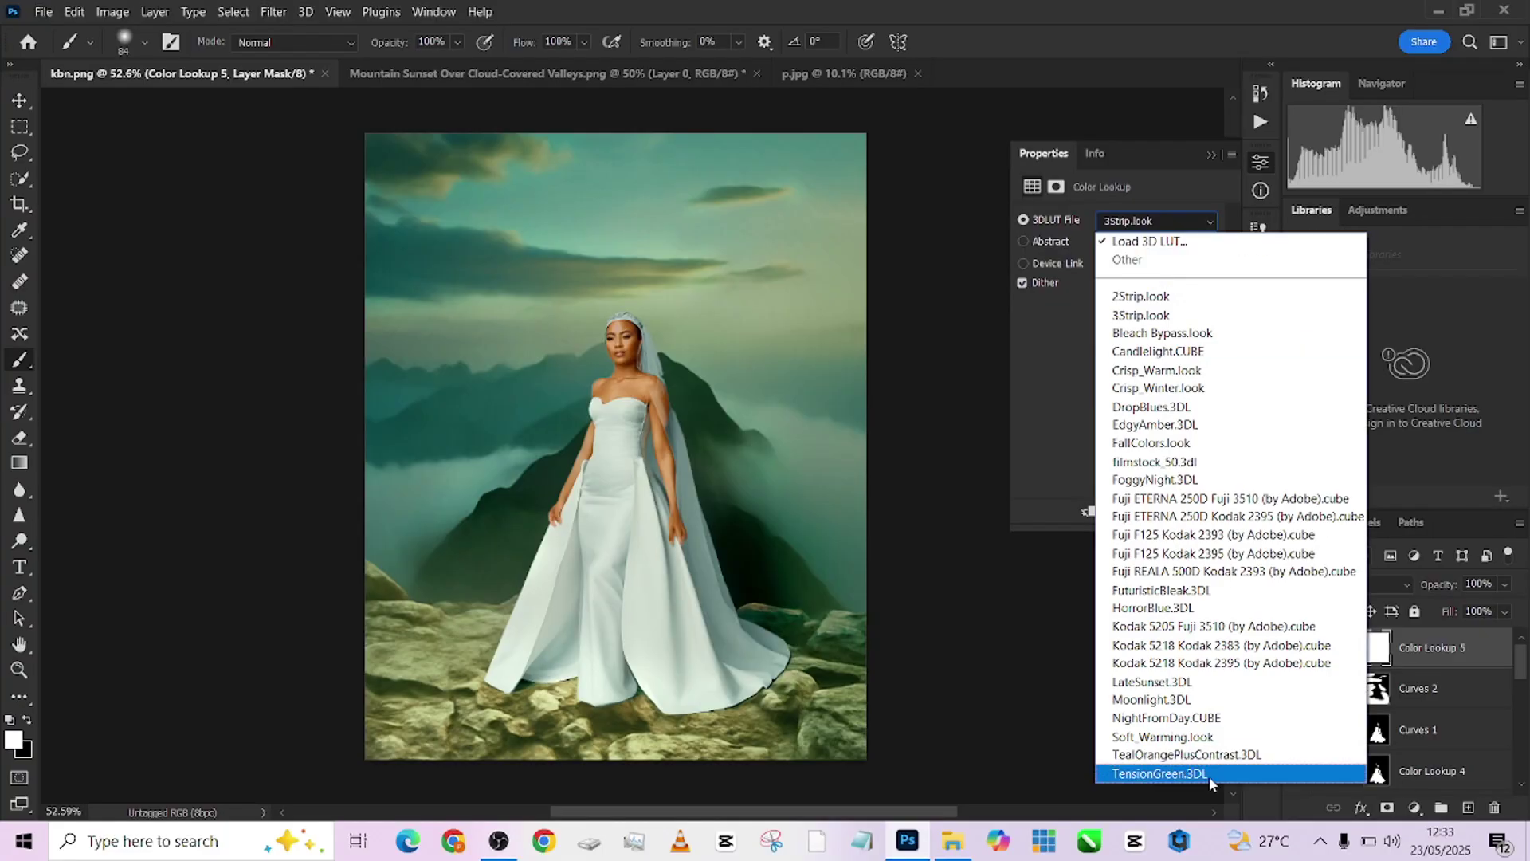
# Compare the 3D LUT looks for the Color Lookup 5 layer, starting from TensionGreen.3DL, and settle on HorrorBlue.3DL
pyautogui.click(1209, 771)
pyautogui.press('Up')
pyautogui.press('Up')
pyautogui.press('Down')
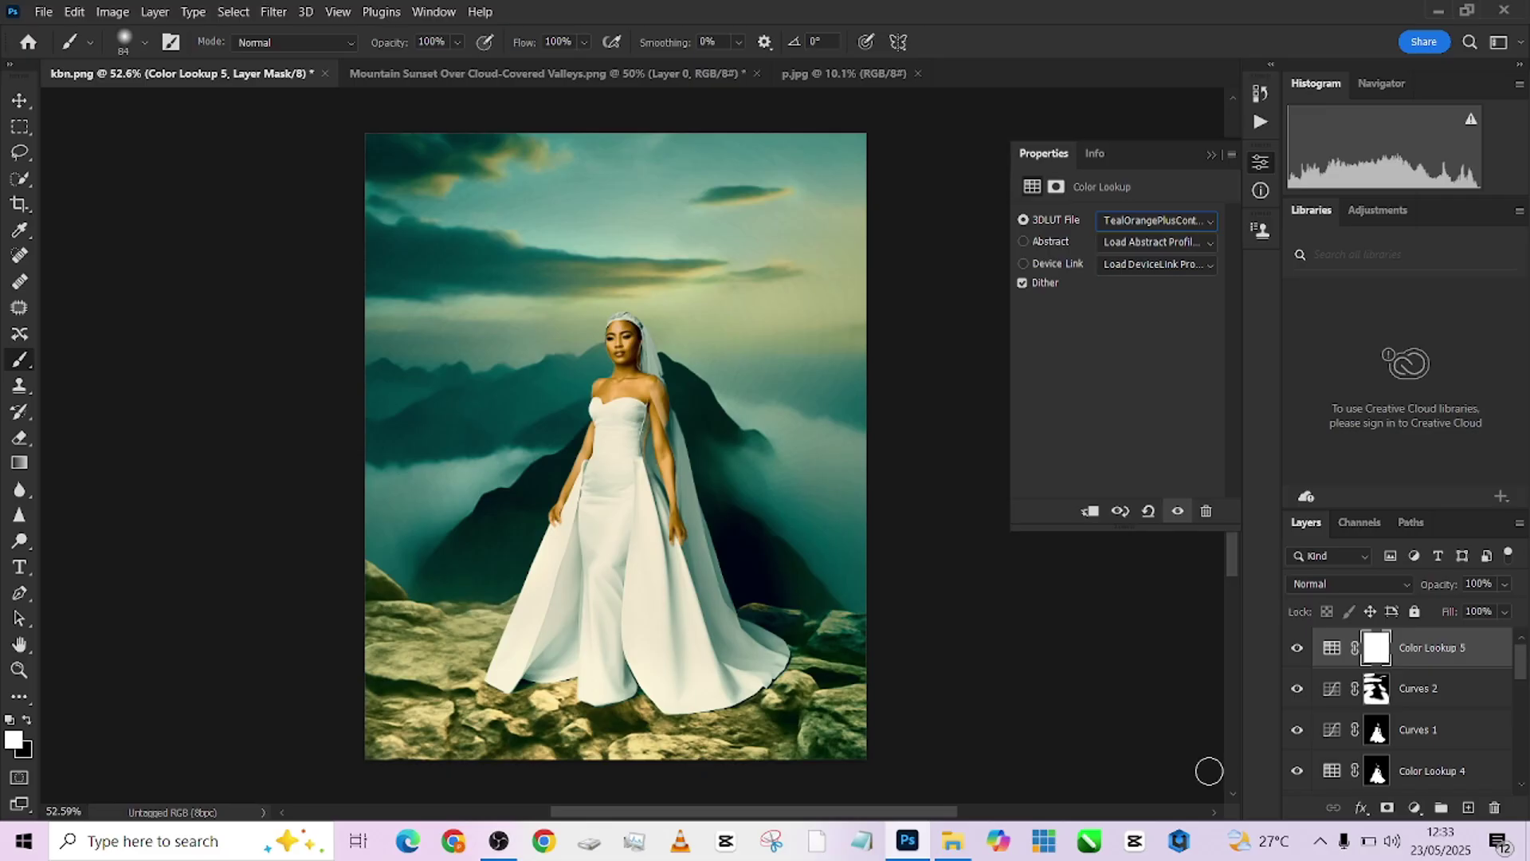
pyautogui.press('Up')
pyautogui.press('Up')
pyautogui.press('Up')
pyautogui.press('Up')
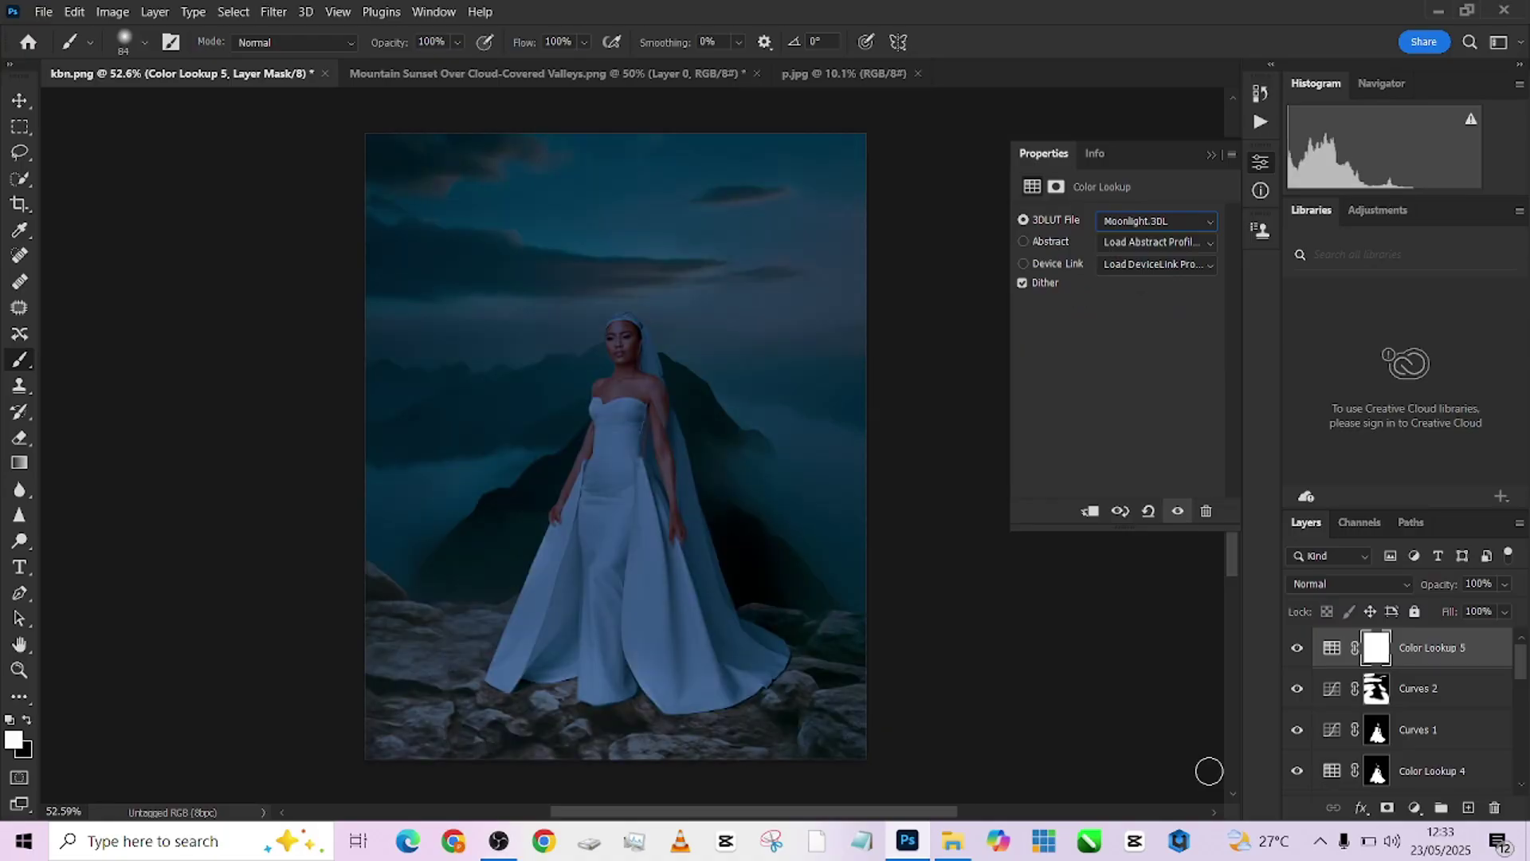
pyautogui.press('Up')
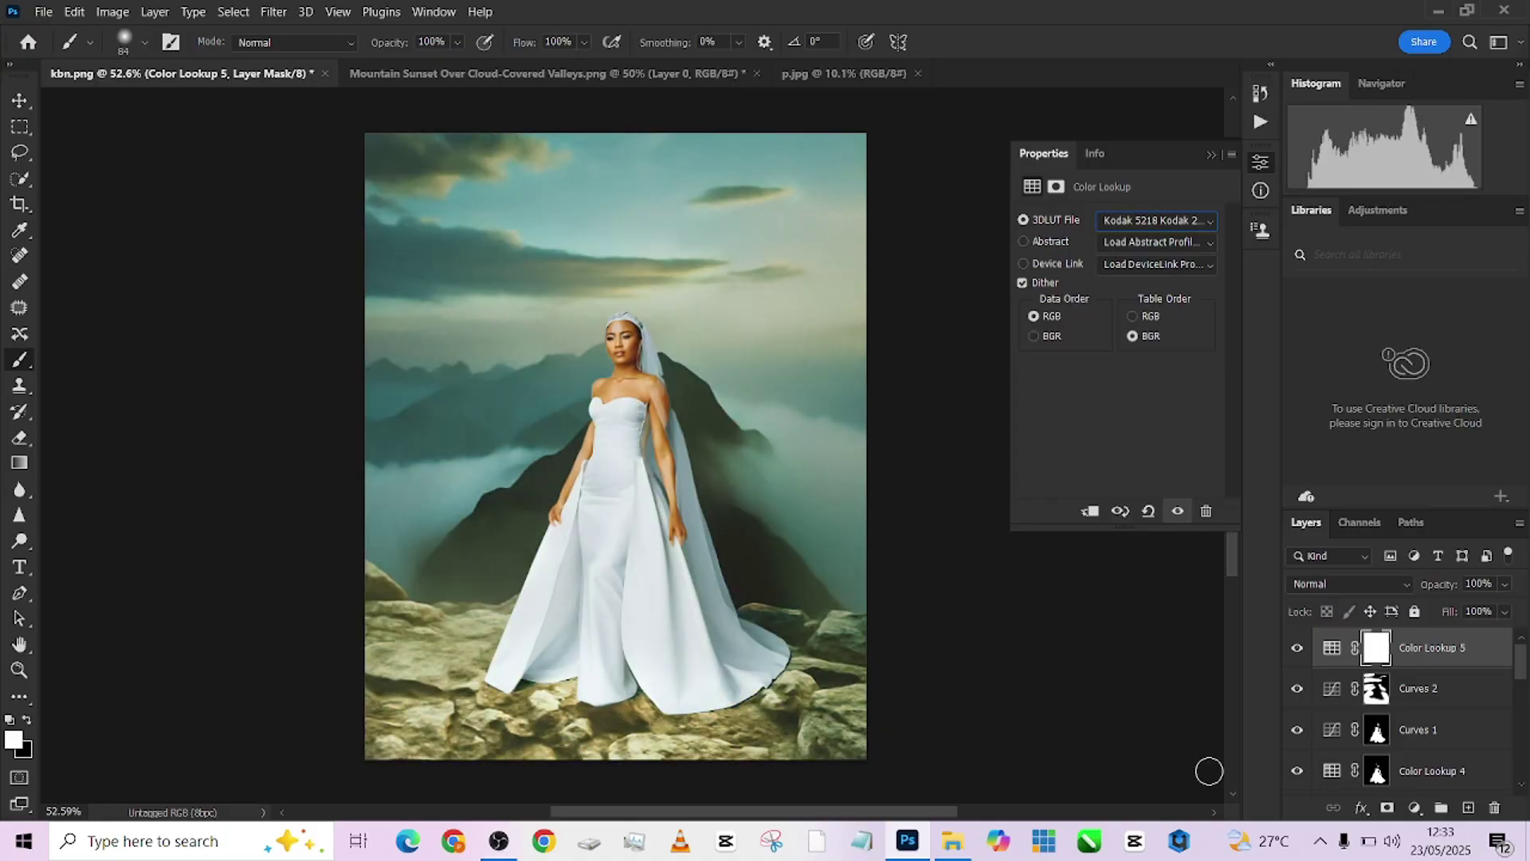
pyautogui.press('Up')
pyautogui.press('Up')
pyautogui.press('Up')
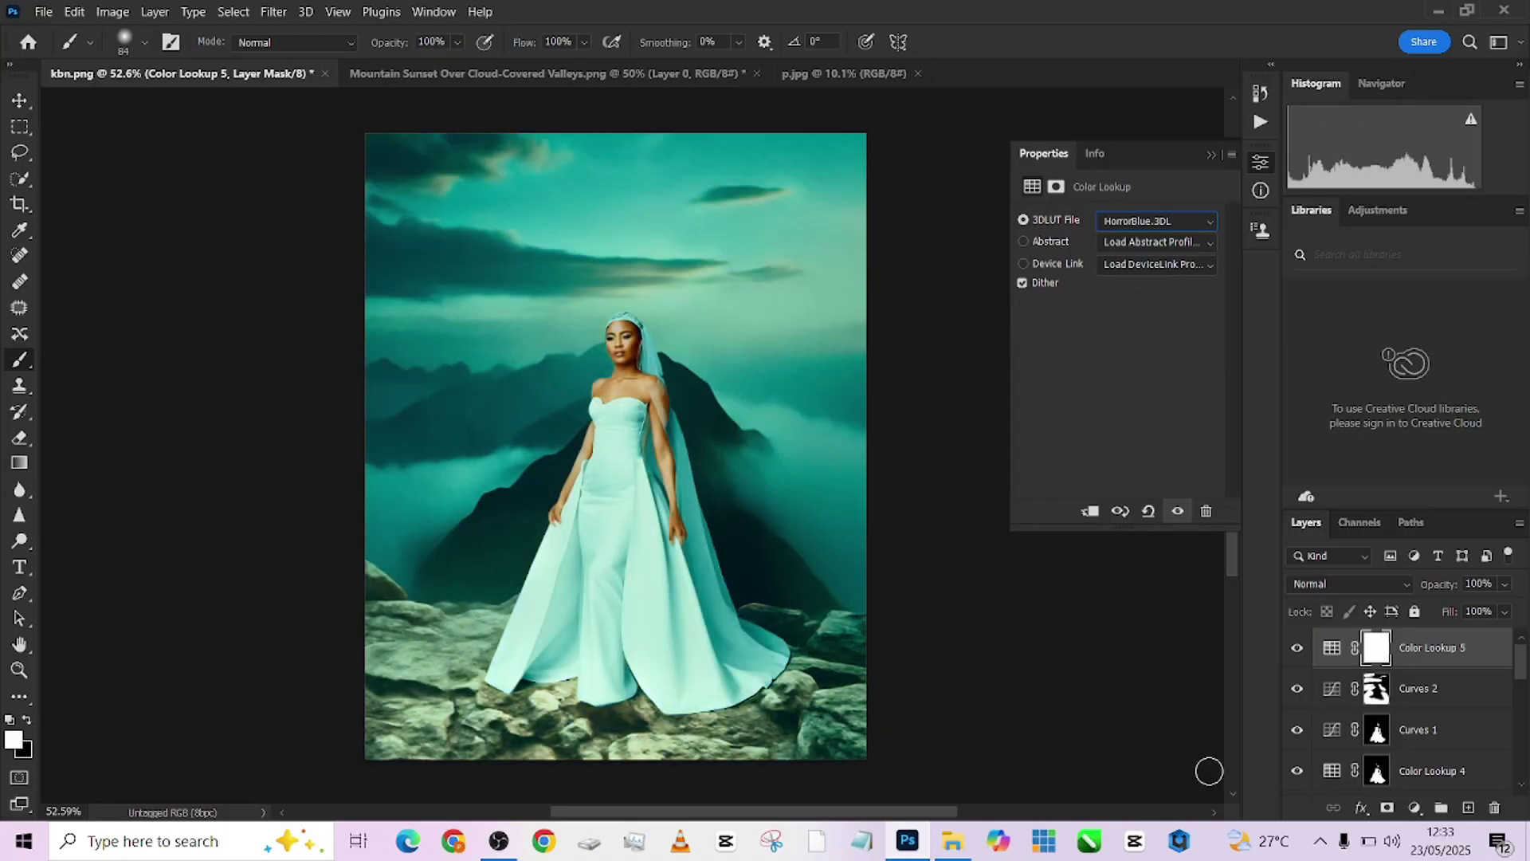
# Lower the Color Lookup 5 layer's fill to 21% and compare the image with and without it
pyautogui.click(1500, 612)
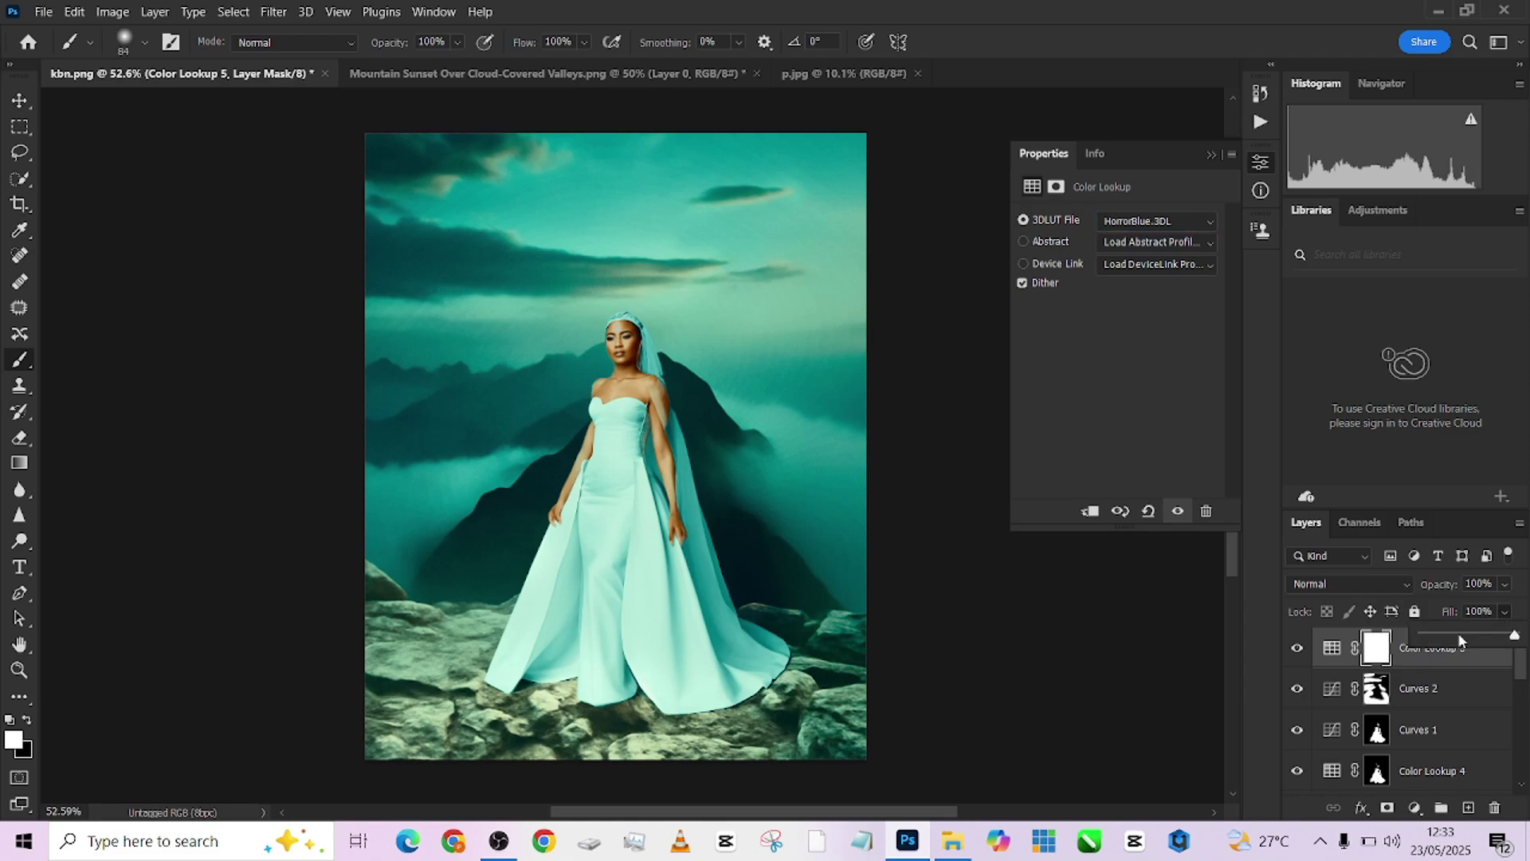
pyautogui.moveTo(1460, 640); pyautogui.dragTo(1442, 638)
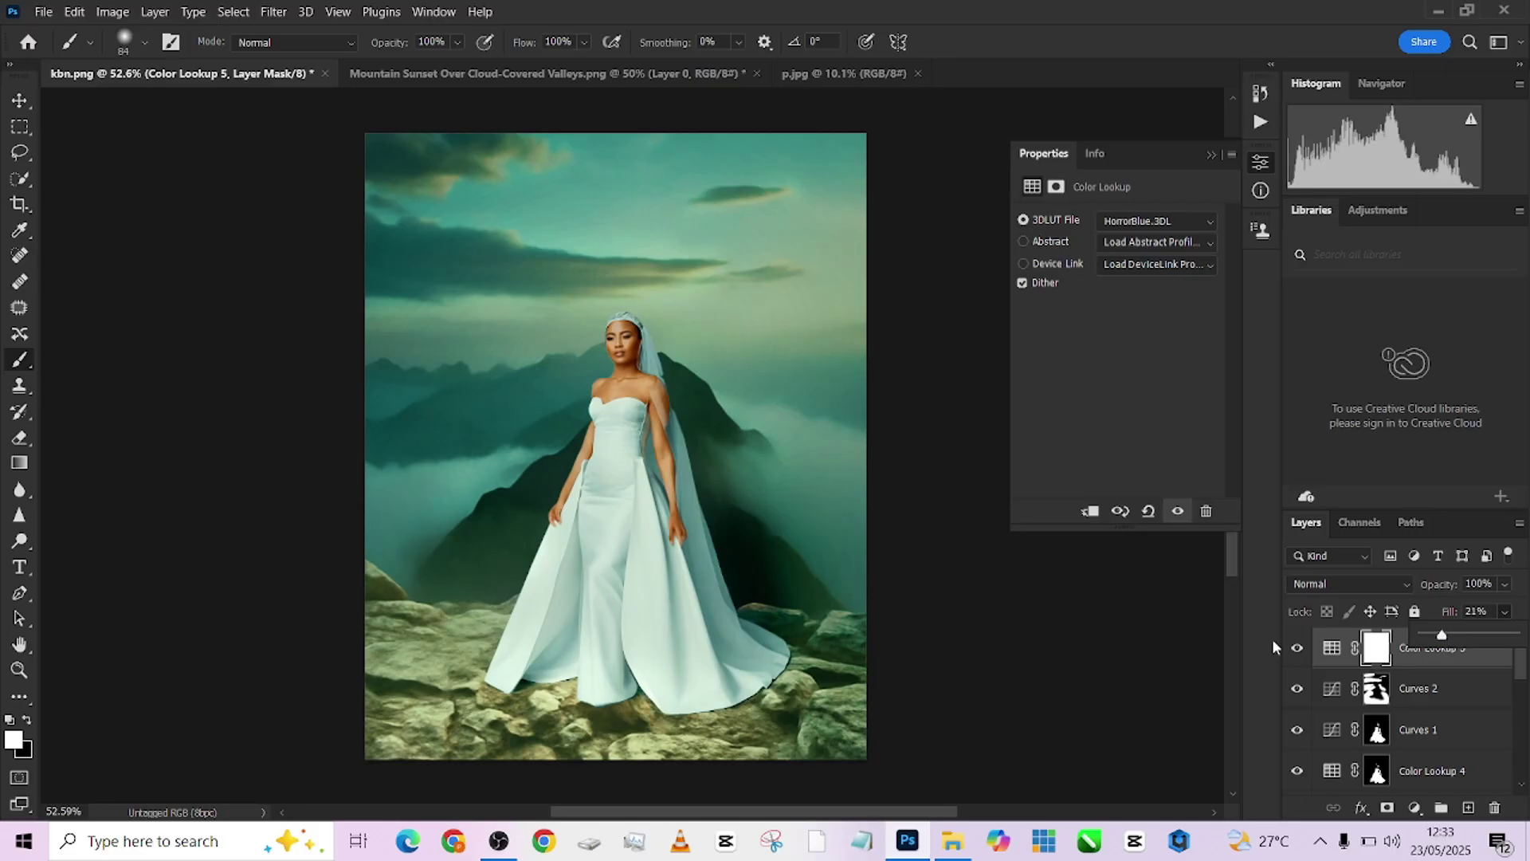
pyautogui.click(1297, 650)
pyautogui.click(1297, 649)
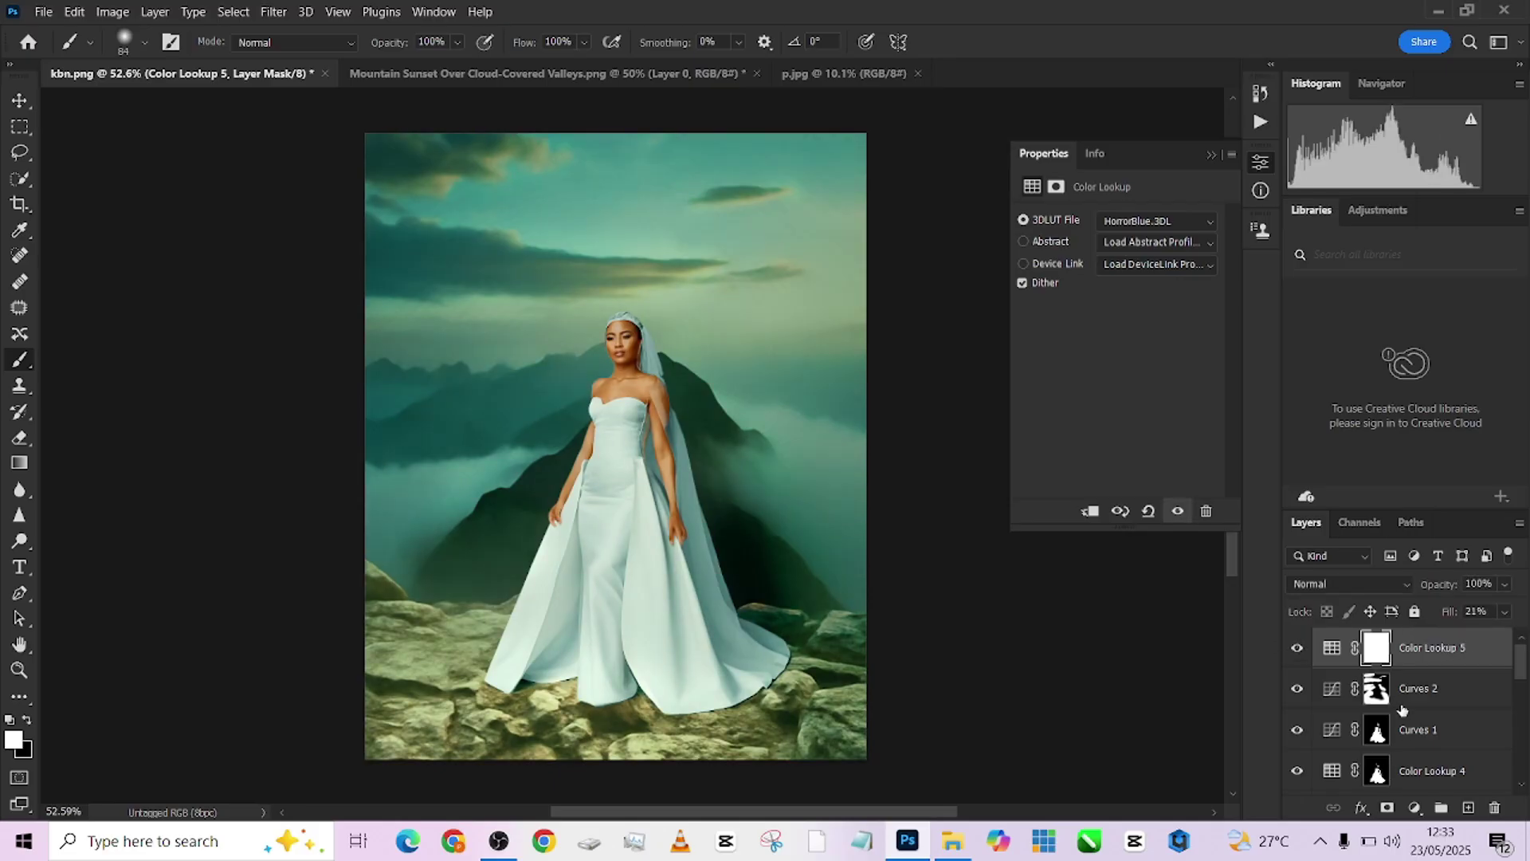
# Try a Camera Raw adjustment on Layer 2 with temperature -20, contrast +42 and shadows +14, and undo it
pyautogui.scroll(-2, 1389, 680)
pyautogui.scroll(-6, 1389, 680)
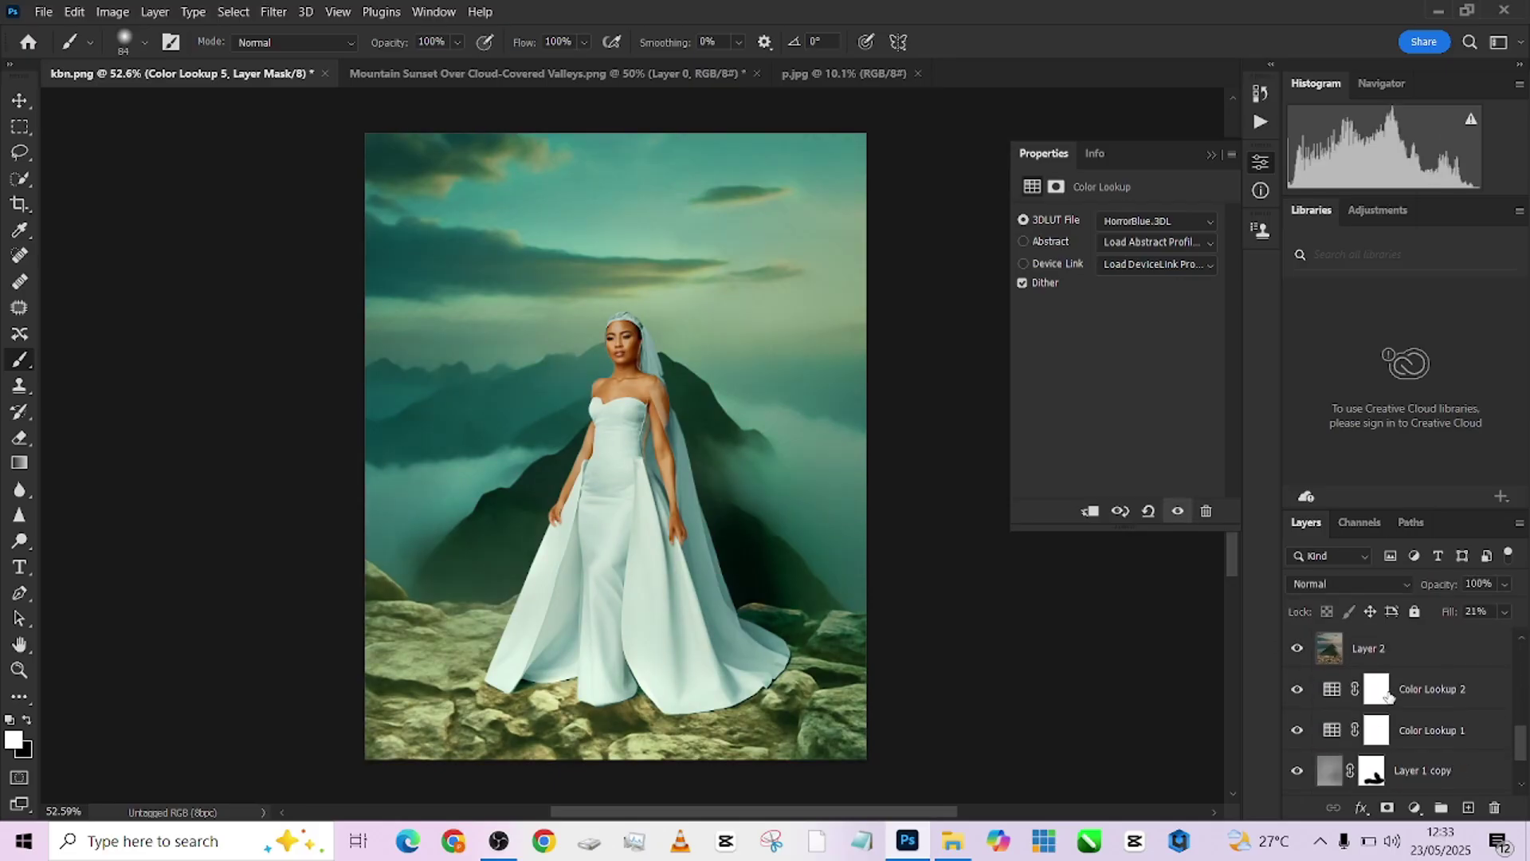
pyautogui.scroll(3, 1389, 693)
pyautogui.click(1368, 693)
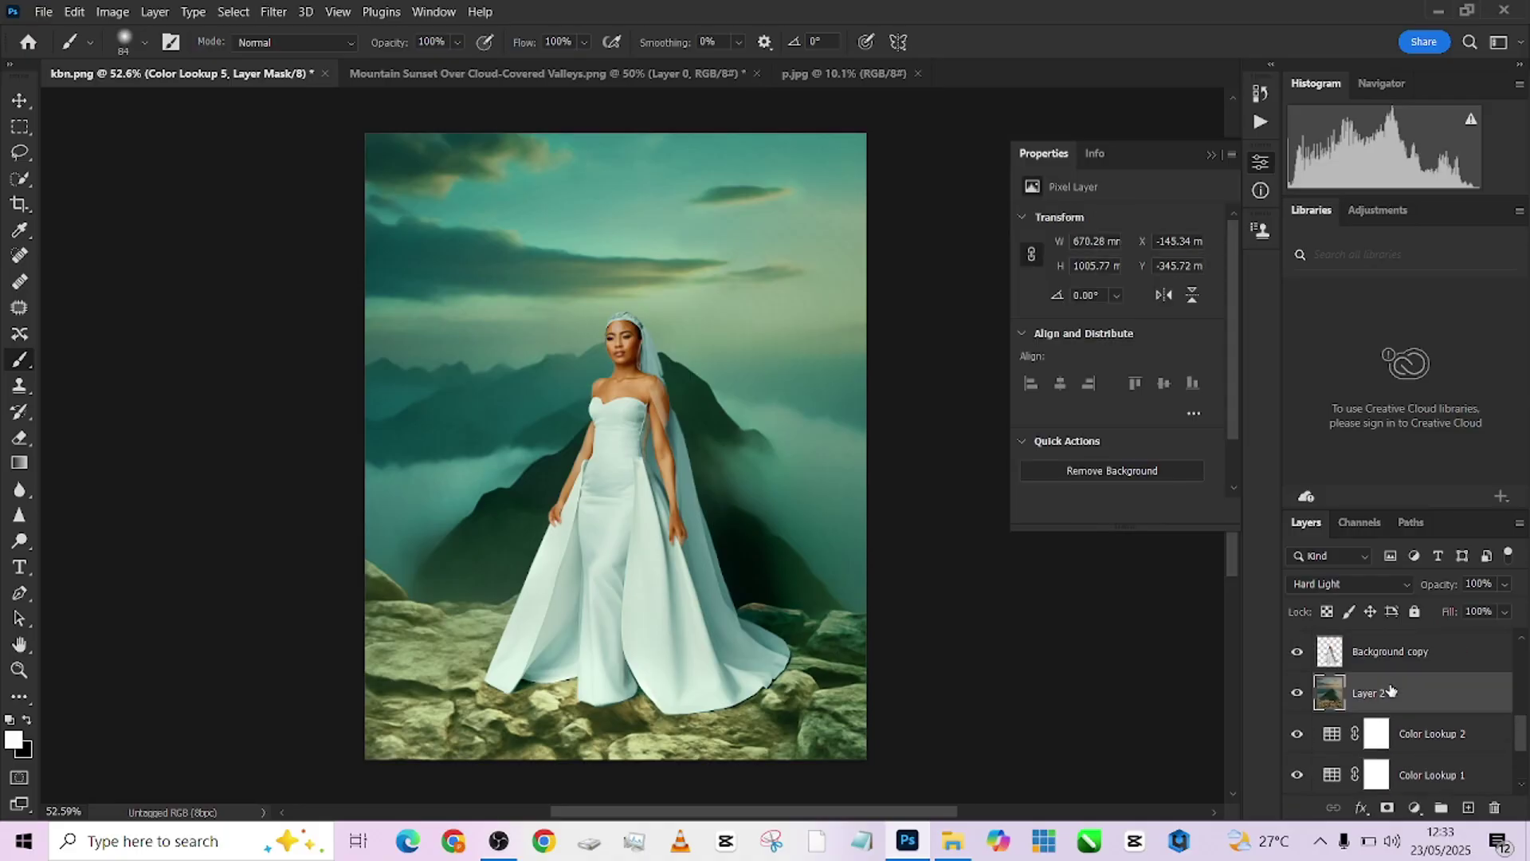
pyautogui.click(279, 13)
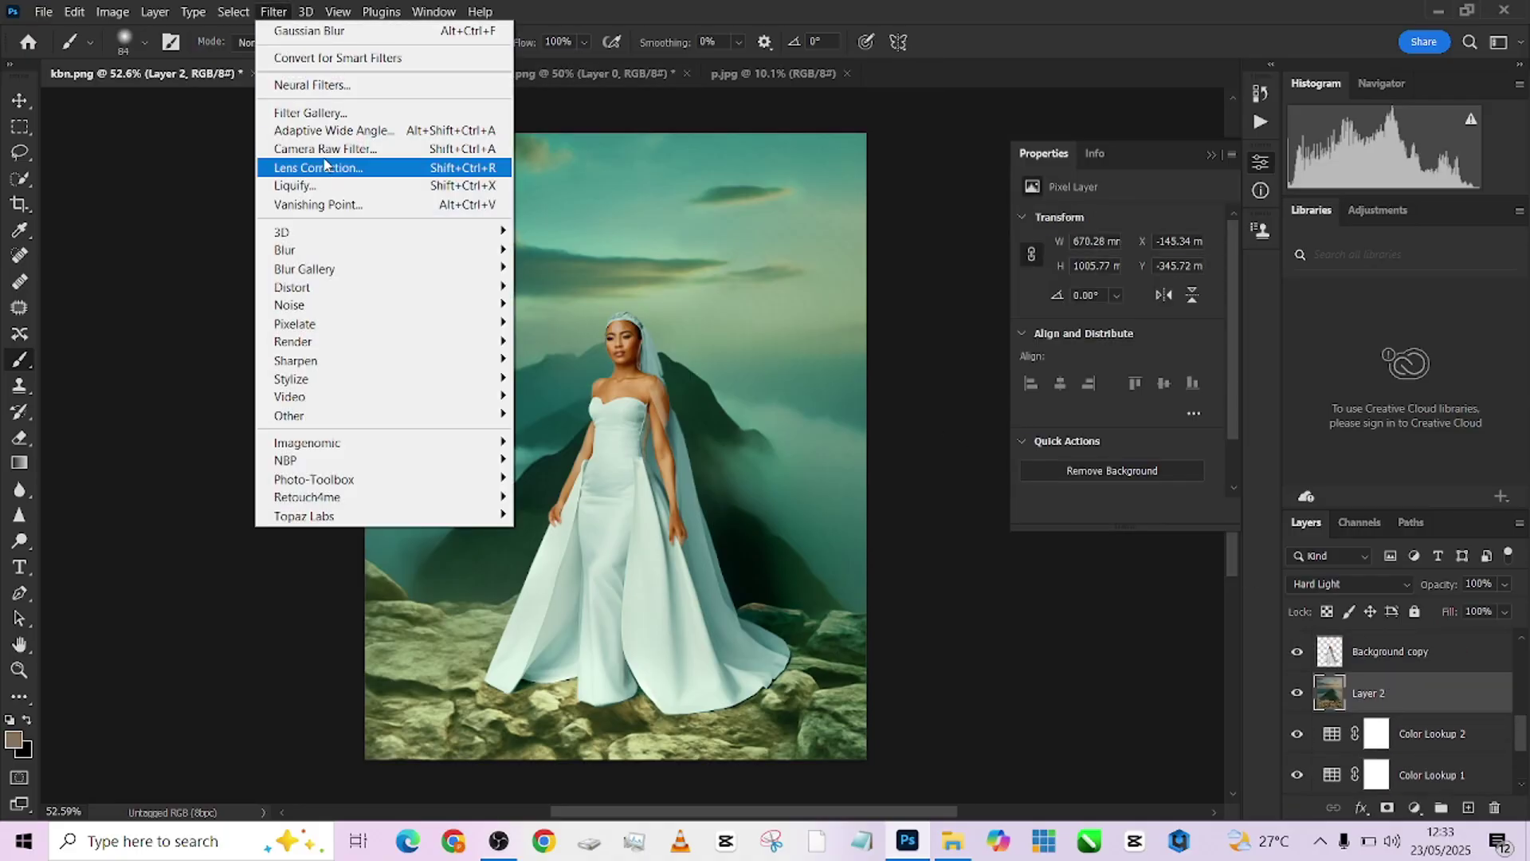
pyautogui.click(330, 151)
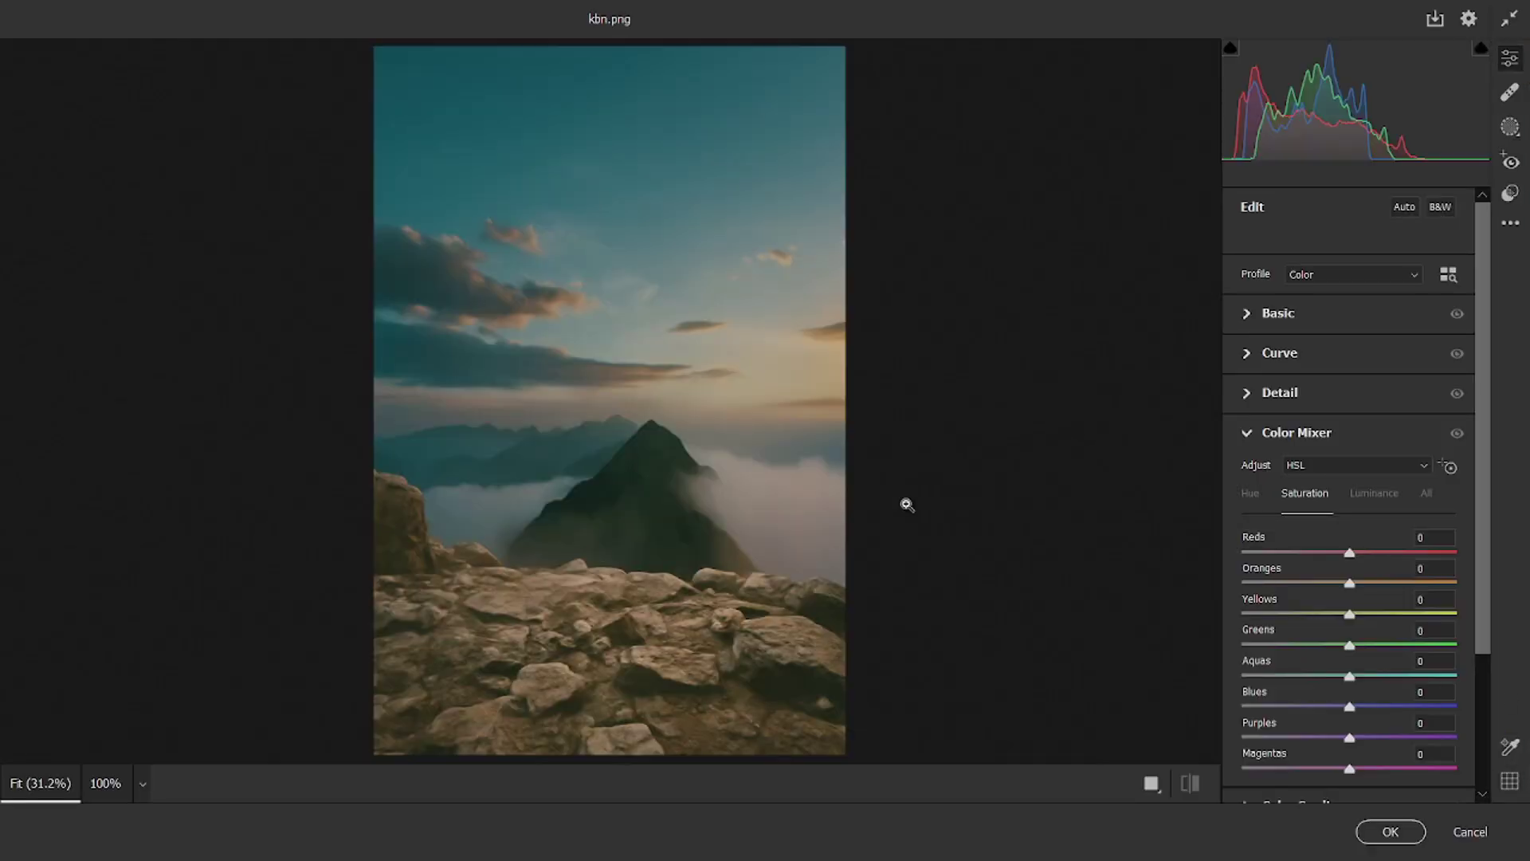
pyautogui.click(1366, 330)
pyautogui.moveTo(1348, 322); pyautogui.dragTo(1330, 324)
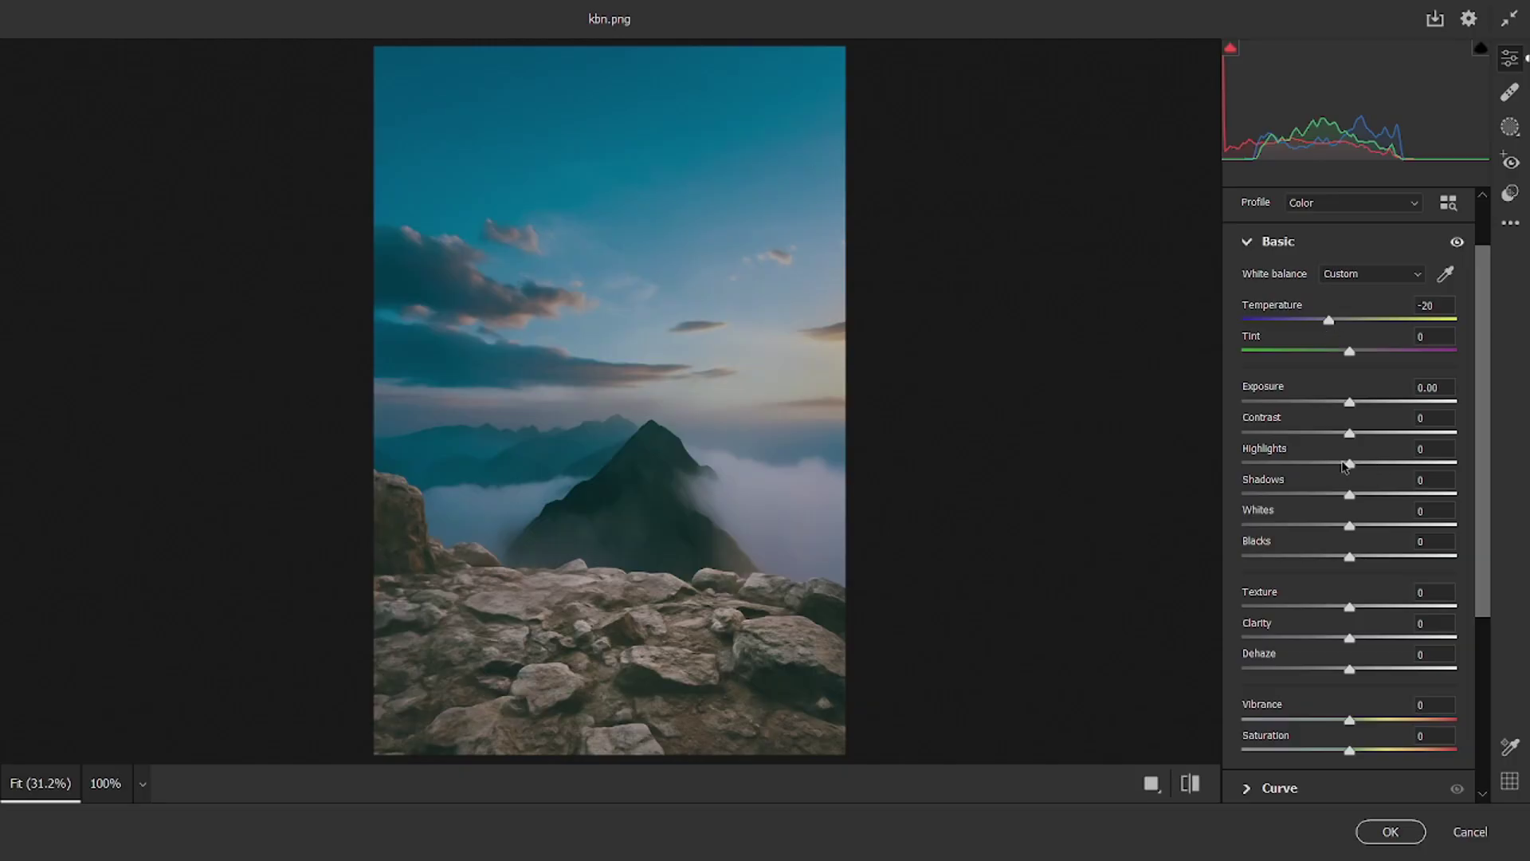
pyautogui.moveTo(1363, 495)
pyautogui.mouseDown()
pyautogui.moveTo(1400, 495)
pyautogui.moveTo(1364, 496)
pyautogui.mouseUp()
pyautogui.moveTo(1364, 433); pyautogui.dragTo(1395, 434)
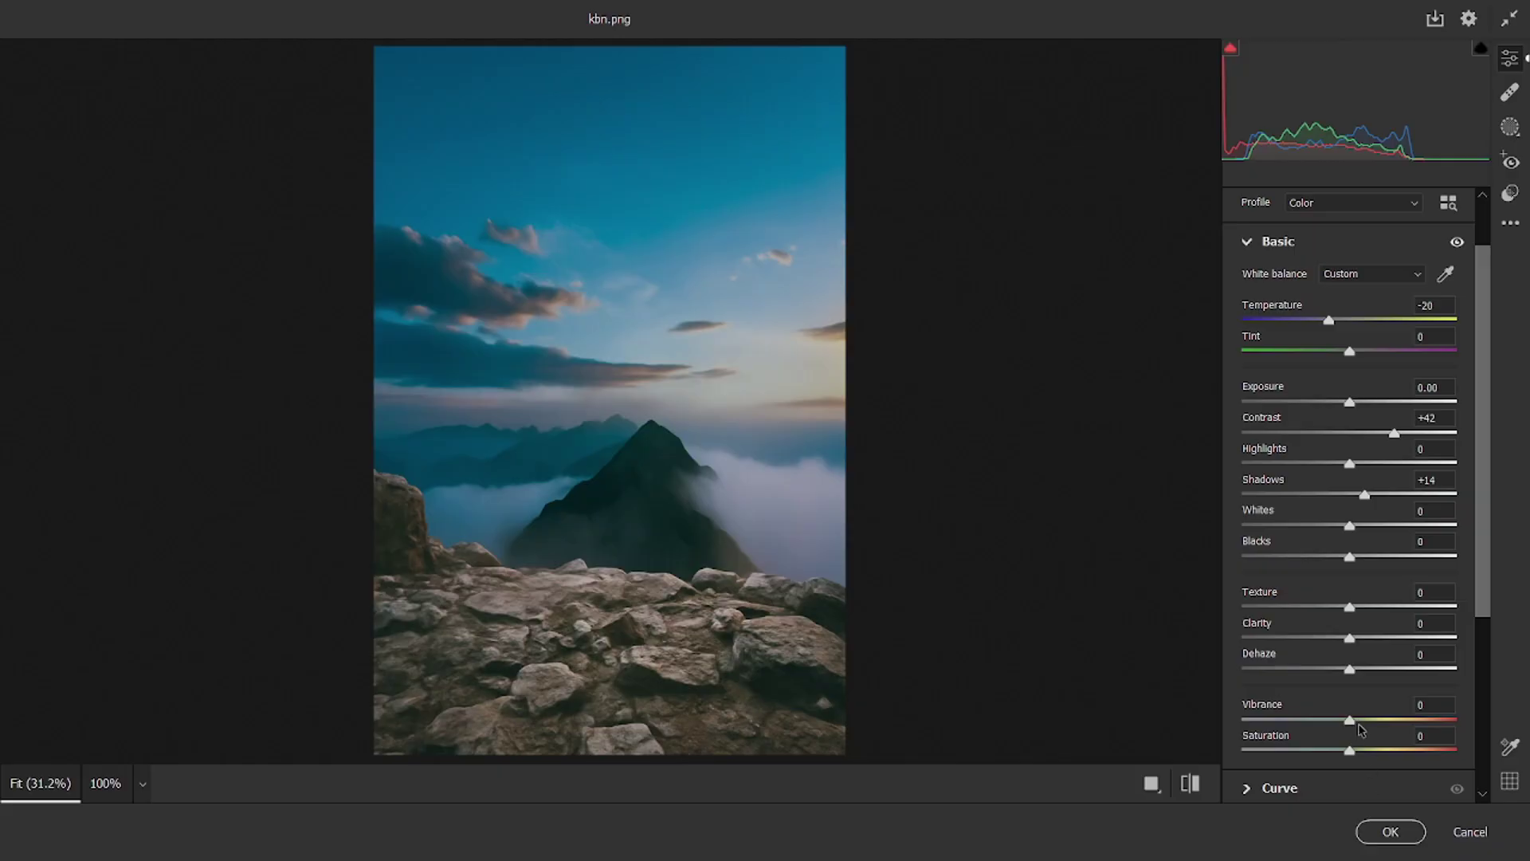
pyautogui.click(1387, 831)
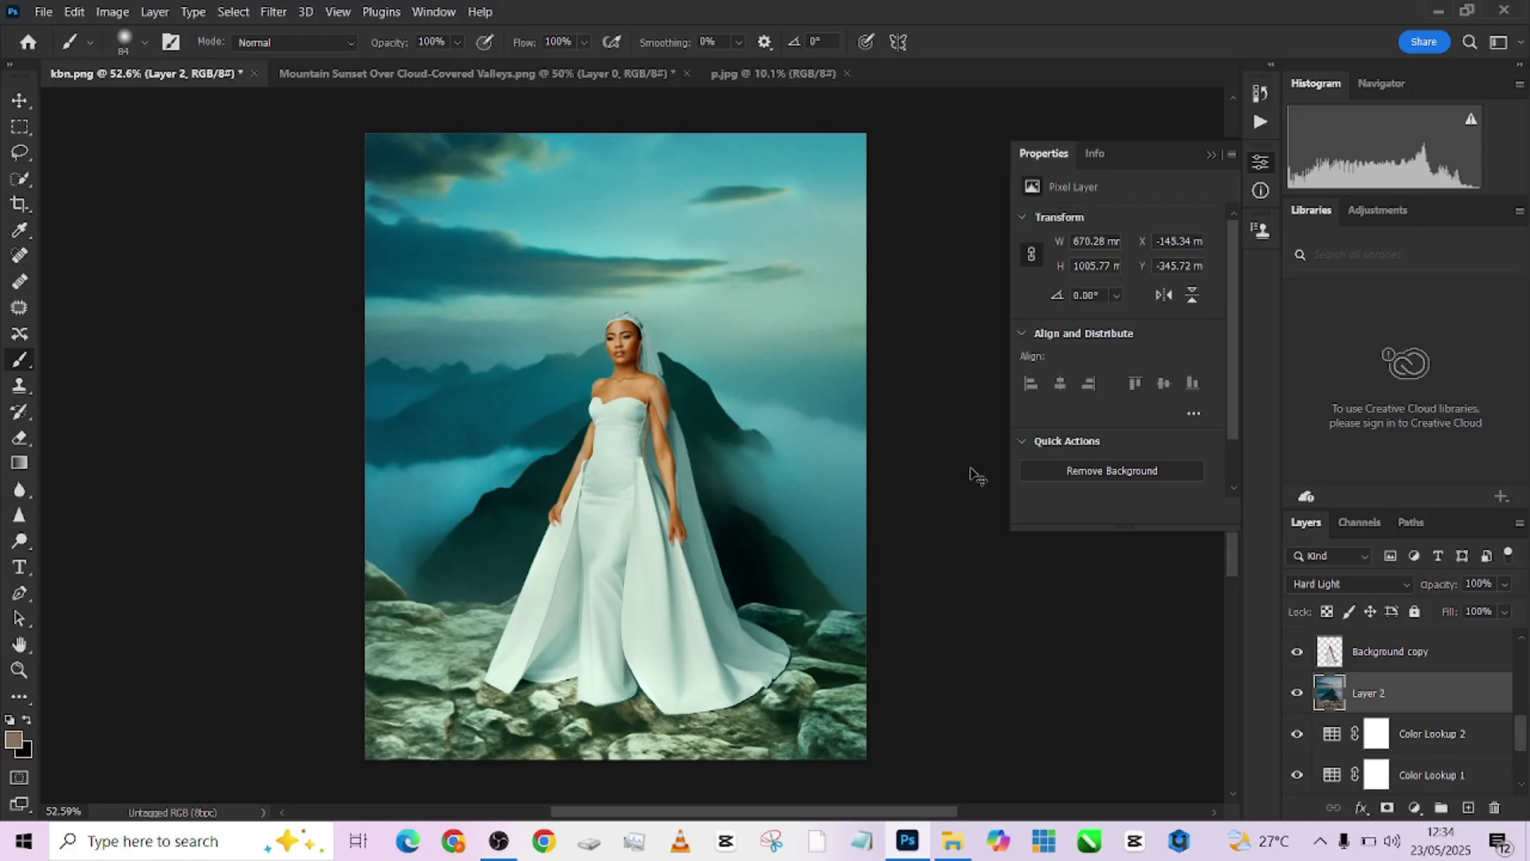
pyautogui.hotkey('ctrl', 'z')
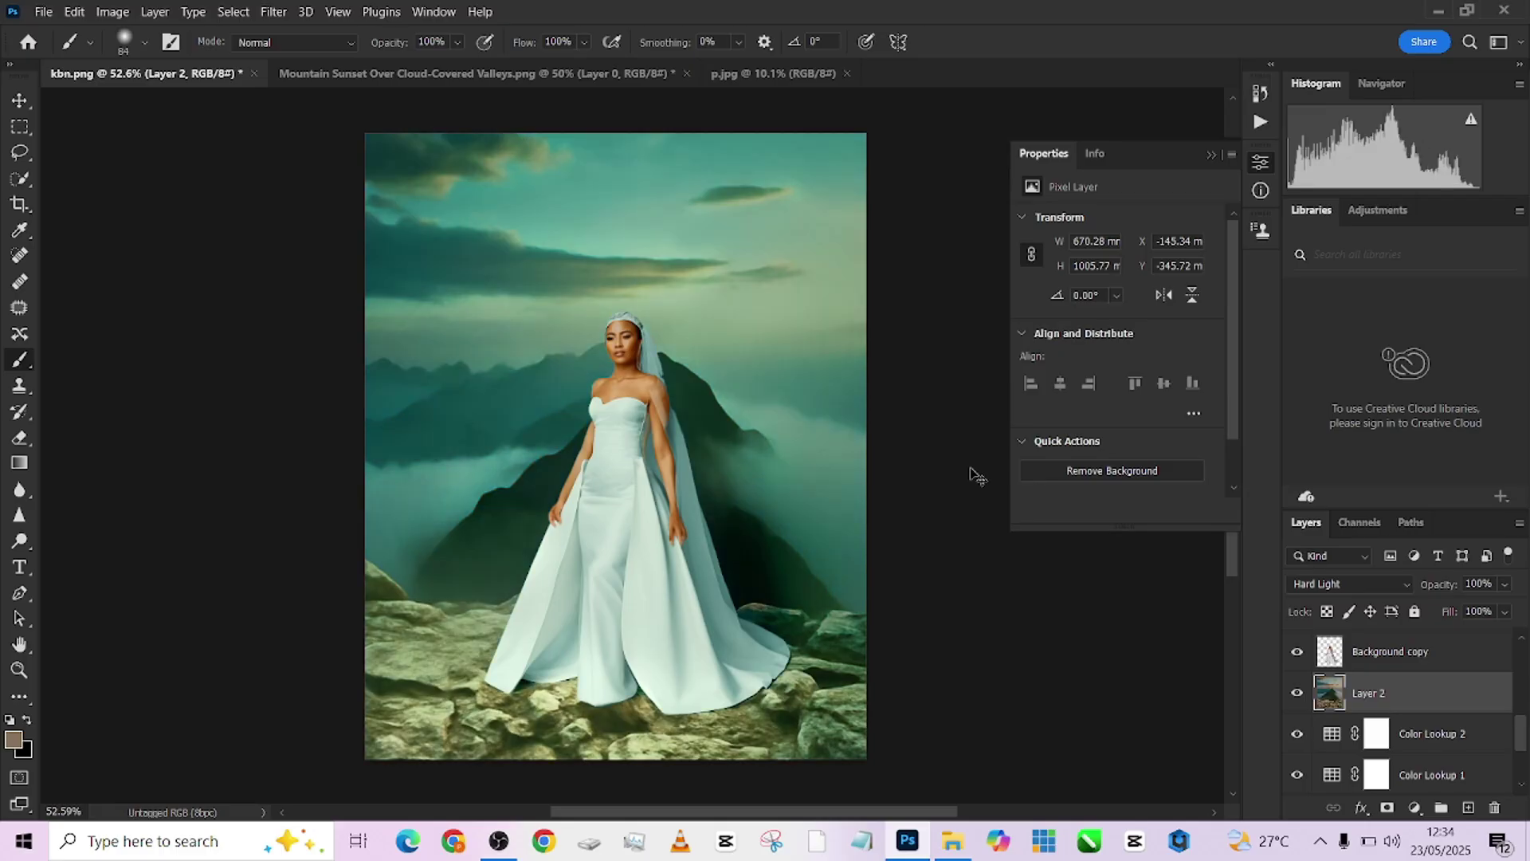
# Duplicate Layer 2 and delete the copy
pyautogui.hotkey('ctrl', 'j')
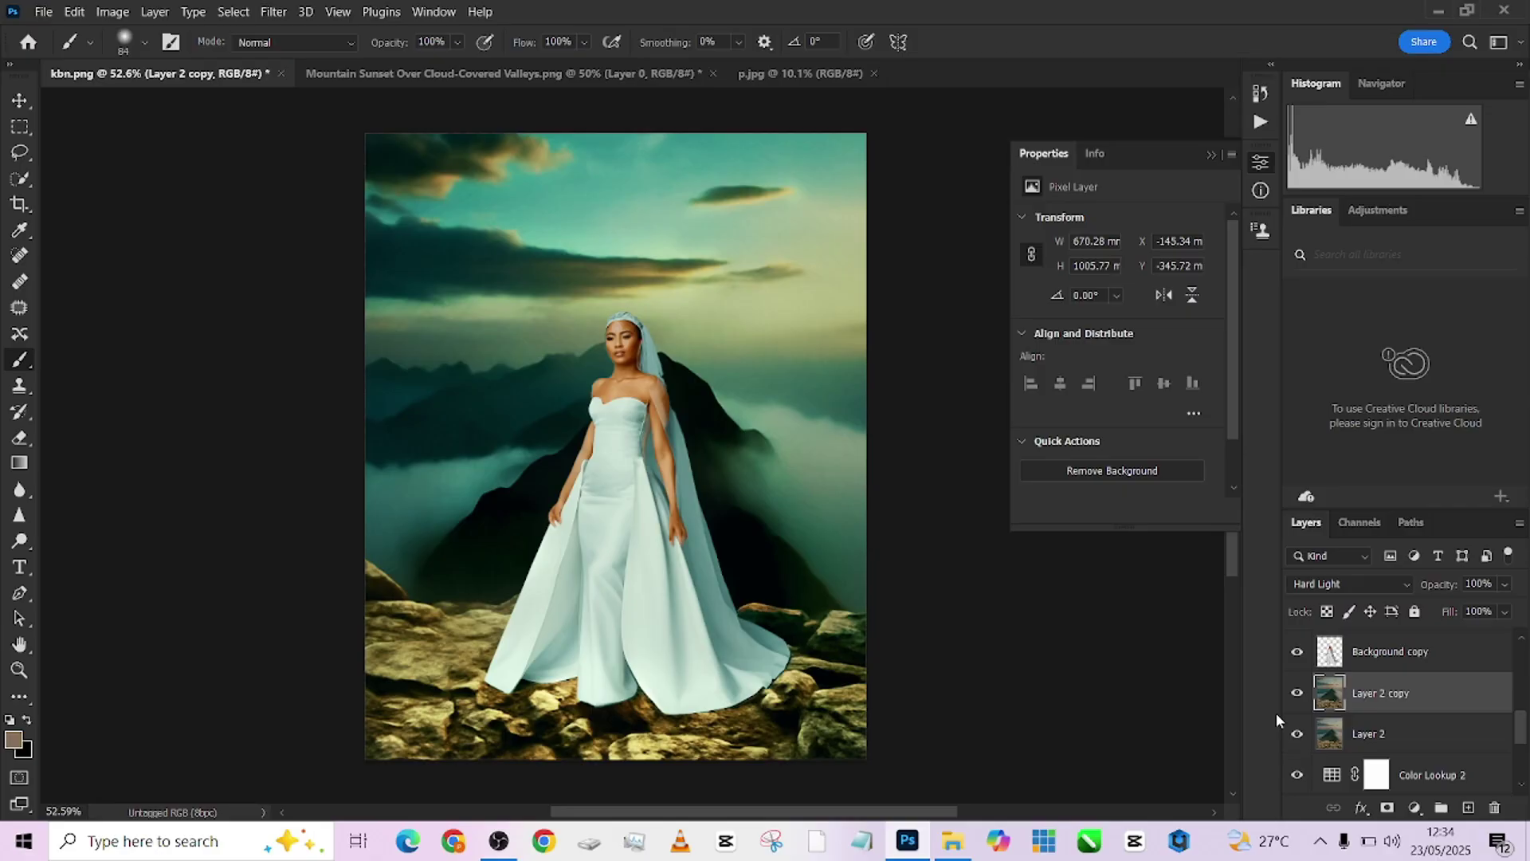
pyautogui.moveTo(1449, 692); pyautogui.dragTo(1495, 807)
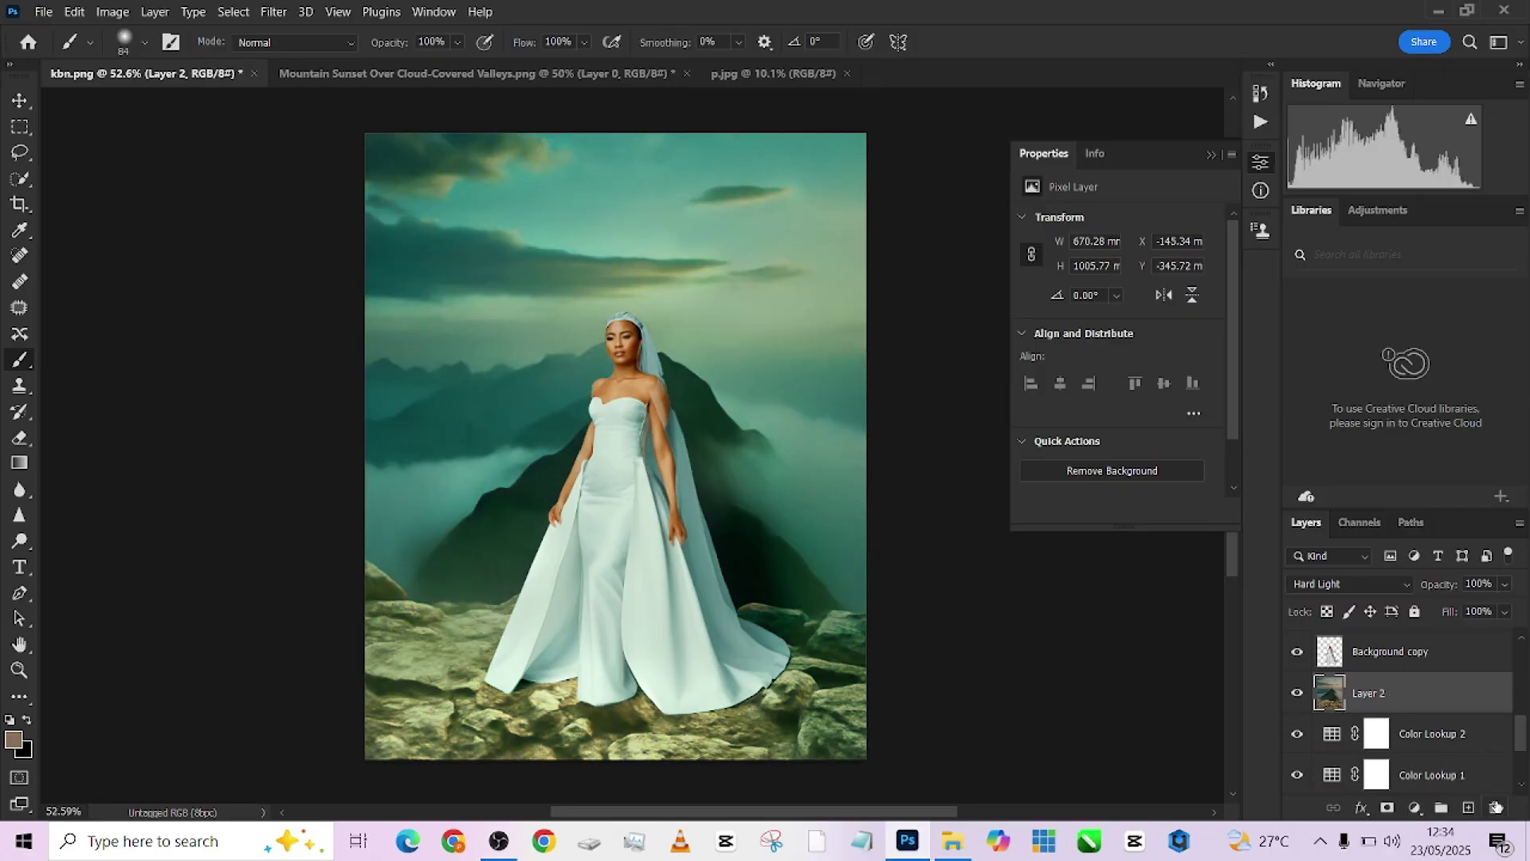
# Reapply the last Camera Raw filter to Layer 2 and fade its effect to 33% opacity in Normal mode
pyautogui.click(269, 12)
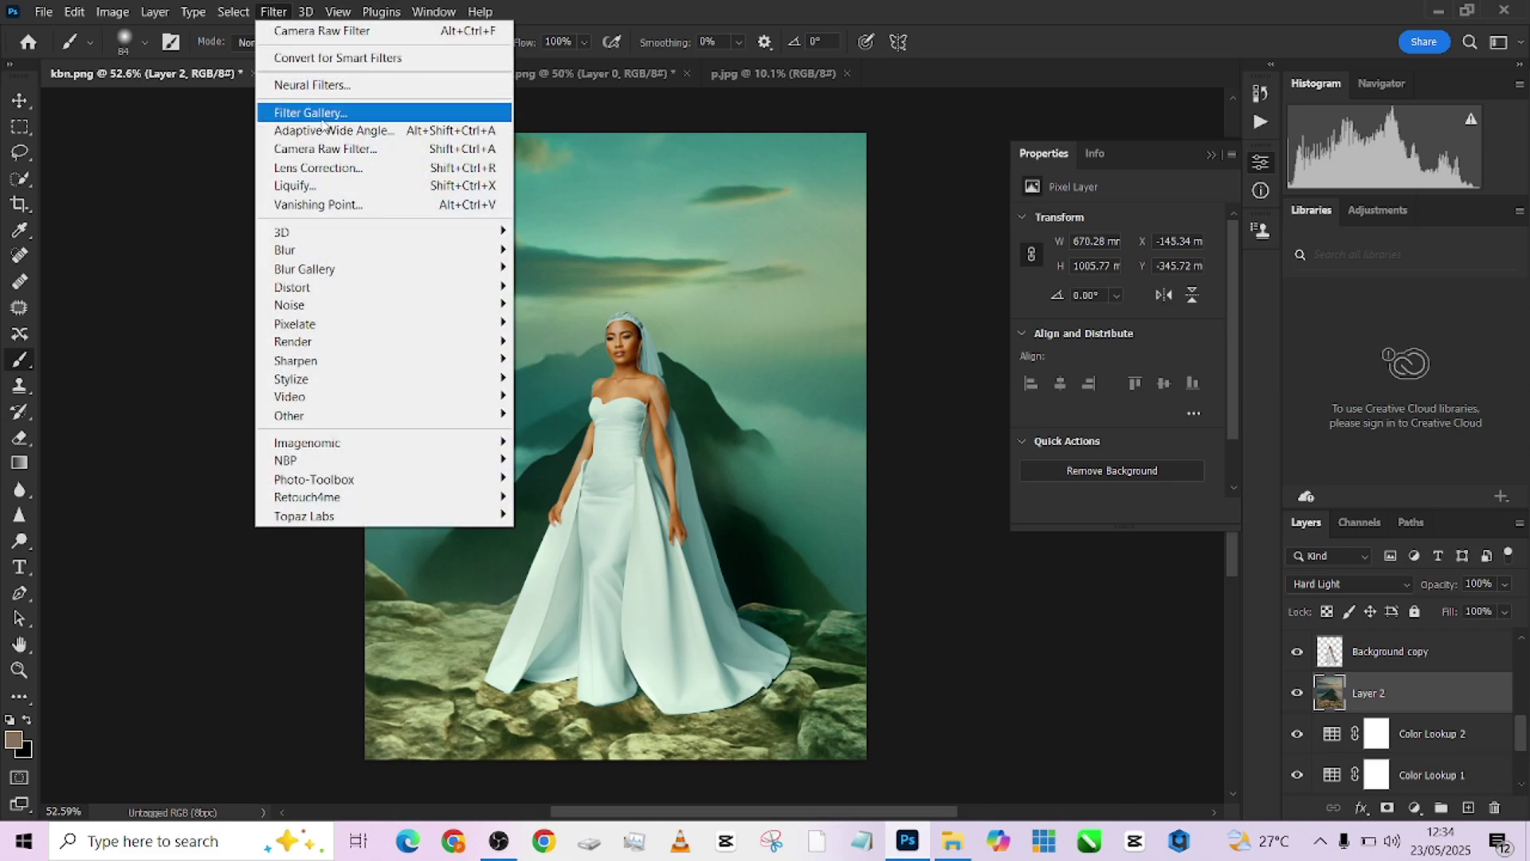
pyautogui.click(318, 30)
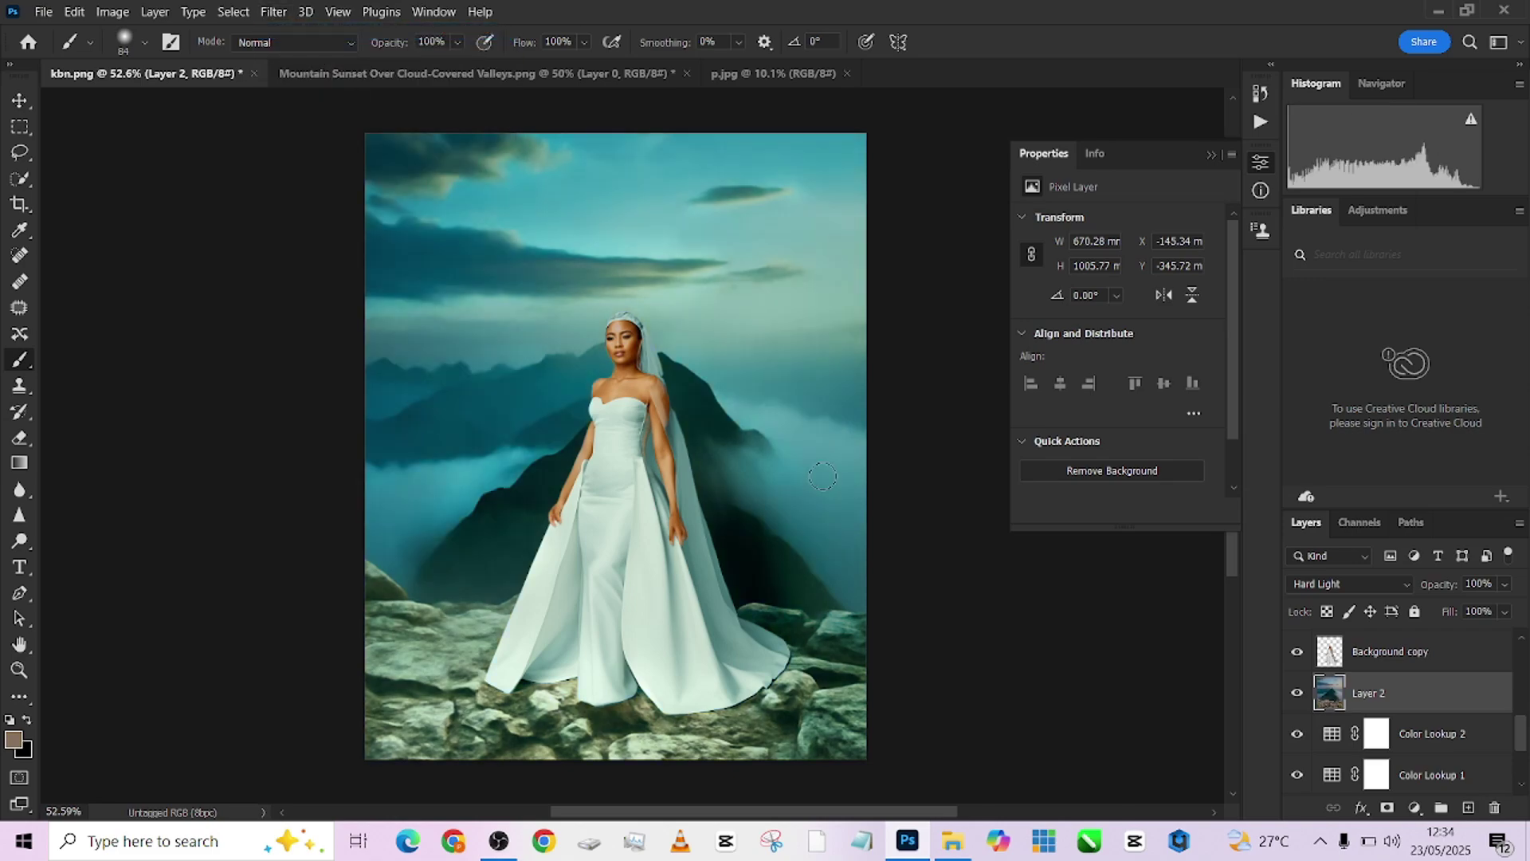
pyautogui.hotkey('ctrl', 'shift', 'f')
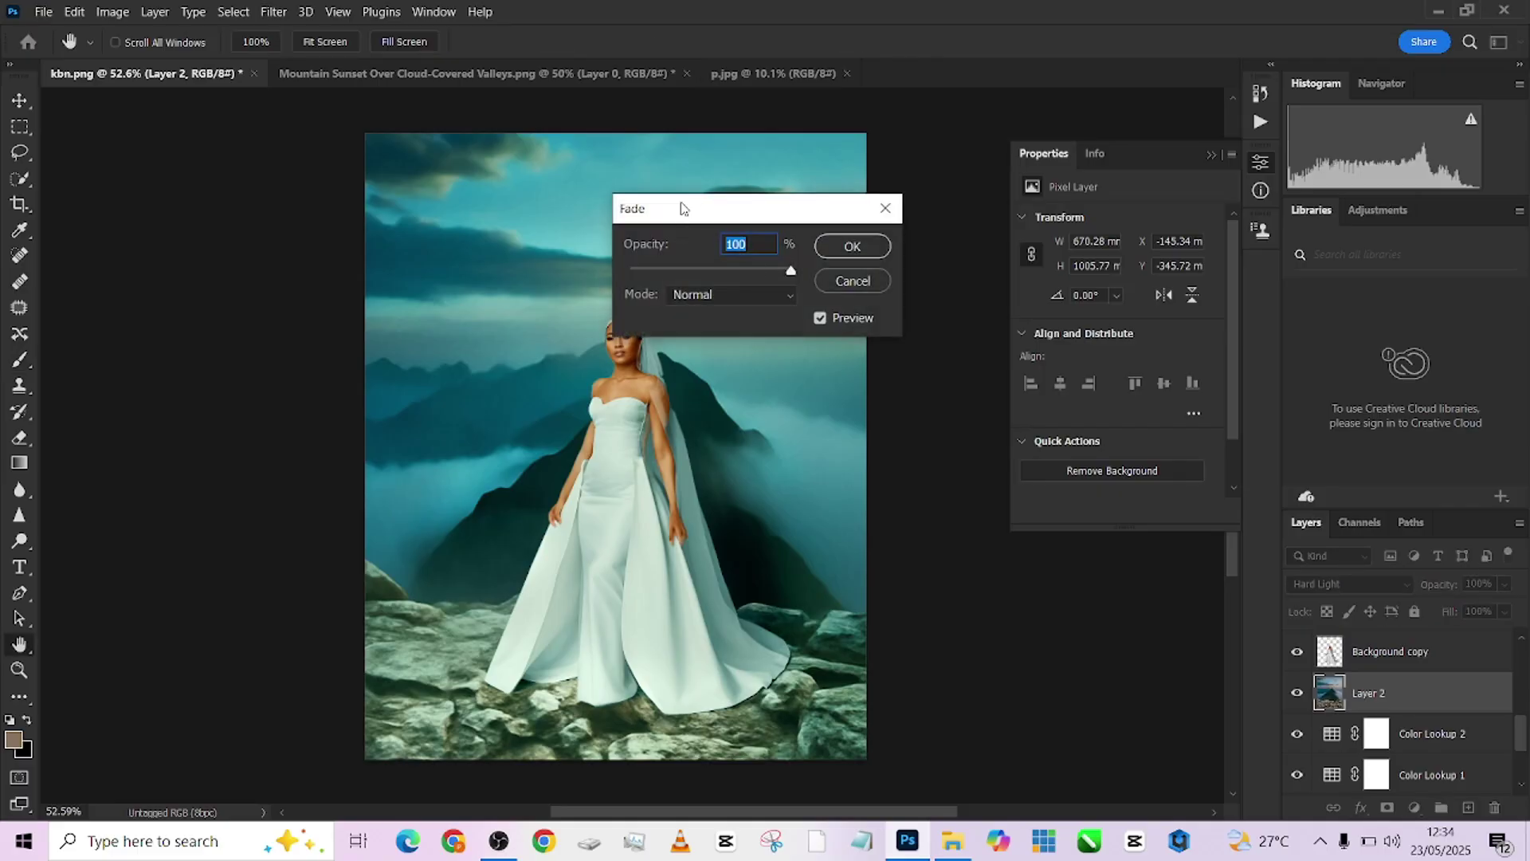
pyautogui.moveTo(683, 209); pyautogui.dragTo(910, 331)
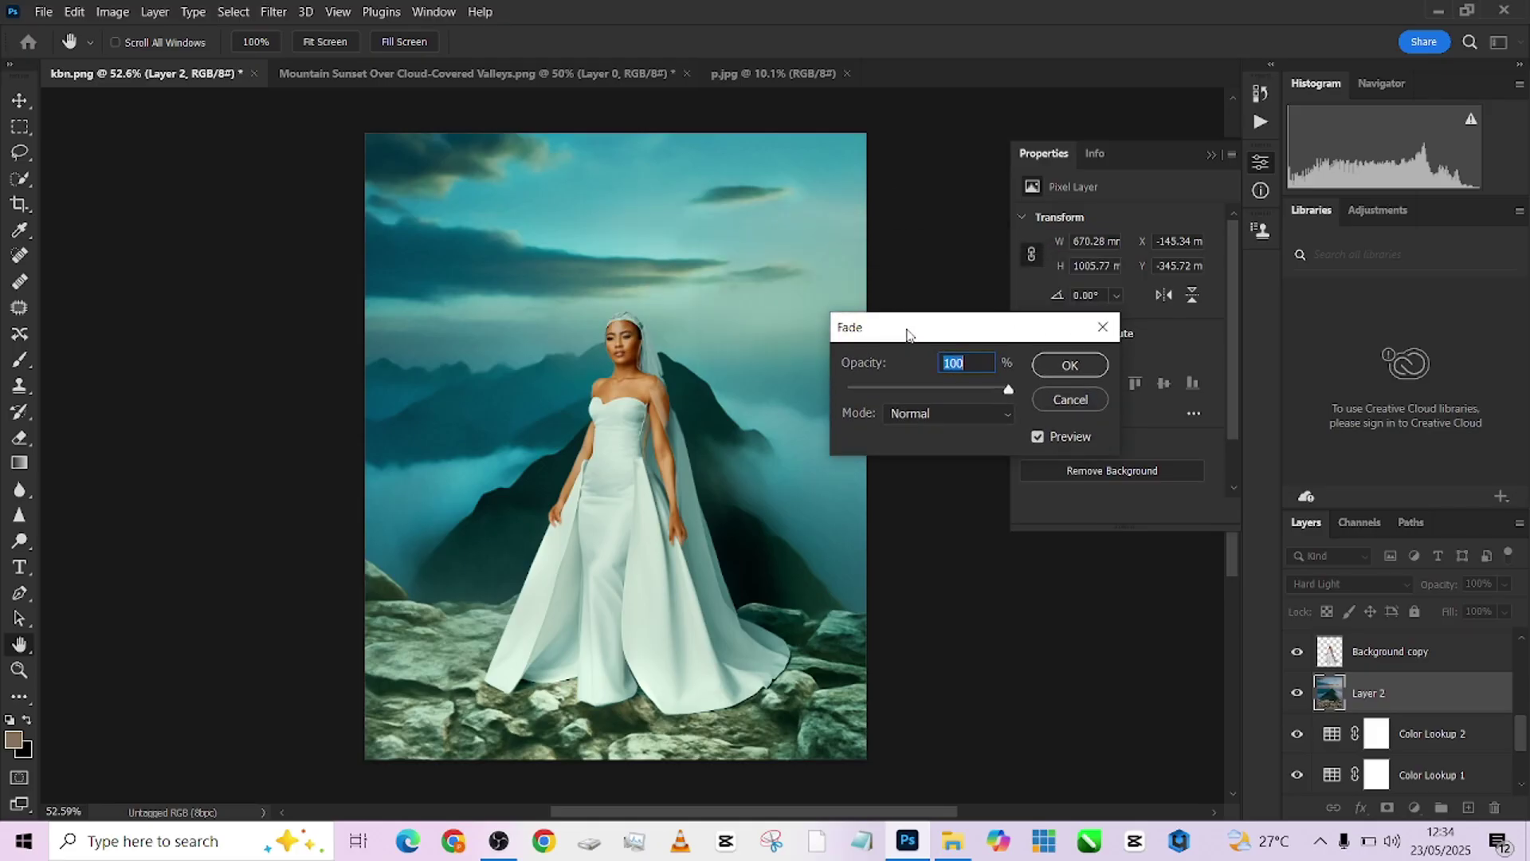
pyautogui.click(926, 391)
pyautogui.moveTo(926, 390); pyautogui.dragTo(1036, 399)
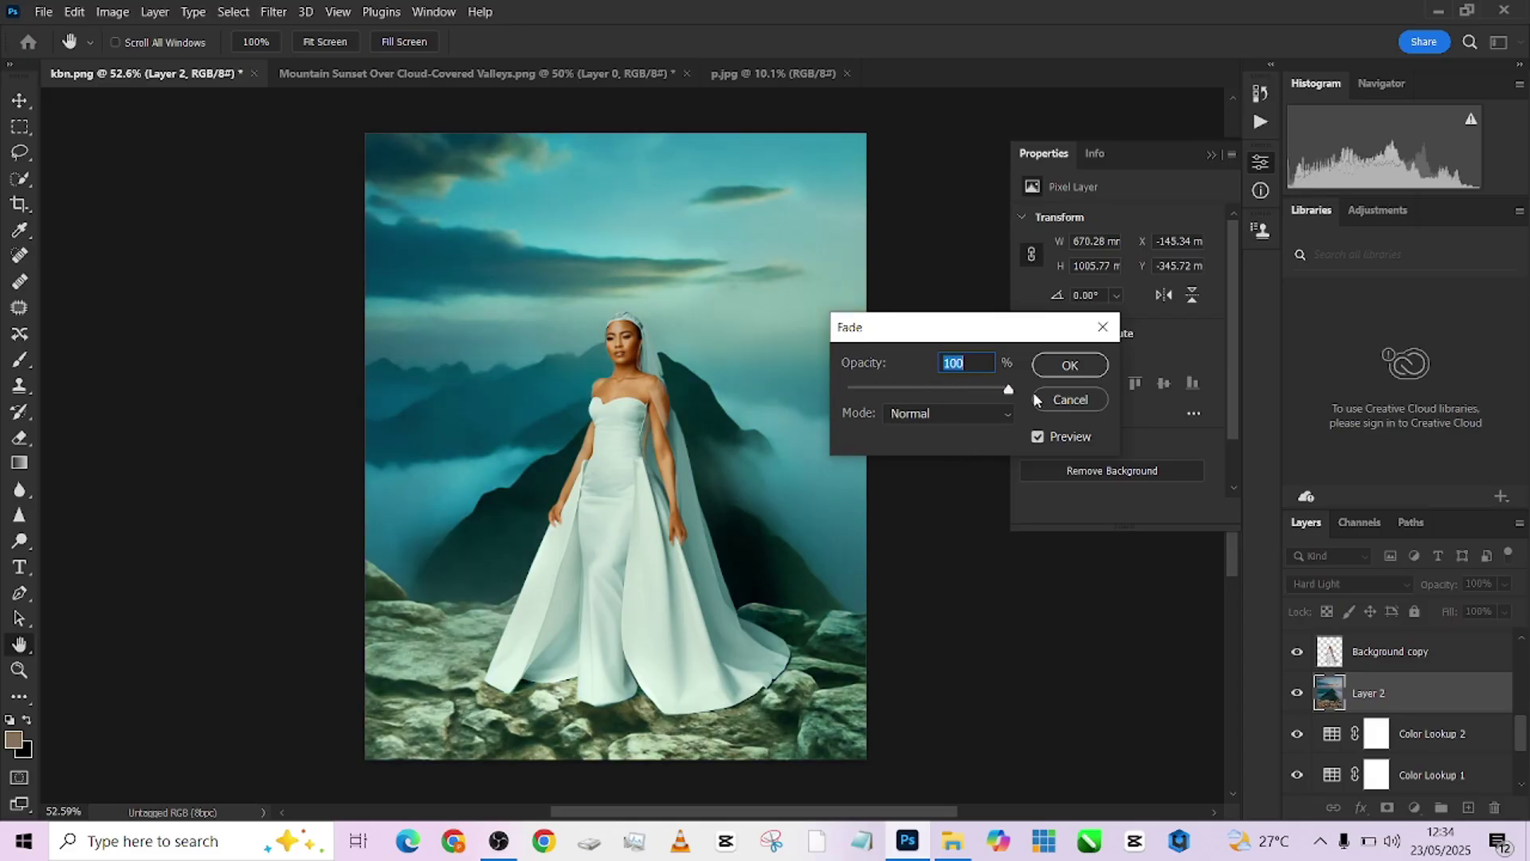
pyautogui.click(919, 388)
pyautogui.moveTo(926, 391); pyautogui.dragTo(928, 392)
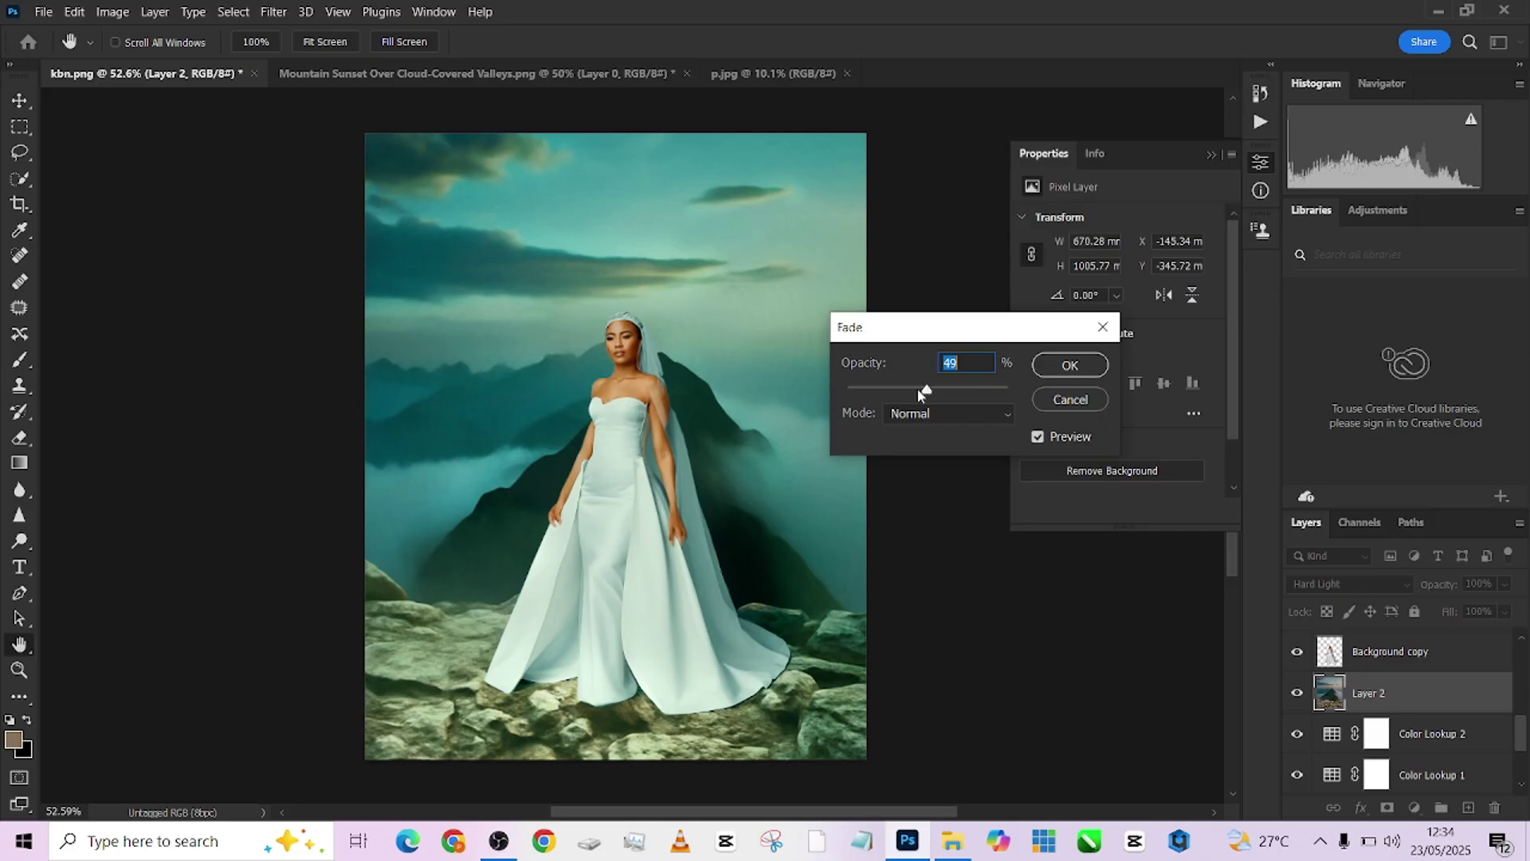
pyautogui.moveTo(909, 394); pyautogui.dragTo(905, 392)
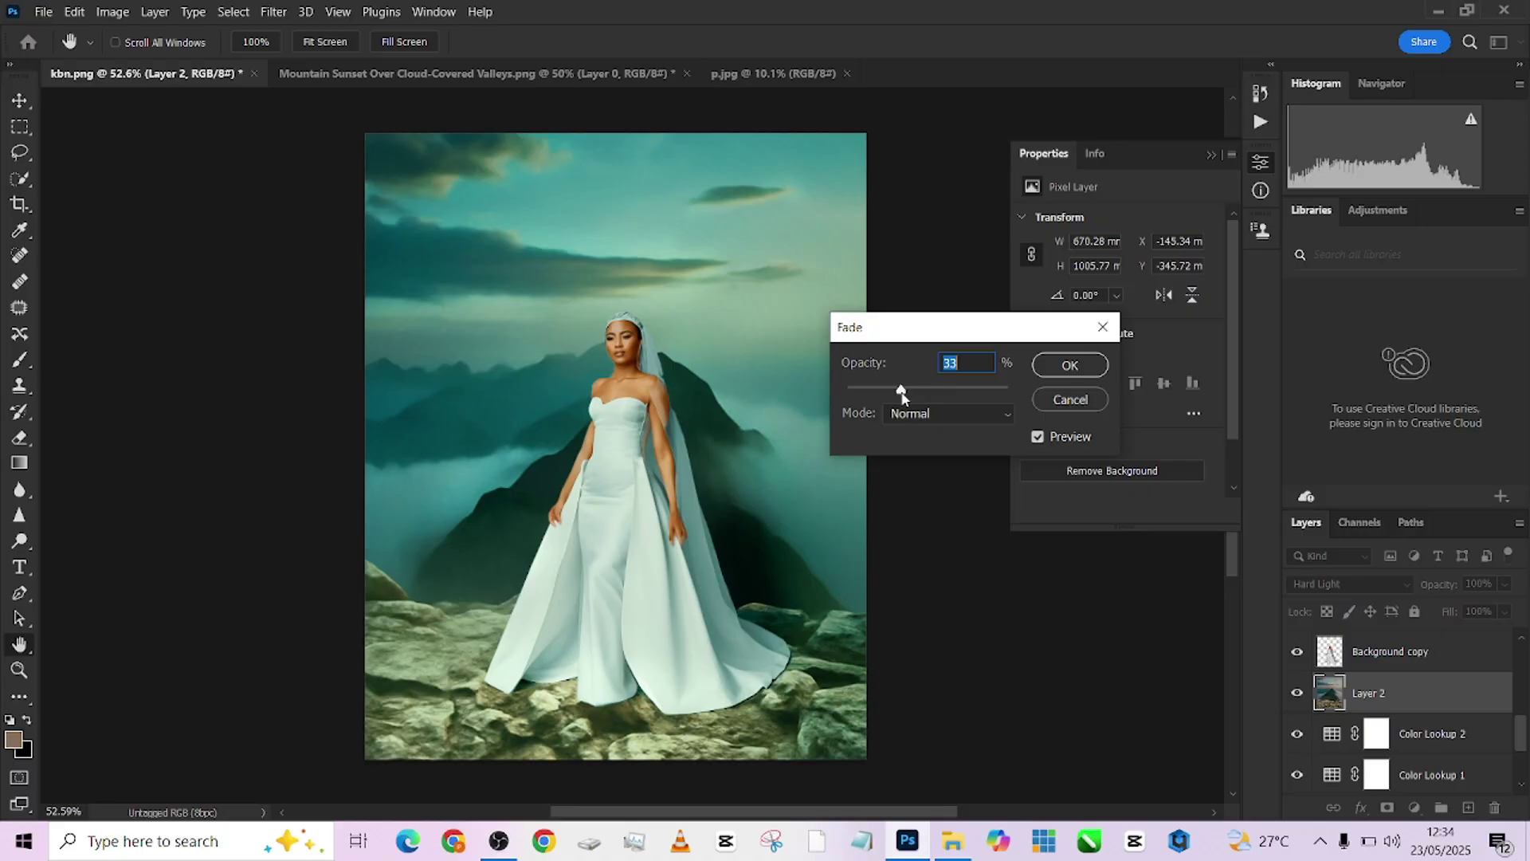
pyautogui.click(1078, 368)
# Add a Gradient Map adjustment layer directly above the Color Lookup 5 layer
pyautogui.scroll(3, 1463, 727)
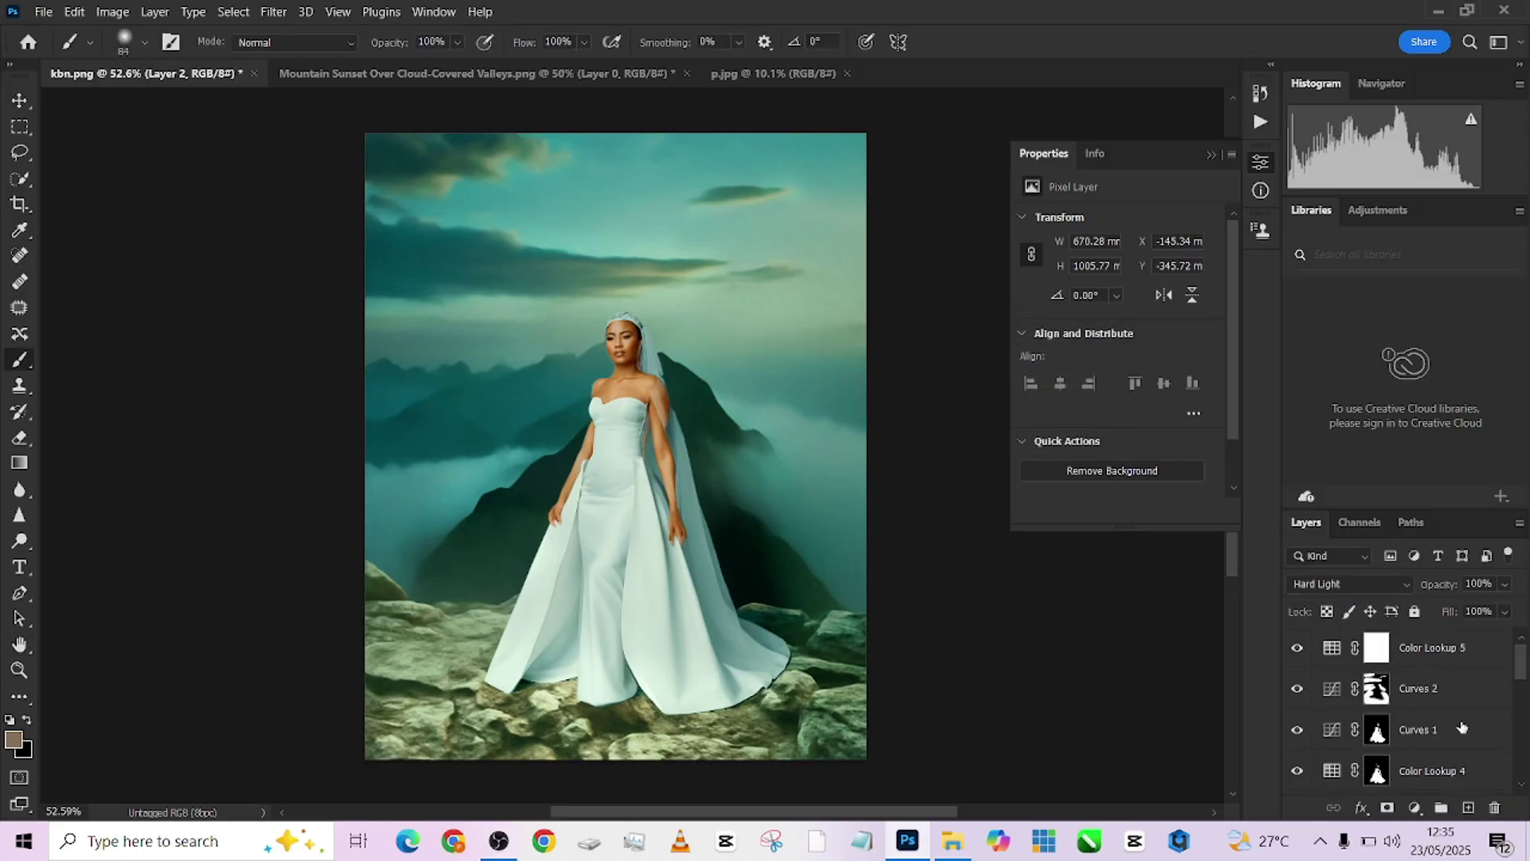
pyautogui.click(1464, 655)
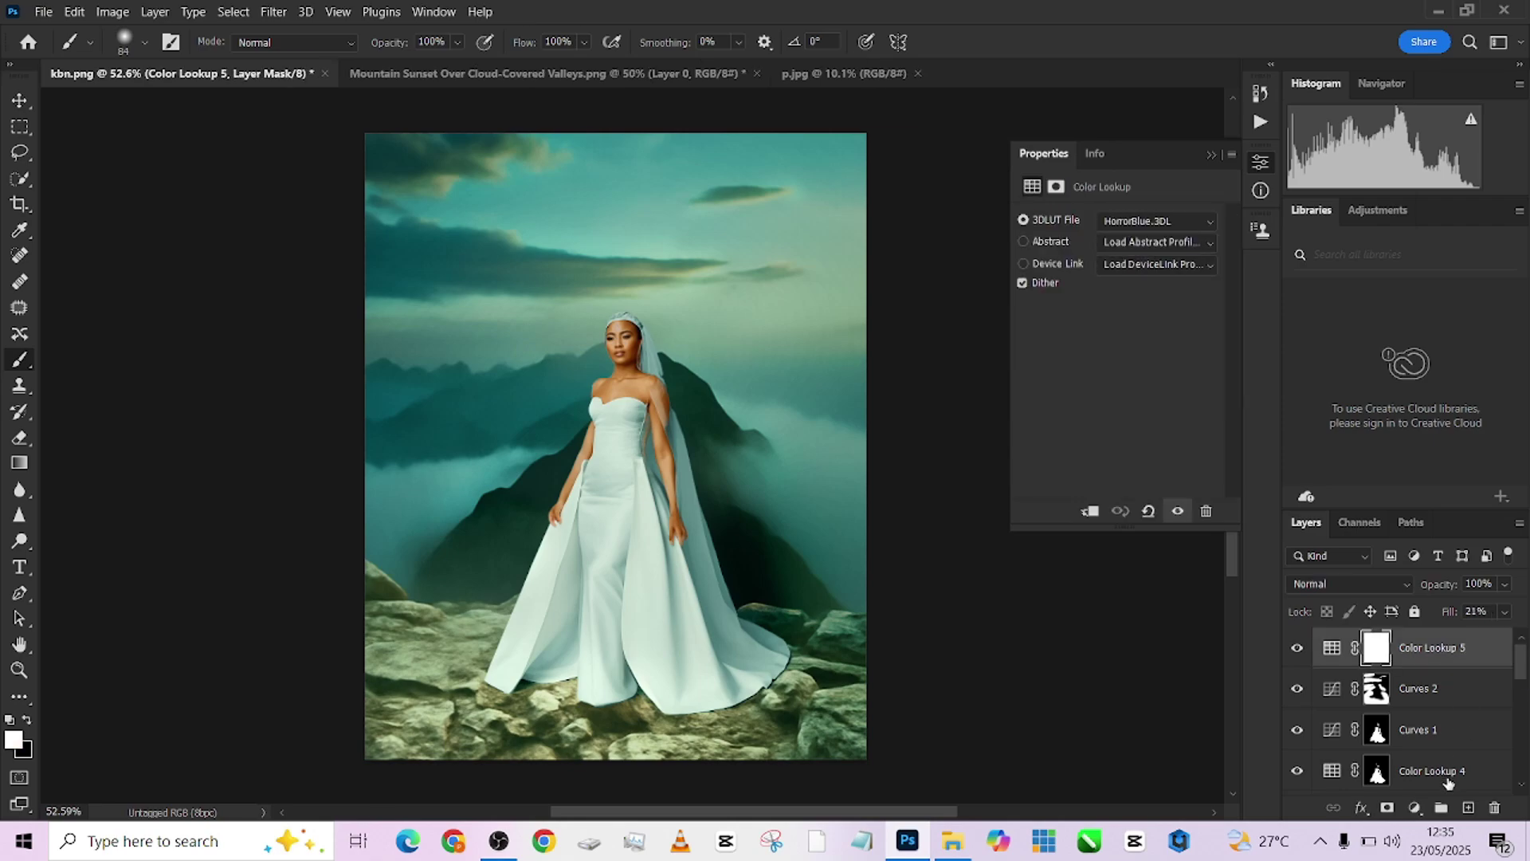
pyautogui.click(1414, 808)
pyautogui.click(1423, 781)
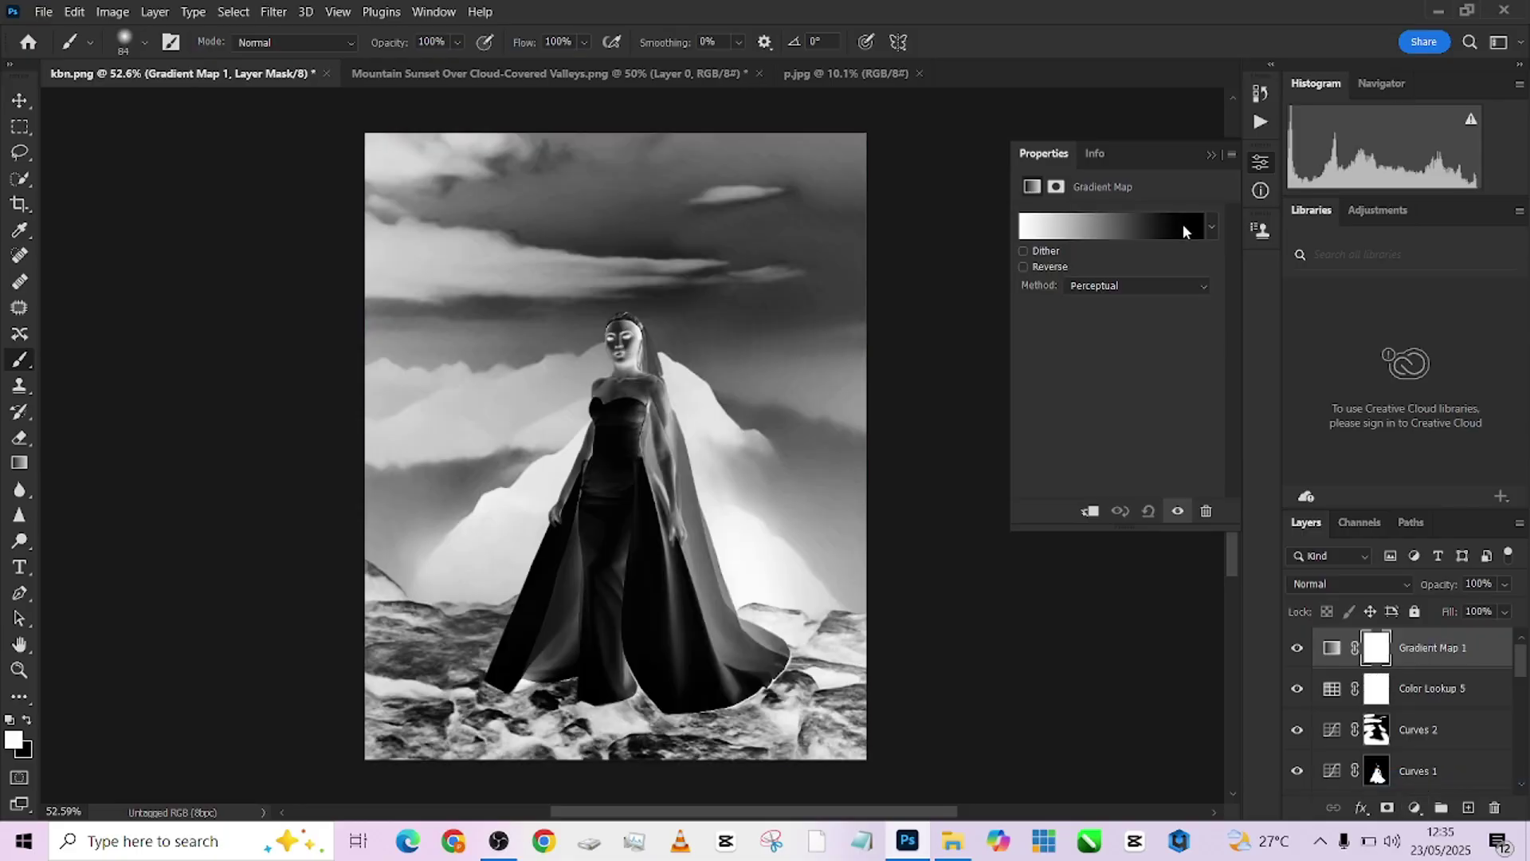
# Change the gradient map's gradient type to Noise with a roughness of 25%
pyautogui.click(1159, 223)
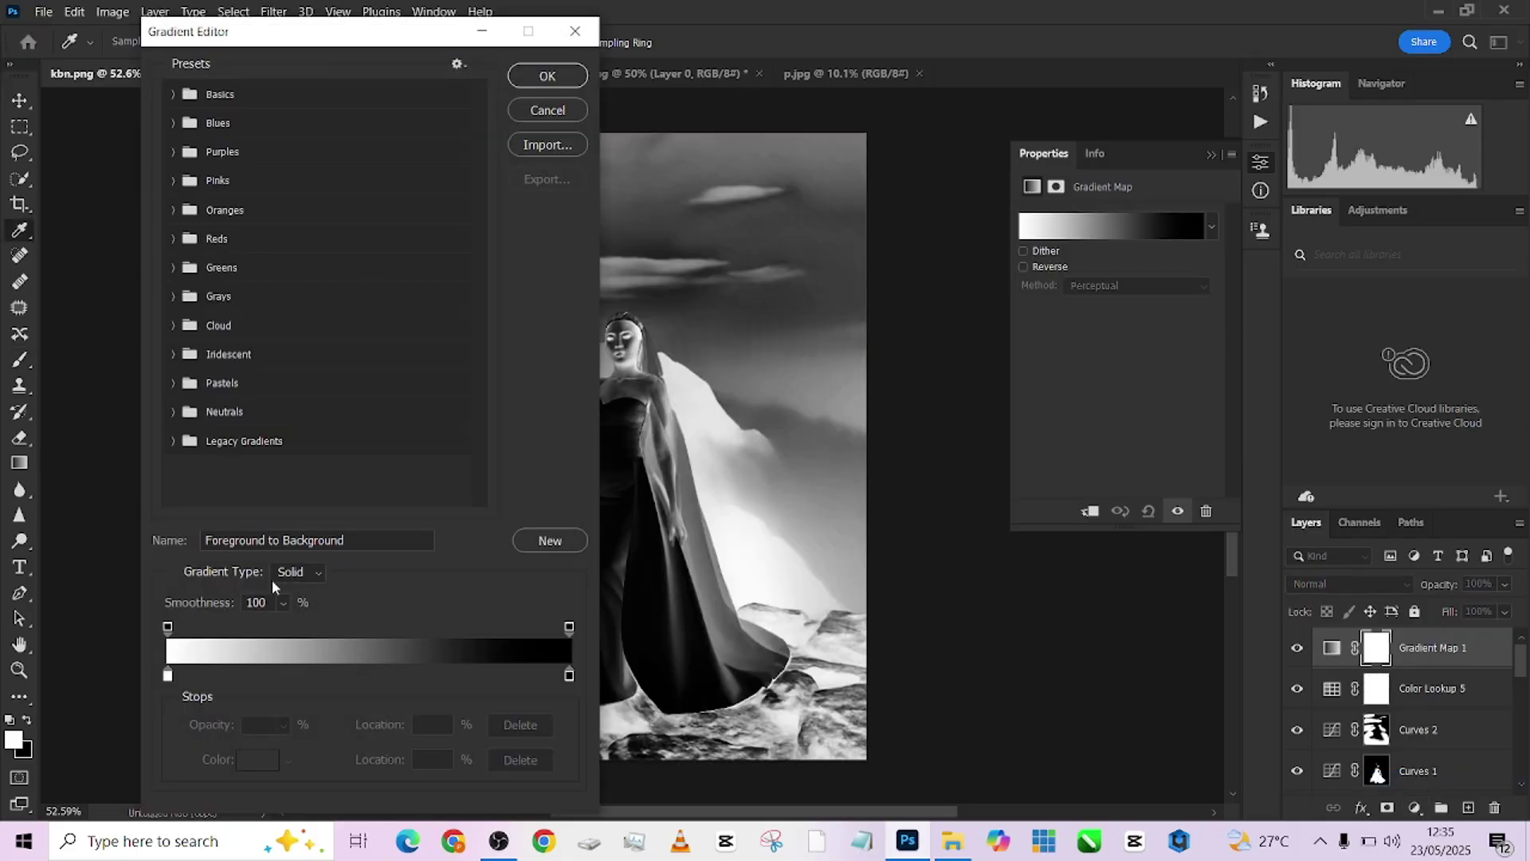
pyautogui.click(316, 574)
pyautogui.click(294, 603)
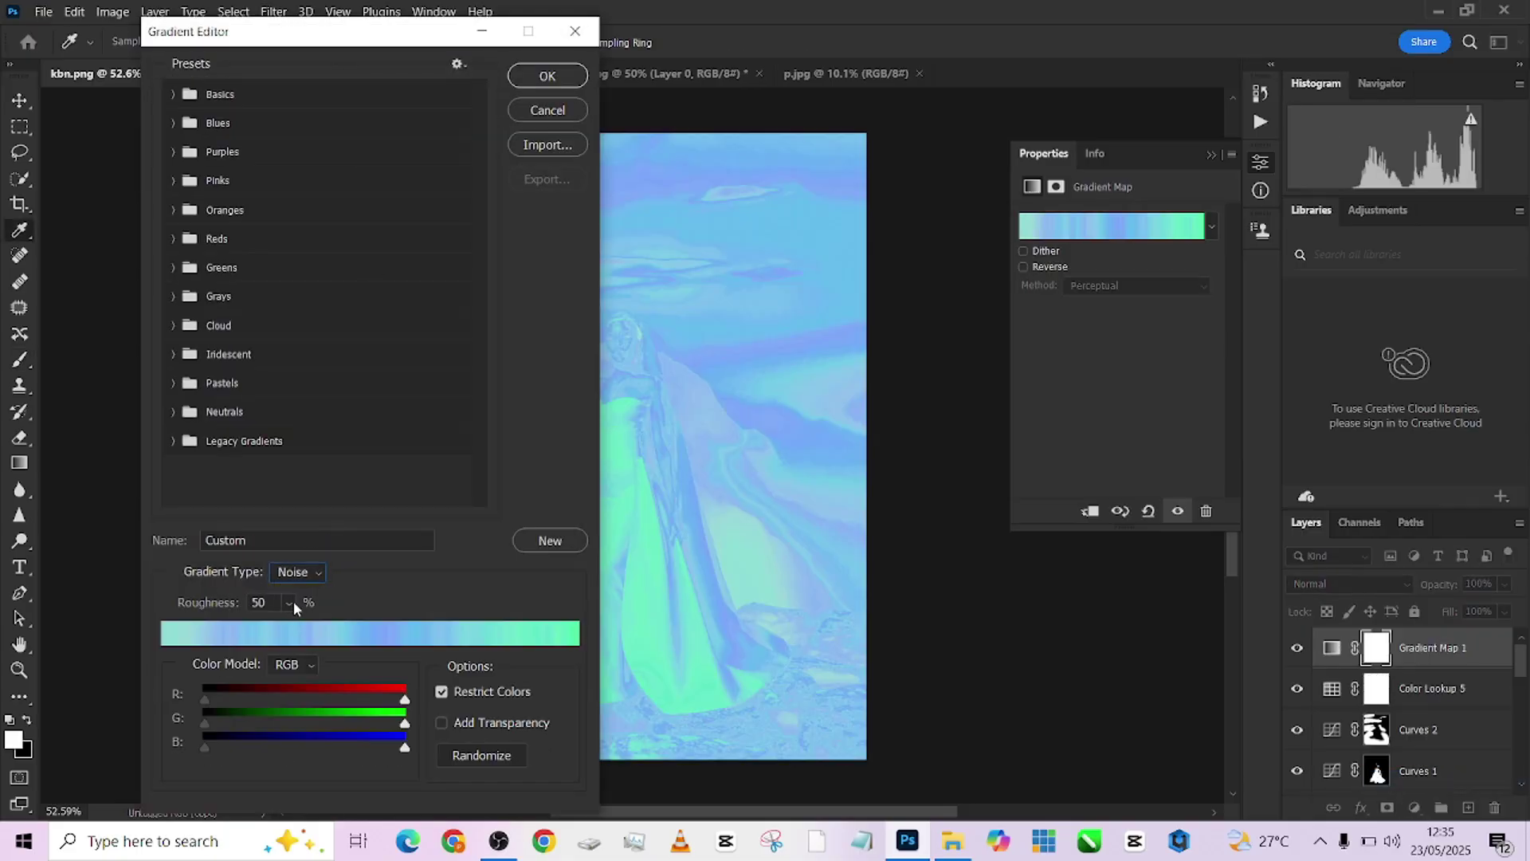
pyautogui.doubleClick(273, 602)
pyautogui.write('25')
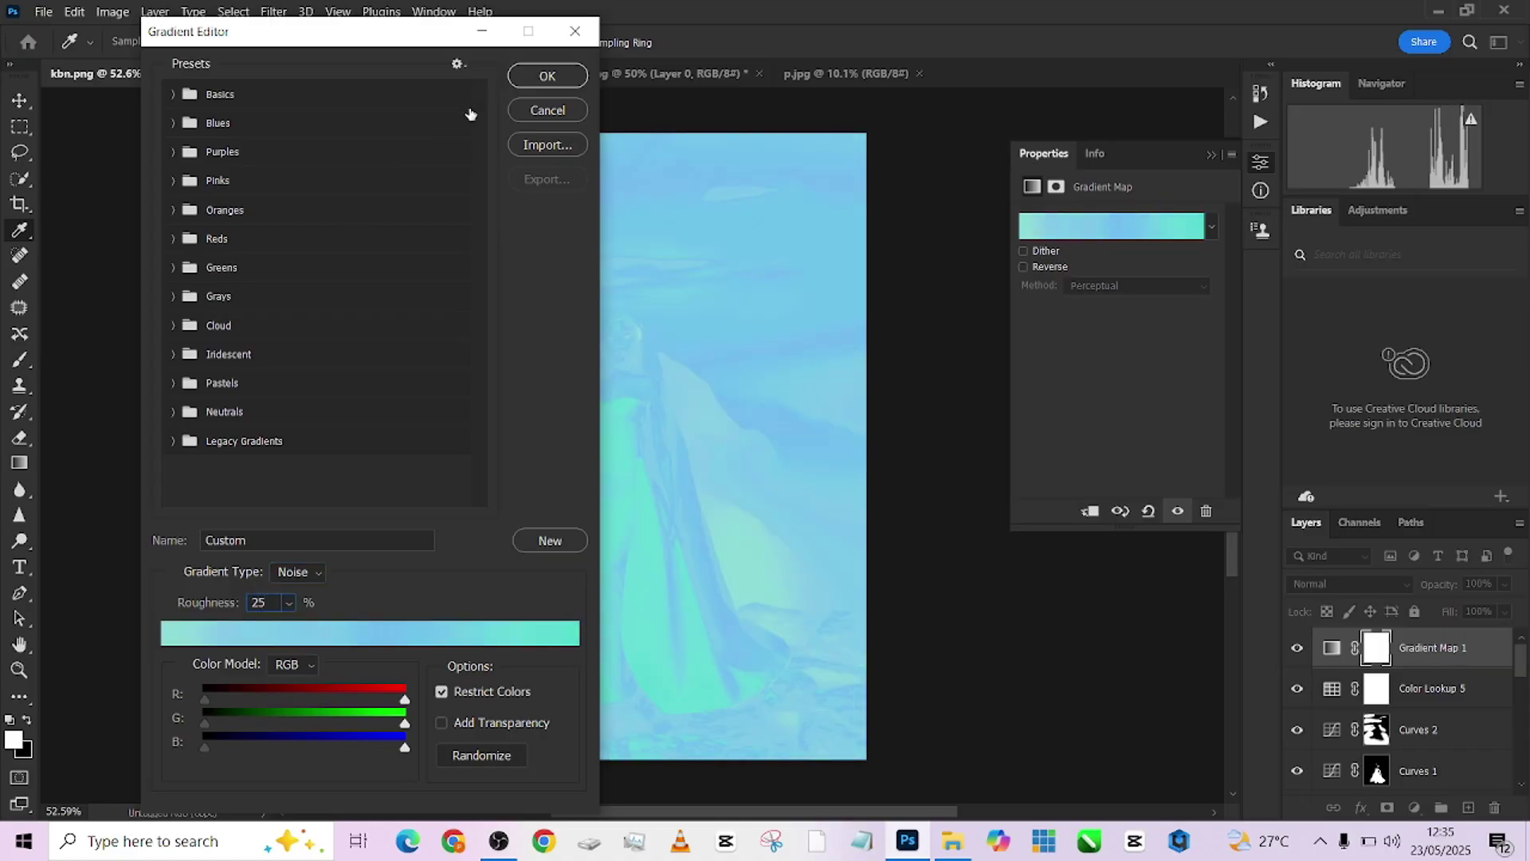
pyautogui.click(548, 80)
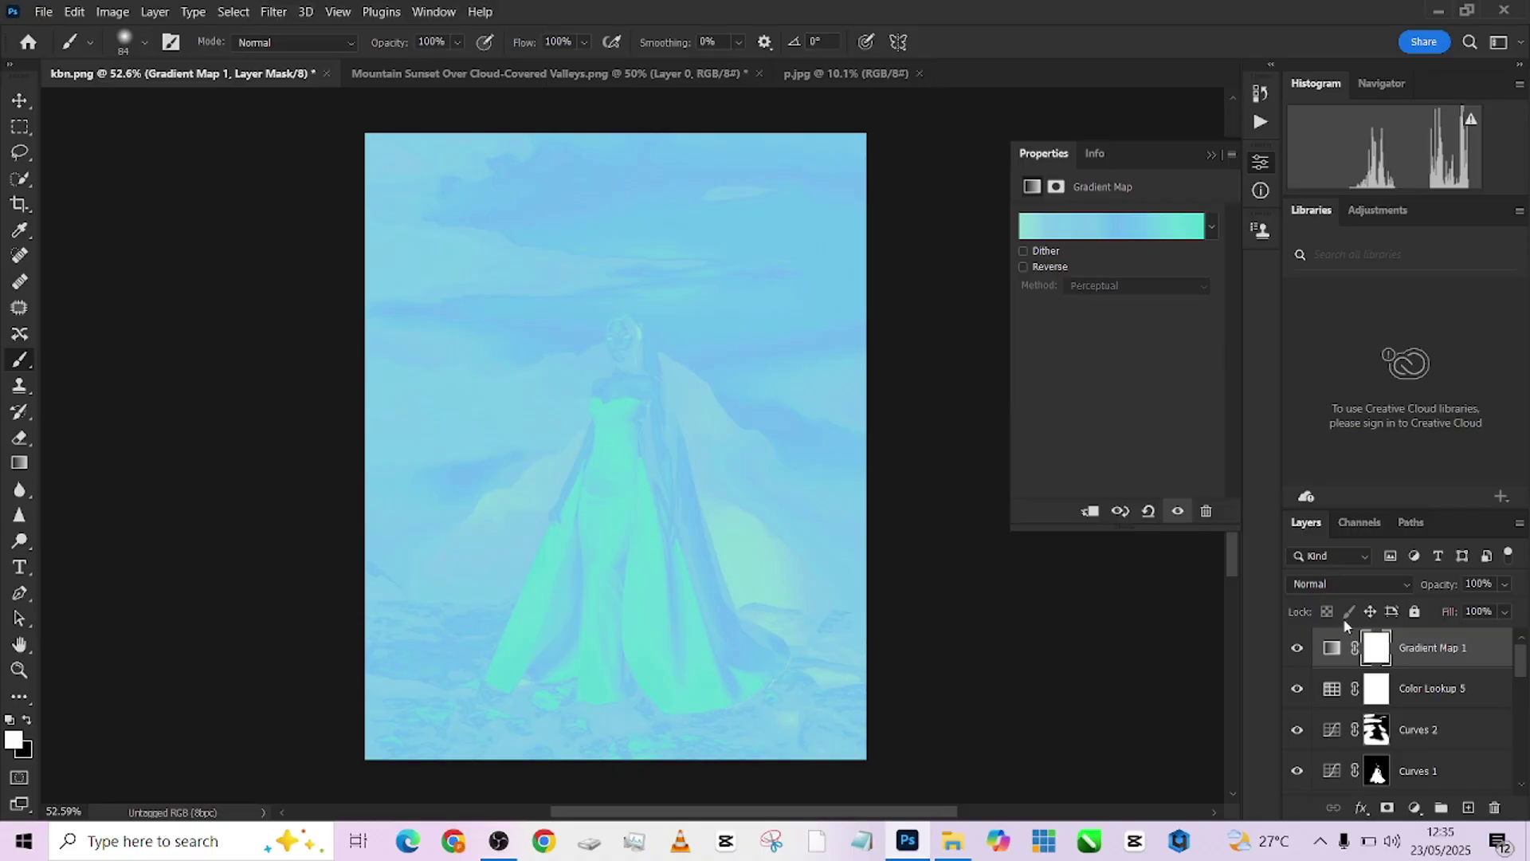
# Blend the Gradient Map 1 layer in Soft Light mode and lower its fill to 46%
pyautogui.click(1318, 584)
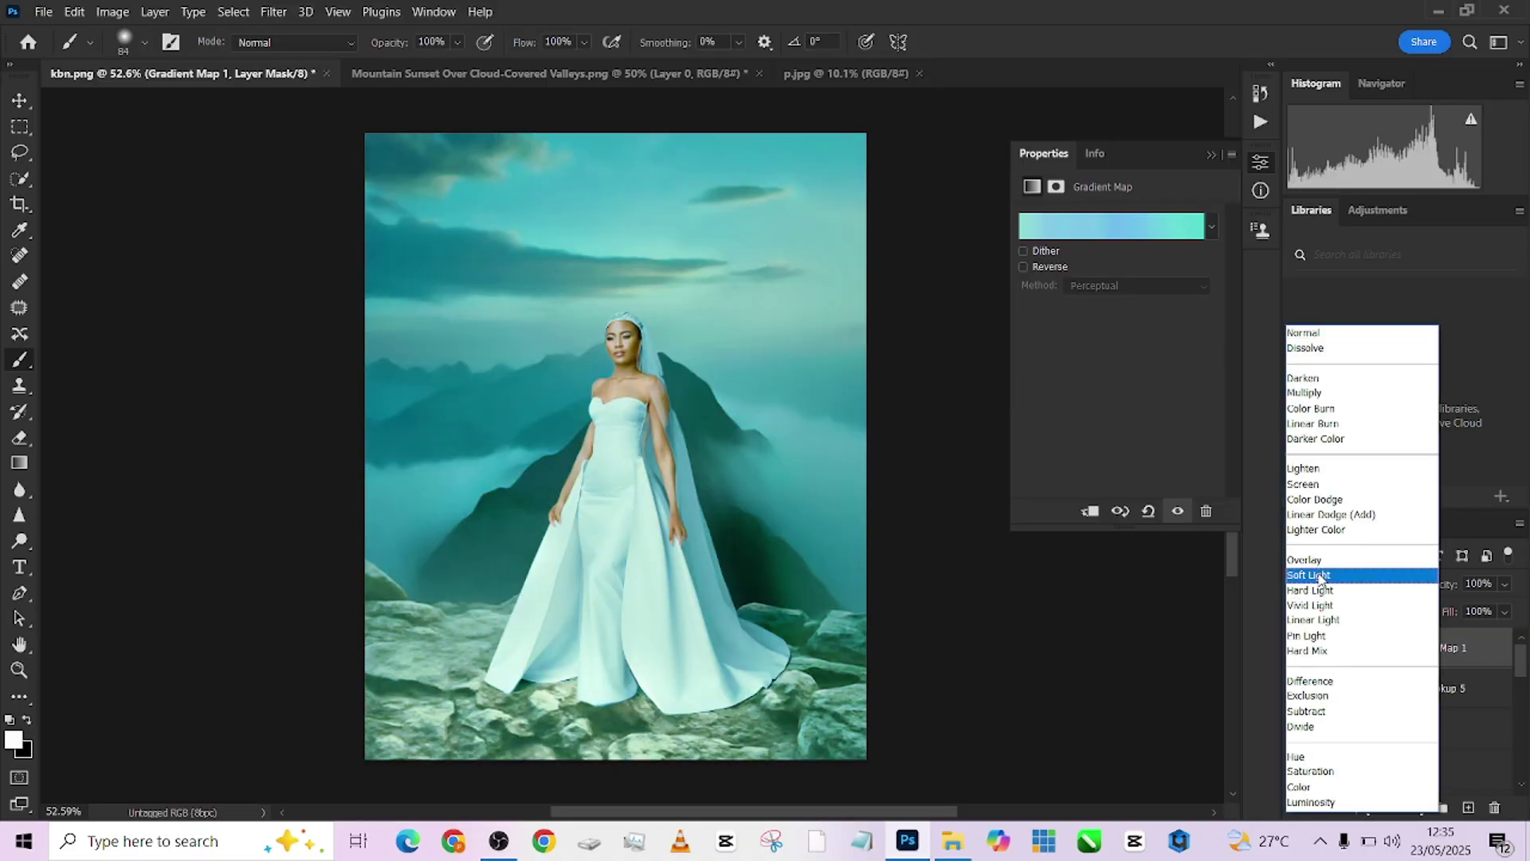
pyautogui.click(1347, 589)
pyautogui.click(1505, 611)
pyautogui.click(1468, 638)
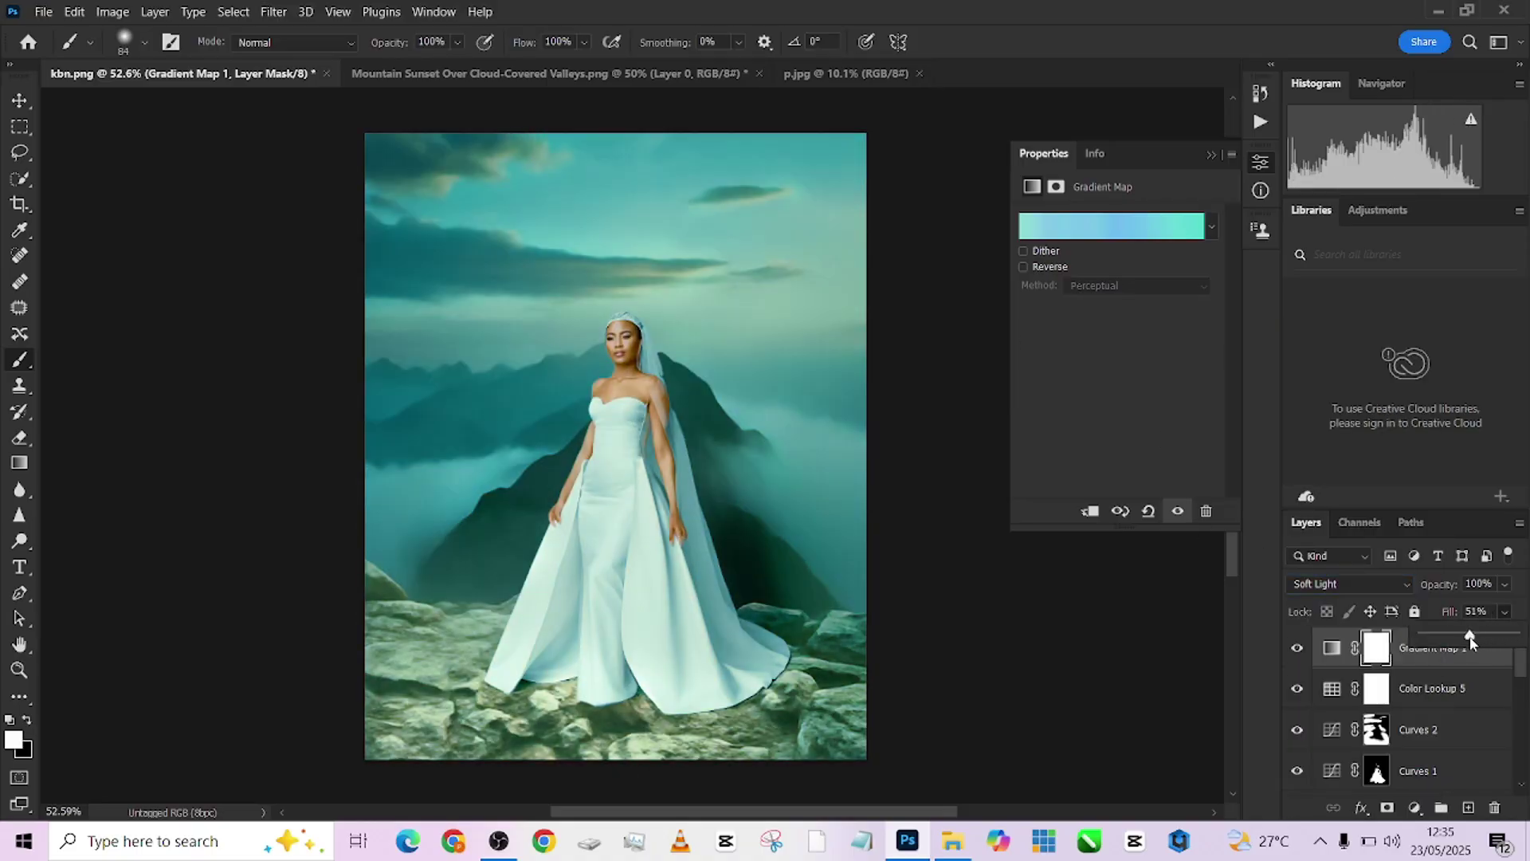
pyautogui.moveTo(1469, 637); pyautogui.dragTo(1465, 639)
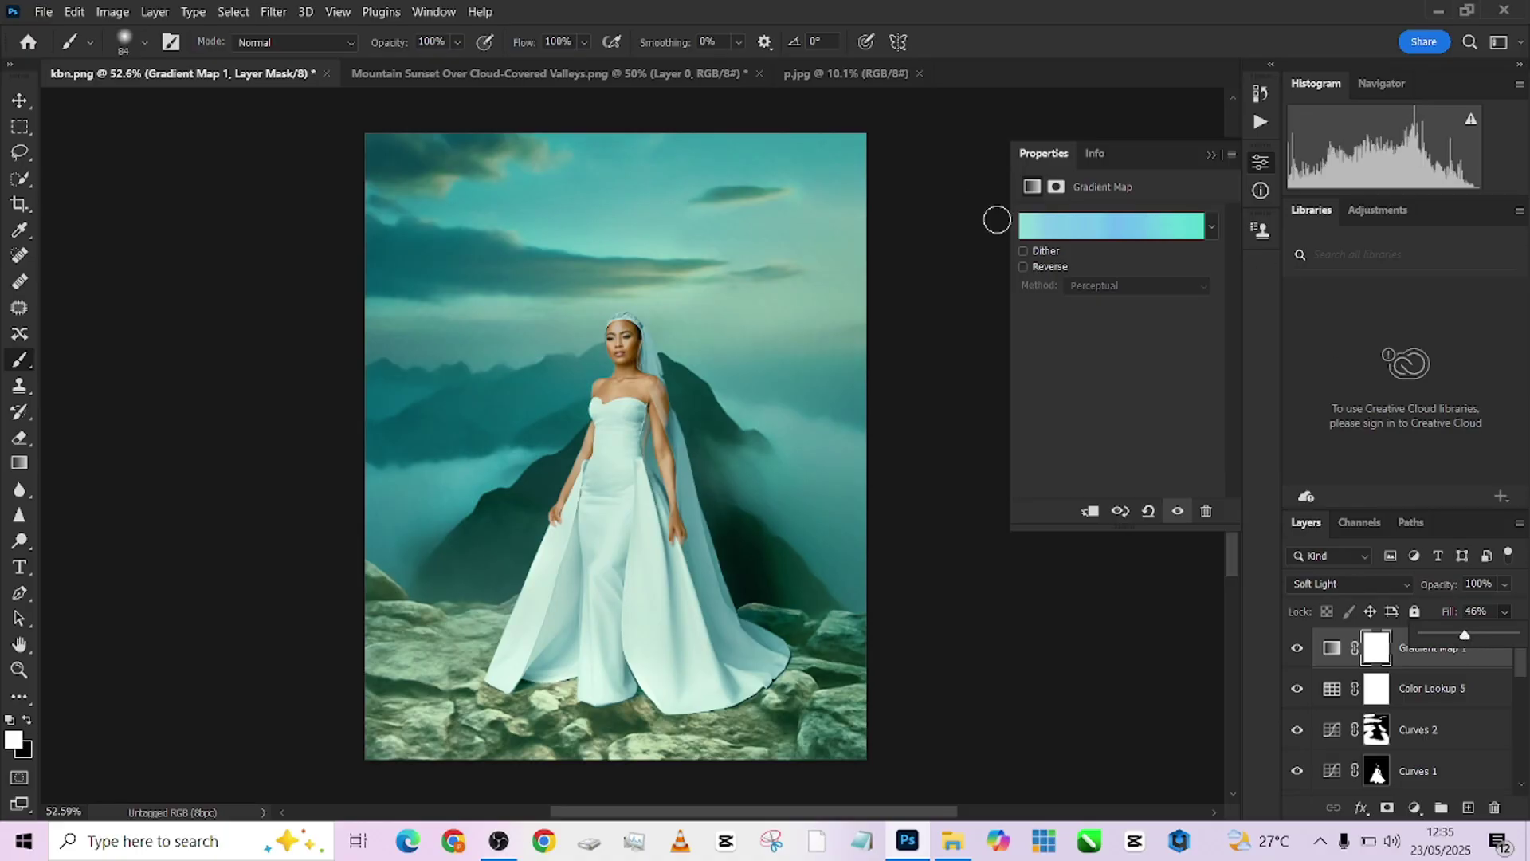
# Randomize the noise gradient until it runs from greyish mauve to violet, and lower the Gradient Map 1 layer's opacity to 72%
pyautogui.click(1084, 230)
pyautogui.moveTo(303, 36); pyautogui.dragTo(1056, 23)
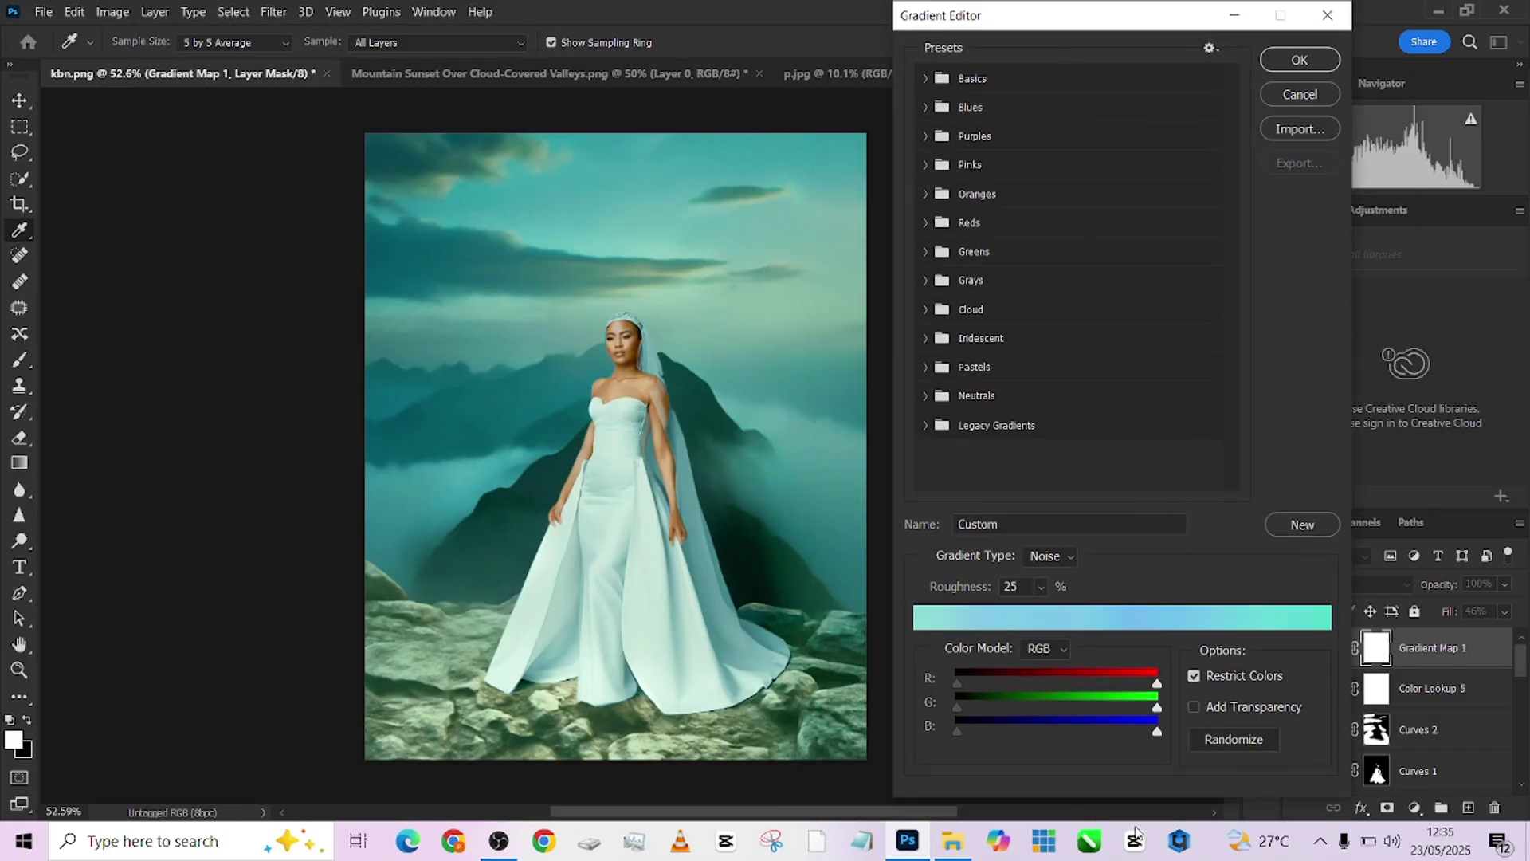
pyautogui.click(1218, 744)
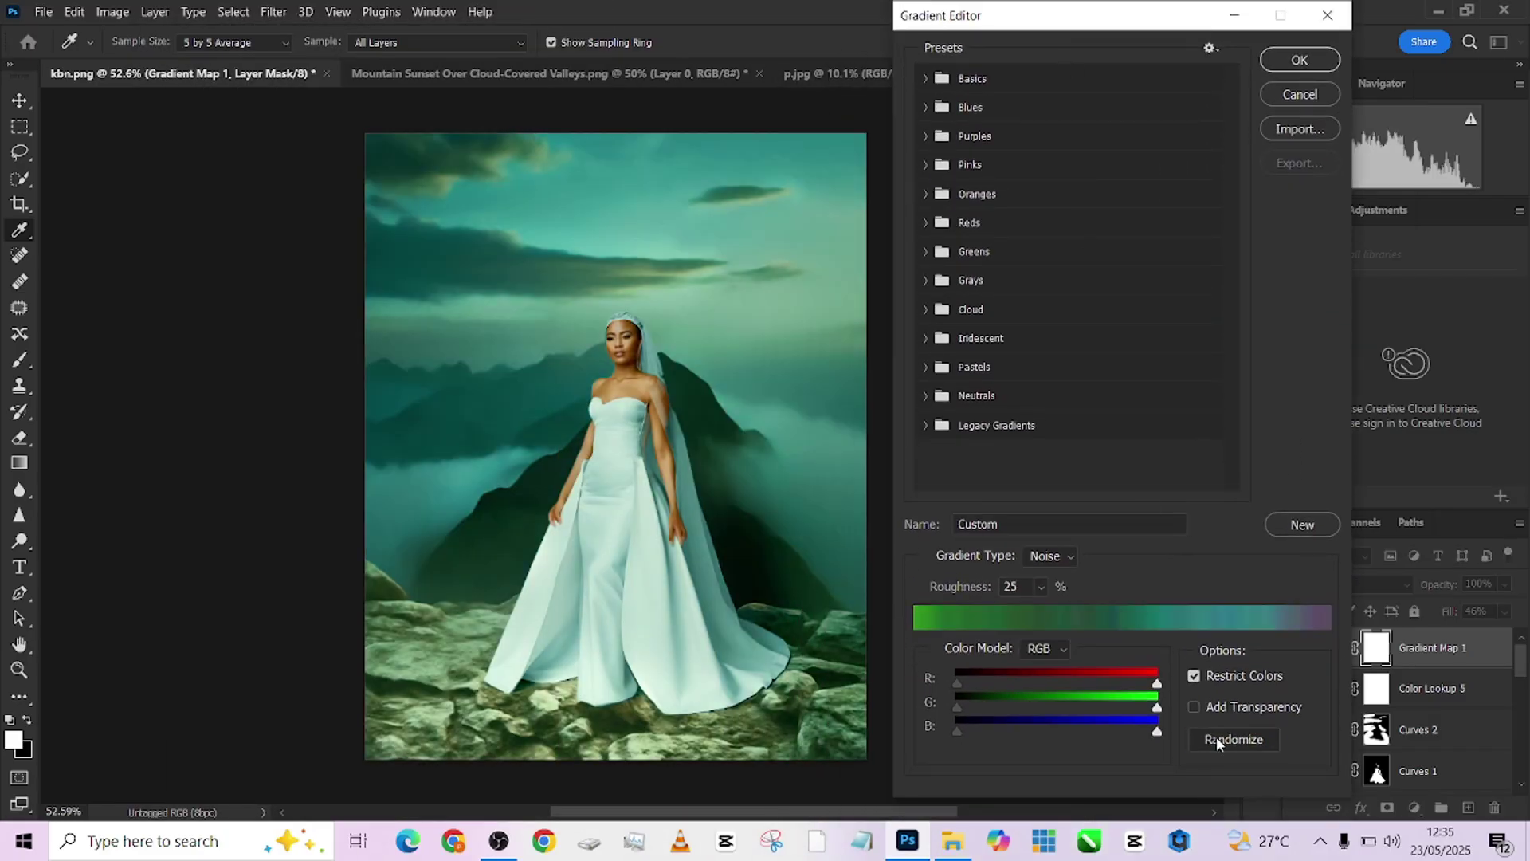
pyautogui.click(1217, 744)
pyautogui.click(1217, 744)
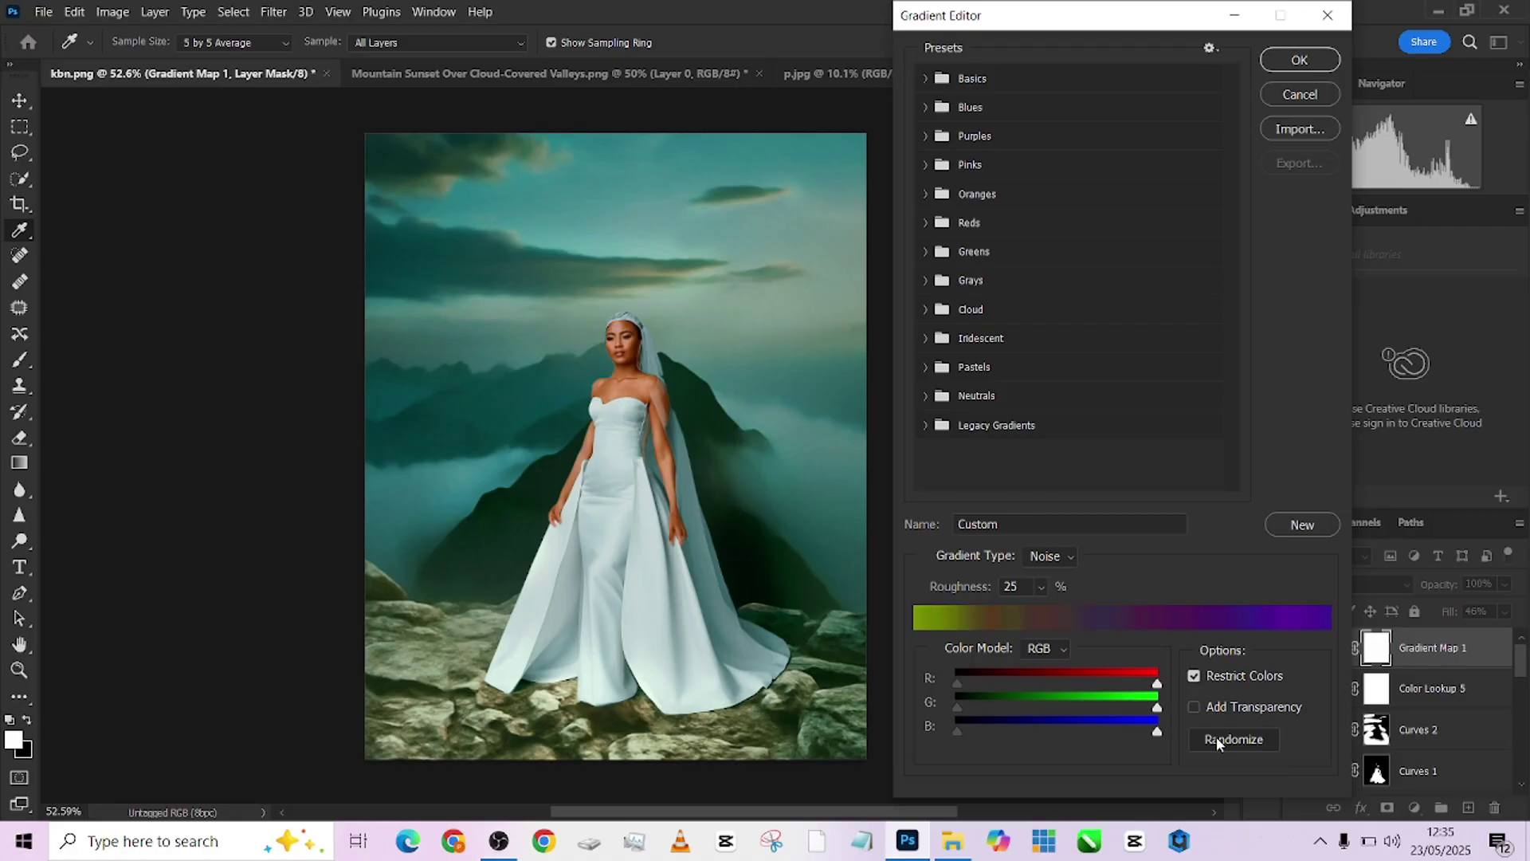
pyautogui.click(1217, 740)
pyautogui.click(1216, 738)
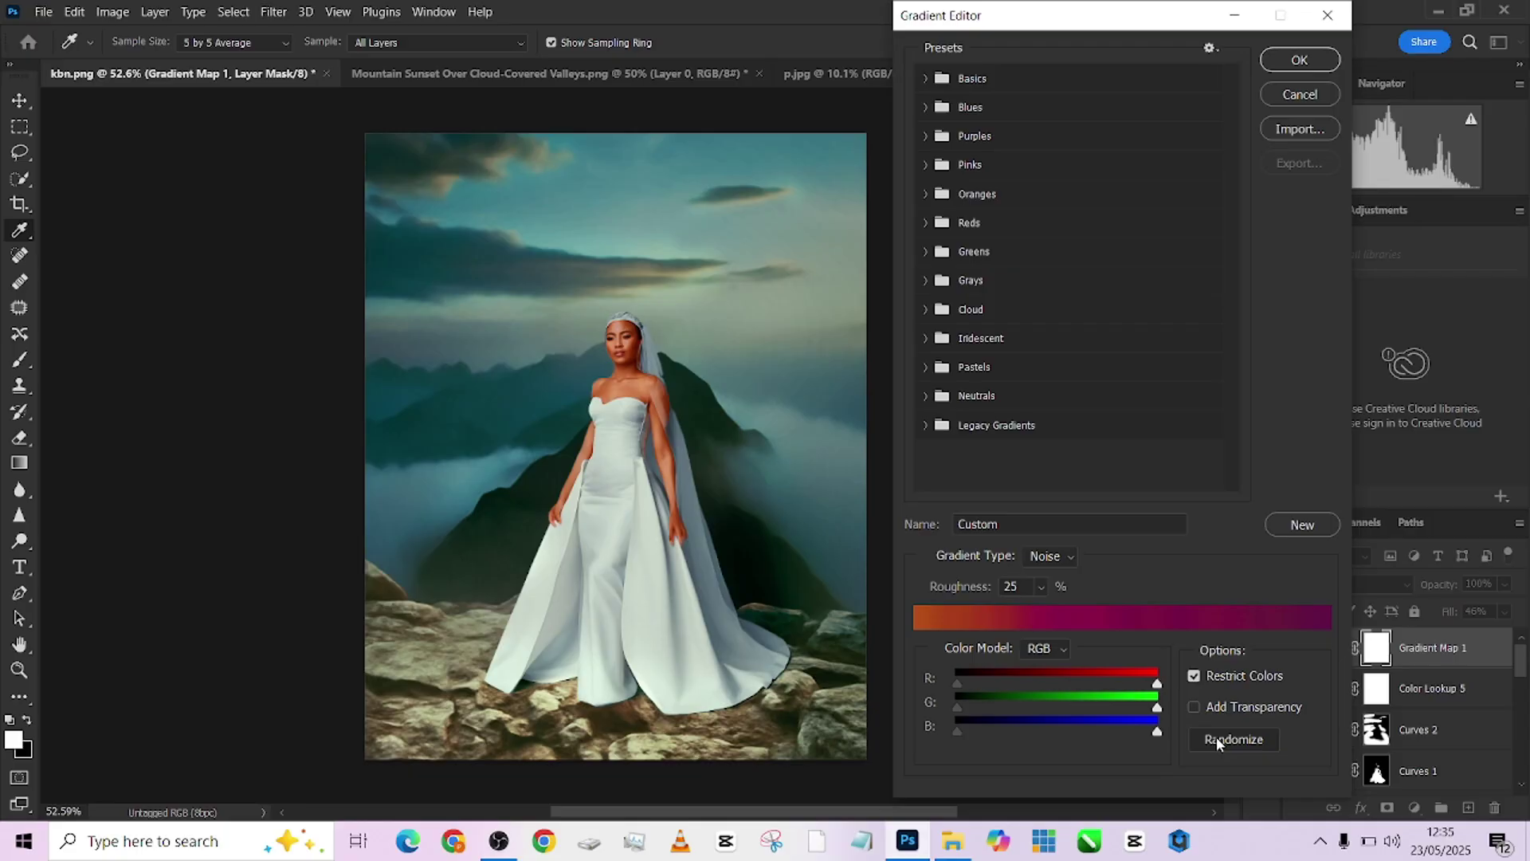
pyautogui.click(1217, 738)
pyautogui.click(1216, 738)
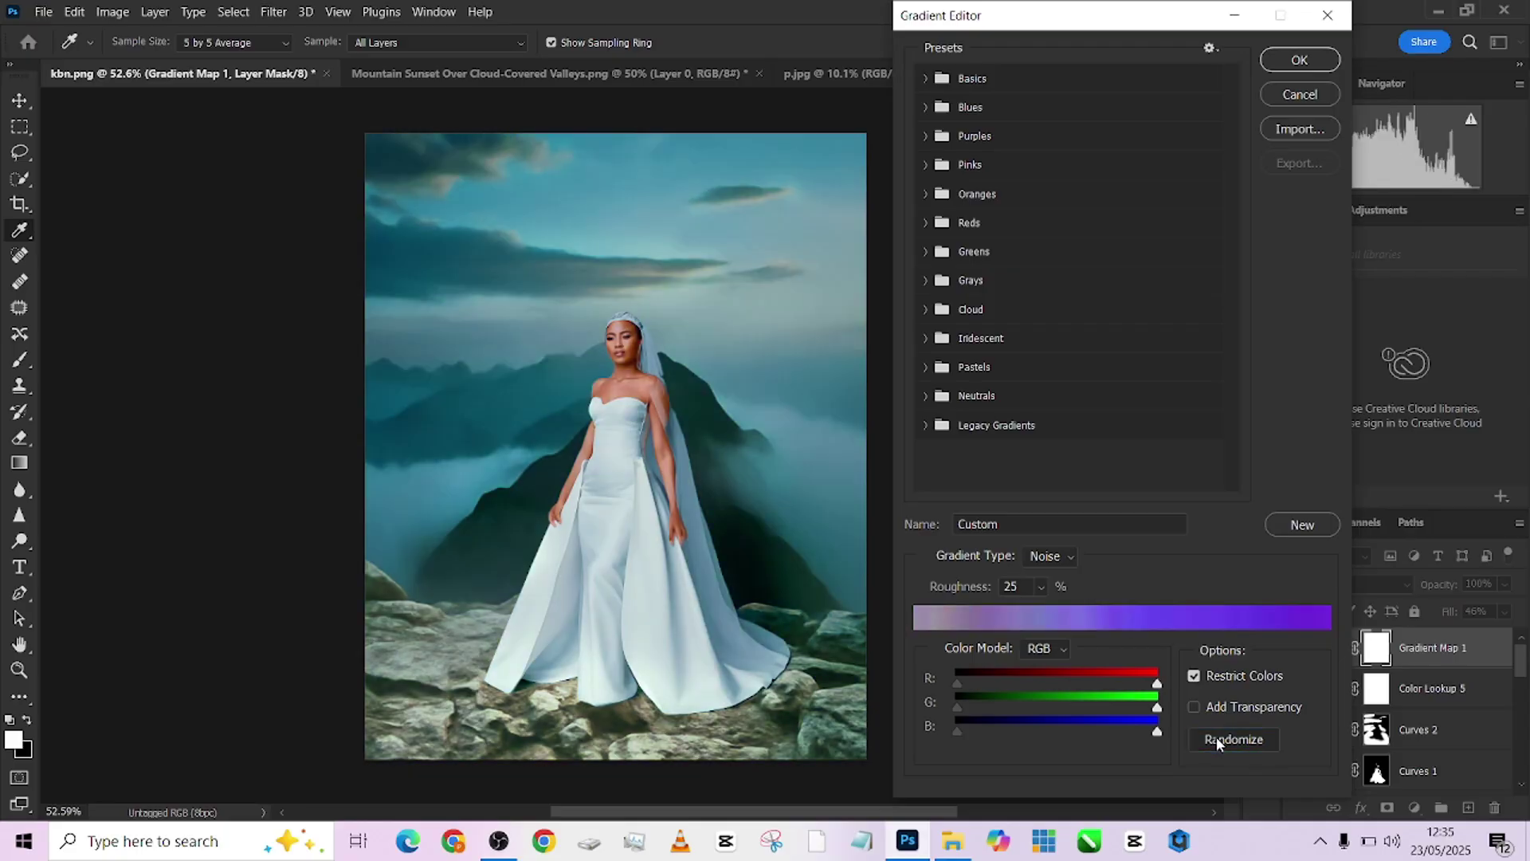
pyautogui.click(1315, 62)
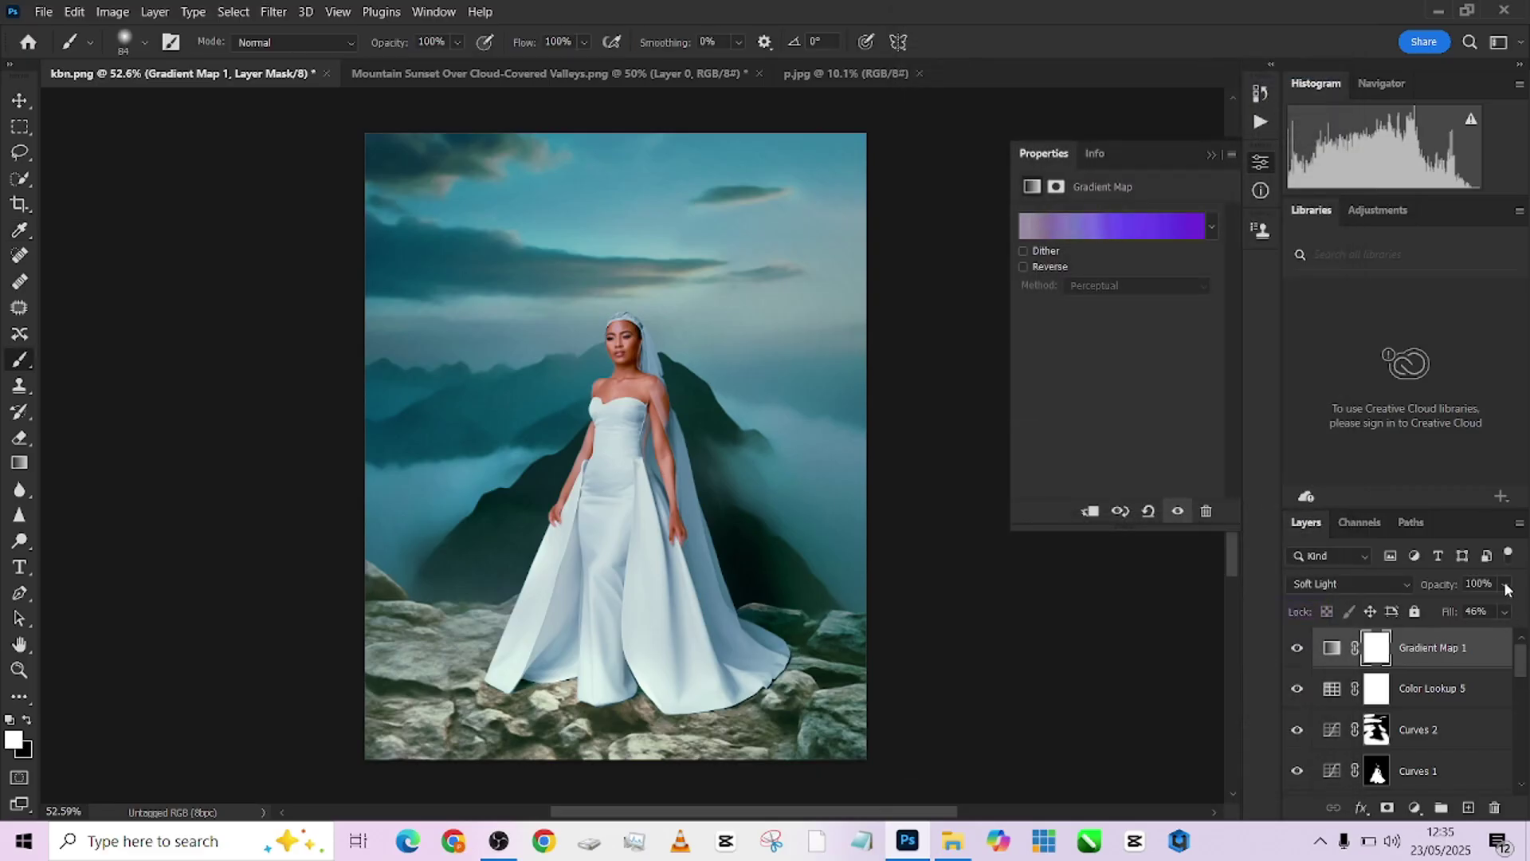
pyautogui.moveTo(1505, 584); pyautogui.dragTo(1489, 608)
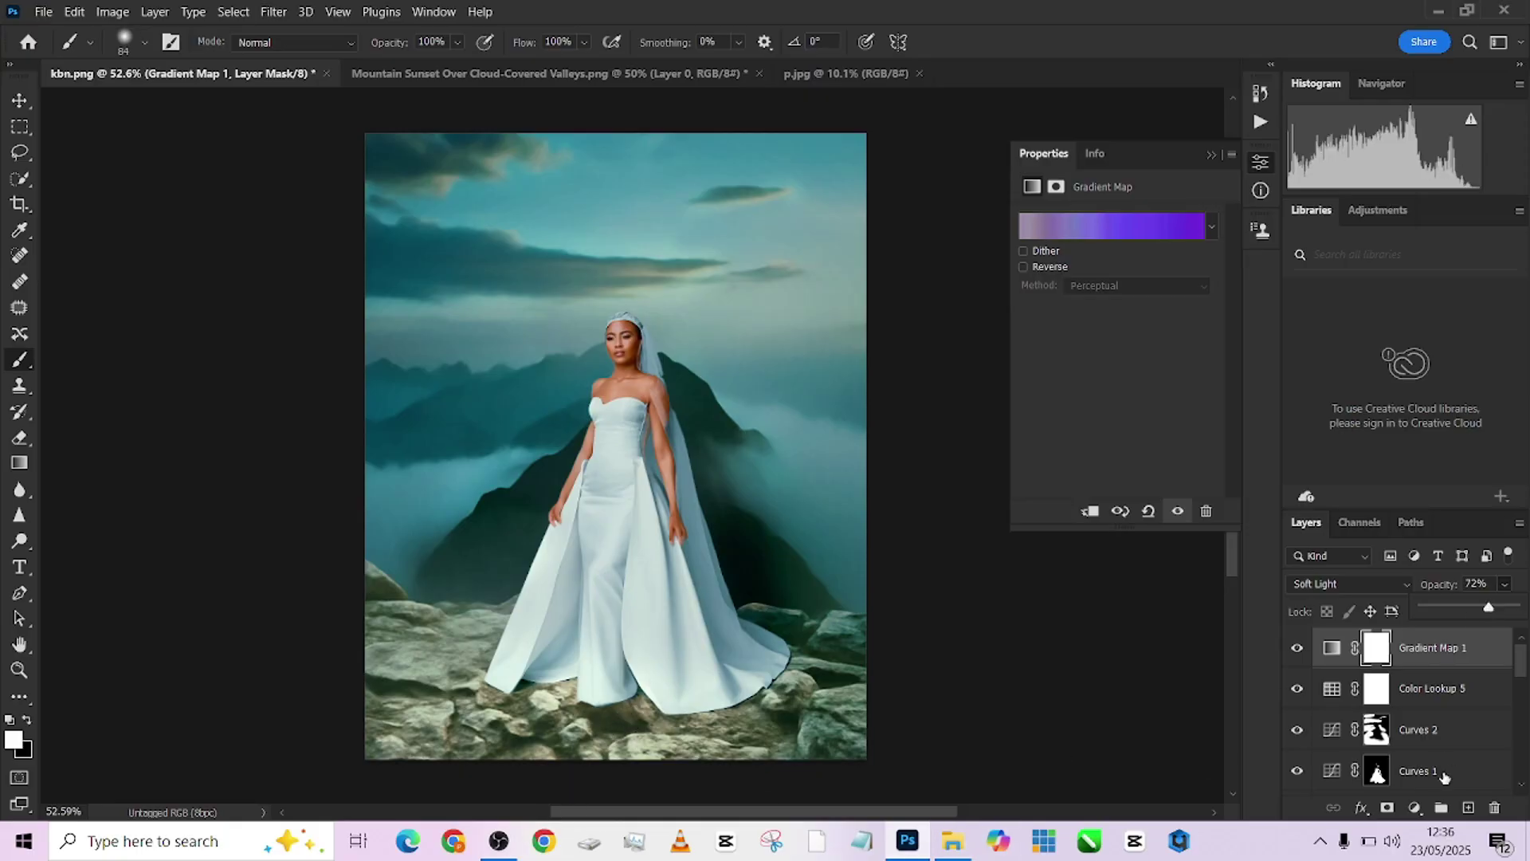
# Enlarge the Layer 2 background to about 691.8 × 1037.87 mm and shift it slightly behind the bride
pyautogui.scroll(-3, 1442, 735)
pyautogui.scroll(-4, 1426, 741)
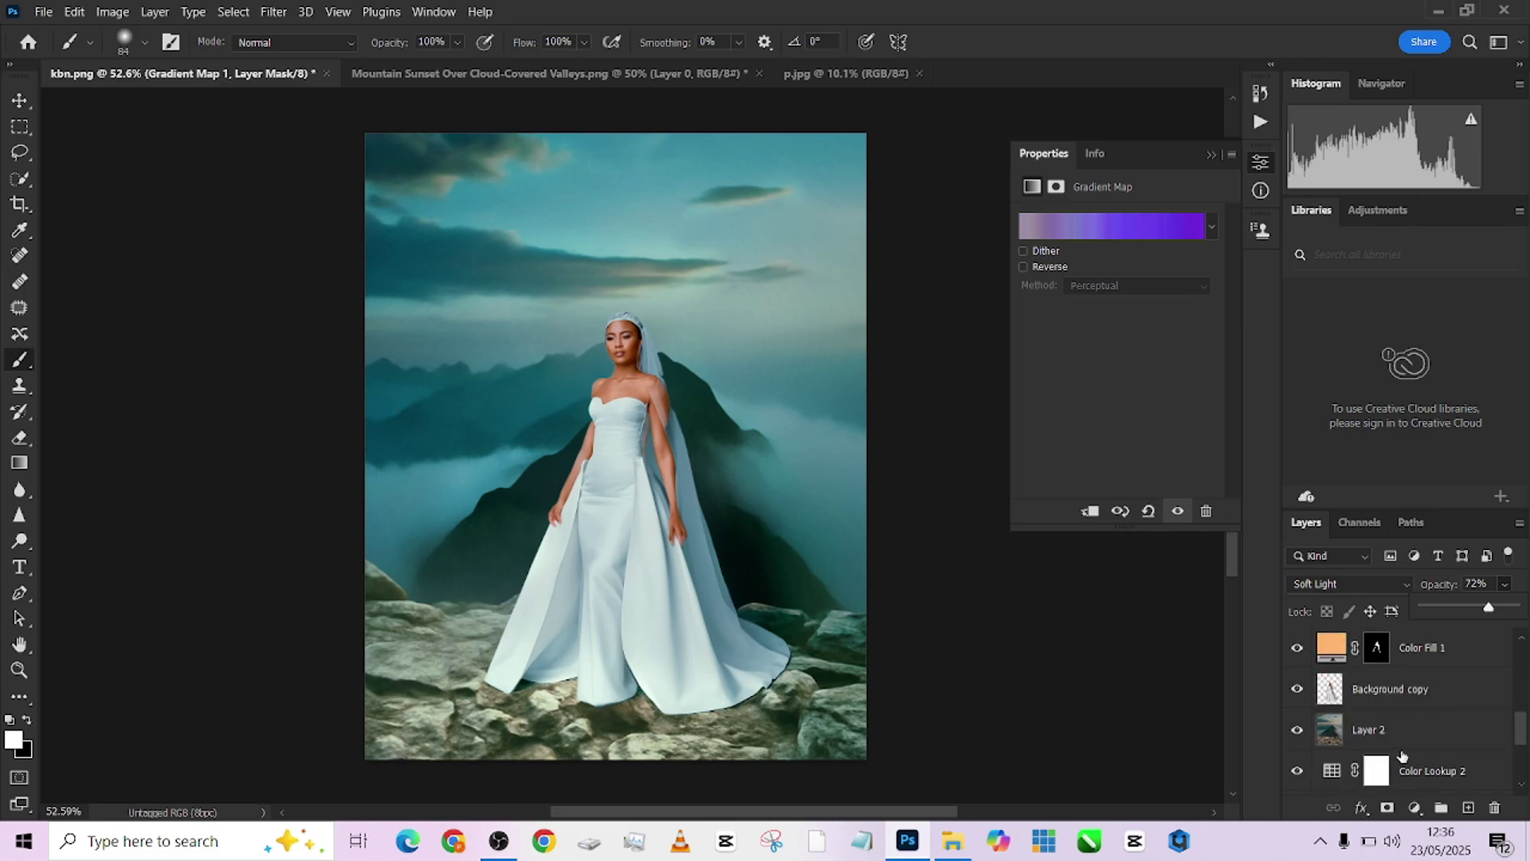
pyautogui.click(1403, 743)
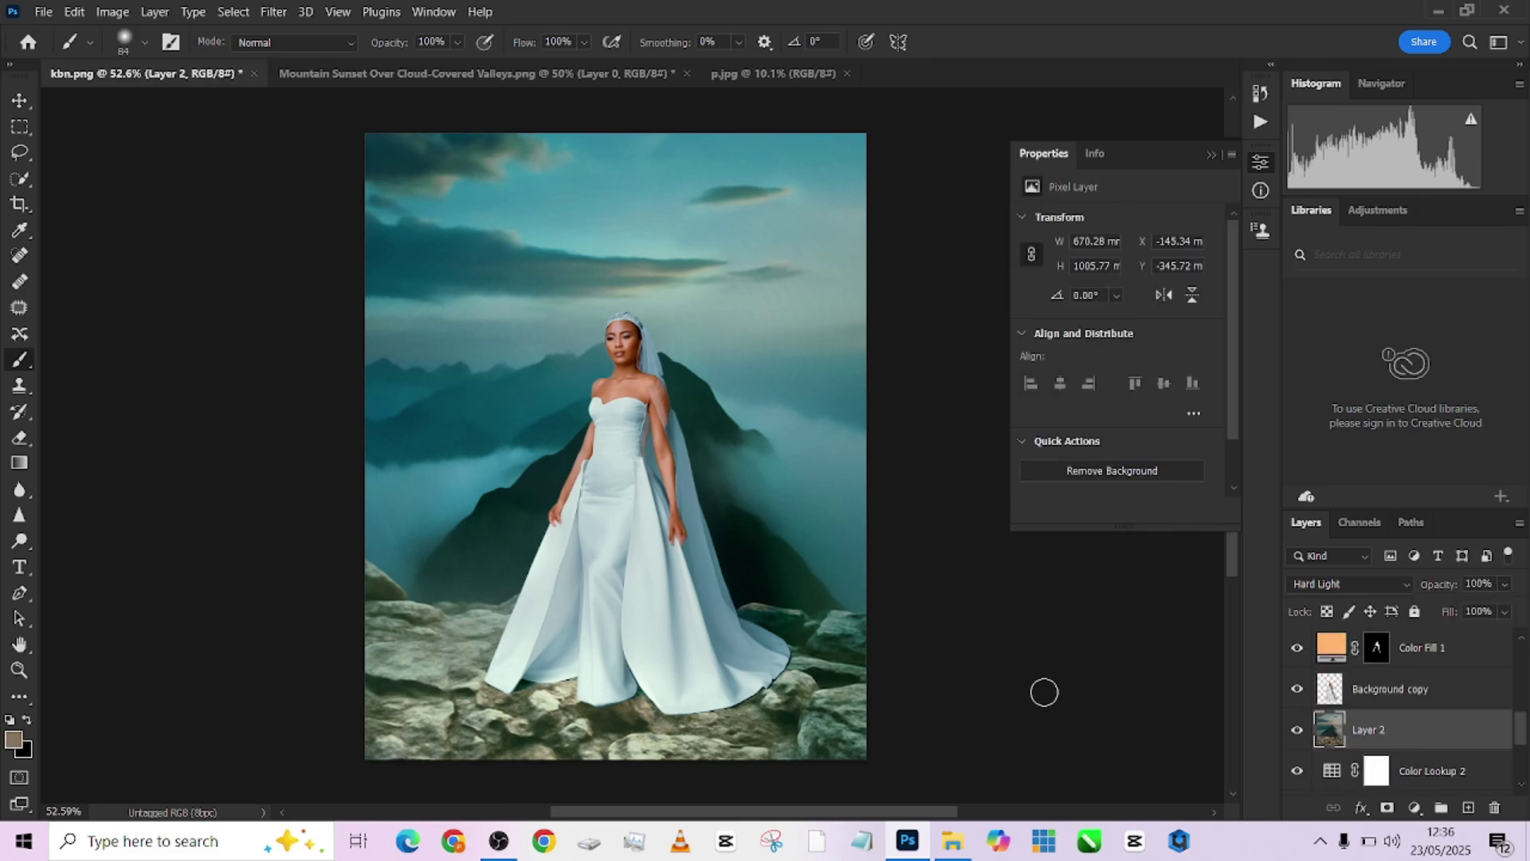
pyautogui.press('v')
pyautogui.scroll(-3, 747, 782)
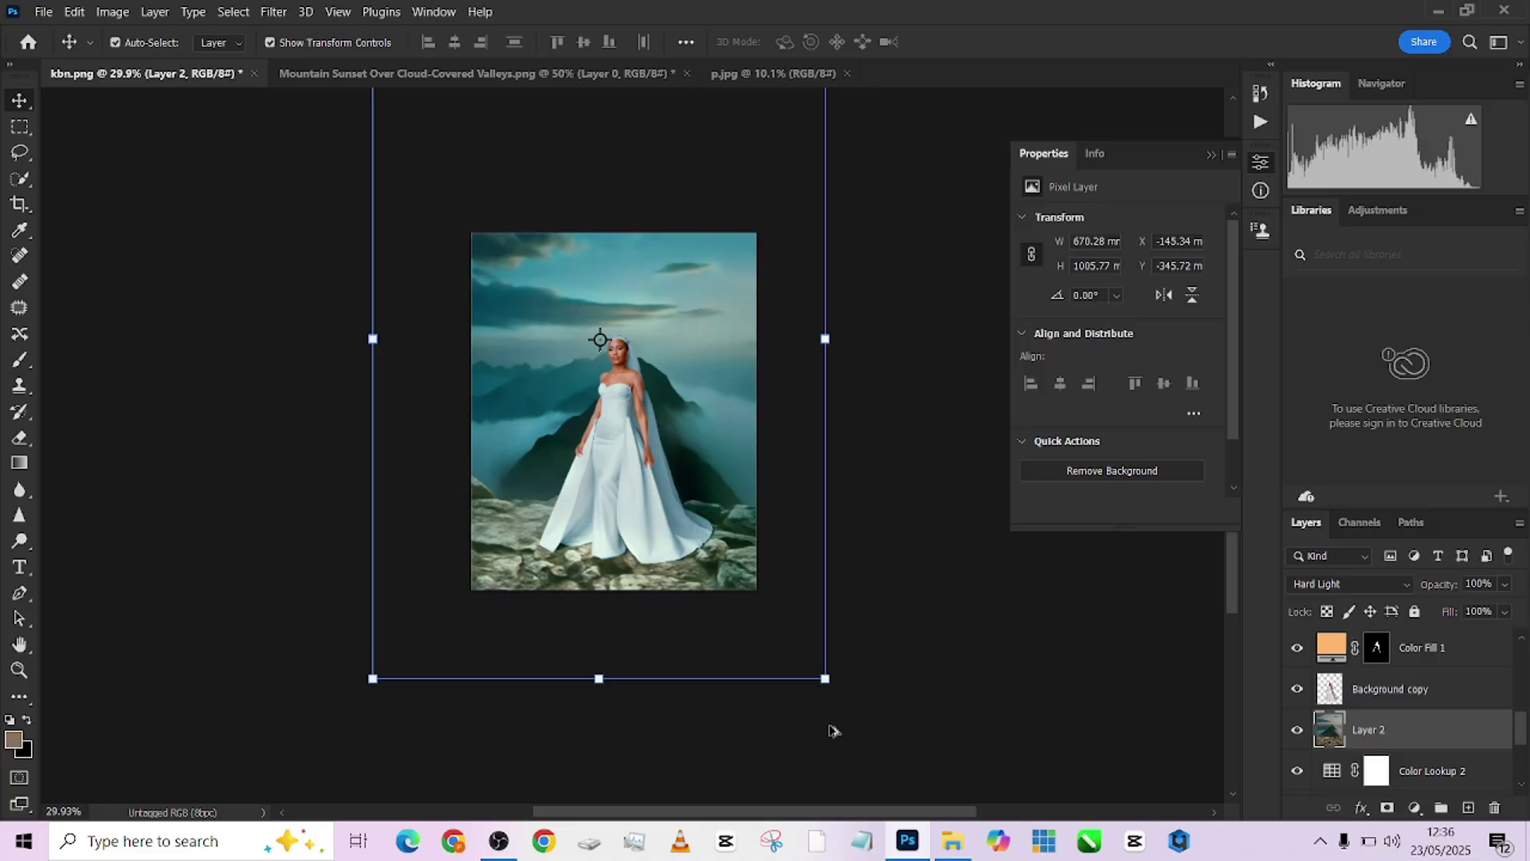
pyautogui.moveTo(821, 672); pyautogui.dragTo(831, 687)
pyautogui.moveTo(734, 577); pyautogui.dragTo(729, 584)
pyautogui.press('Return')
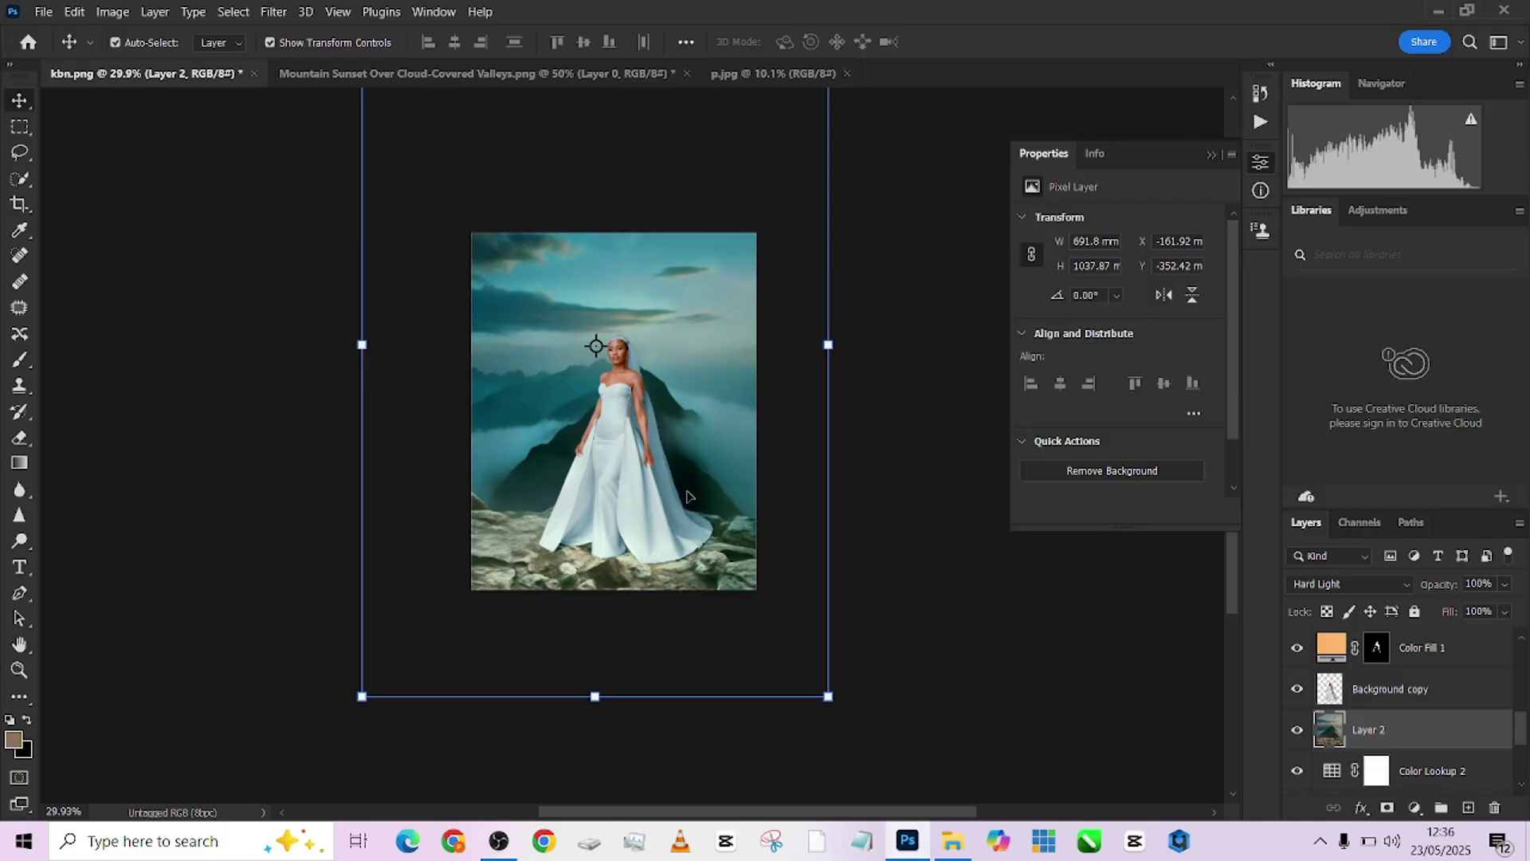
# Compare the image with and without the Gradient Map 1 layer
pyautogui.scroll(3, 689, 496)
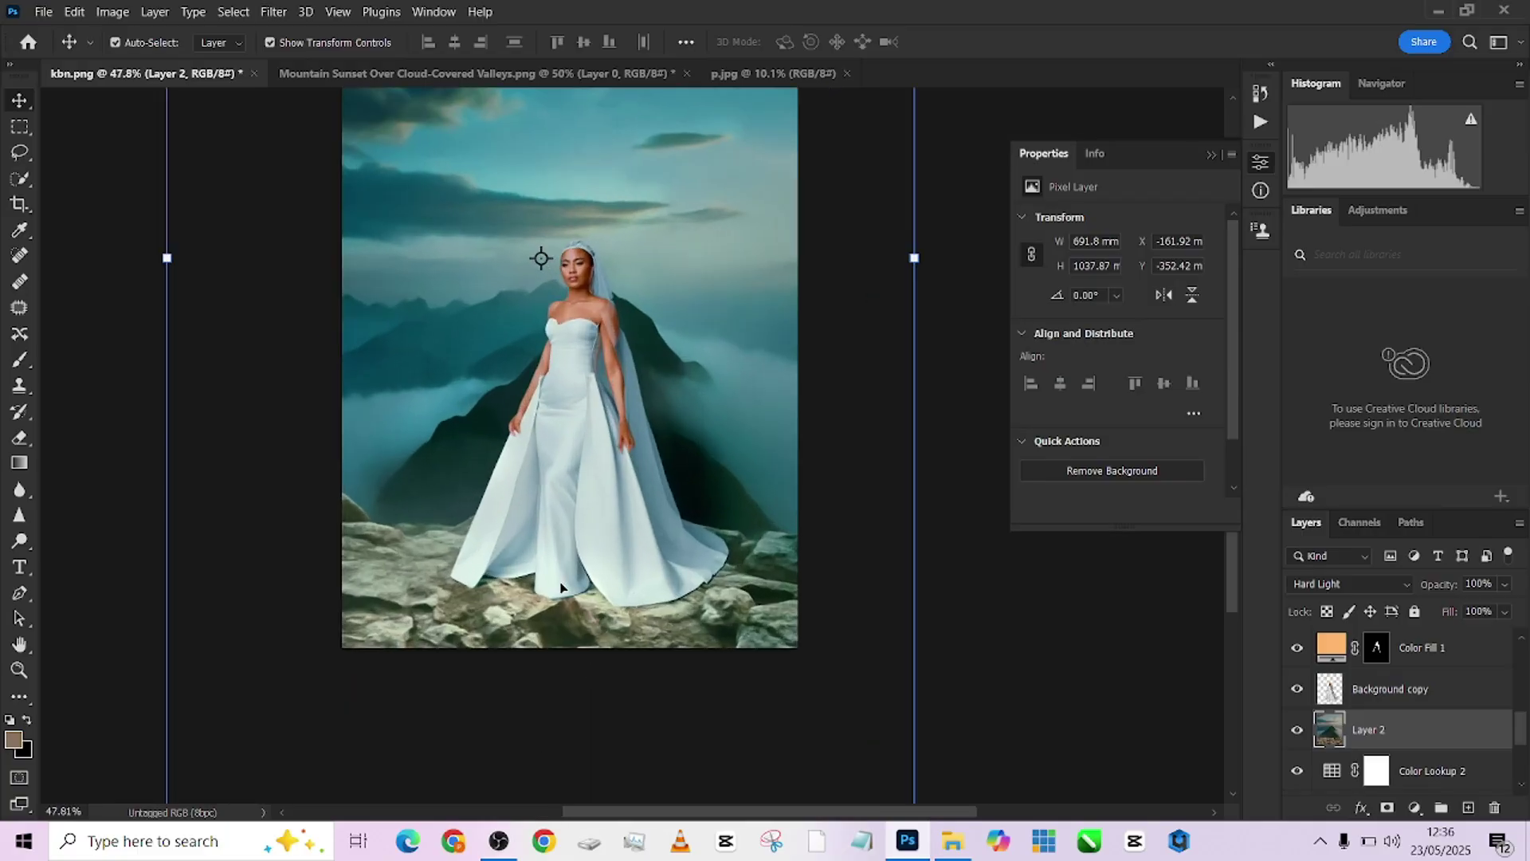
pyautogui.scroll(2, 564, 588)
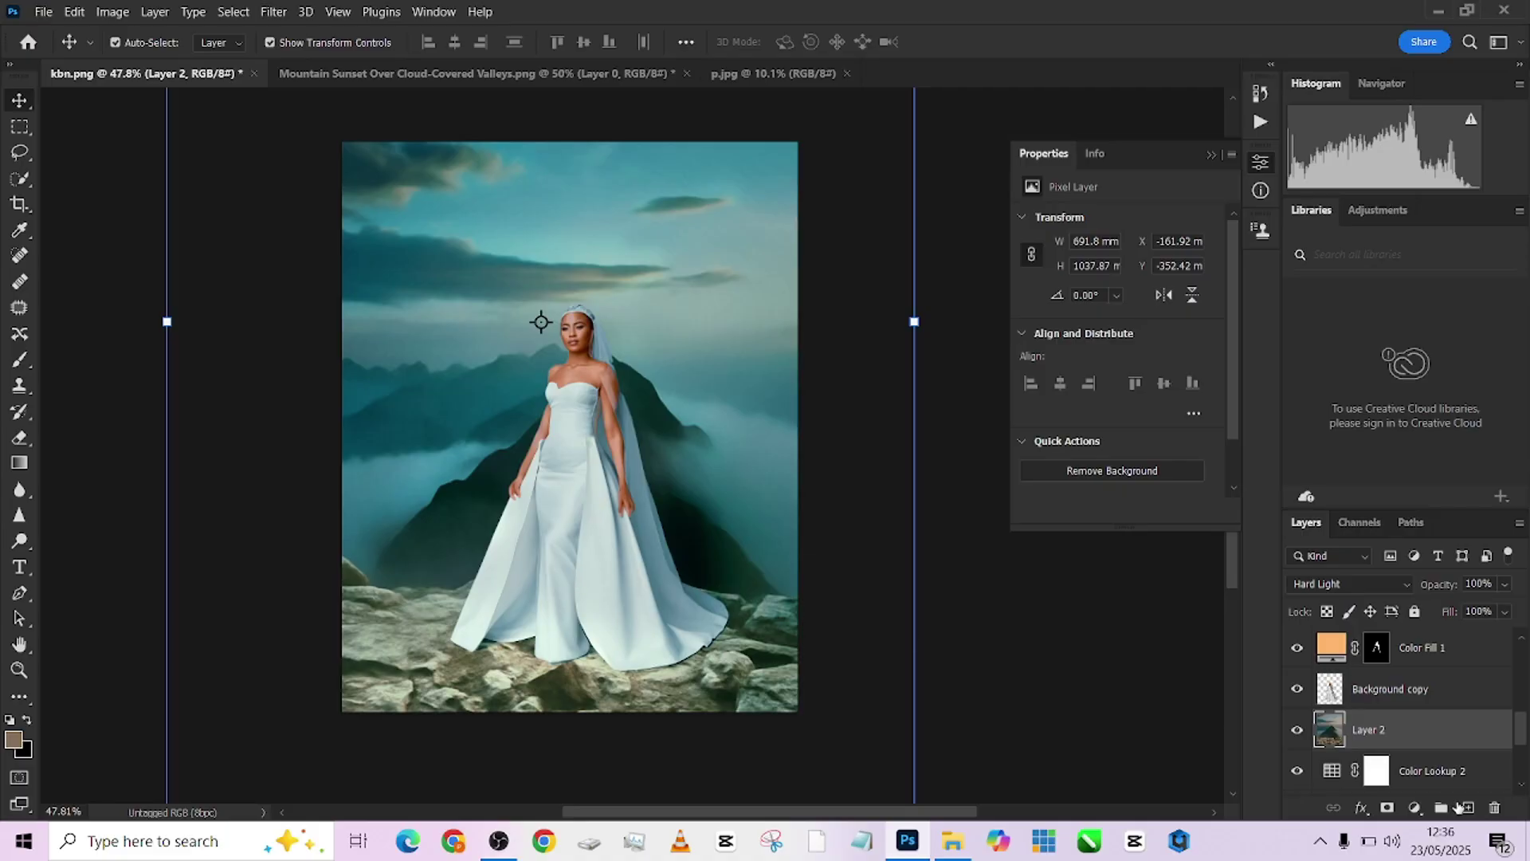
pyautogui.scroll(3, 1442, 723)
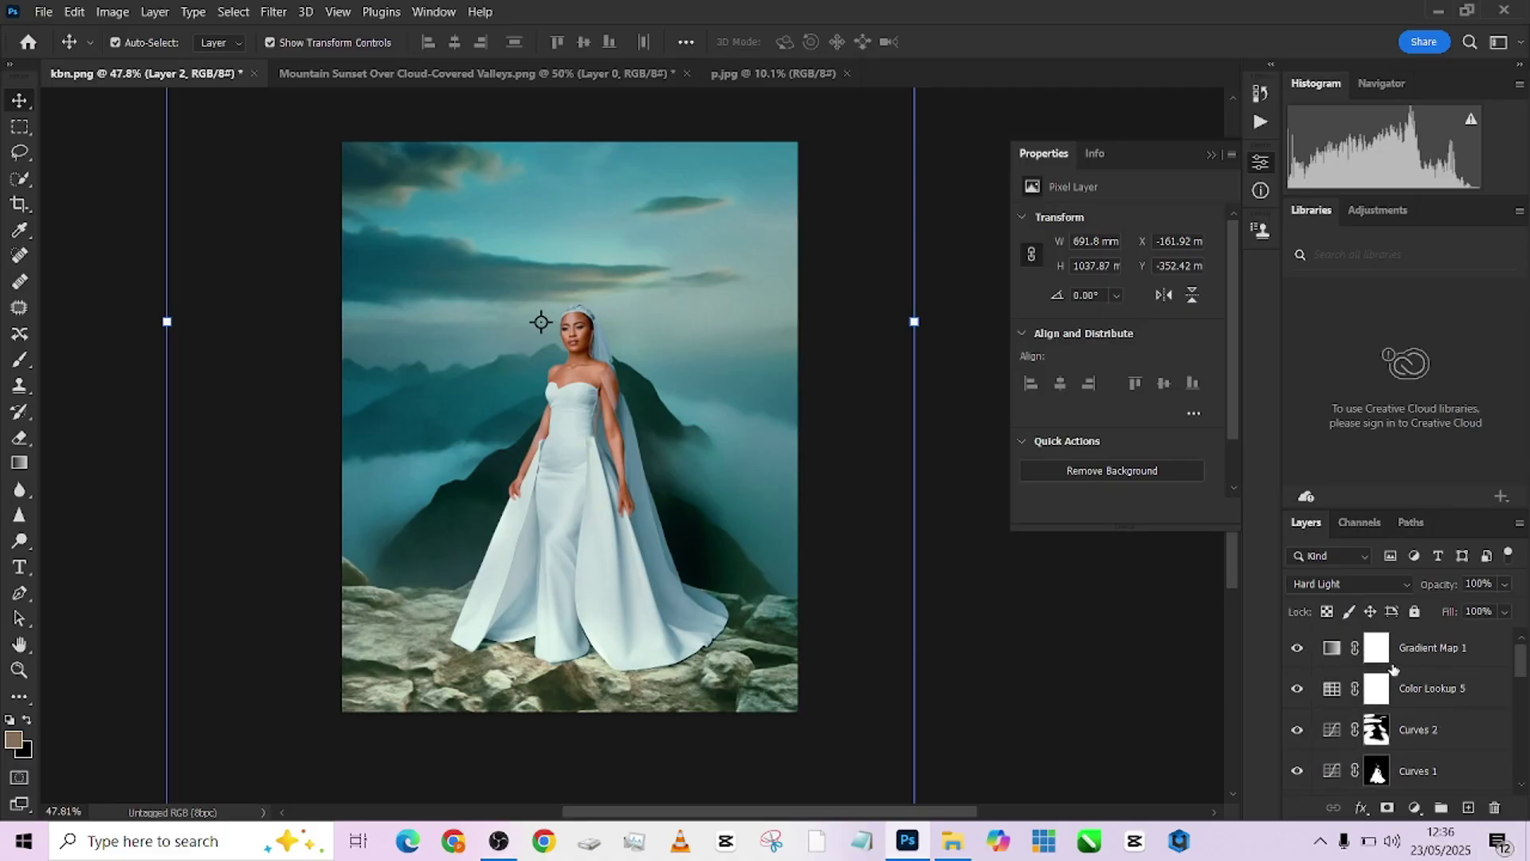
pyautogui.click(1297, 649)
pyautogui.click(1297, 652)
# Randomize the Gradient Map 1 noise gradient until it runs from mauve through purple to red, and lower the layer's opacity to 55%
pyautogui.click(1335, 650)
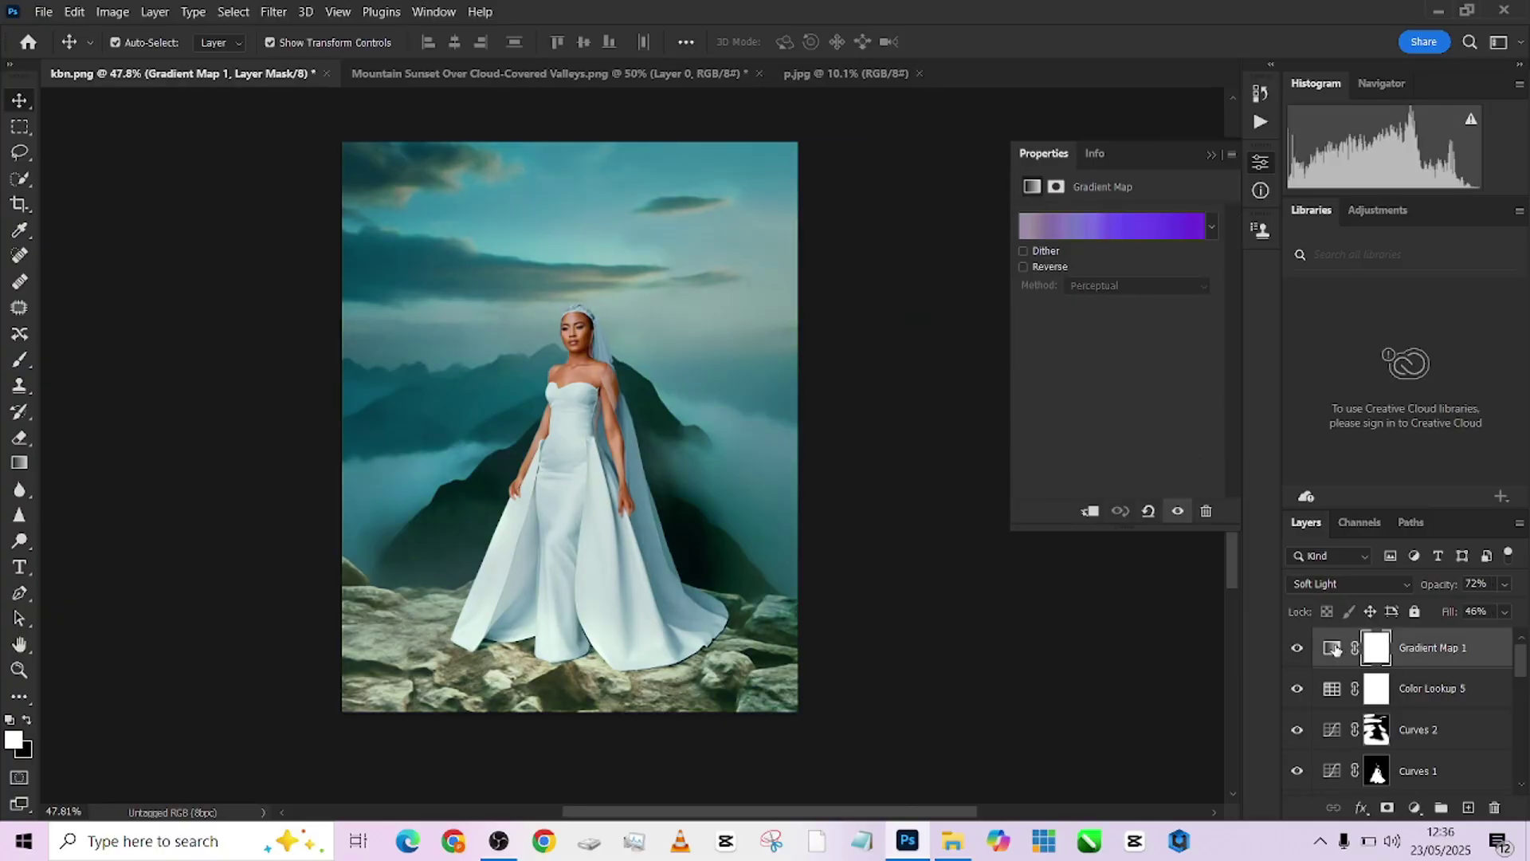
pyautogui.click(1121, 231)
pyautogui.click(1216, 738)
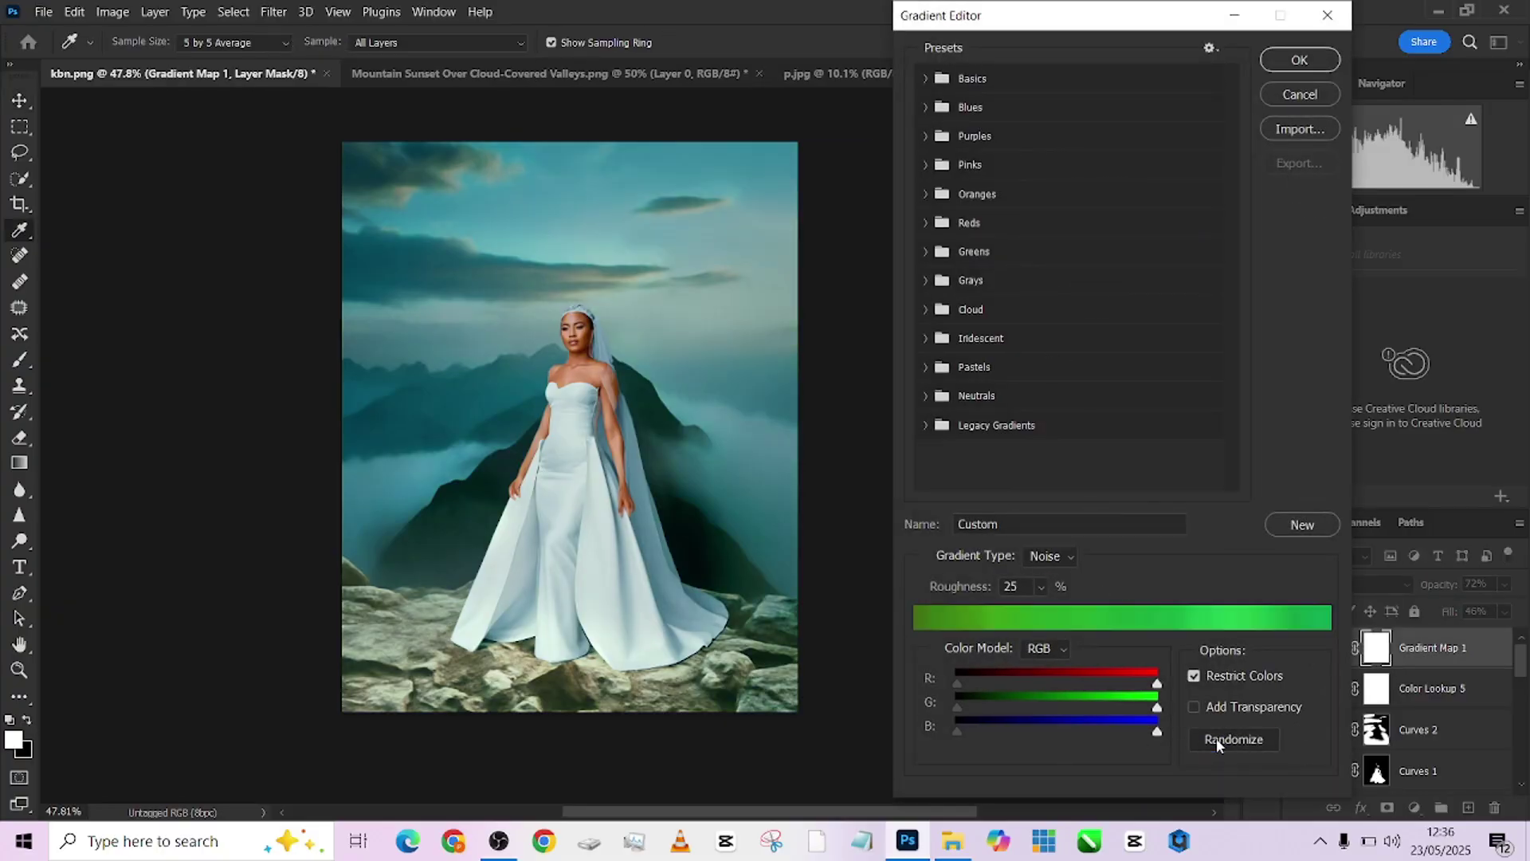
pyautogui.click(1217, 738)
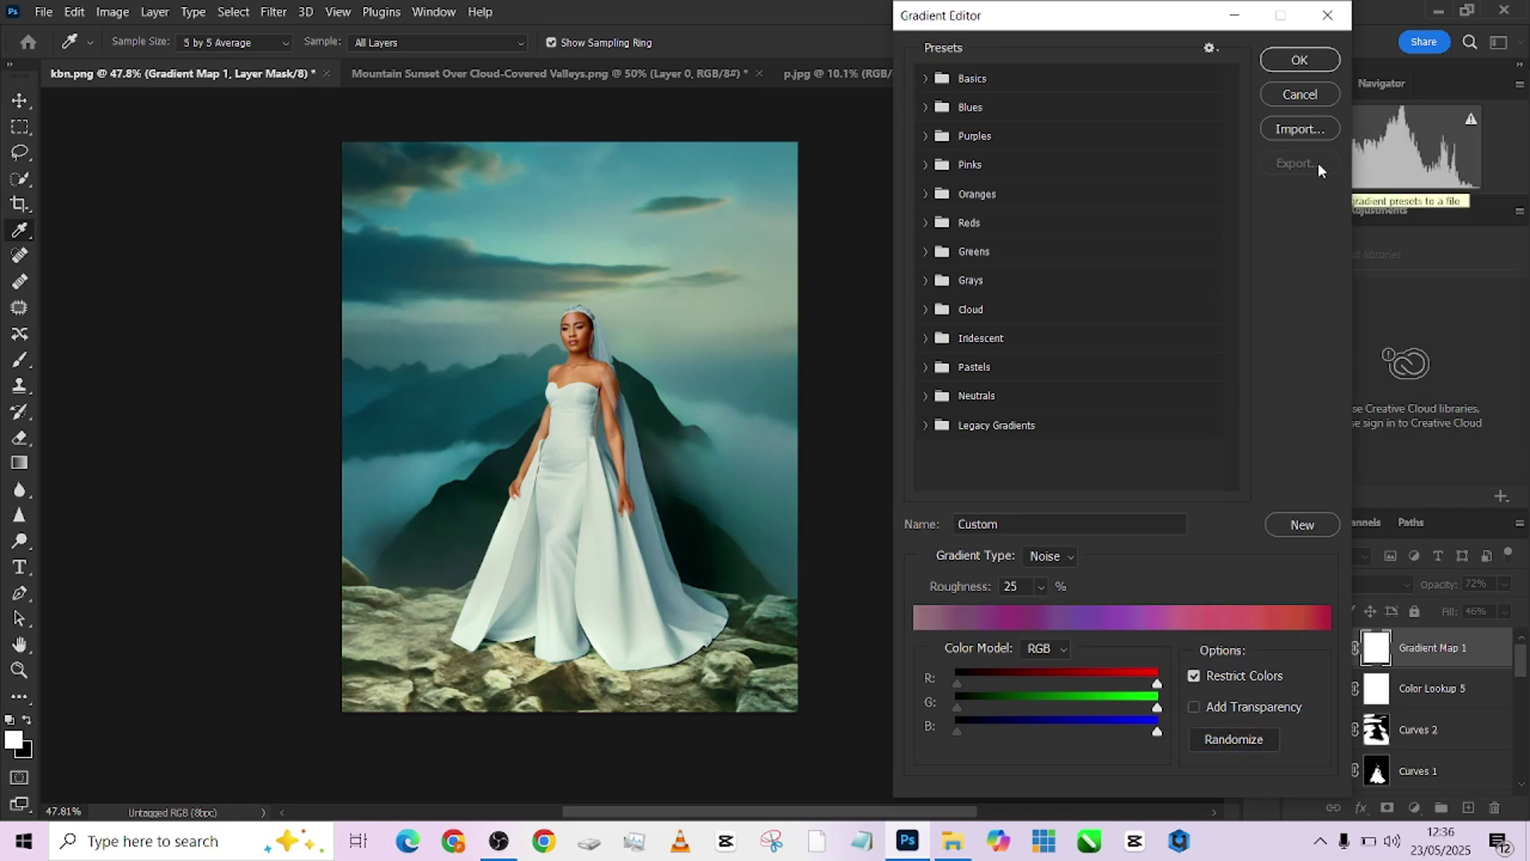
pyautogui.click(1299, 60)
pyautogui.click(1503, 586)
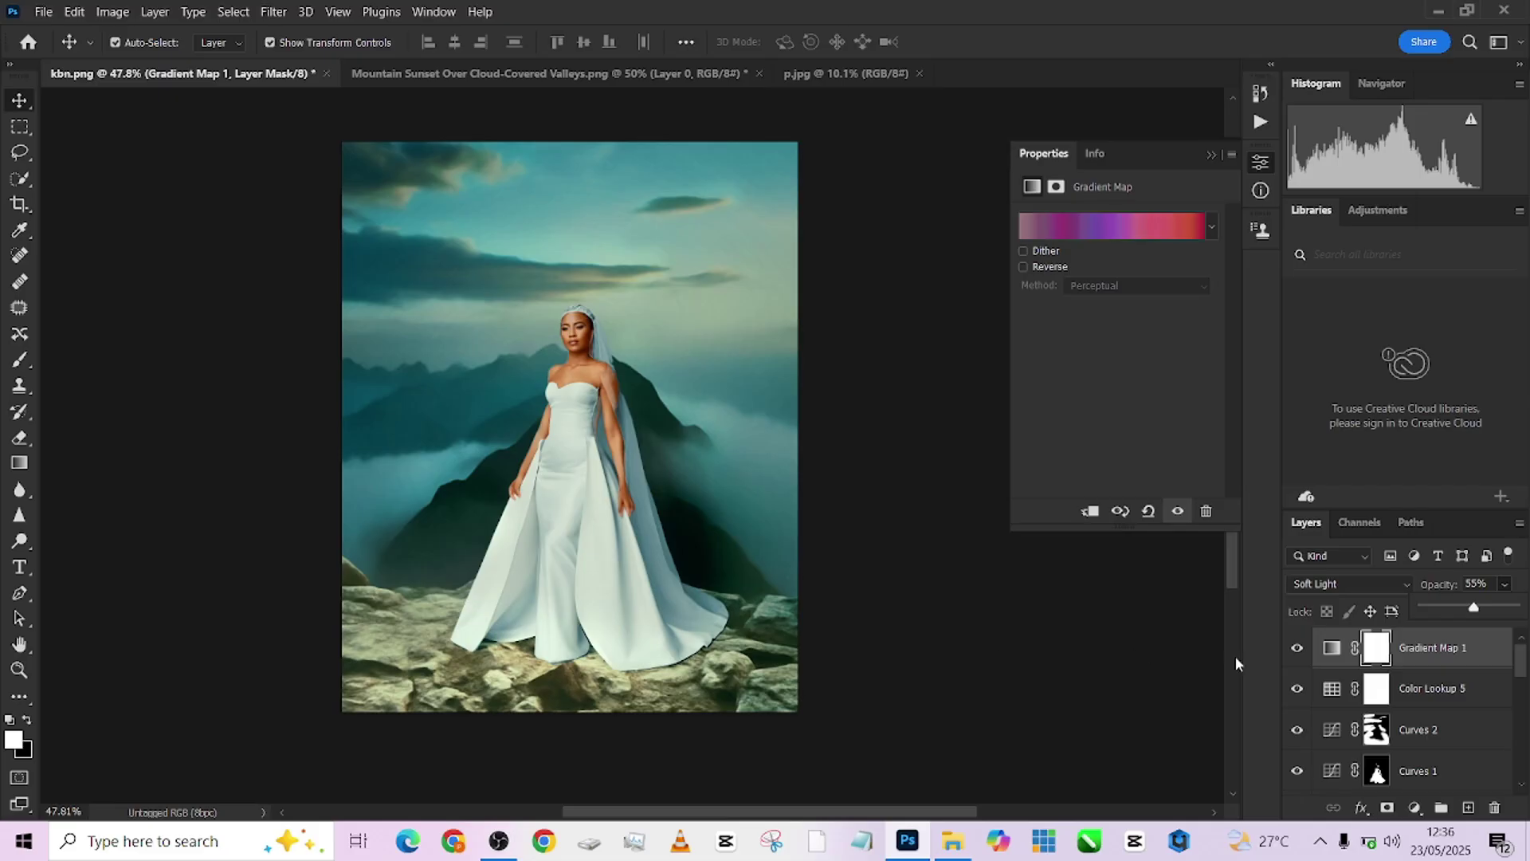
# Add a Multiply Drop Shadow to the Background copy layer with 46% opacity, 30° angle, 13 px distance, 5% spread and 9 px size
pyautogui.scroll(-2, 1367, 735)
pyautogui.scroll(-5, 1371, 737)
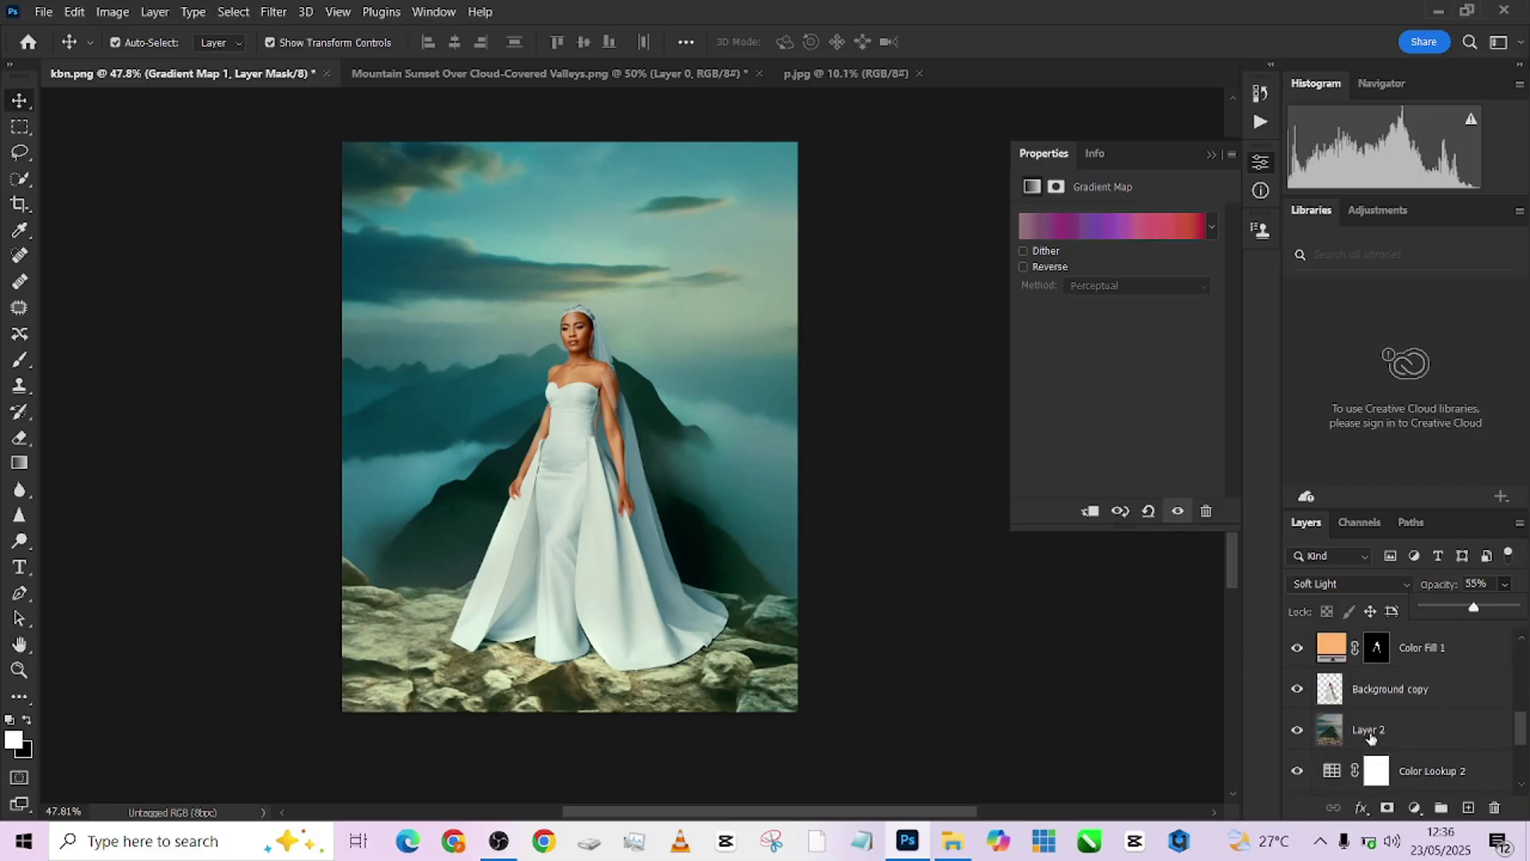
pyautogui.click(1374, 658)
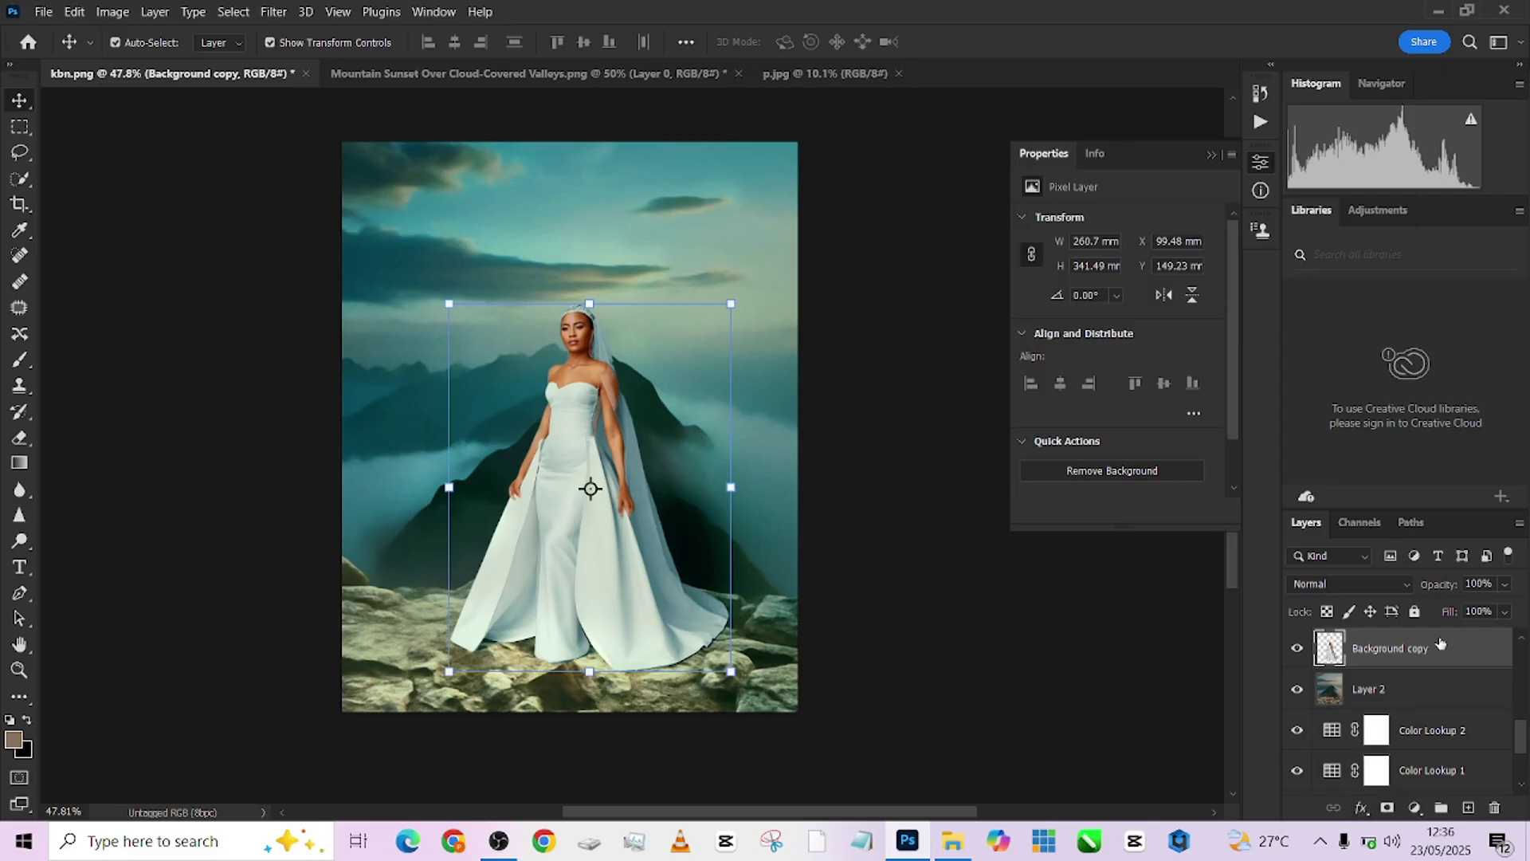
pyautogui.click(1362, 811)
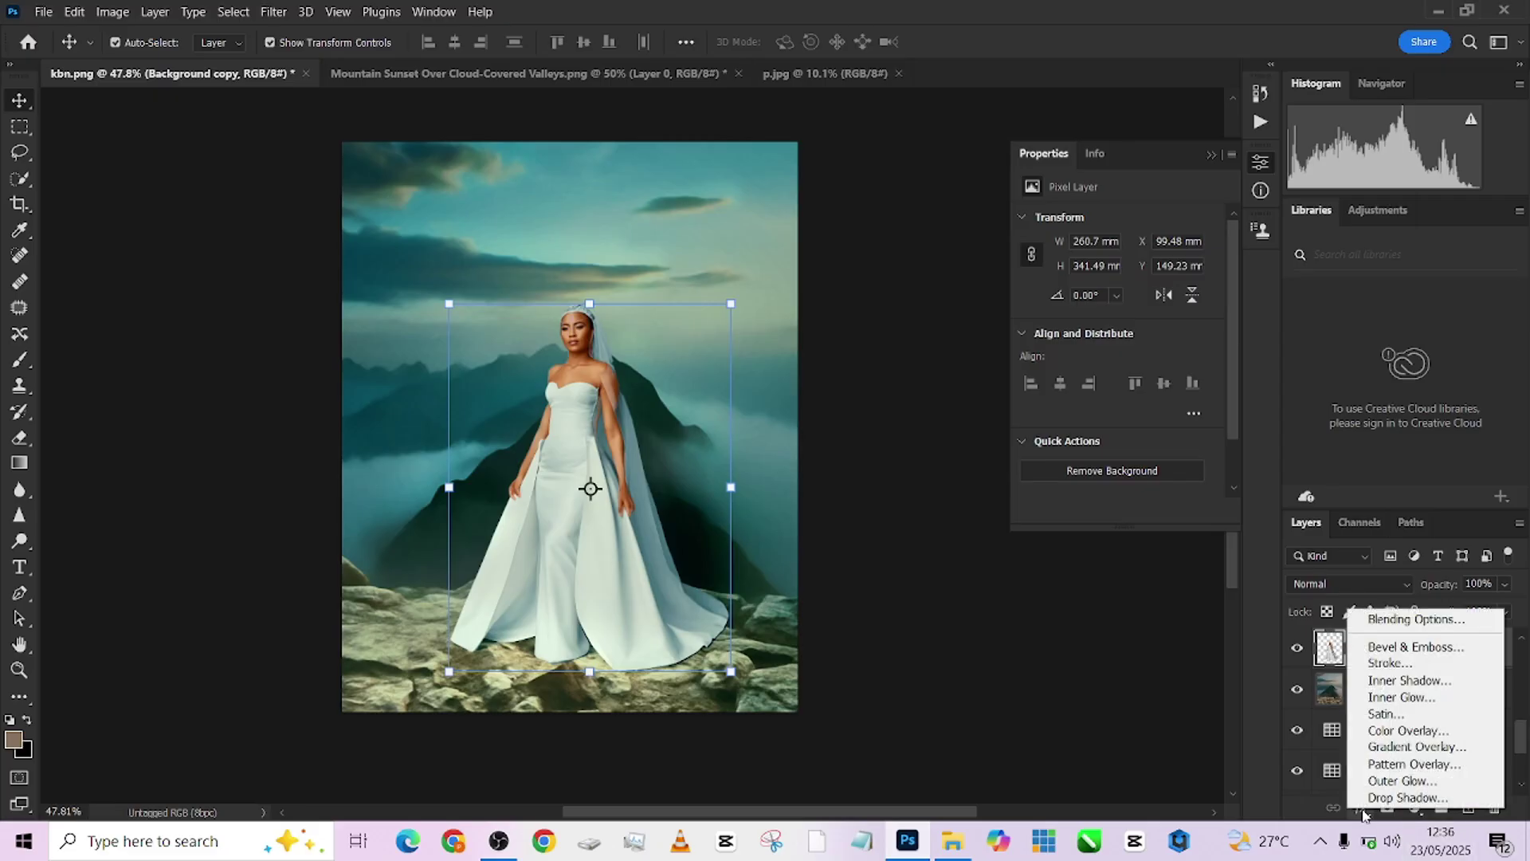
pyautogui.click(1372, 799)
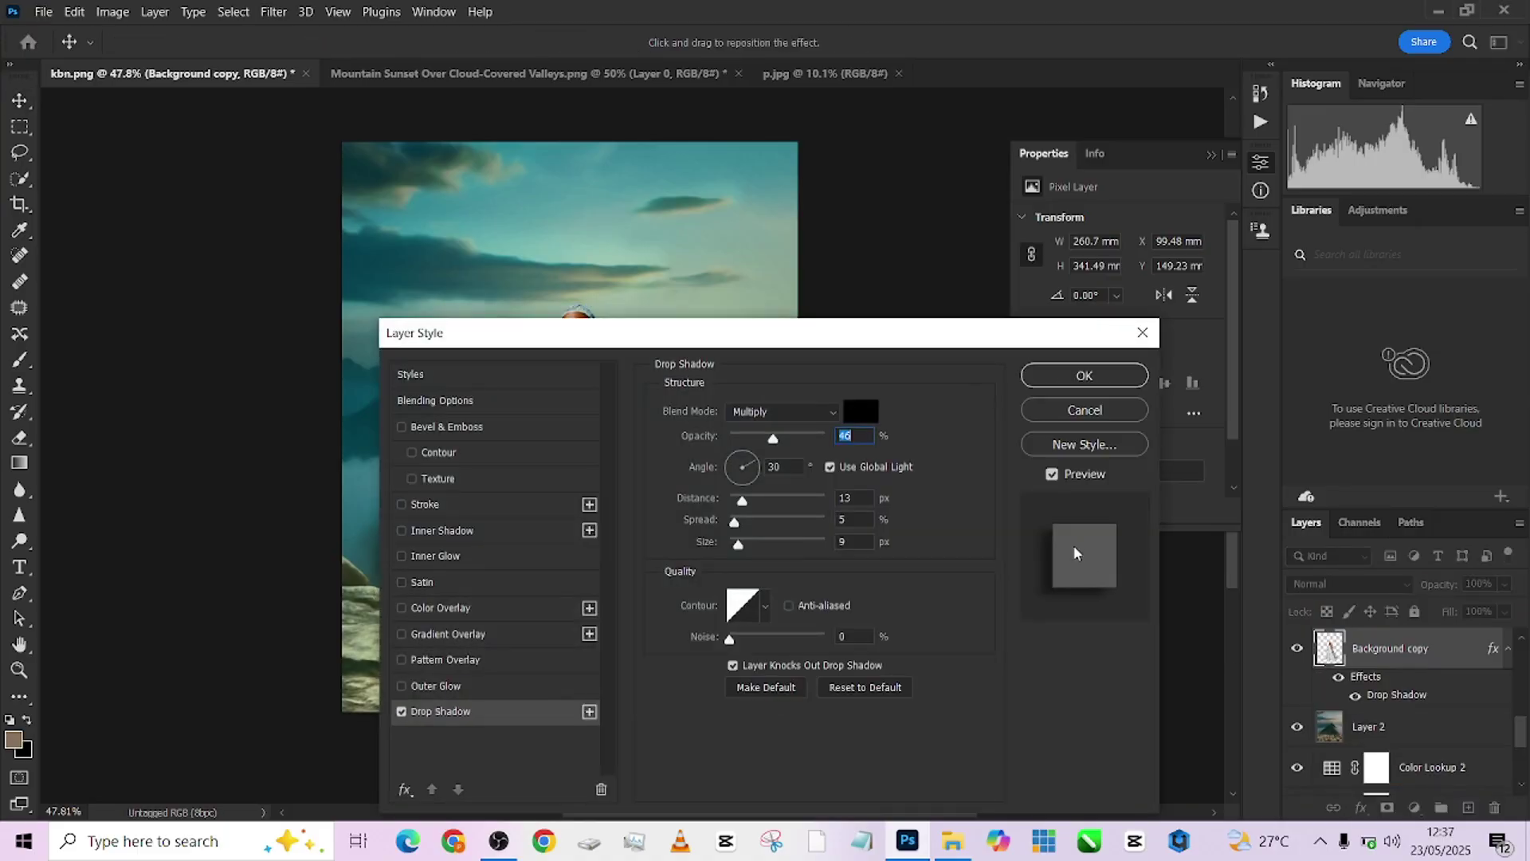
pyautogui.click(1104, 385)
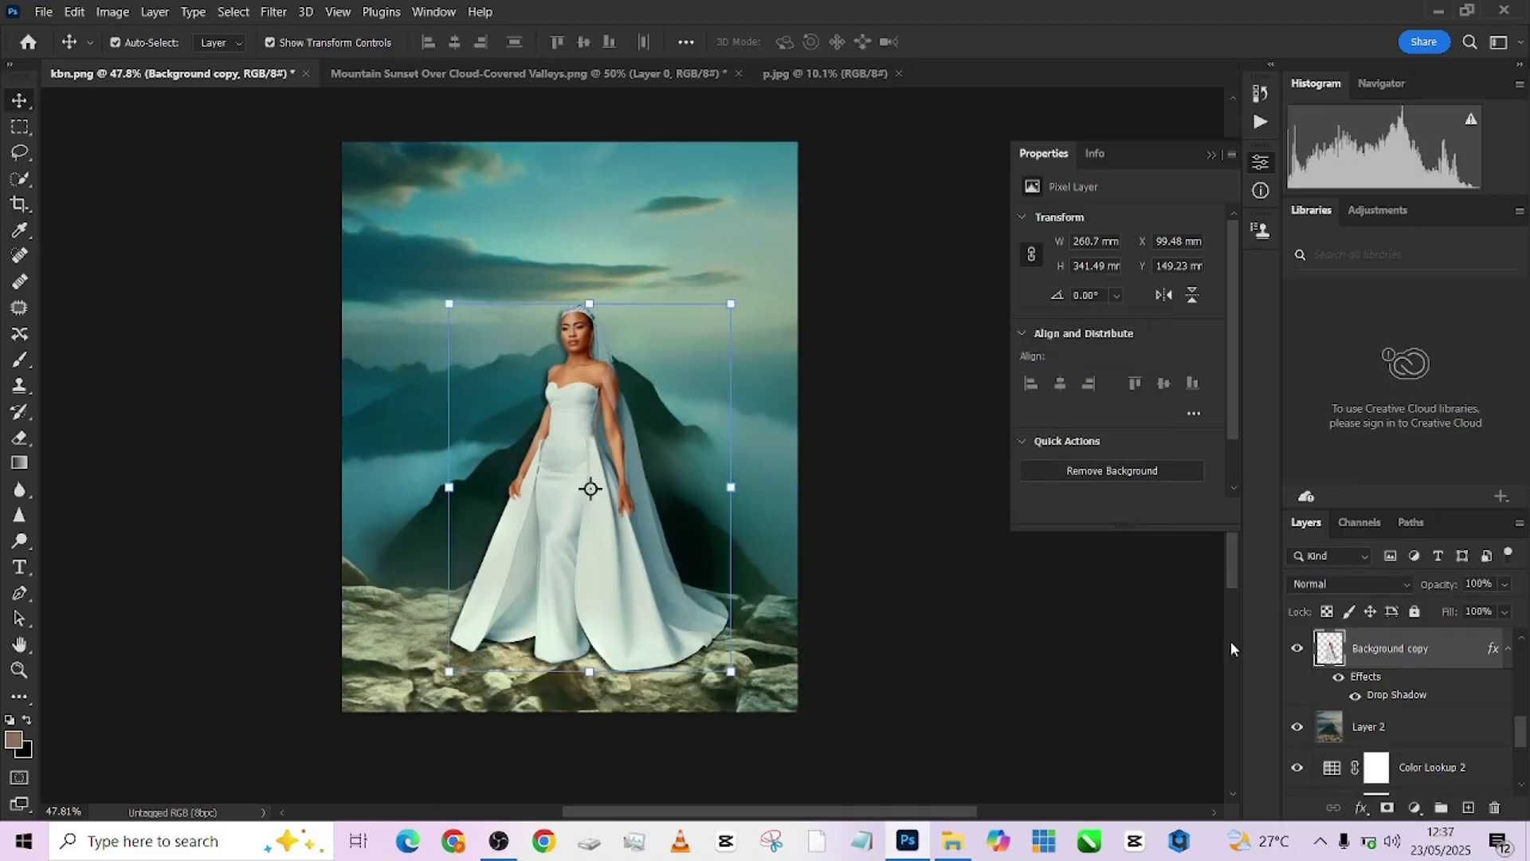
# Separate the Background copy layer's drop shadow effect into its own layer
pyautogui.rightClick(1378, 698)
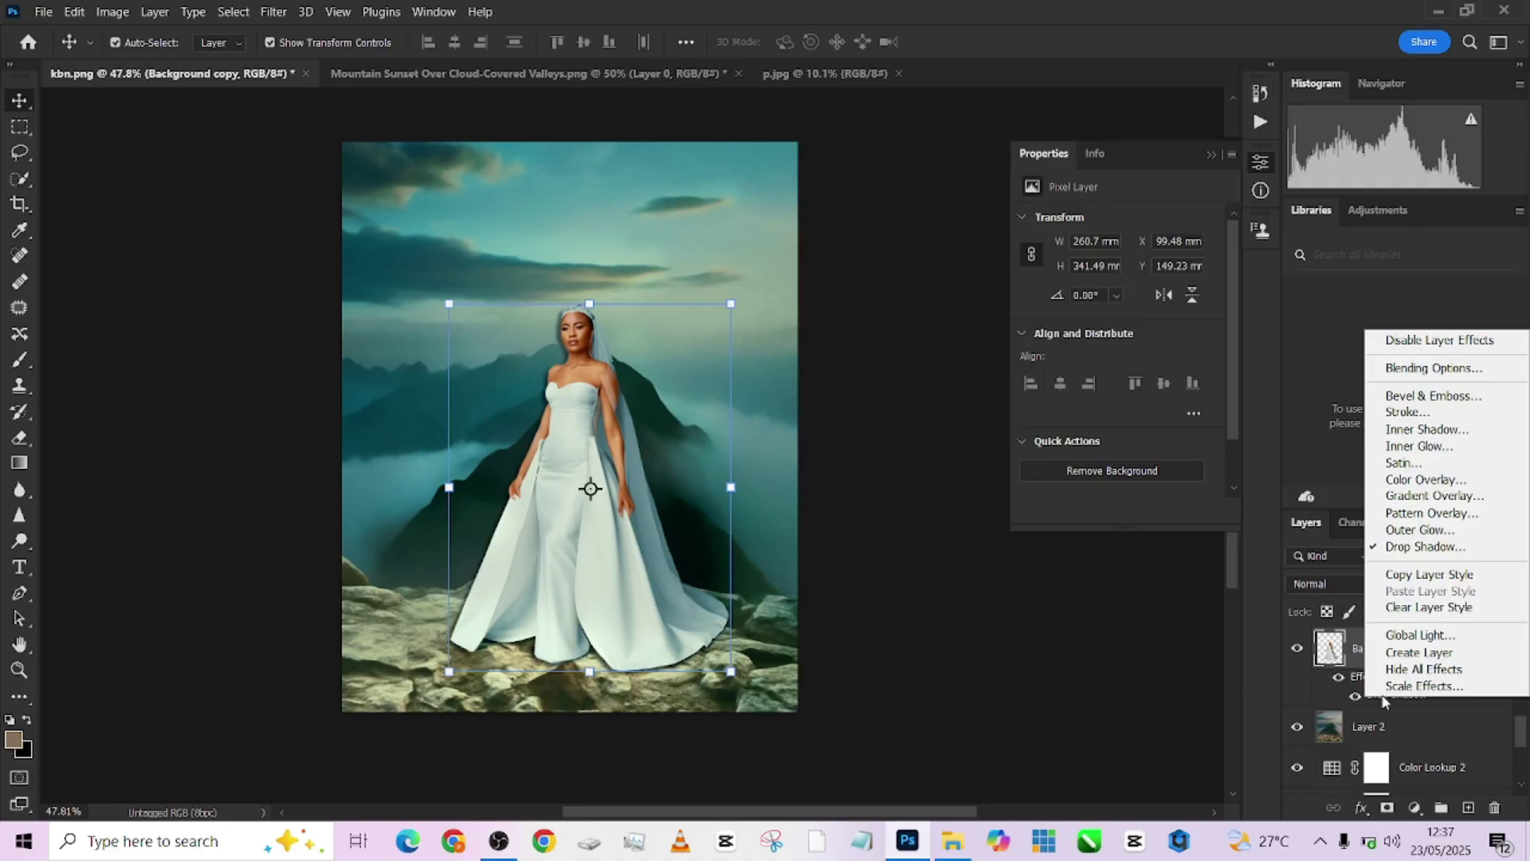
pyautogui.click(1405, 658)
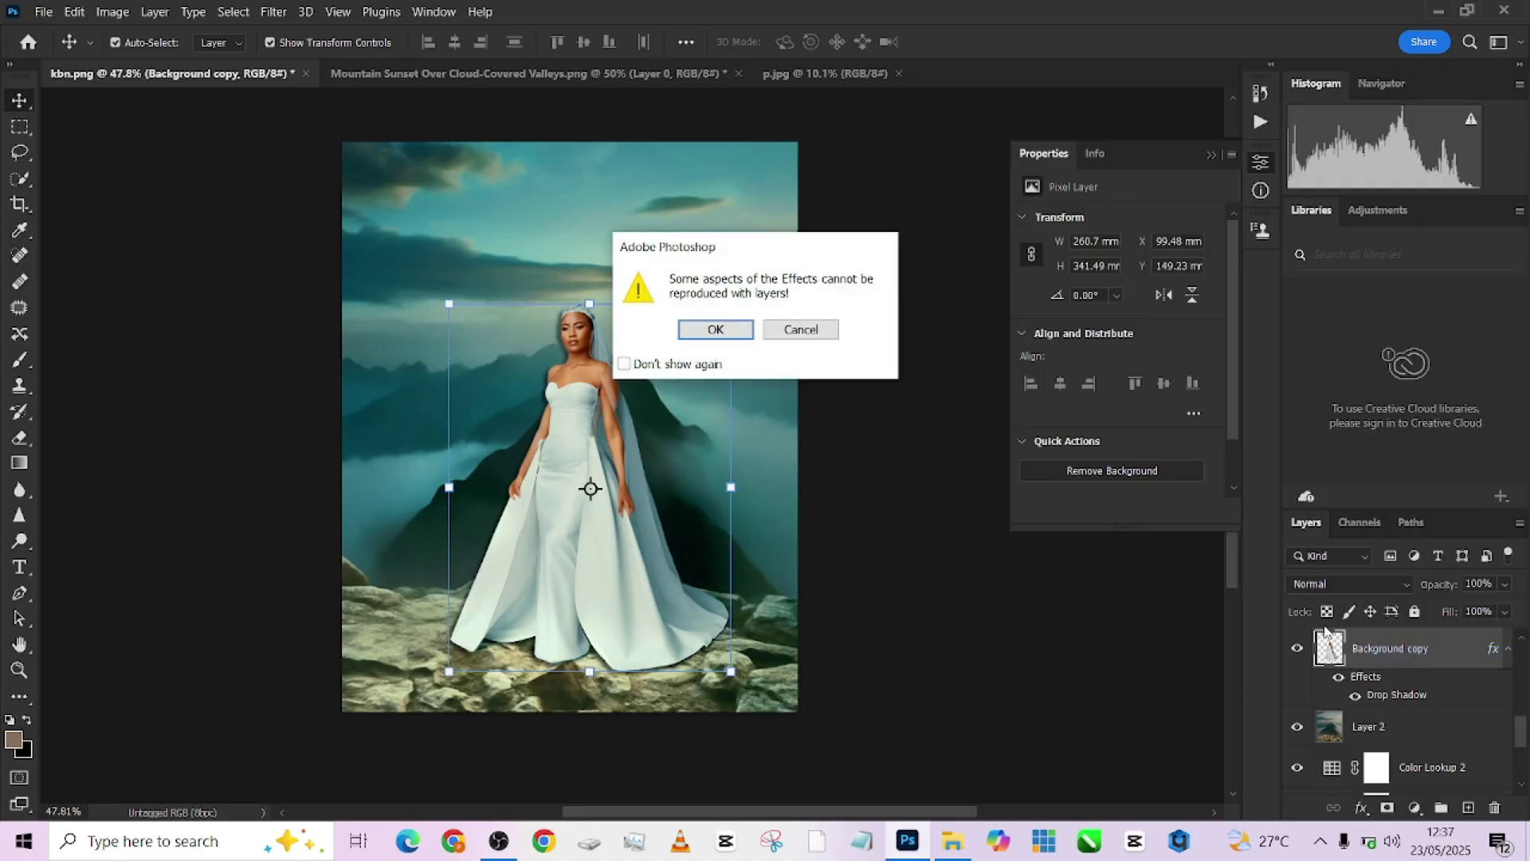
pyautogui.click(715, 330)
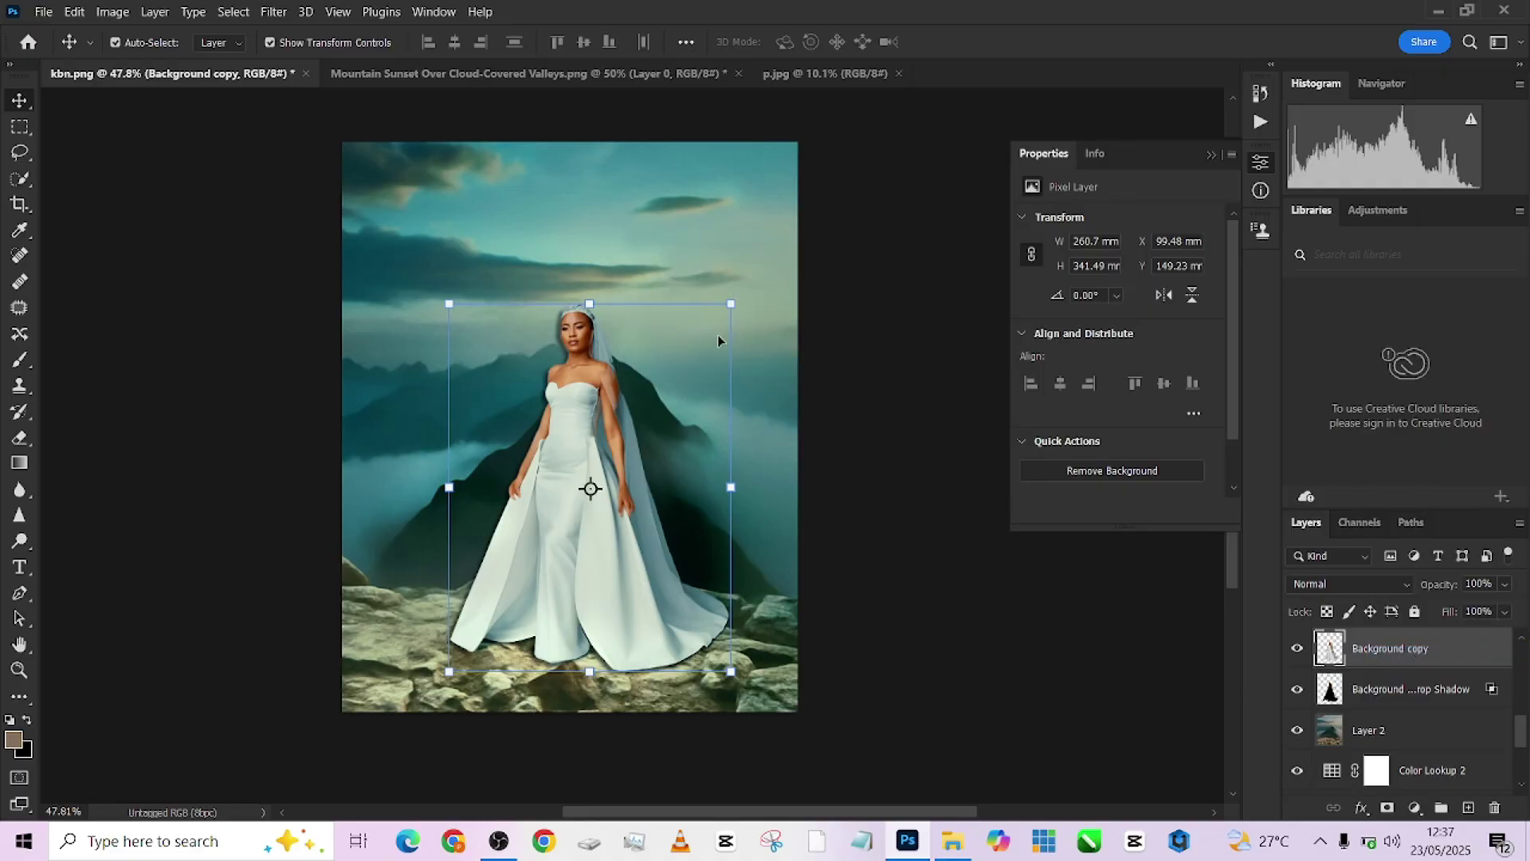
# Flip the separated shadow horizontally, then fold it down from the dress hem and skew it toward the image's lower left
pyautogui.click(1405, 699)
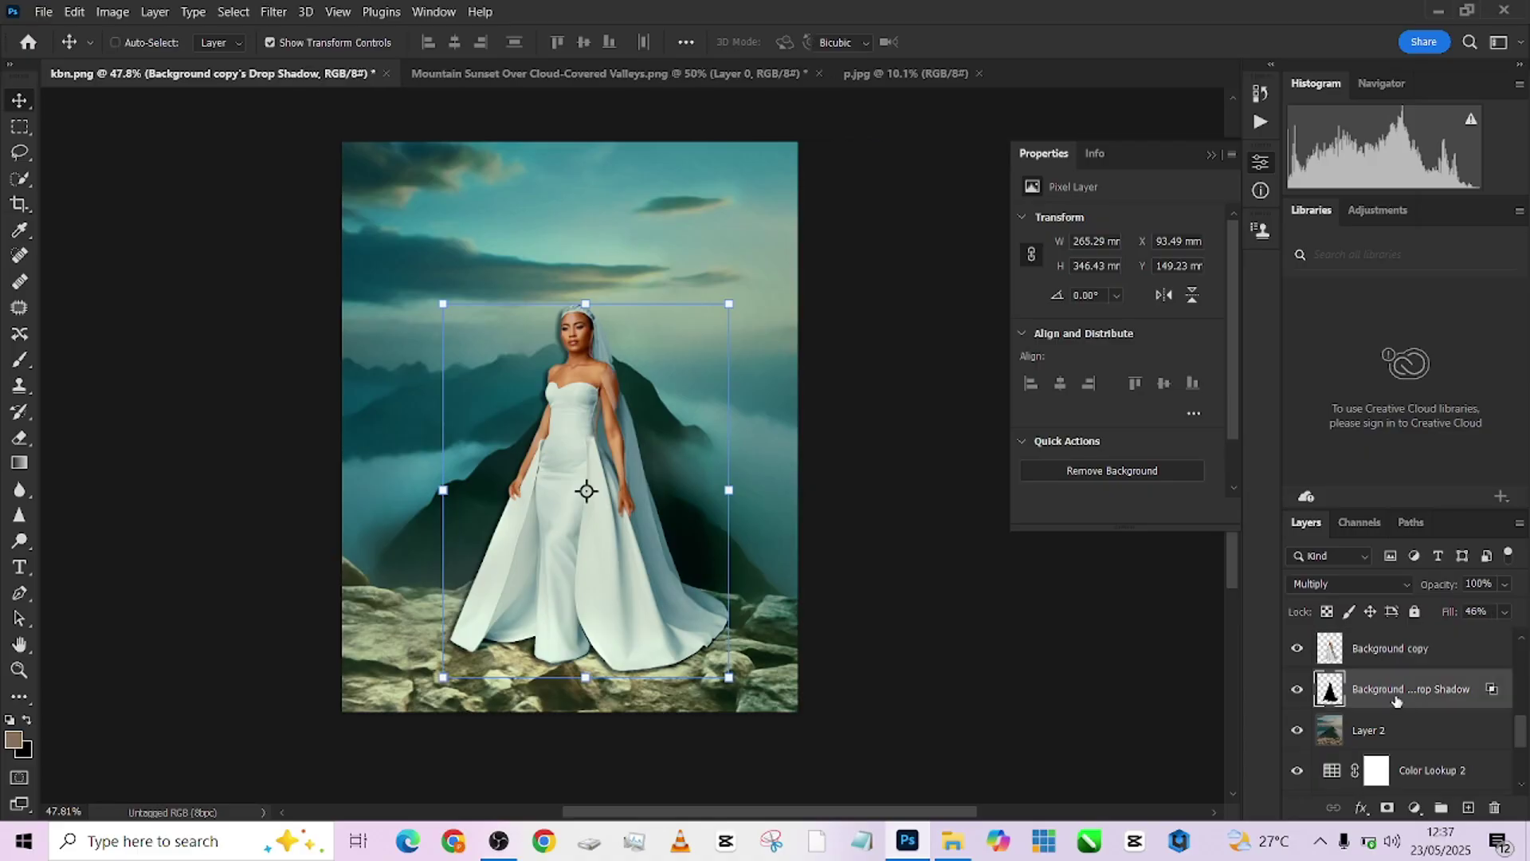
pyautogui.hotkey('ctrl', 't')
pyautogui.rightClick(601, 452)
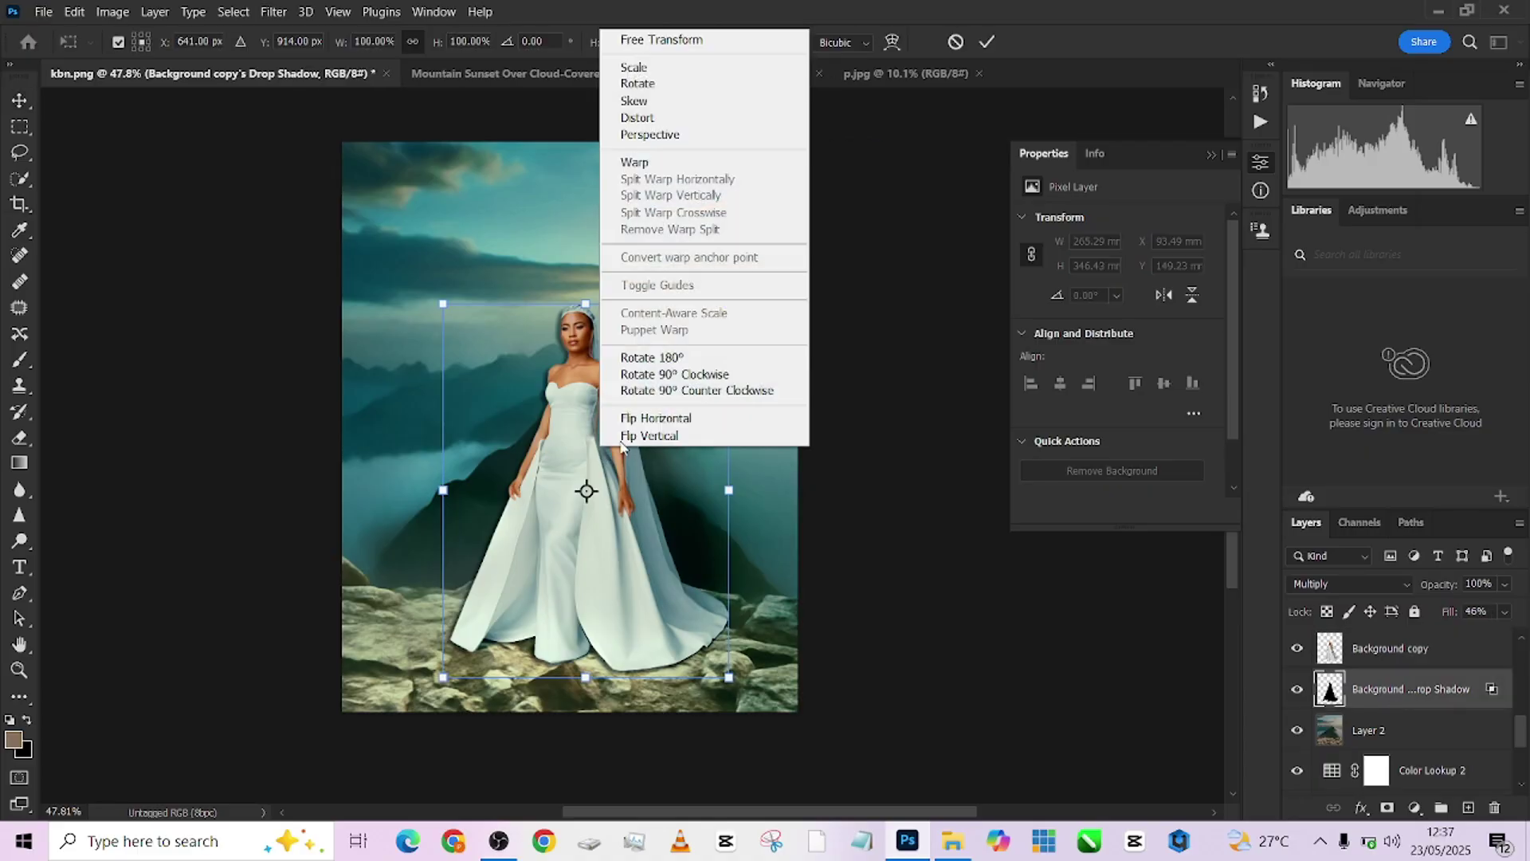
pyautogui.click(657, 418)
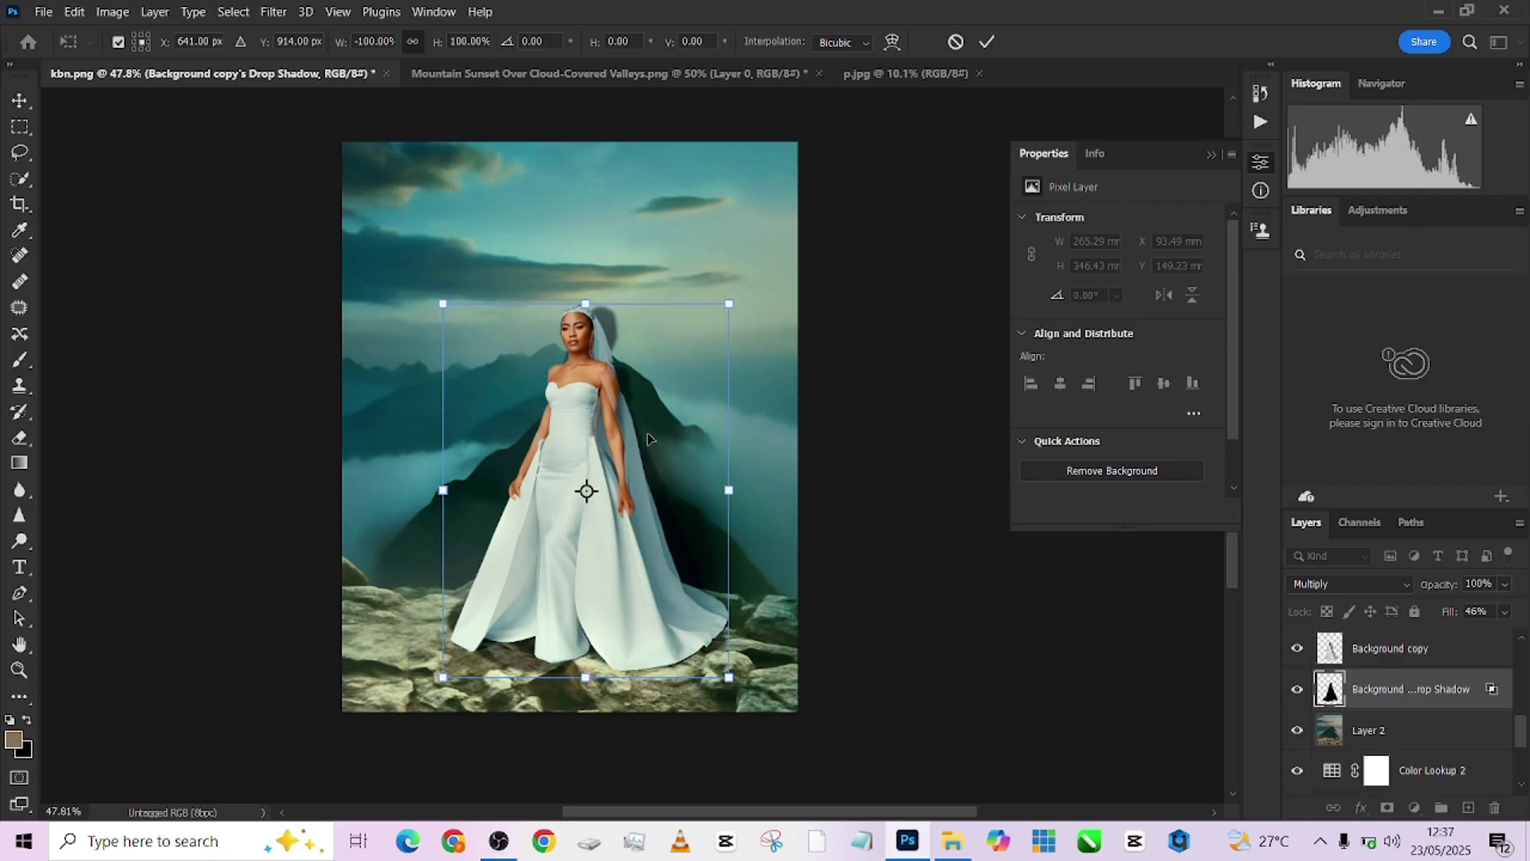
pyautogui.moveTo(585, 305); pyautogui.dragTo(368, 804)
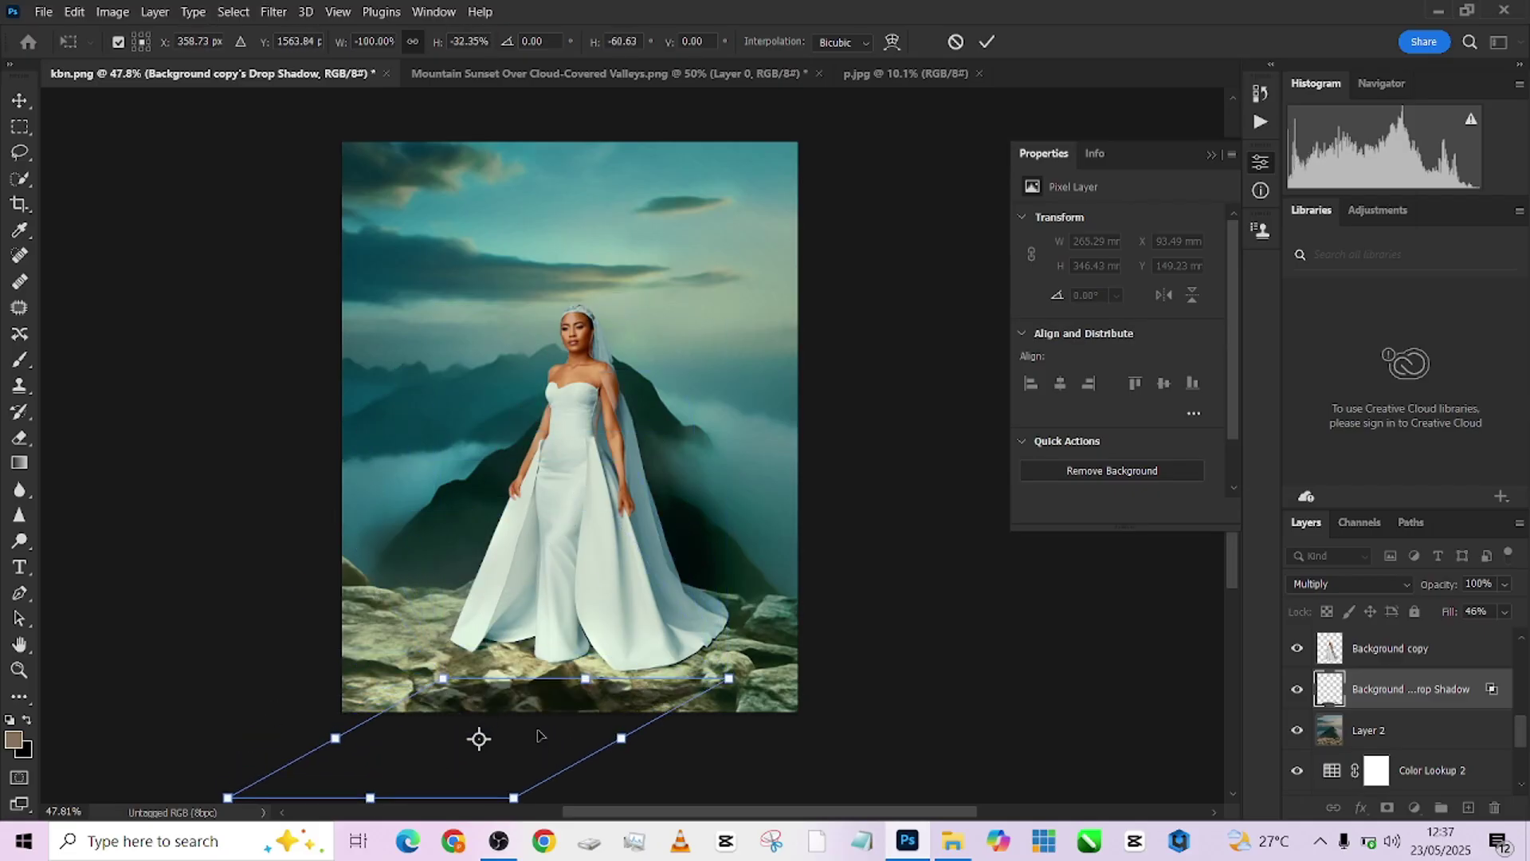
pyautogui.moveTo(586, 680); pyautogui.dragTo(604, 638)
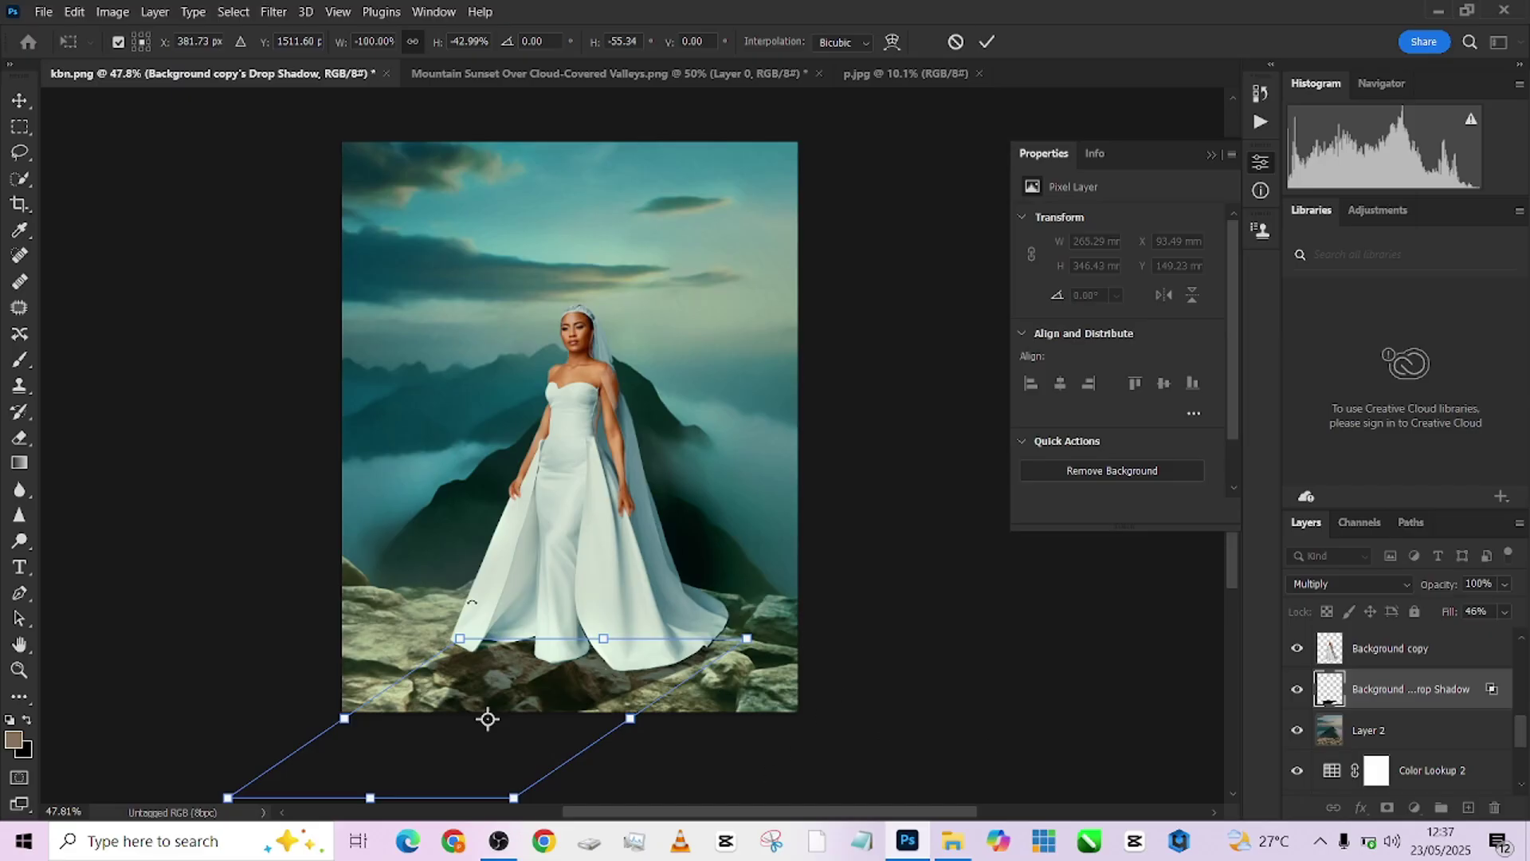
# Flip the shadow horizontally again, move it under the dress and skew it back toward the image's lower left
pyautogui.rightClick(465, 685)
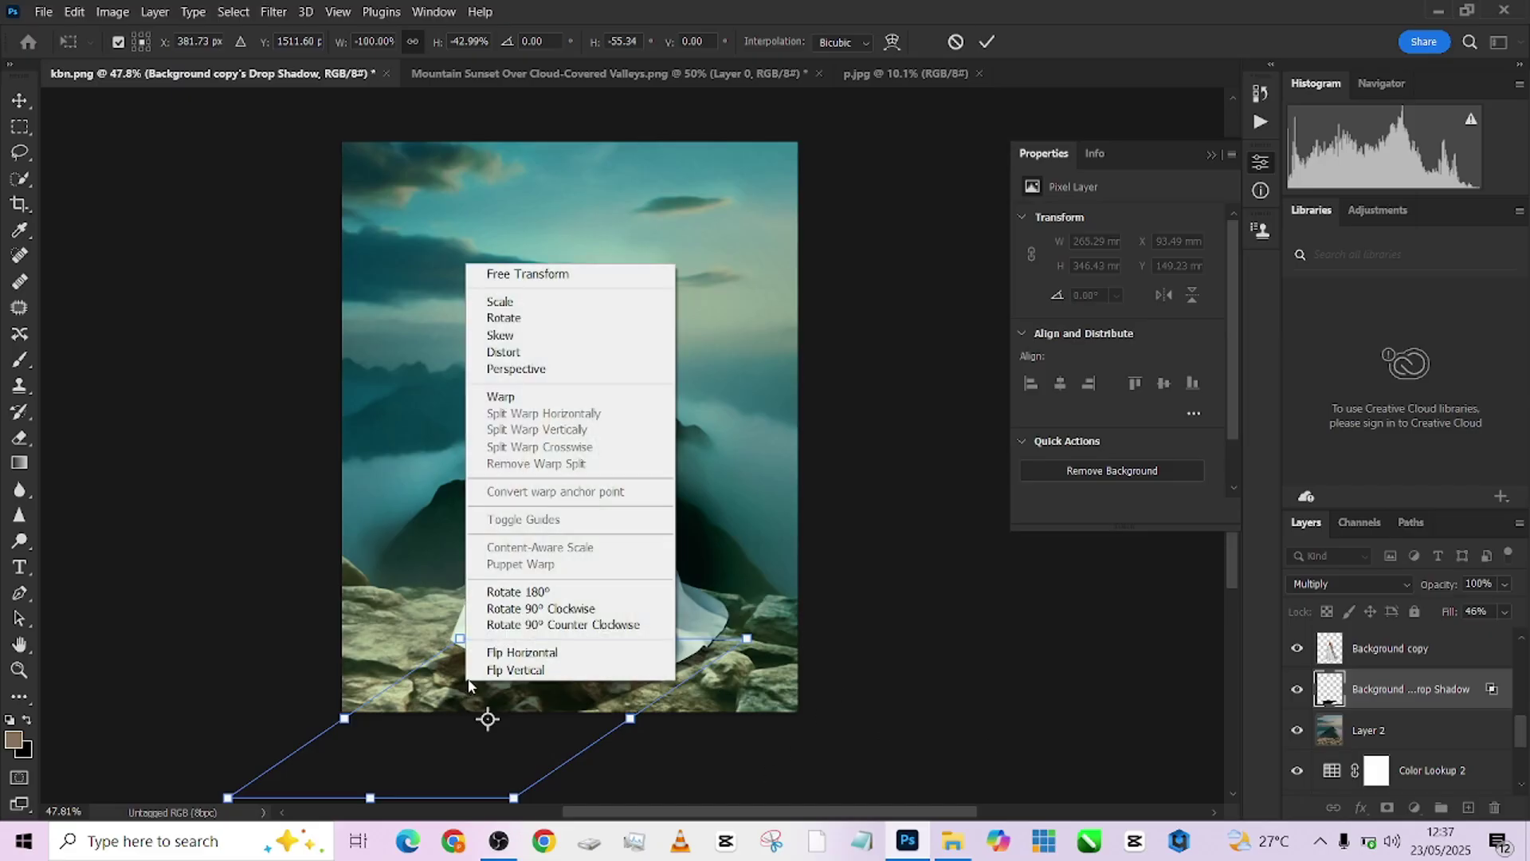
pyautogui.click(520, 659)
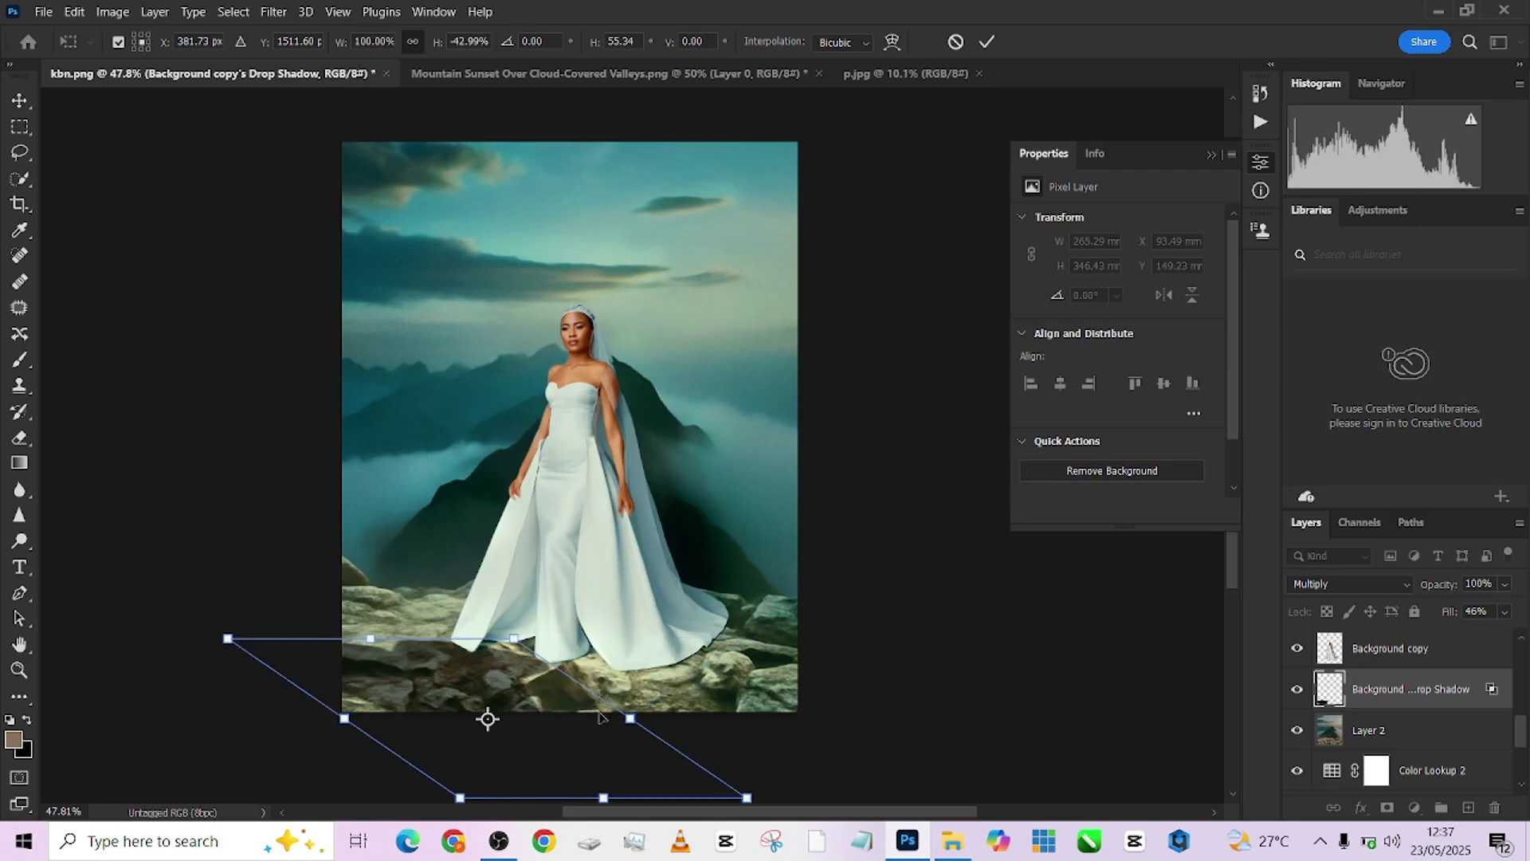
pyautogui.moveTo(470, 687); pyautogui.dragTo(618, 682)
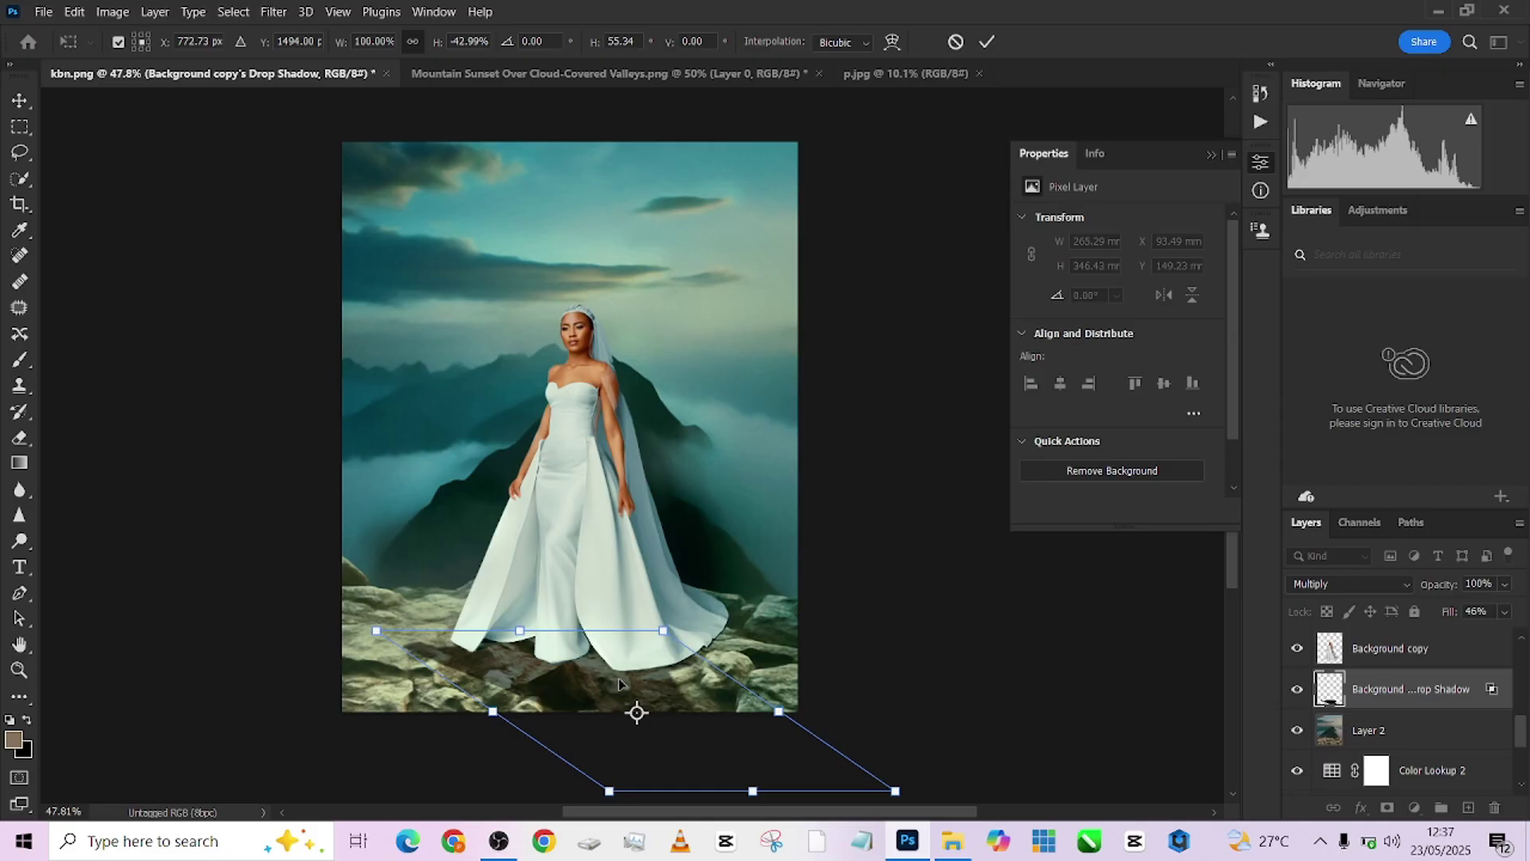
pyautogui.moveTo(752, 791); pyautogui.dragTo(236, 793)
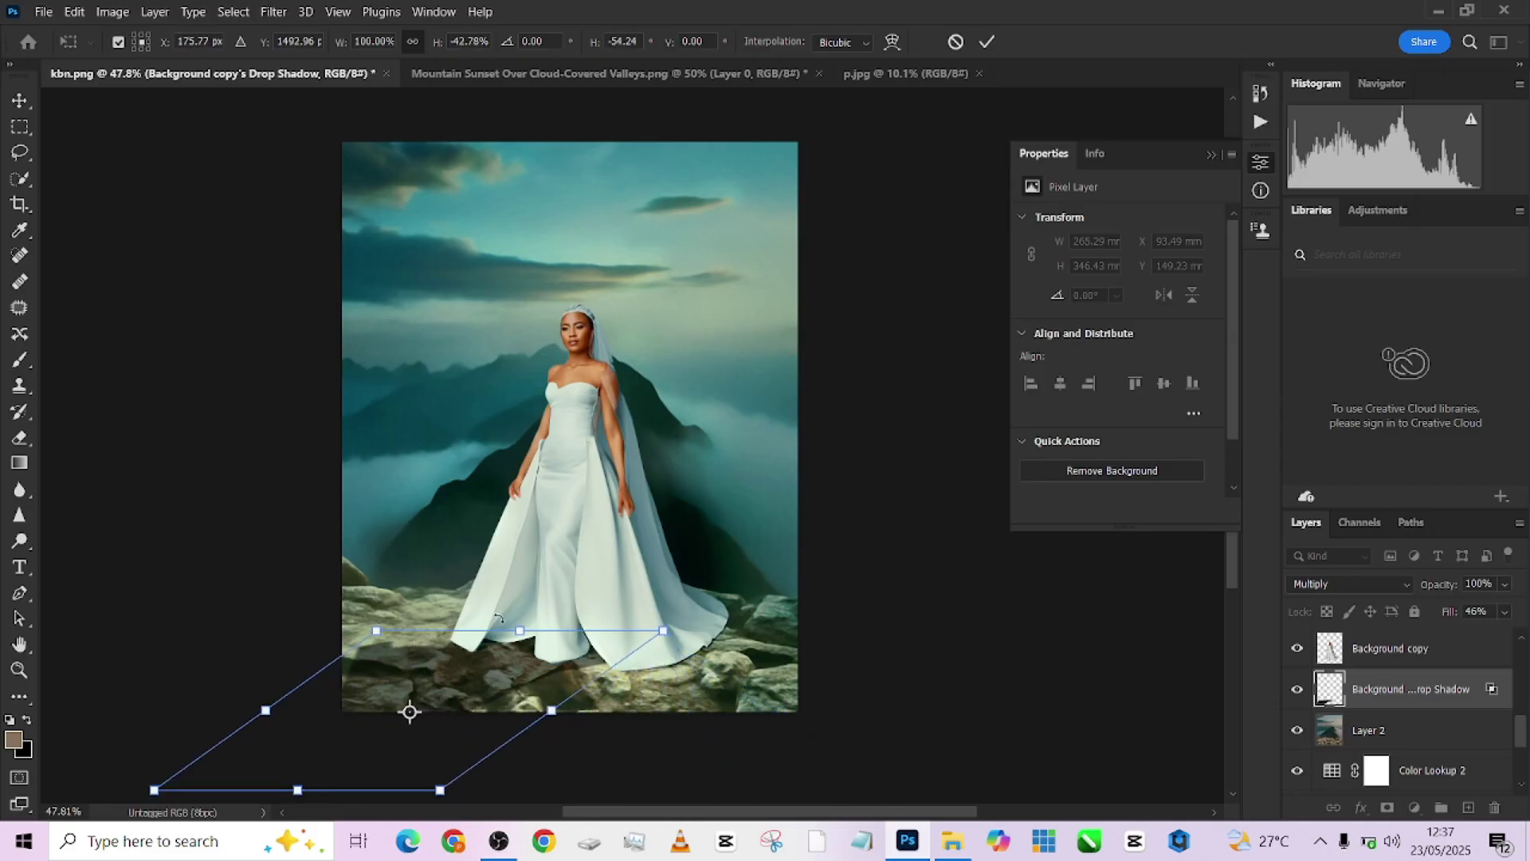
pyautogui.moveTo(530, 634); pyautogui.dragTo(610, 643)
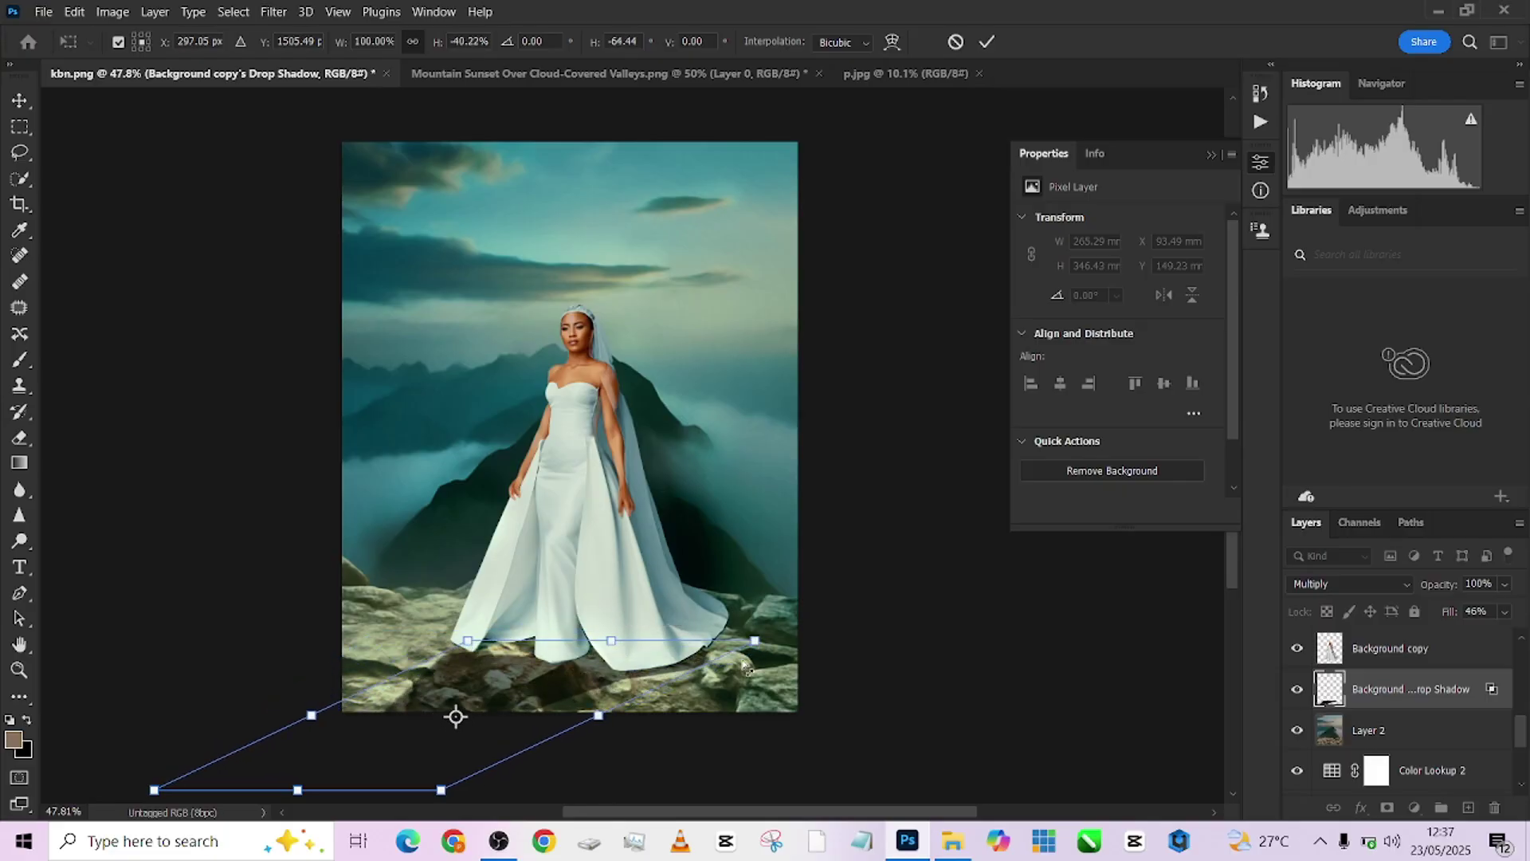
# Fit the shadow's upper edge to the dress hem and lower the shadow layer's fill to 42%
pyautogui.moveTo(616, 644); pyautogui.dragTo(623, 640)
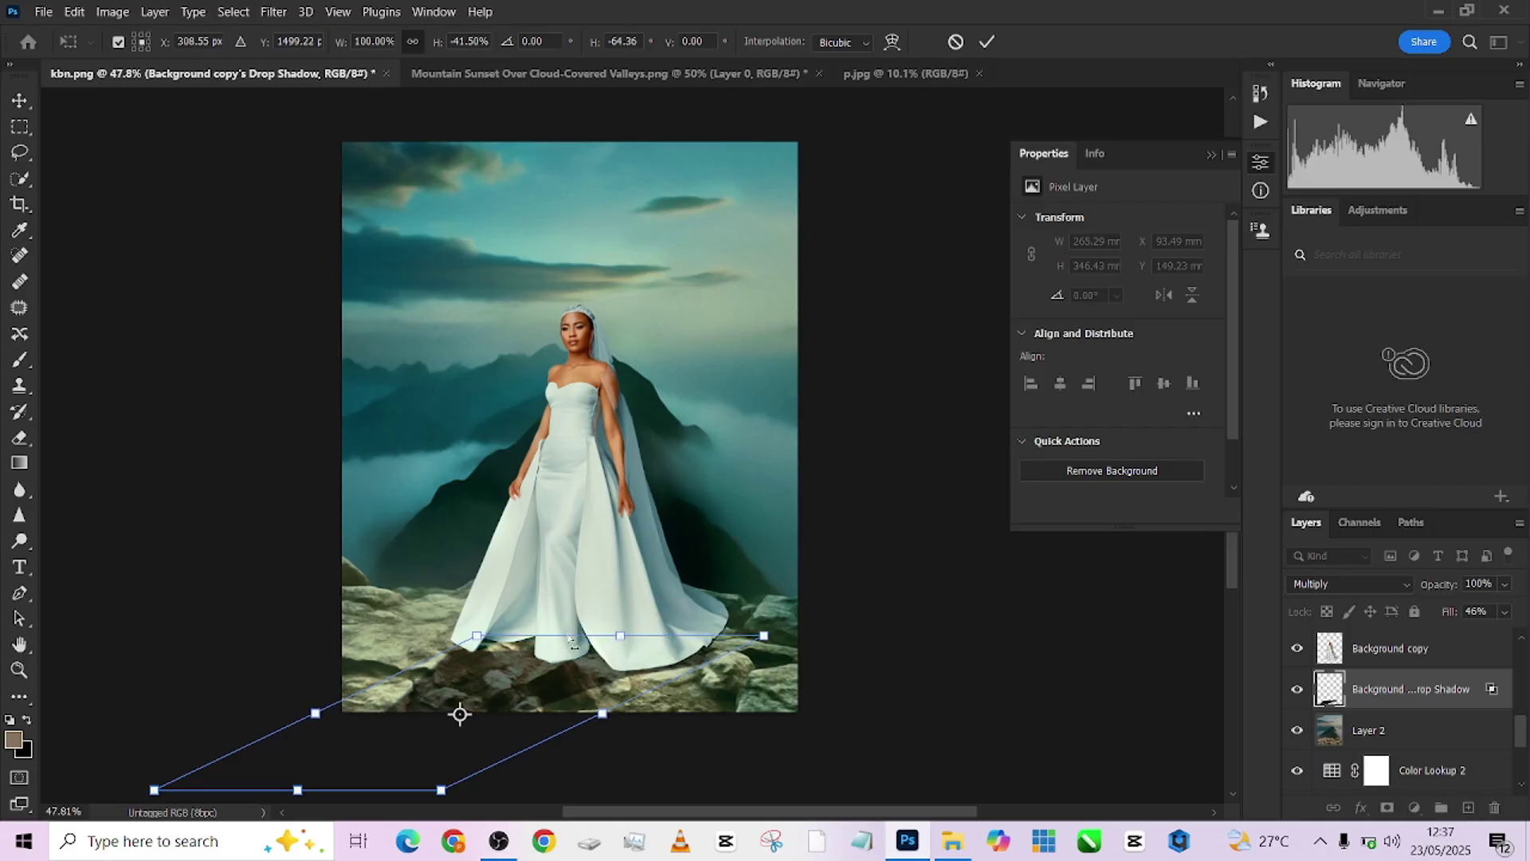
pyautogui.moveTo(621, 647); pyautogui.dragTo(618, 649)
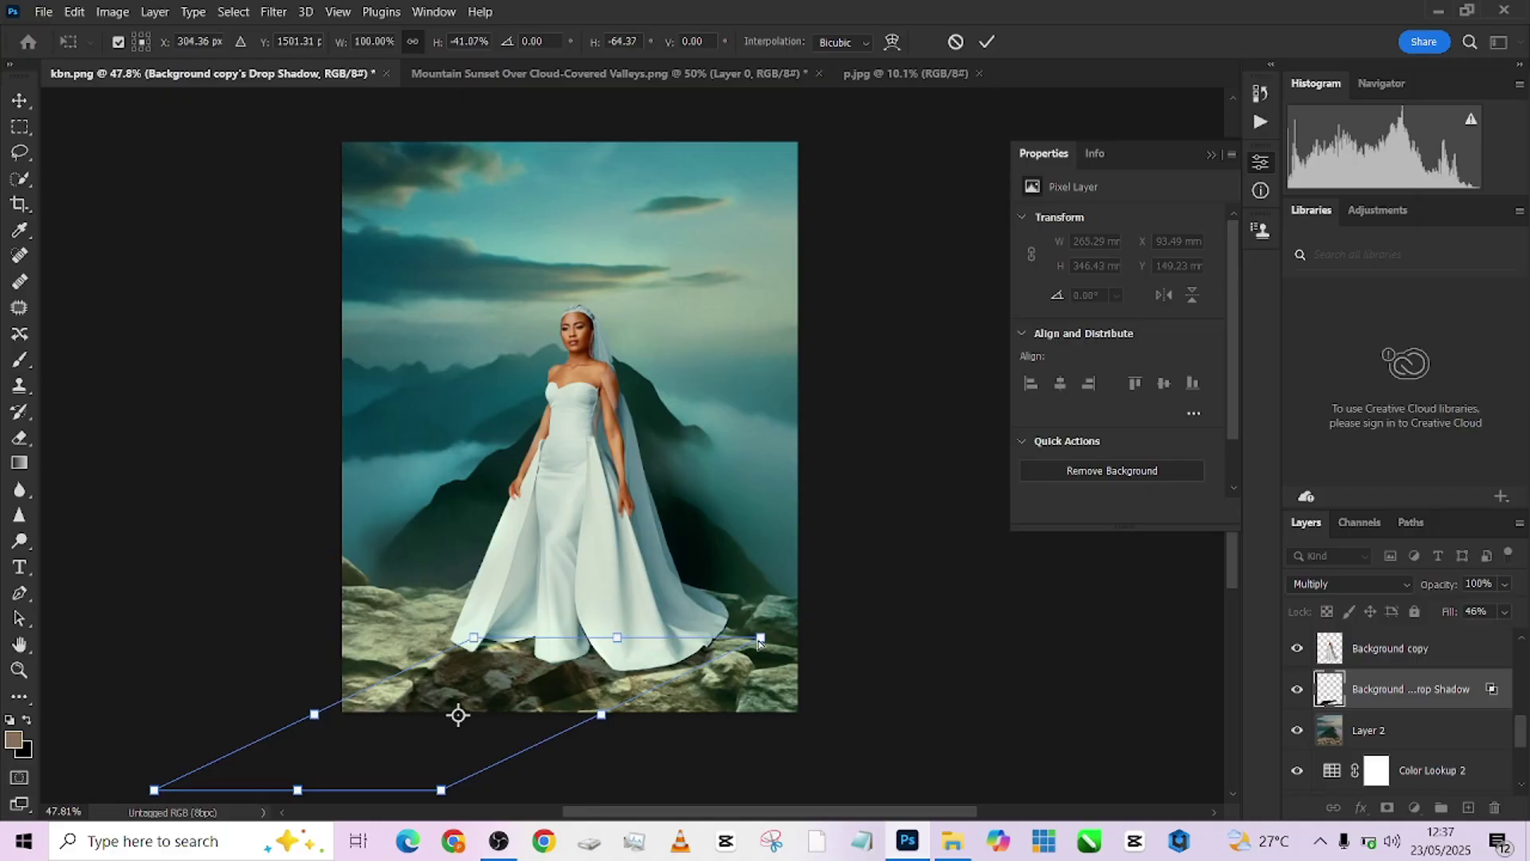
pyautogui.moveTo(763, 643); pyautogui.dragTo(746, 646)
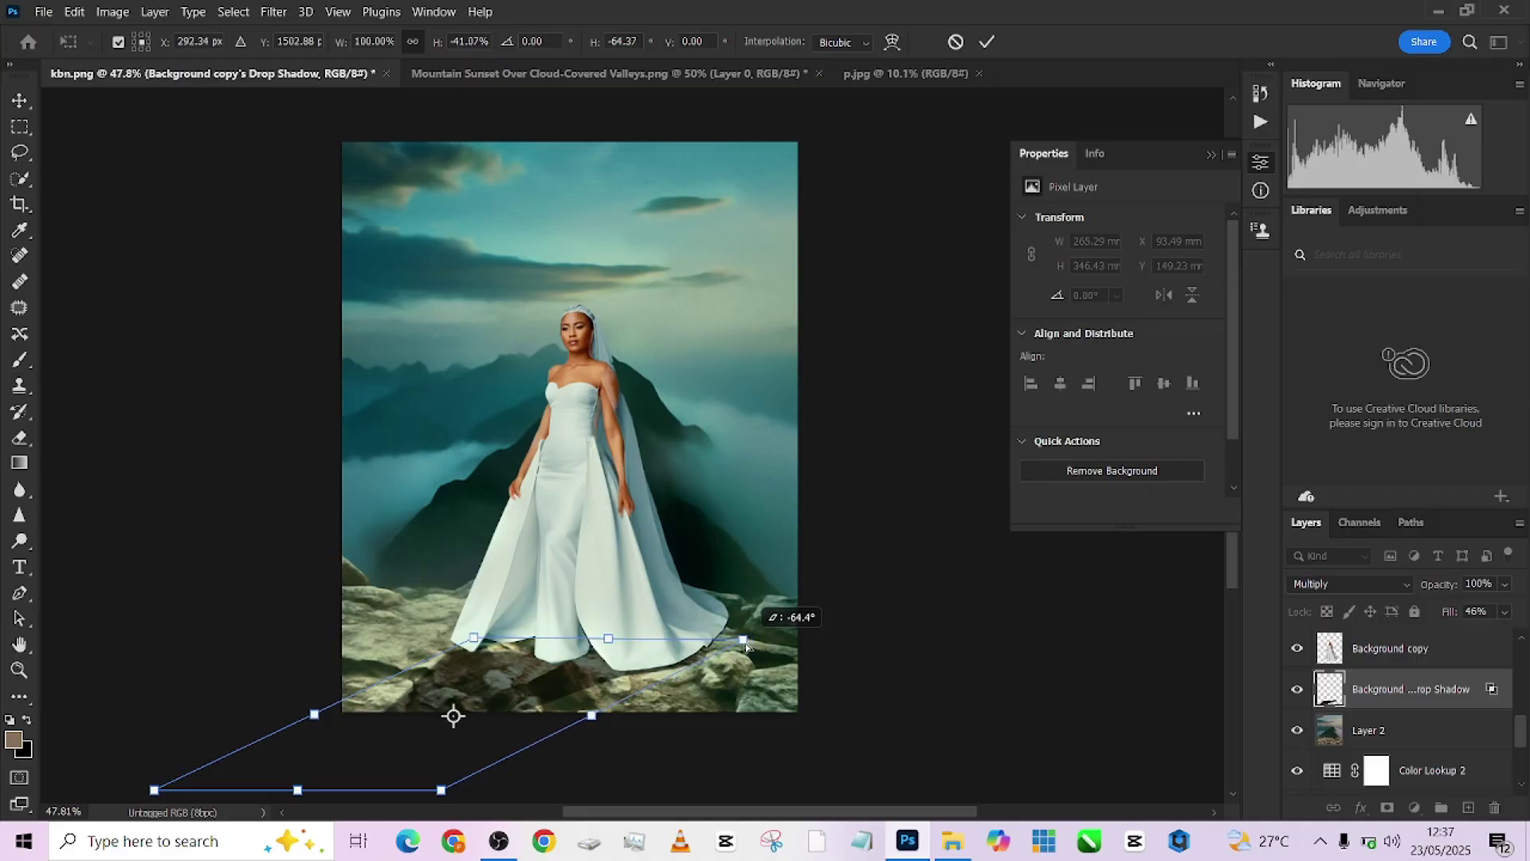
pyautogui.click(989, 41)
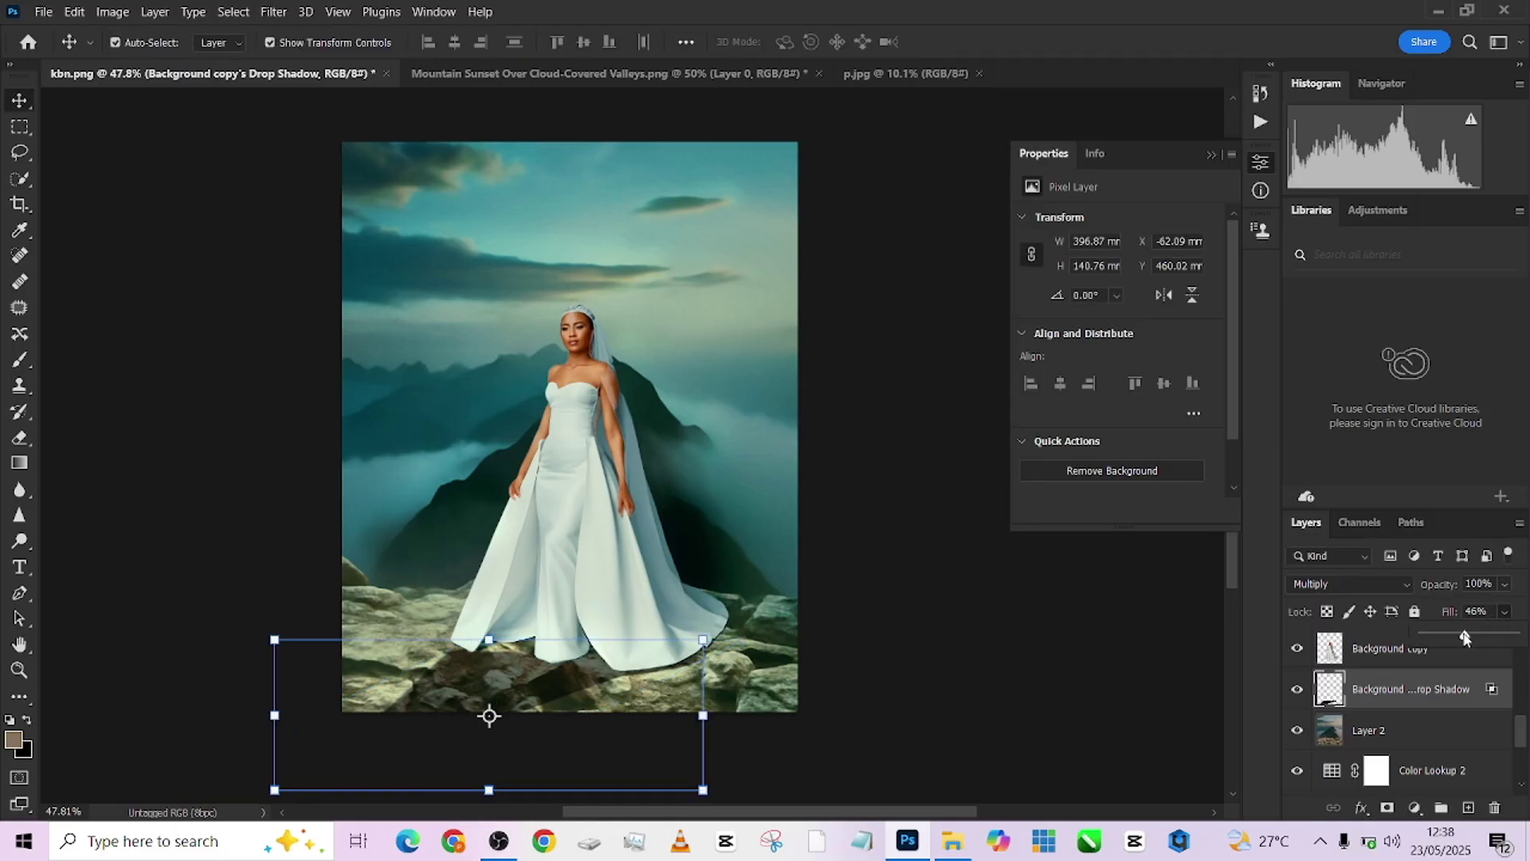
pyautogui.moveTo(1465, 636); pyautogui.dragTo(1463, 638)
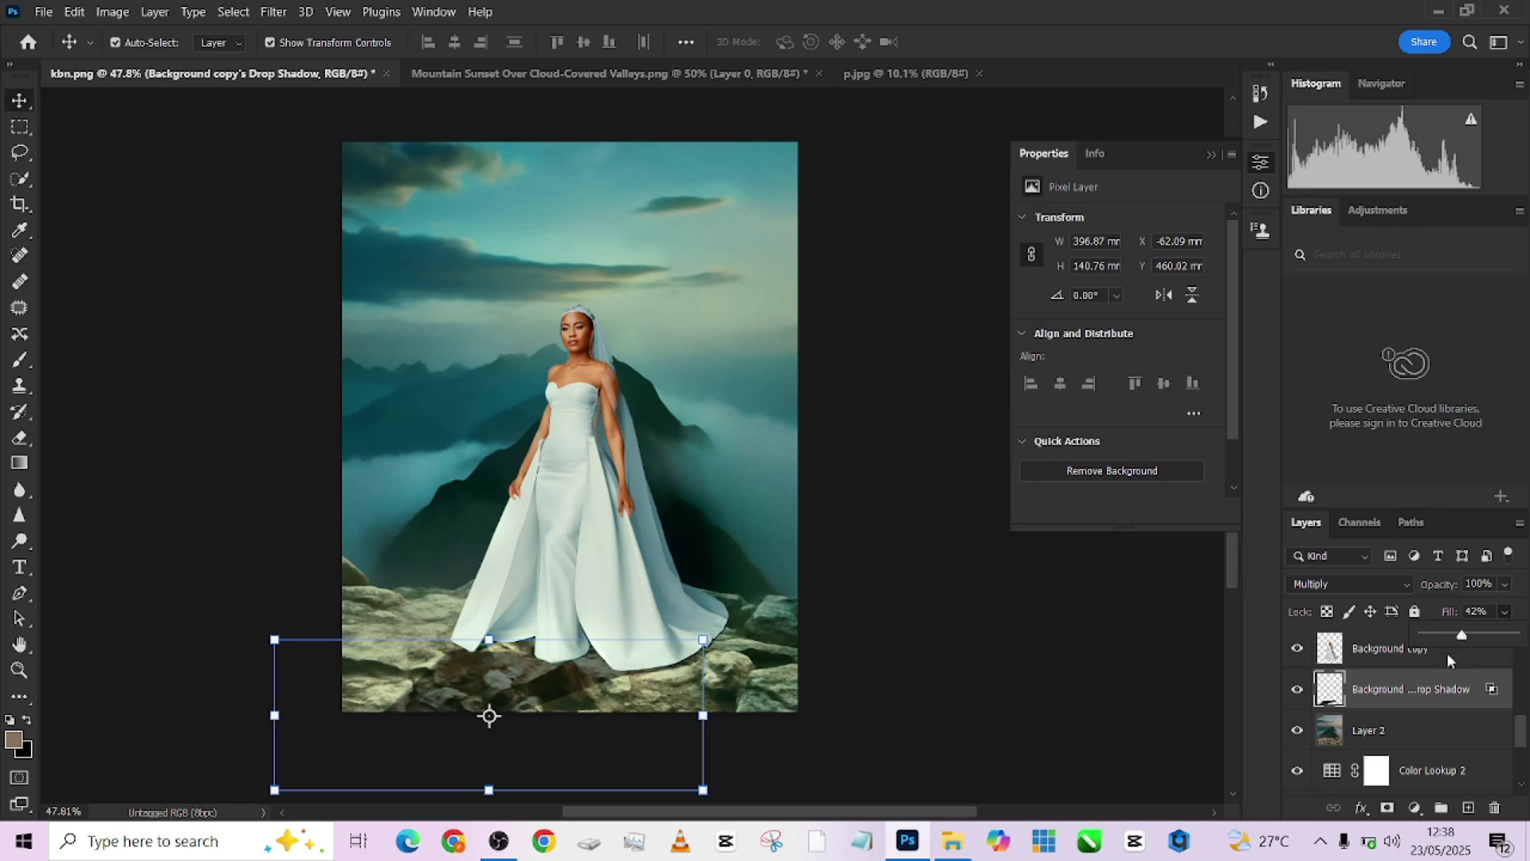
# Make a rectangular selection about 421.92 × 418.75 mm covering the image from its top edge down to the rocks
pyautogui.click(27, 136)
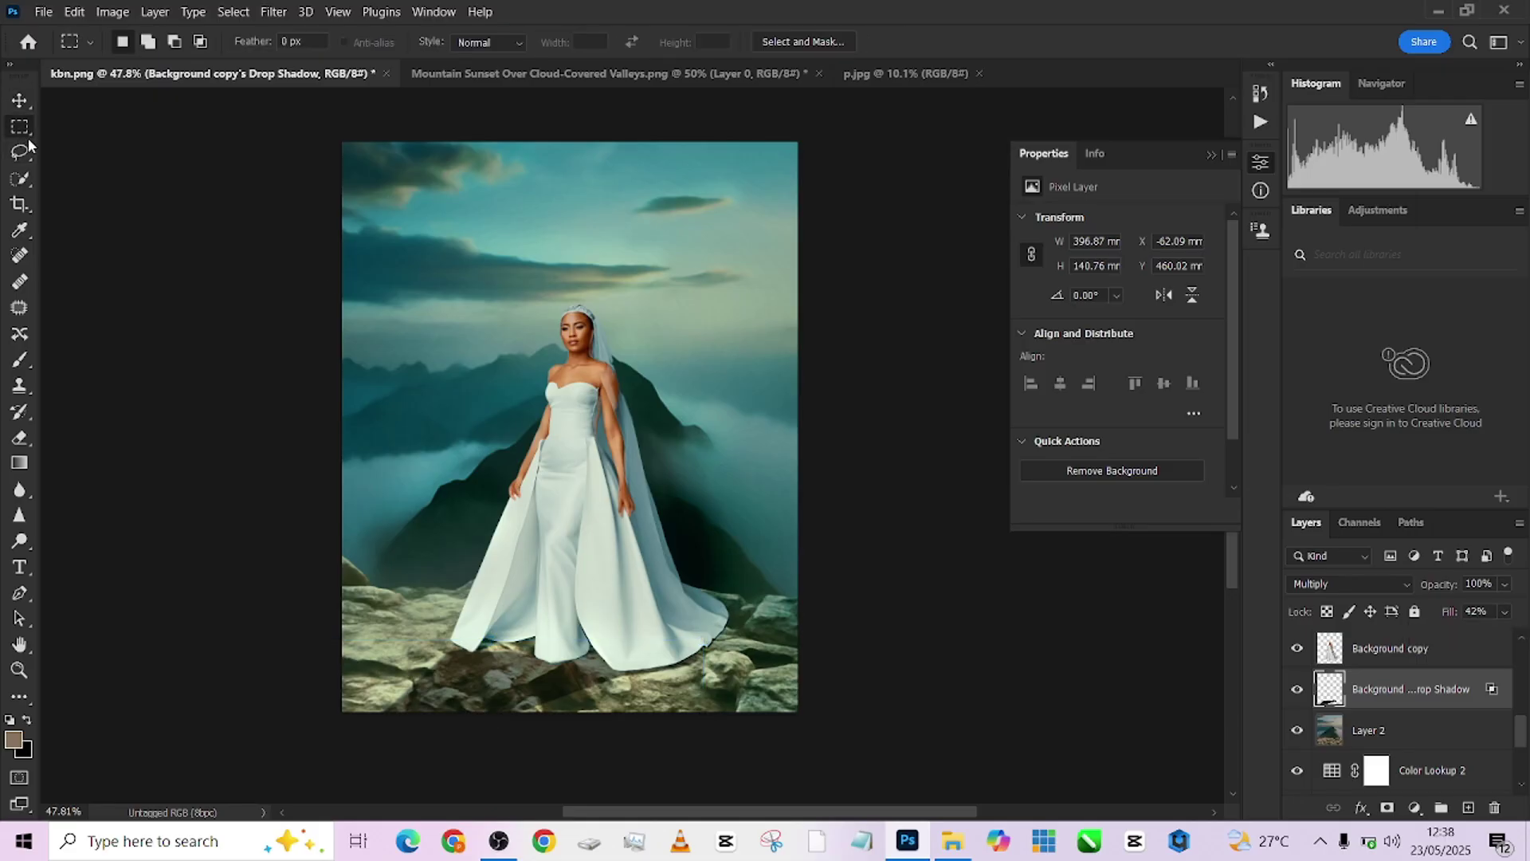
pyautogui.scroll(1, 837, 512)
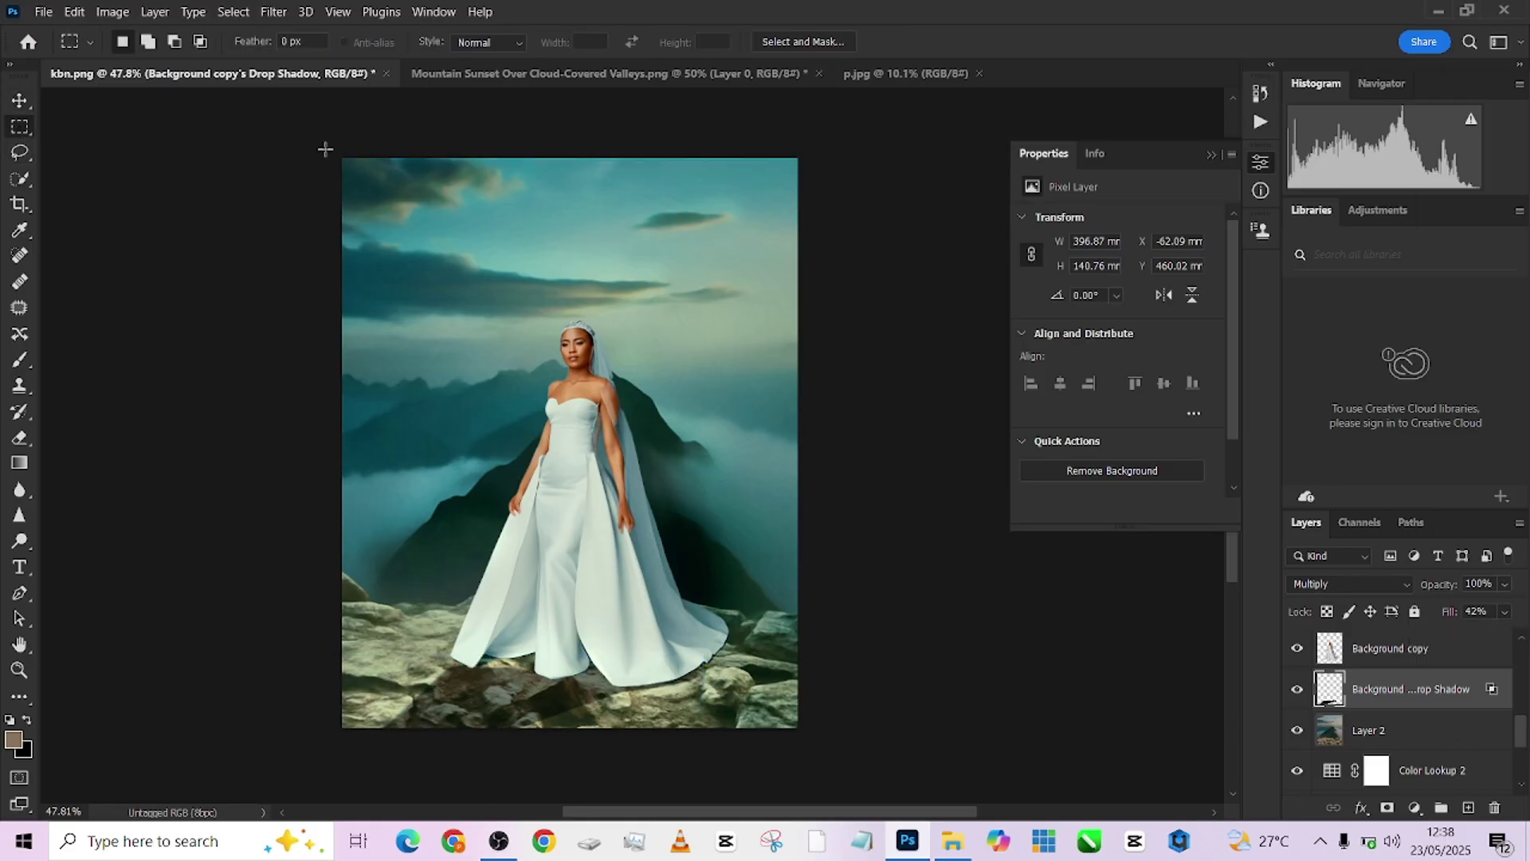
pyautogui.moveTo(320, 135); pyautogui.dragTo(987, 610)
pyautogui.hotkey('ctrl', 'a')
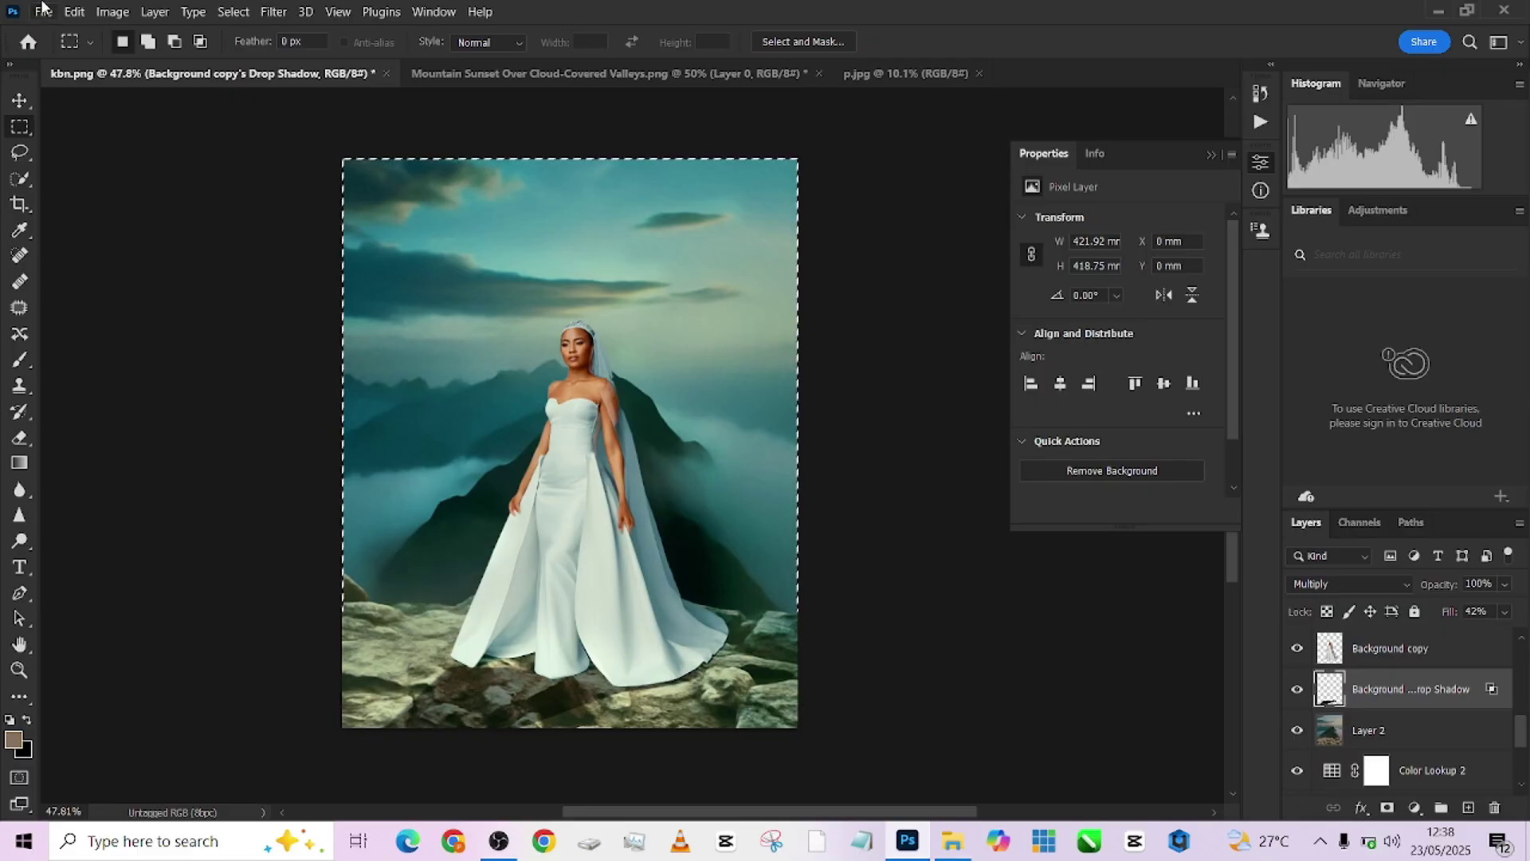
# Add a Curves adjustment for the selected area and pull the RGB midtones down to input 135, output 99
pyautogui.click(1415, 807)
pyautogui.click(1427, 556)
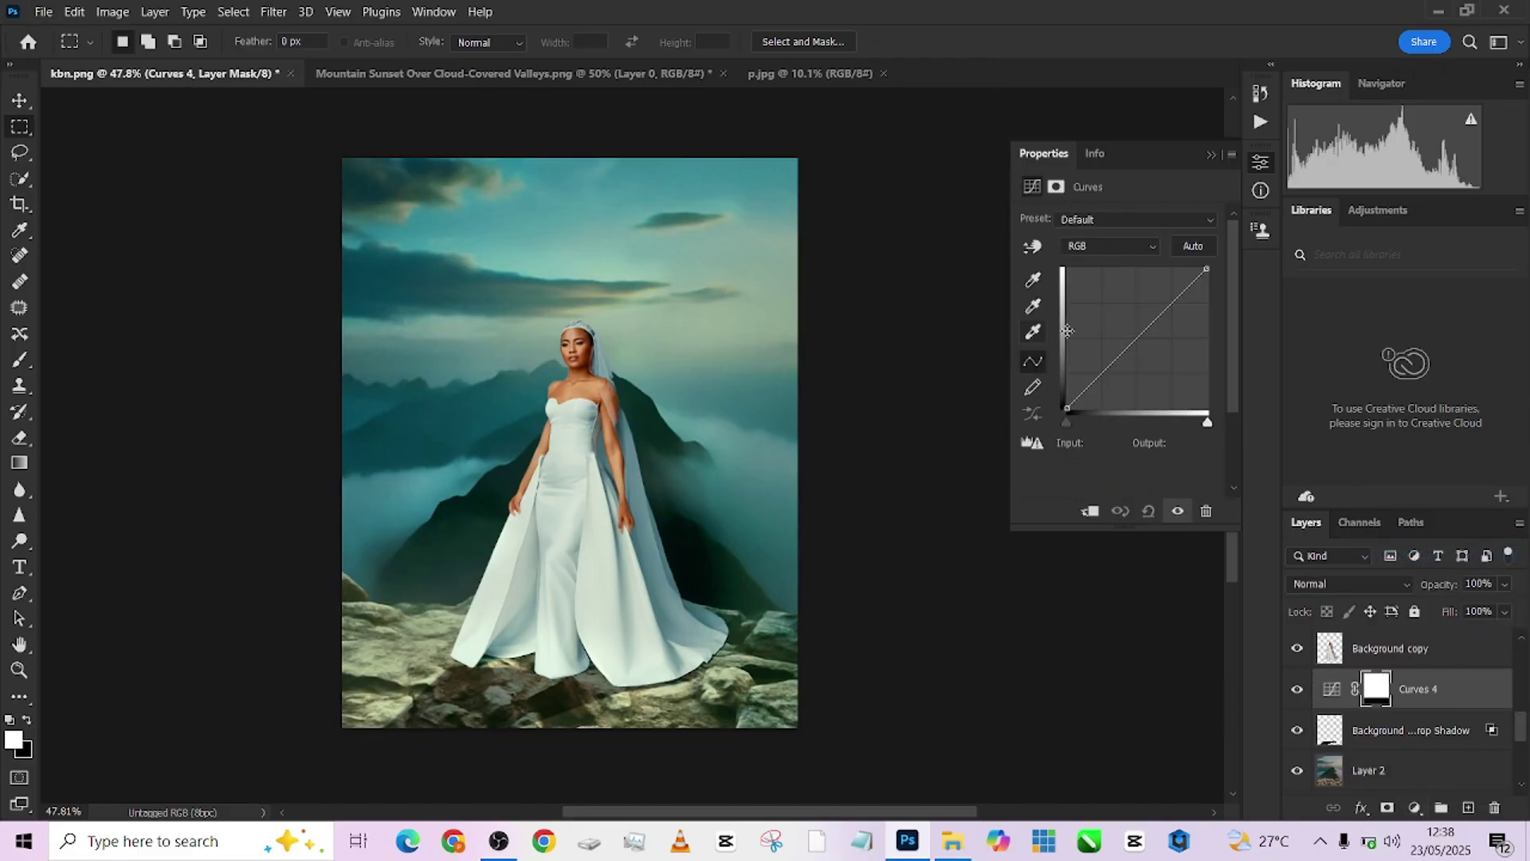
pyautogui.click(1135, 349)
pyautogui.moveTo(1135, 350); pyautogui.dragTo(1141, 354)
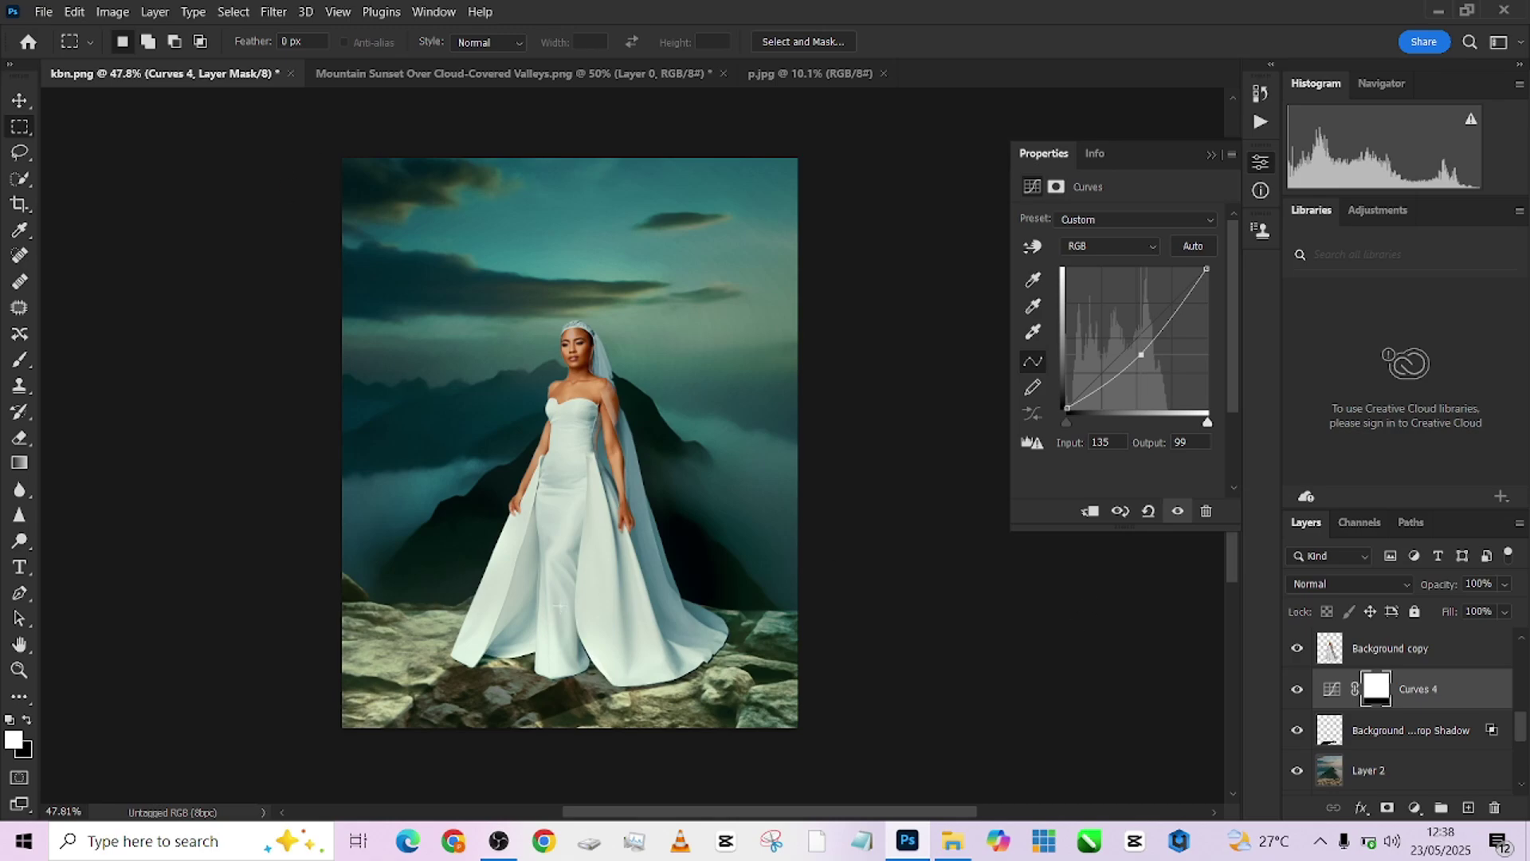
# Feather the Curves 4 layer mask by about 56.4 px
pyautogui.click(1336, 696)
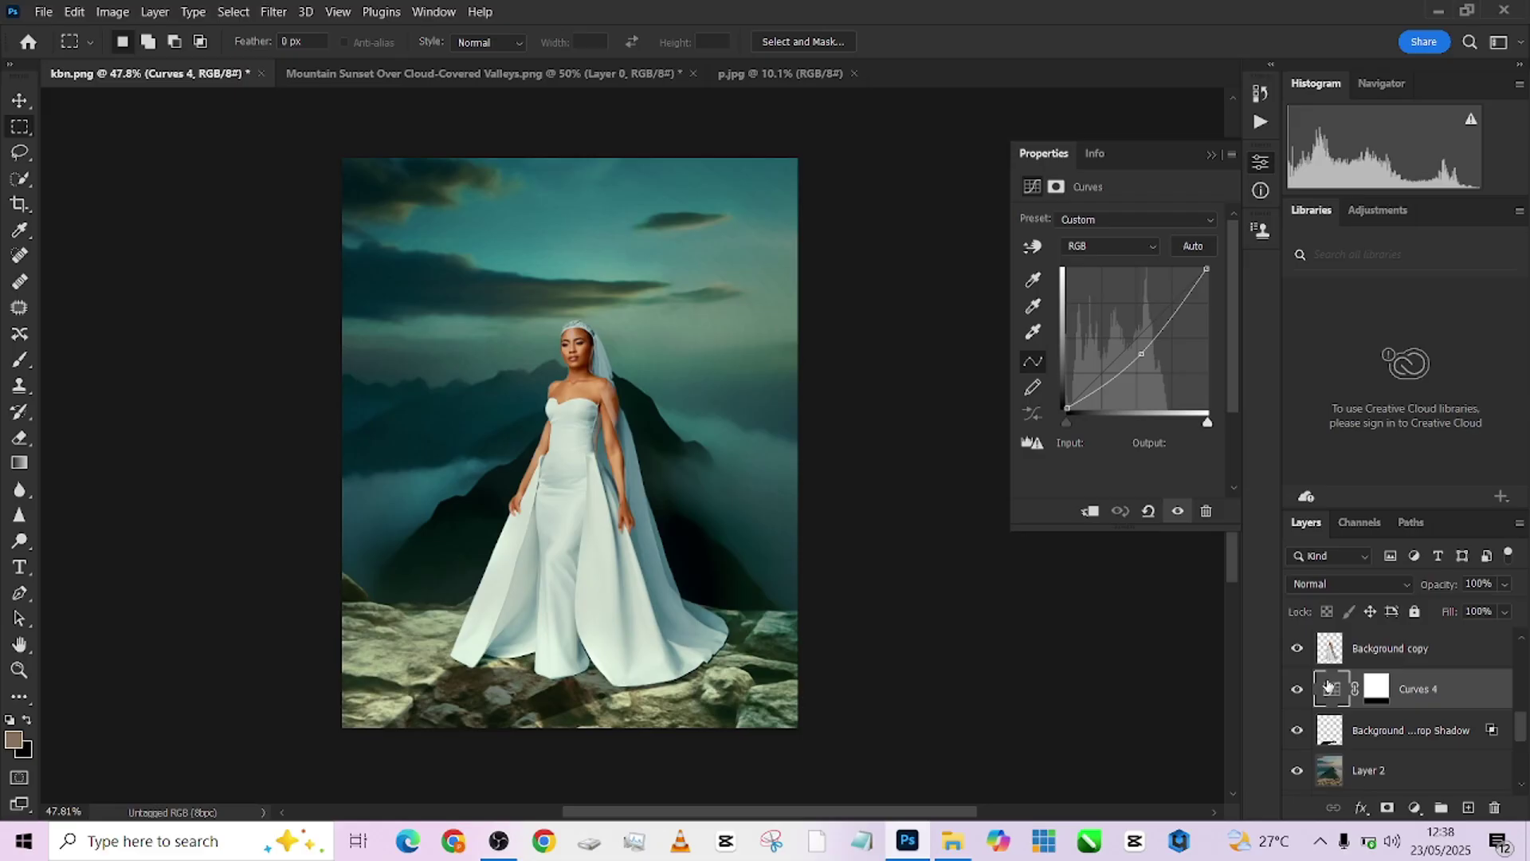
pyautogui.click(1376, 687)
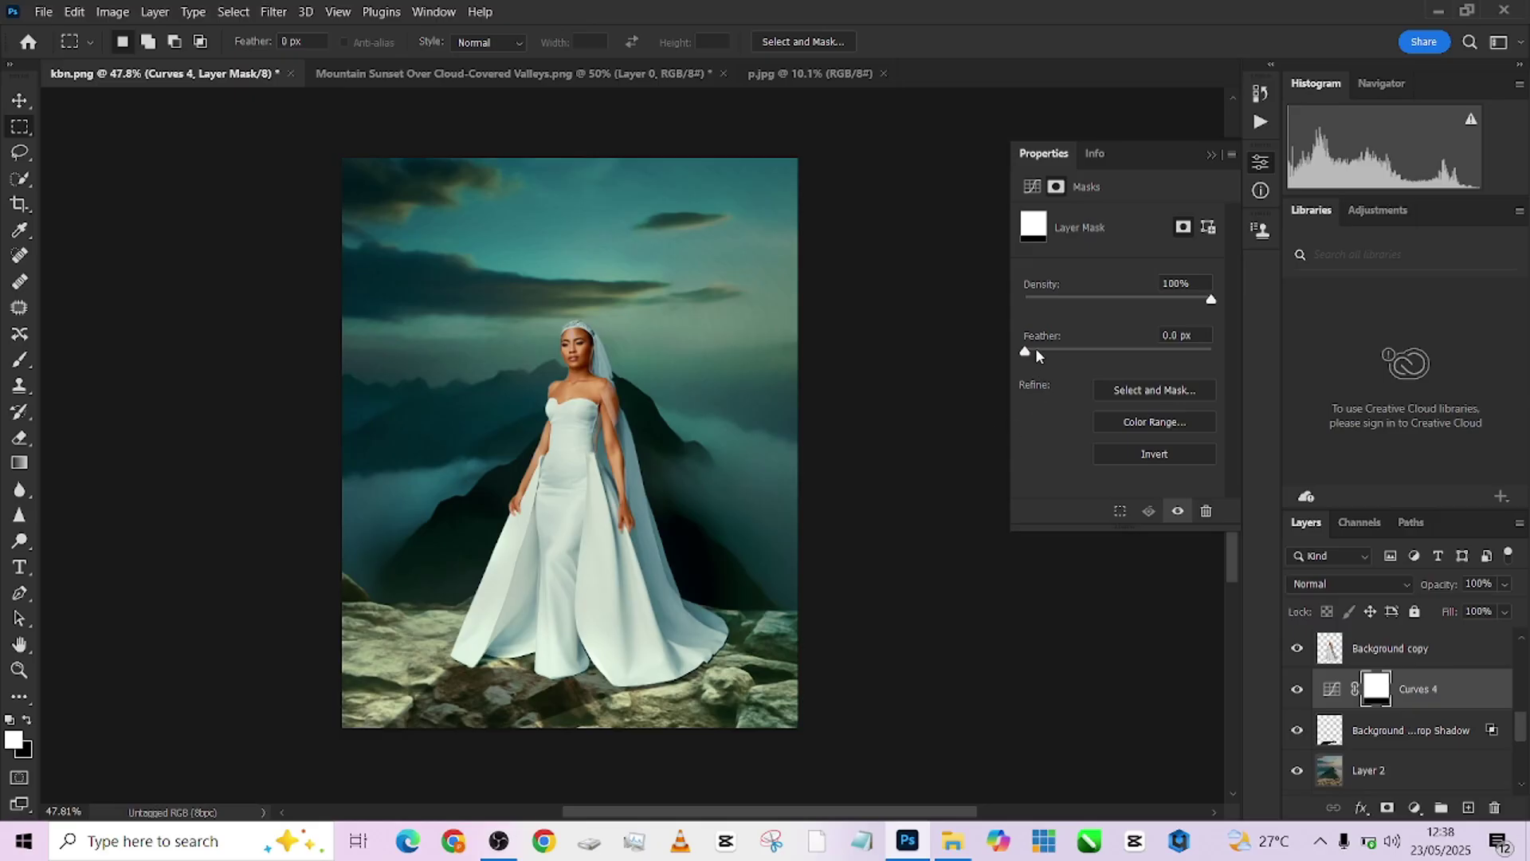
pyautogui.moveTo(1026, 351); pyautogui.dragTo(1130, 353)
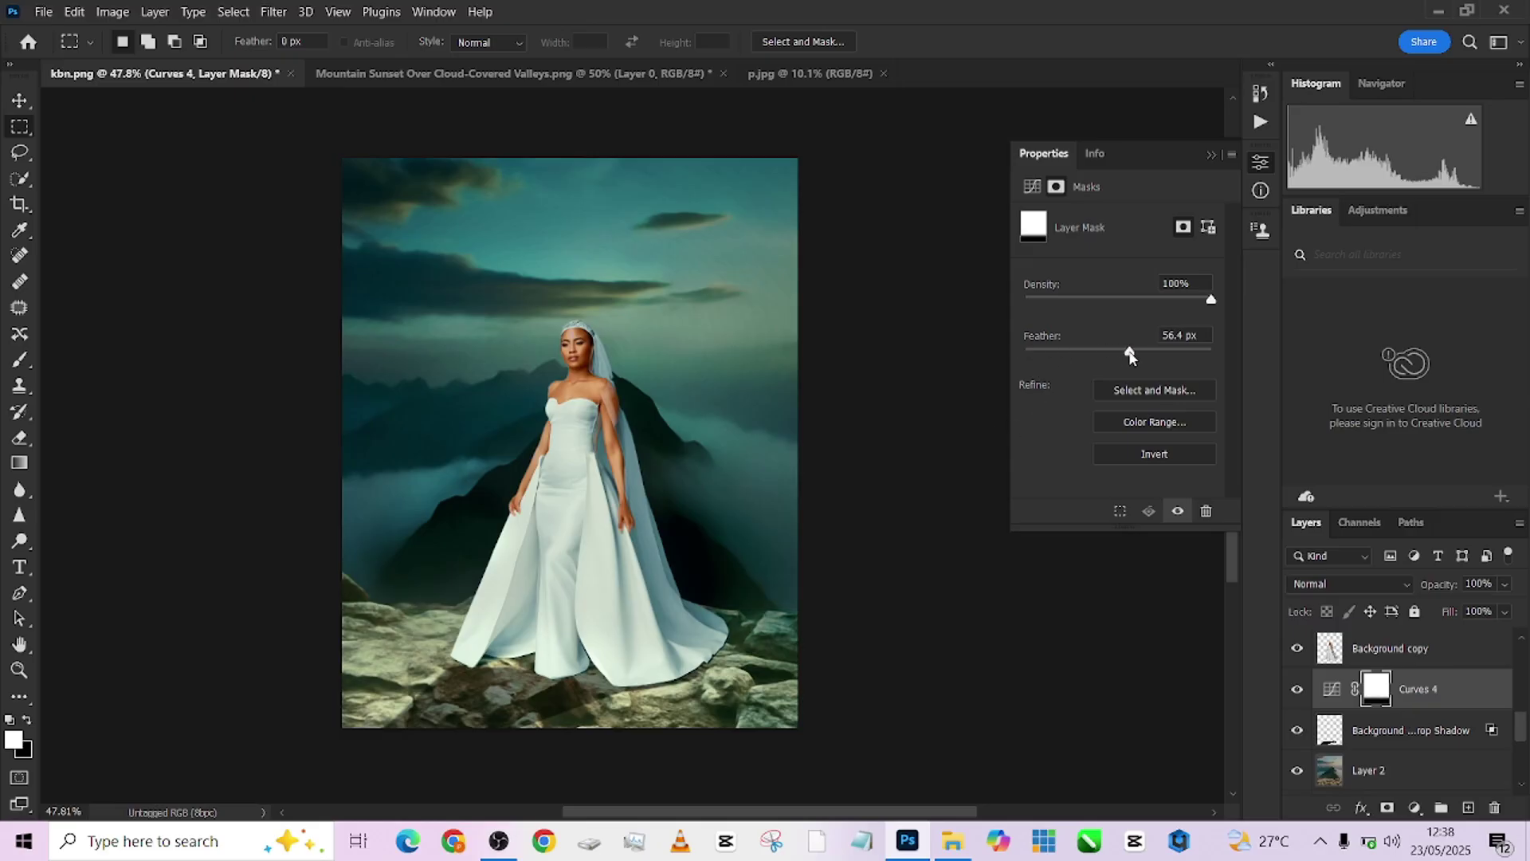
# Compare the image with and without the Curves 4 adjustment and lower that layer's opacity to 40%
pyautogui.click(1298, 690)
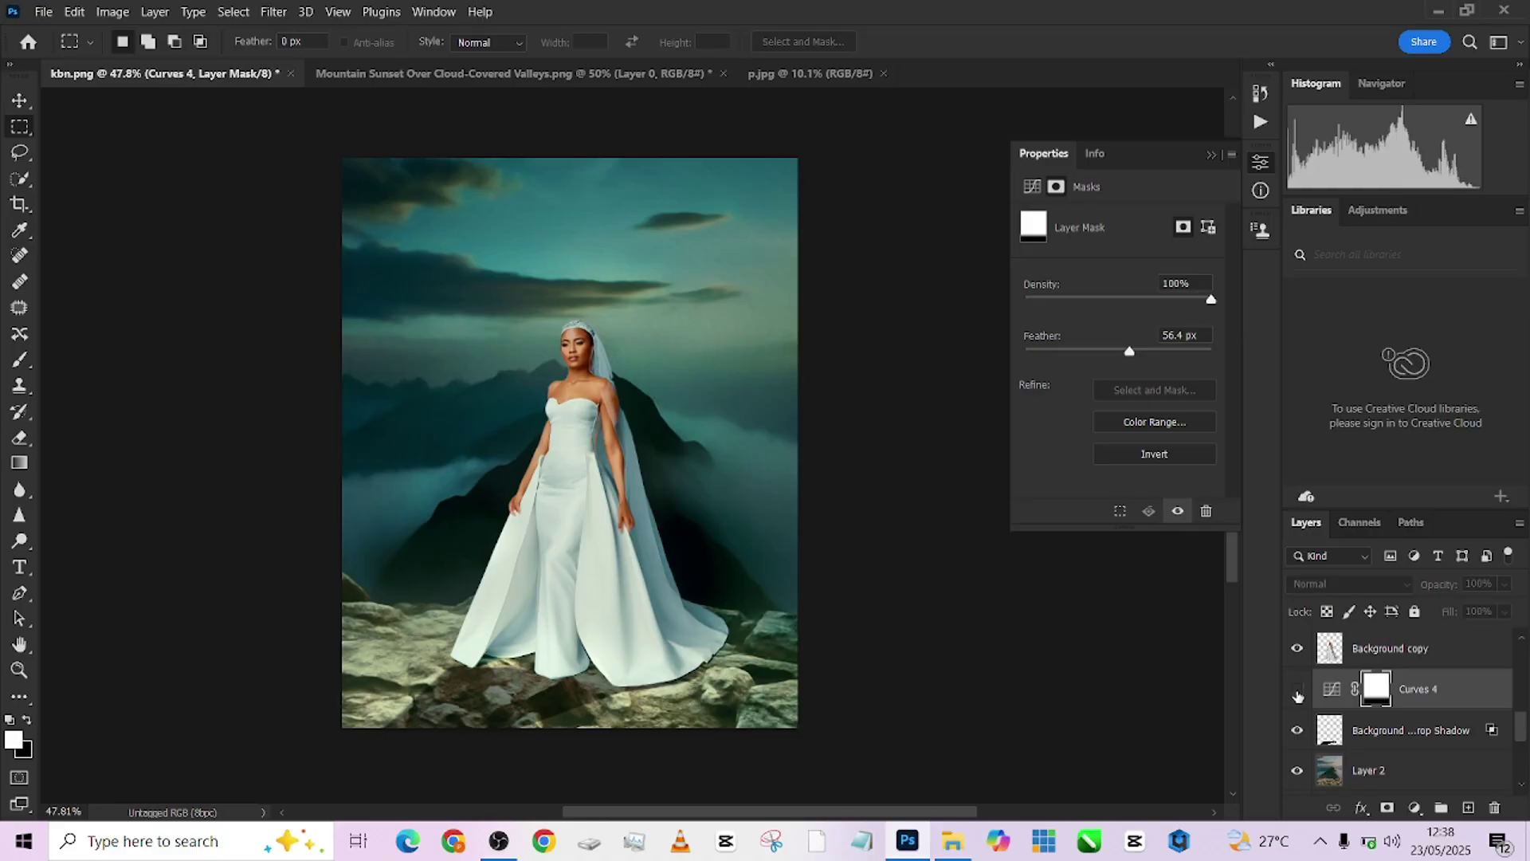
pyautogui.click(1297, 692)
pyautogui.click(1505, 584)
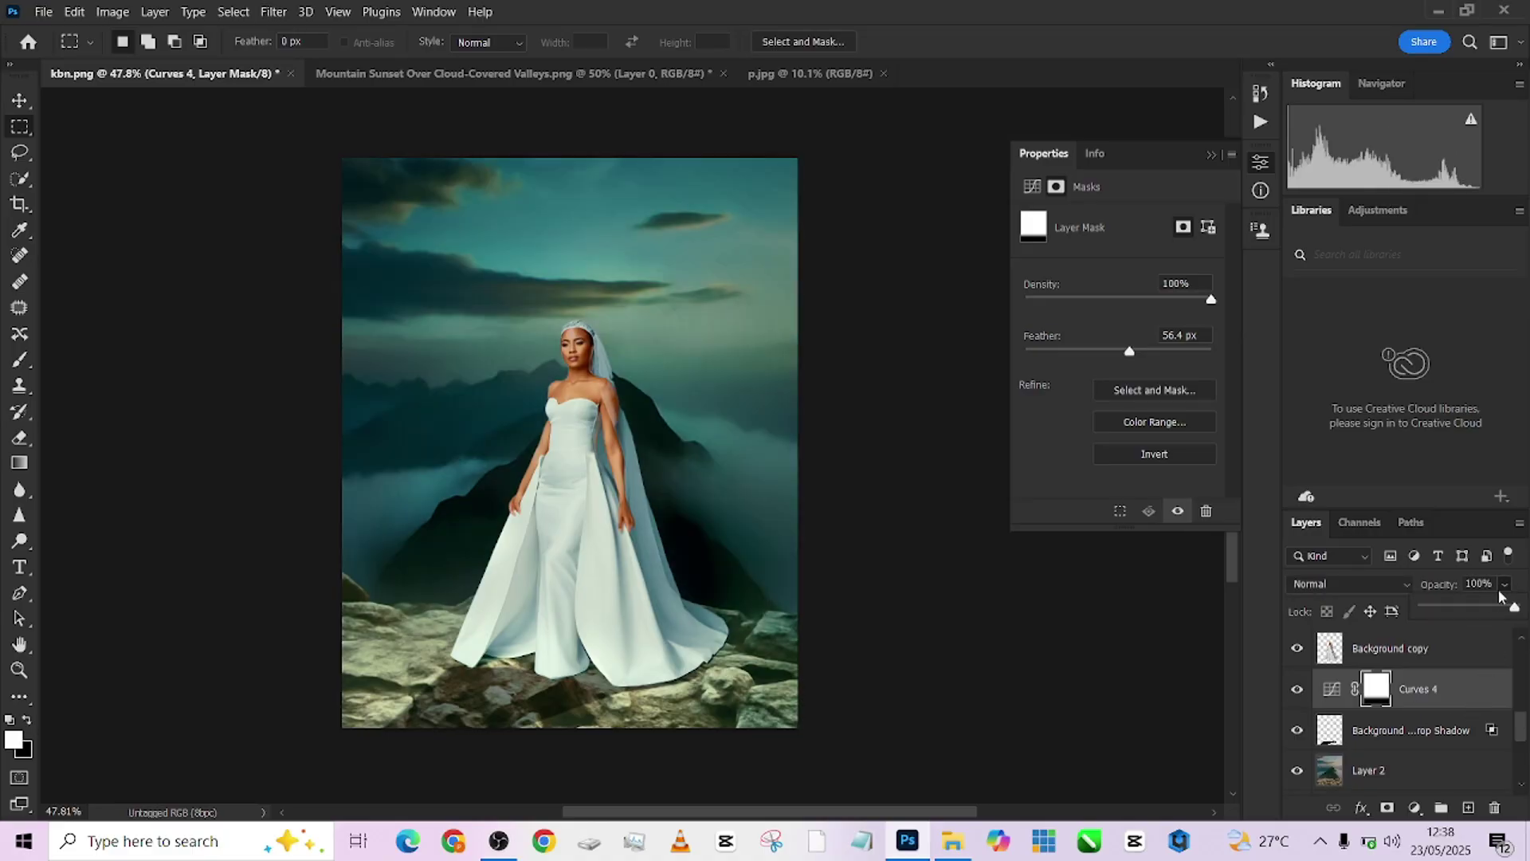
pyautogui.moveTo(1476, 609); pyautogui.dragTo(1460, 608)
# Stamp all visible layers into a new merged layer above Gradient Map 1
pyautogui.scroll(4, 1438, 705)
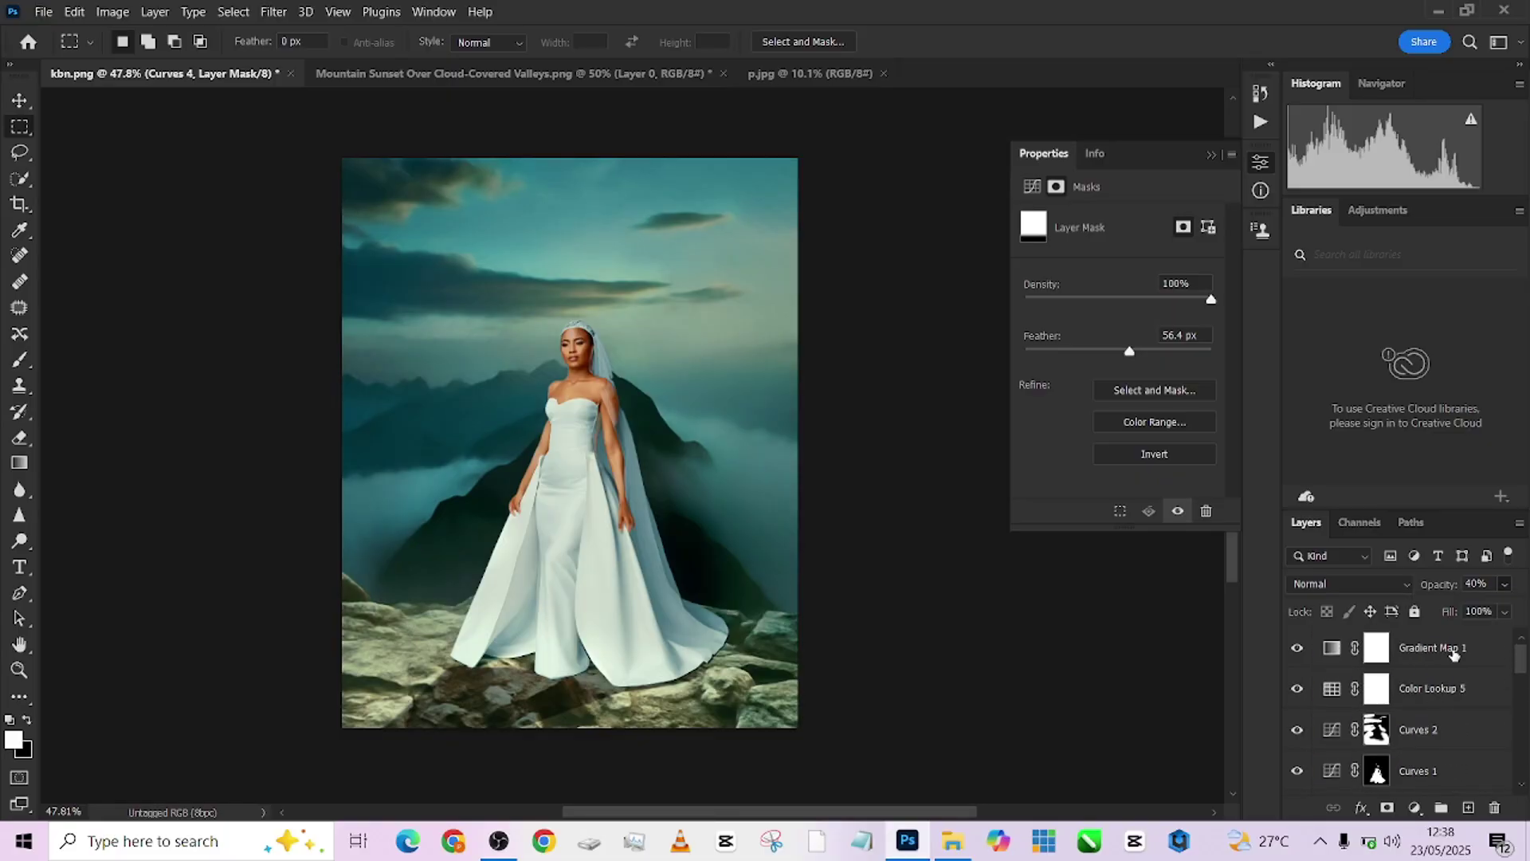
pyautogui.click(1452, 651)
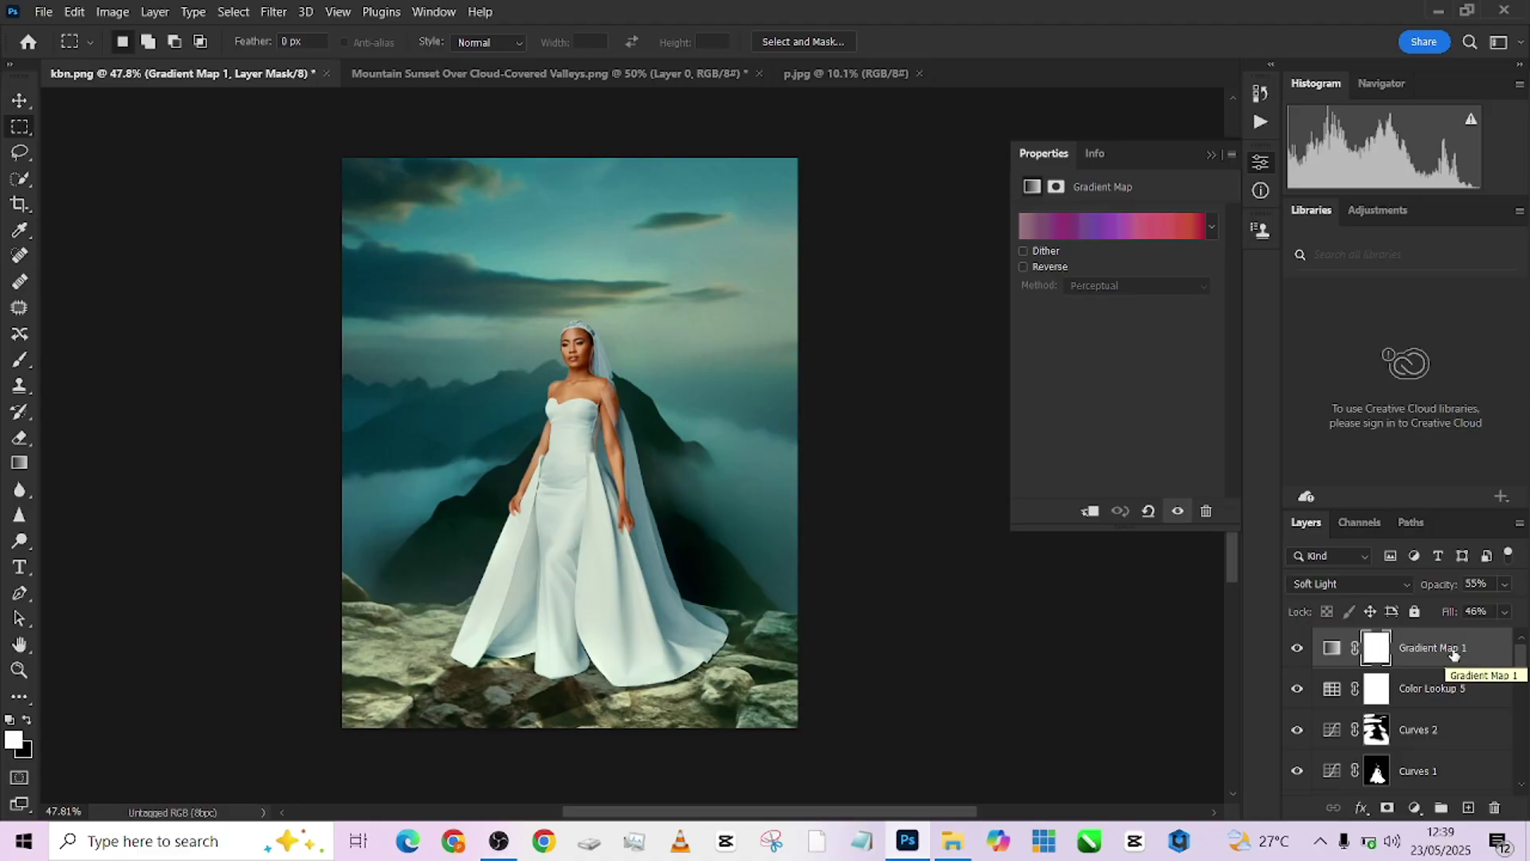
pyautogui.hotkey('ctrl', 'shift', 'alt', 'e')
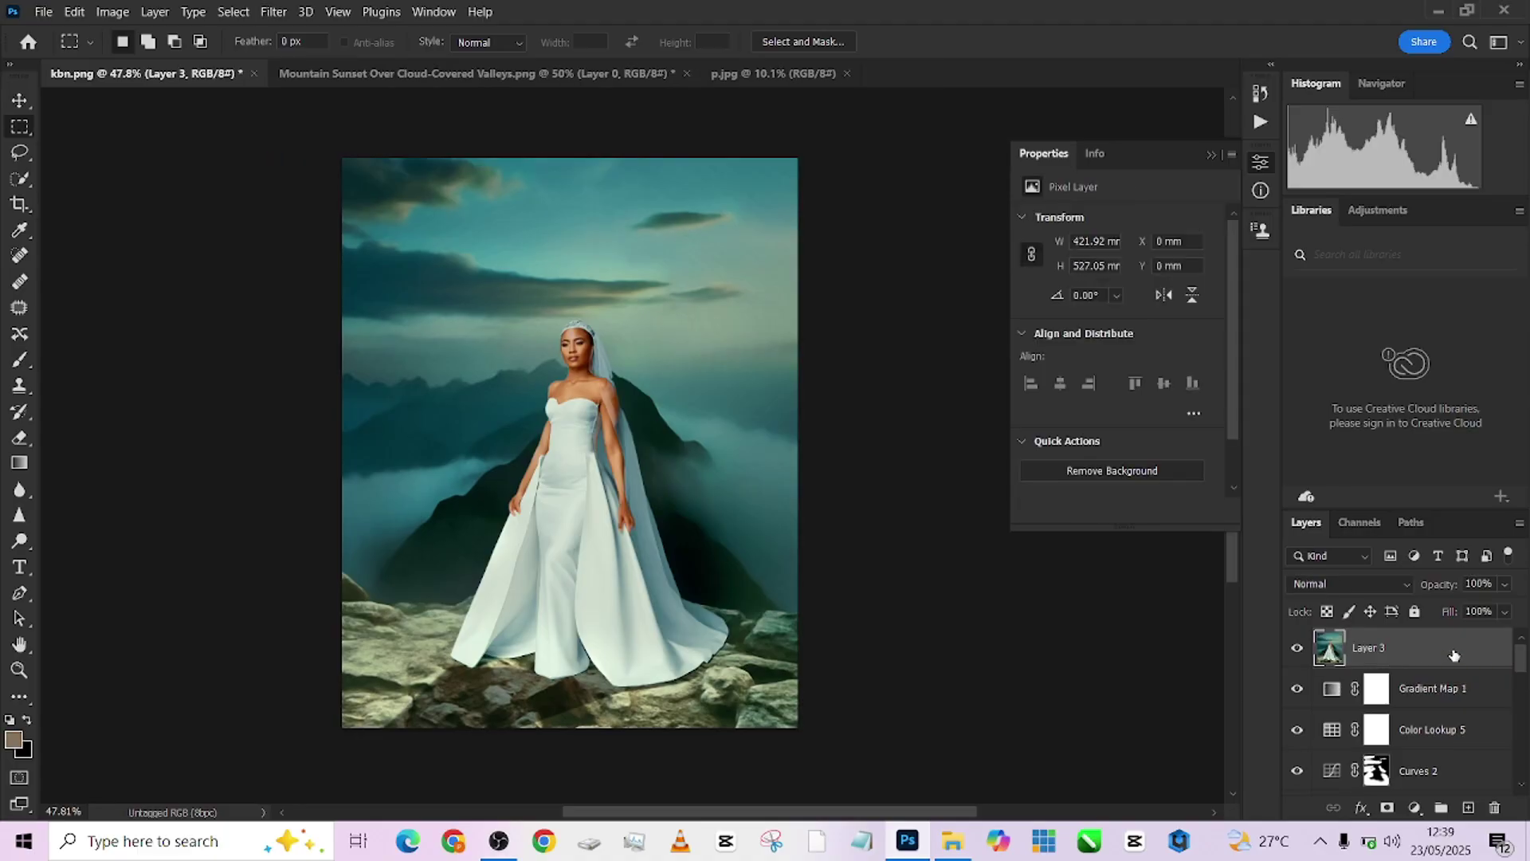
# Start the Camera Raw Filter on the merged layer with temperature -9, highlights -30, contrast +11 and shadows +20
pyautogui.click(274, 12)
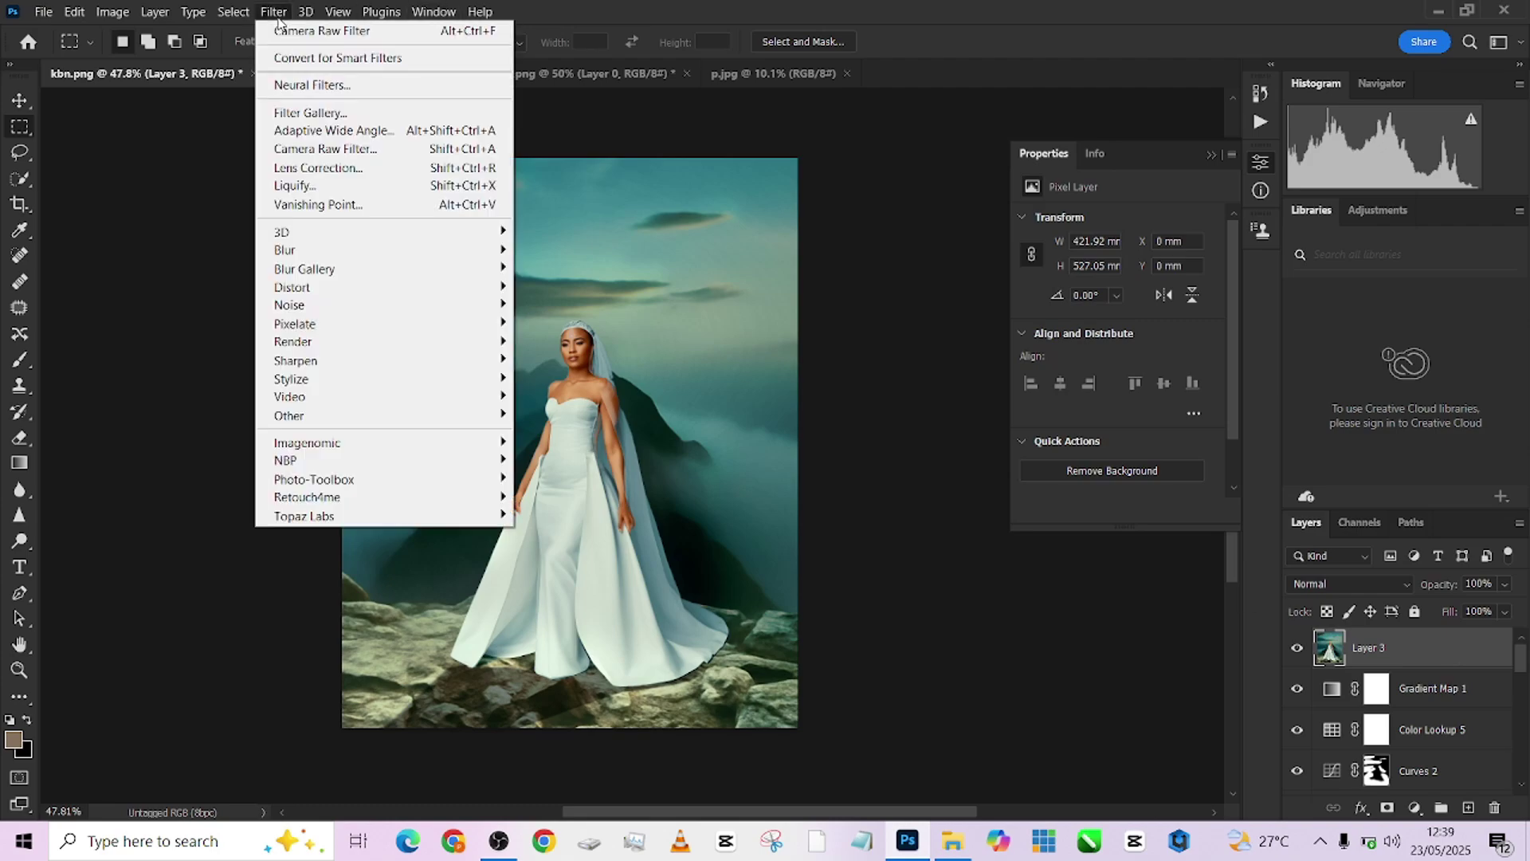
pyautogui.click(310, 150)
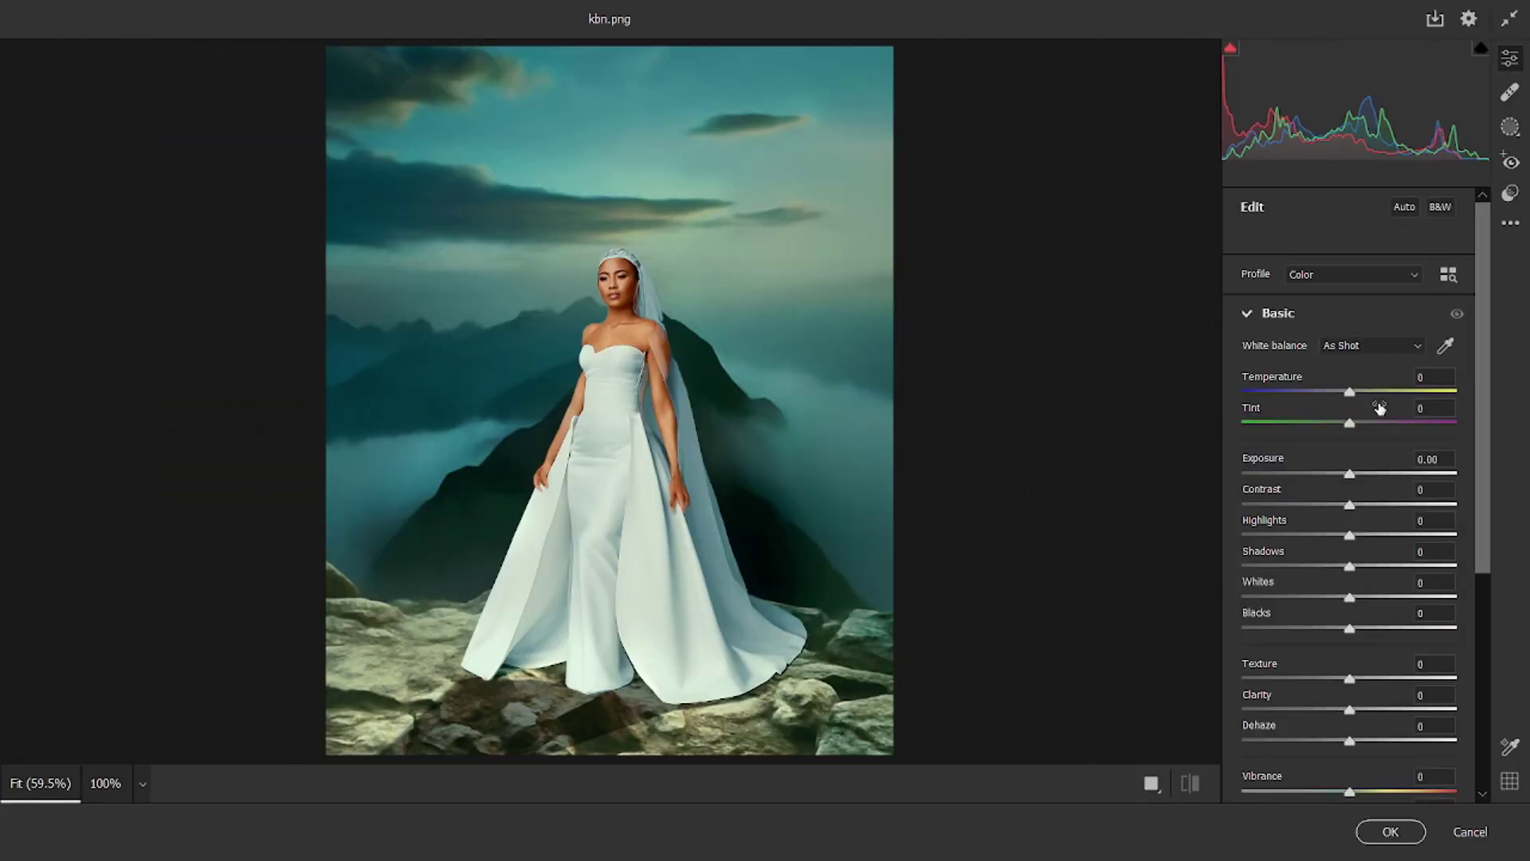
pyautogui.moveTo(1349, 392); pyautogui.dragTo(1340, 392)
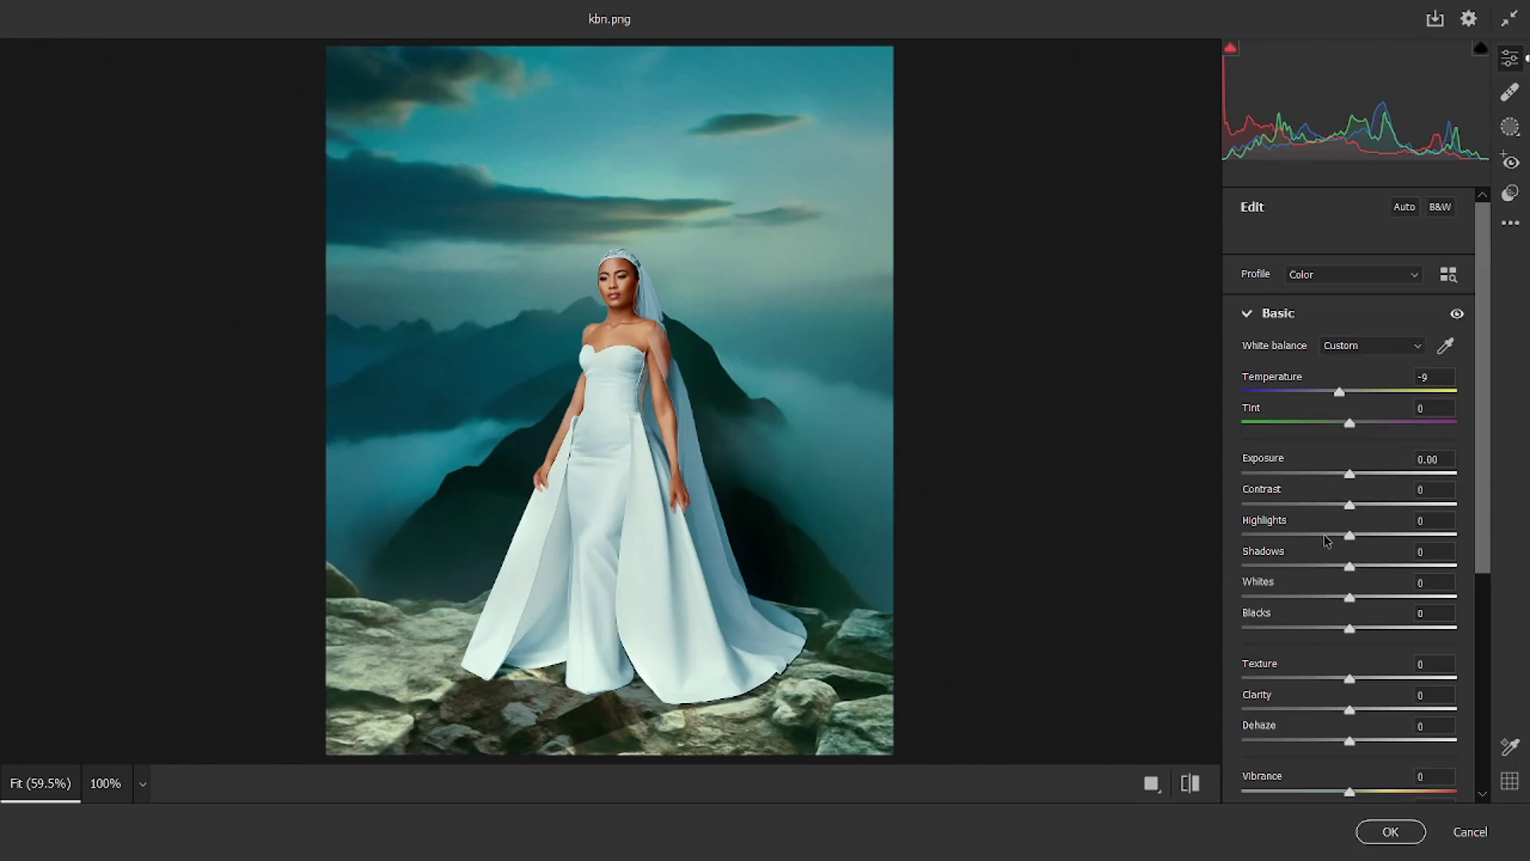
pyautogui.moveTo(1327, 535)
pyautogui.mouseDown()
pyautogui.moveTo(1247, 535)
pyautogui.moveTo(1318, 536)
pyautogui.mouseUp()
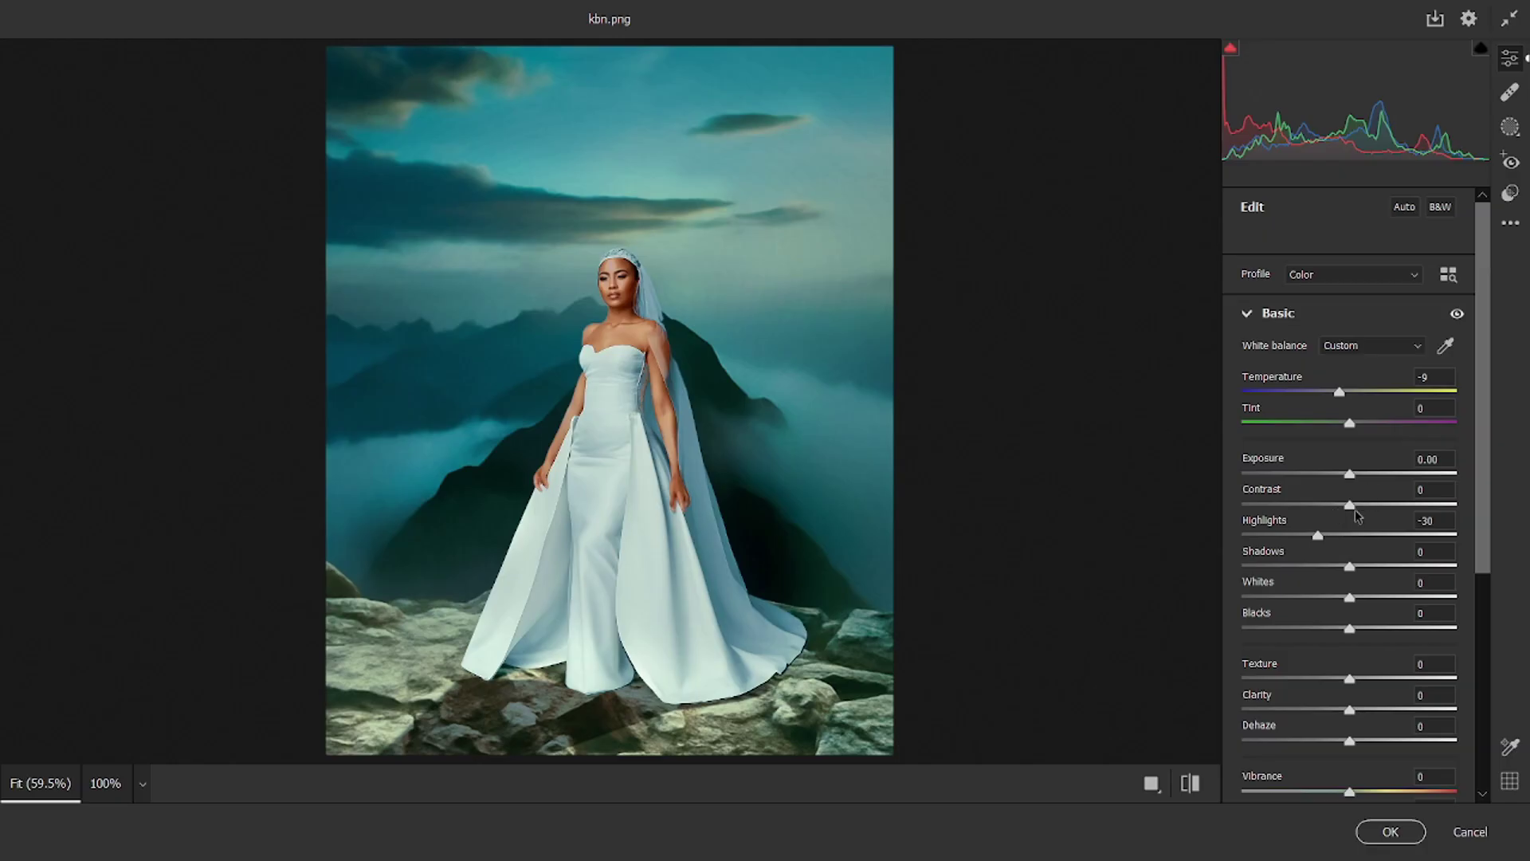
pyautogui.moveTo(1349, 506); pyautogui.dragTo(1363, 507)
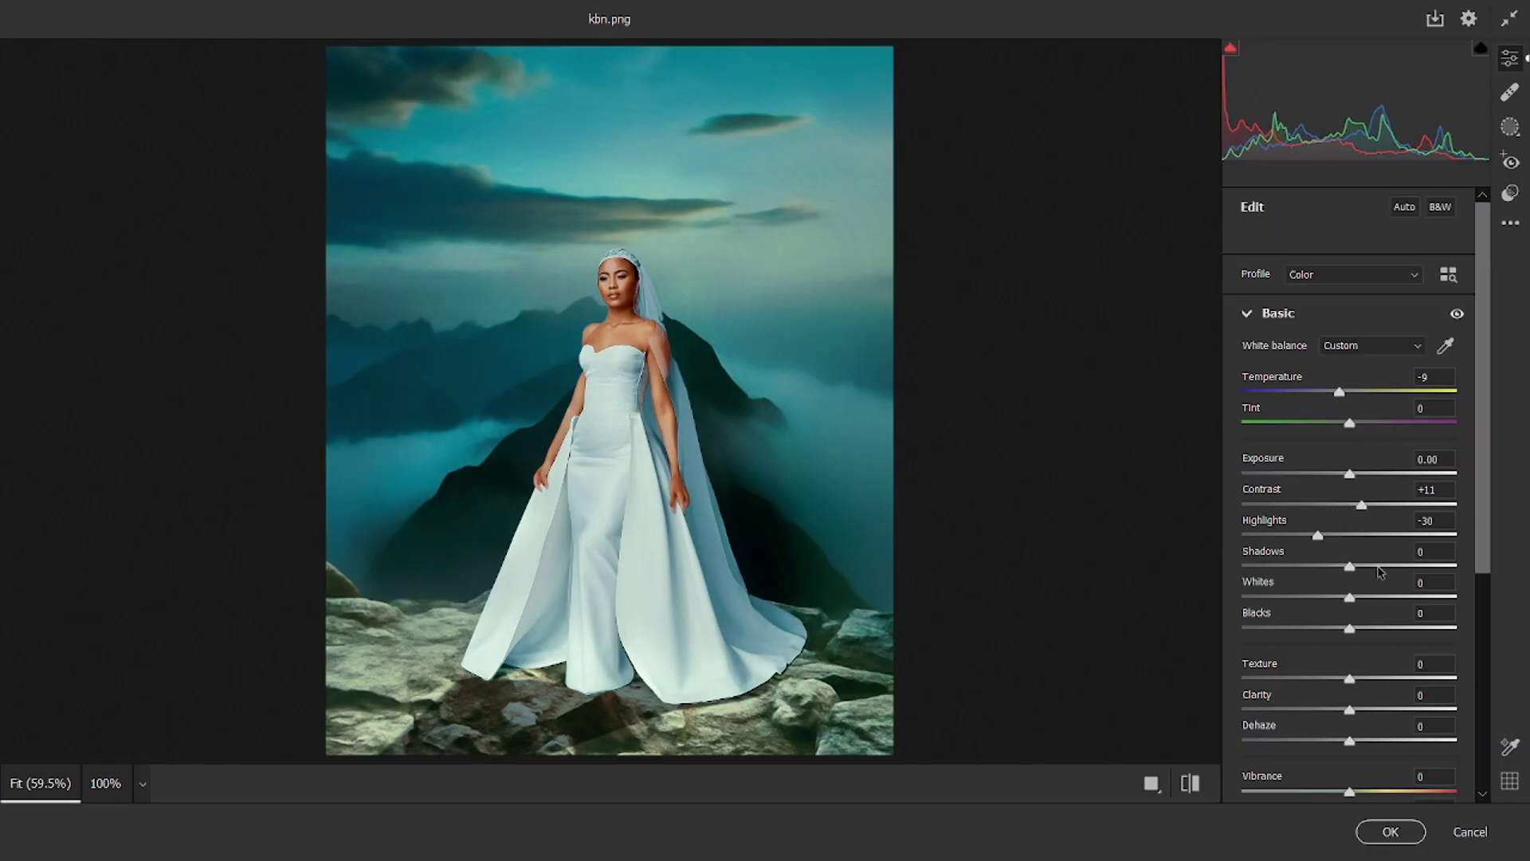
pyautogui.moveTo(1380, 569)
pyautogui.mouseDown()
pyautogui.moveTo(1396, 566)
pyautogui.moveTo(1371, 567)
pyautogui.mouseUp()
# In the Color Mixer, set the saturation of blues to -18 and of yellows to +100
pyautogui.scroll(-5, 1367, 653)
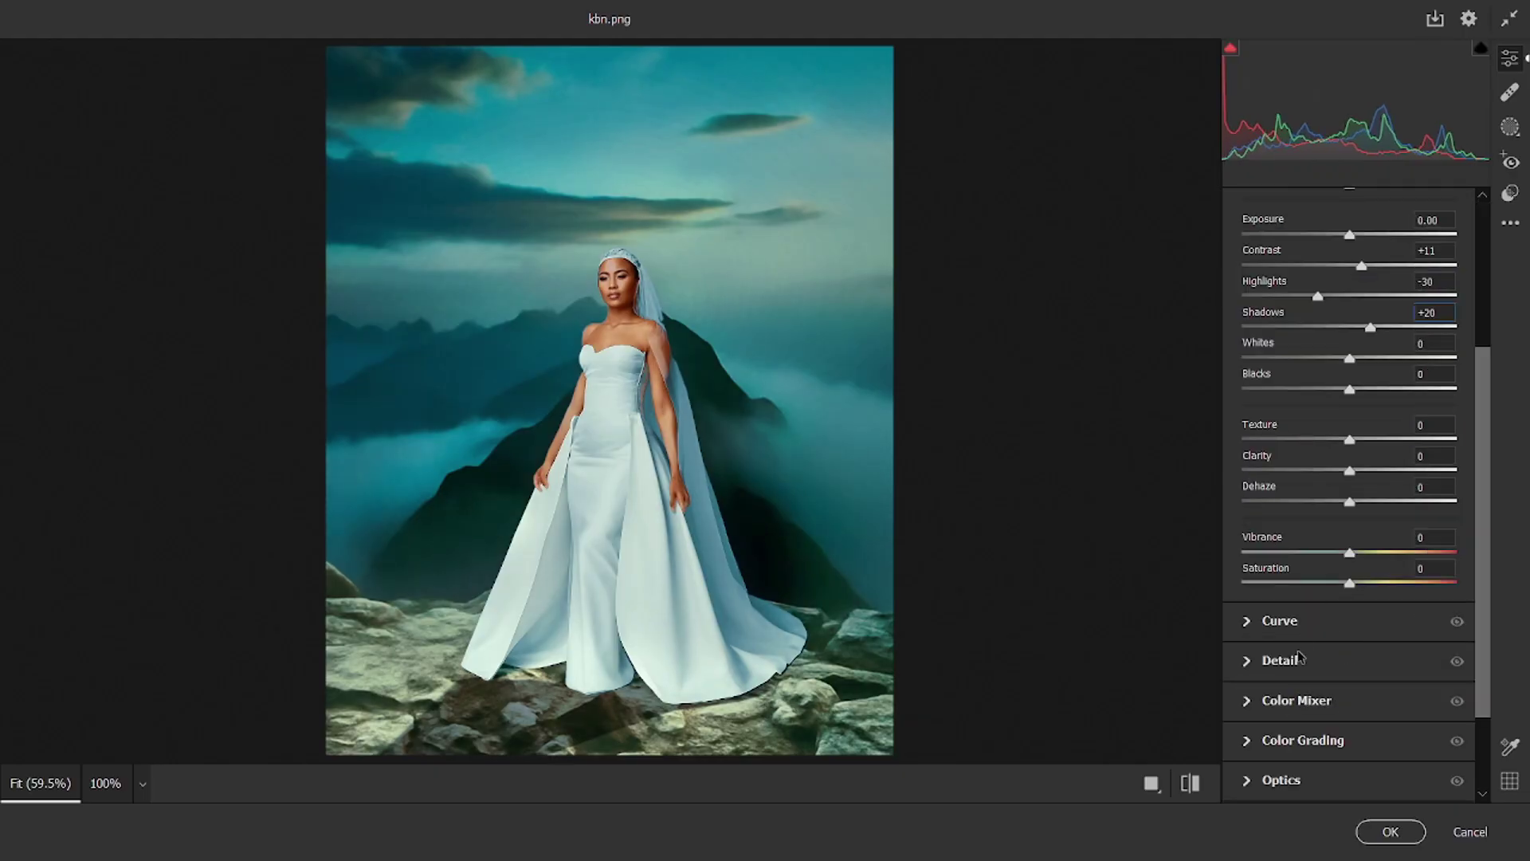
pyautogui.click(1285, 701)
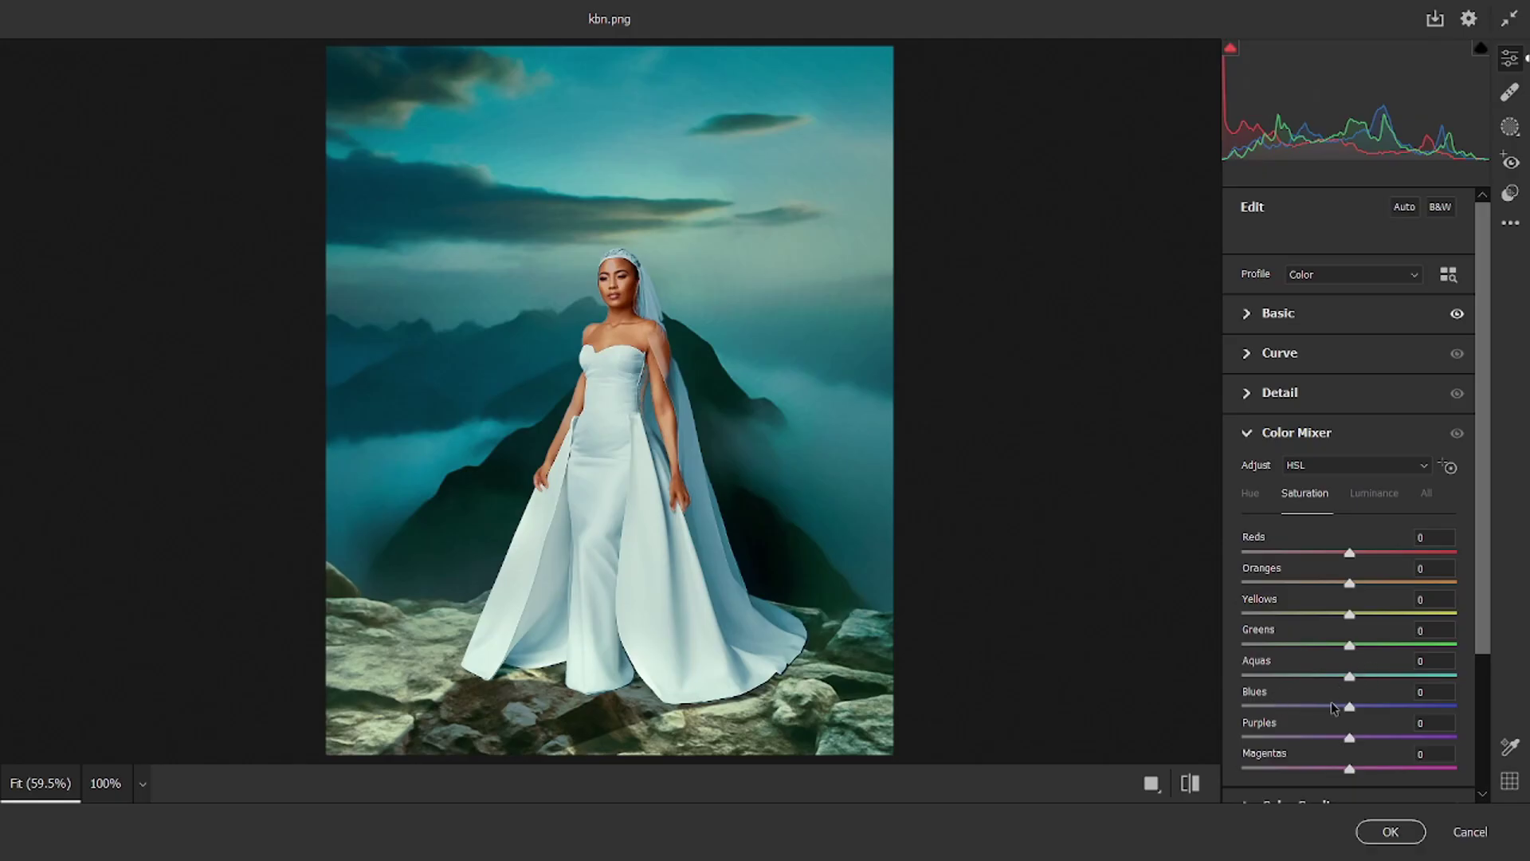
pyautogui.moveTo(1335, 708); pyautogui.dragTo(1329, 706)
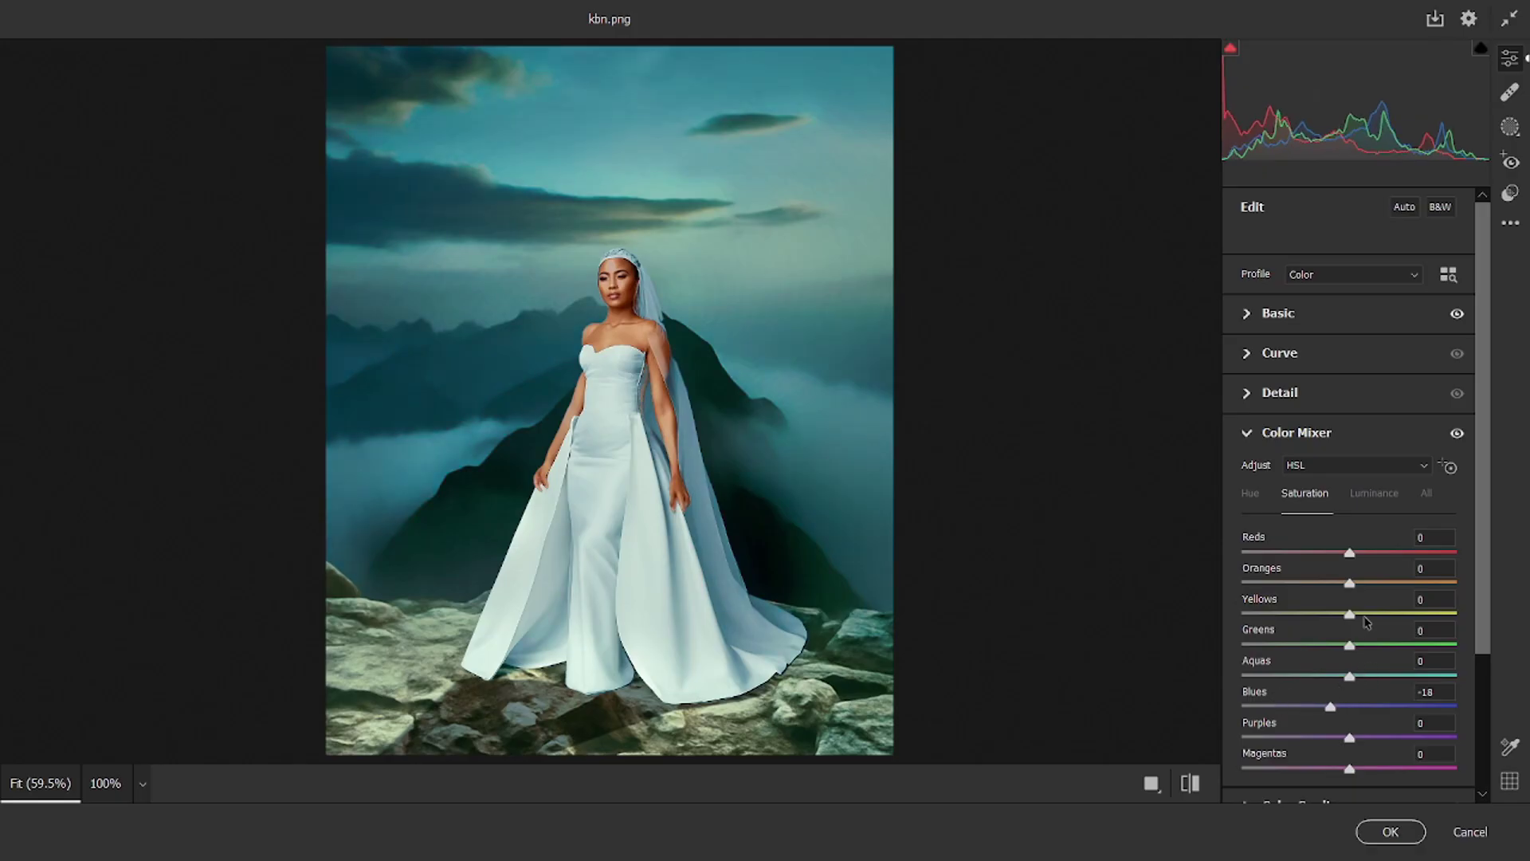
pyautogui.moveTo(1368, 615); pyautogui.dragTo(1481, 602)
# Set the Camera Raw temperature to -3, and try vibrance at +16 before resetting it to its default
pyautogui.click(1287, 312)
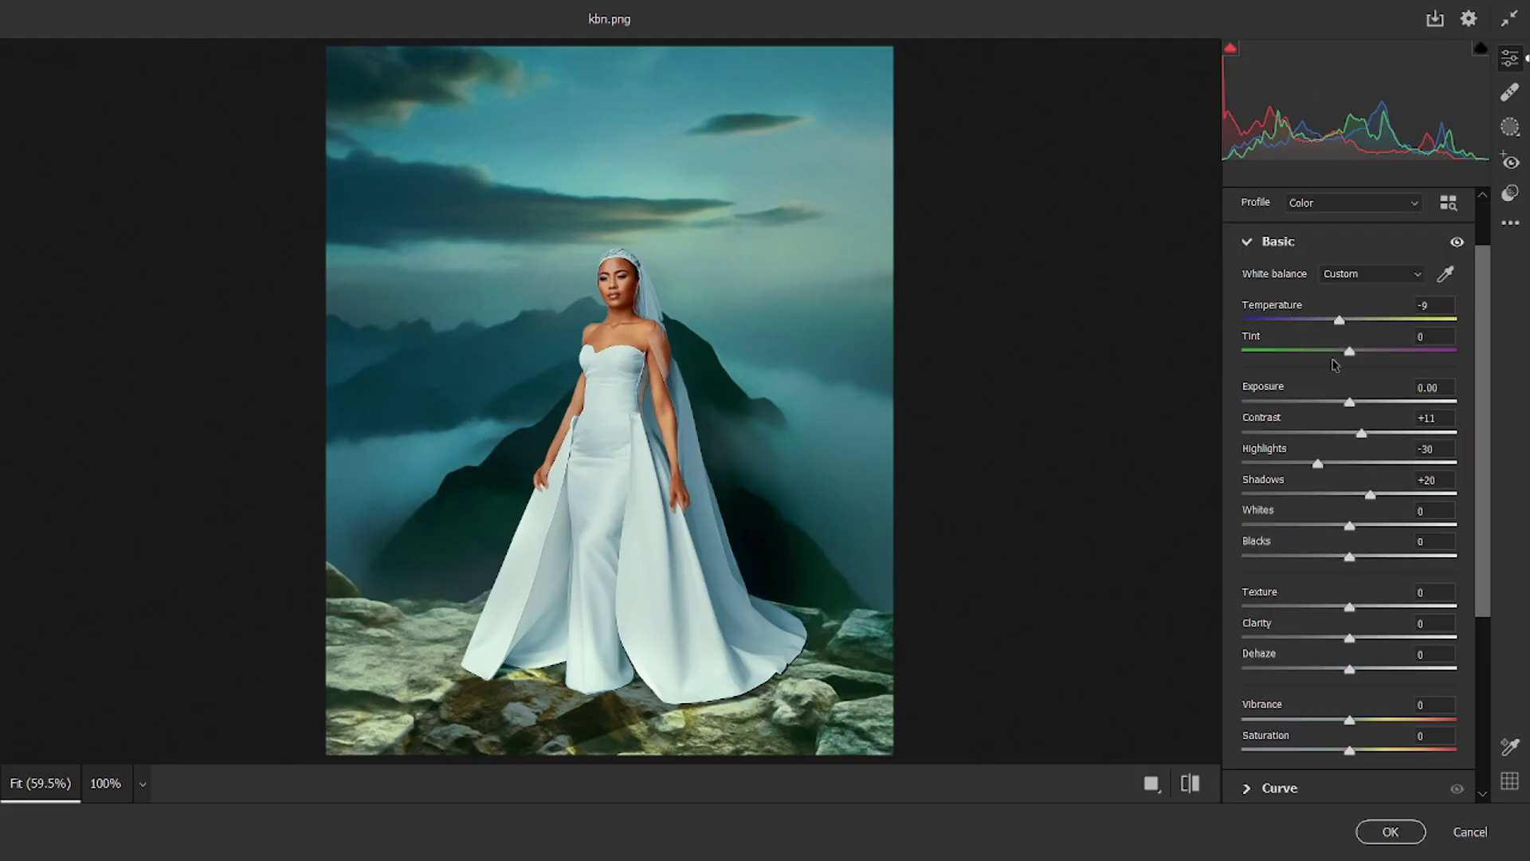
pyautogui.moveTo(1340, 326); pyautogui.dragTo(1347, 325)
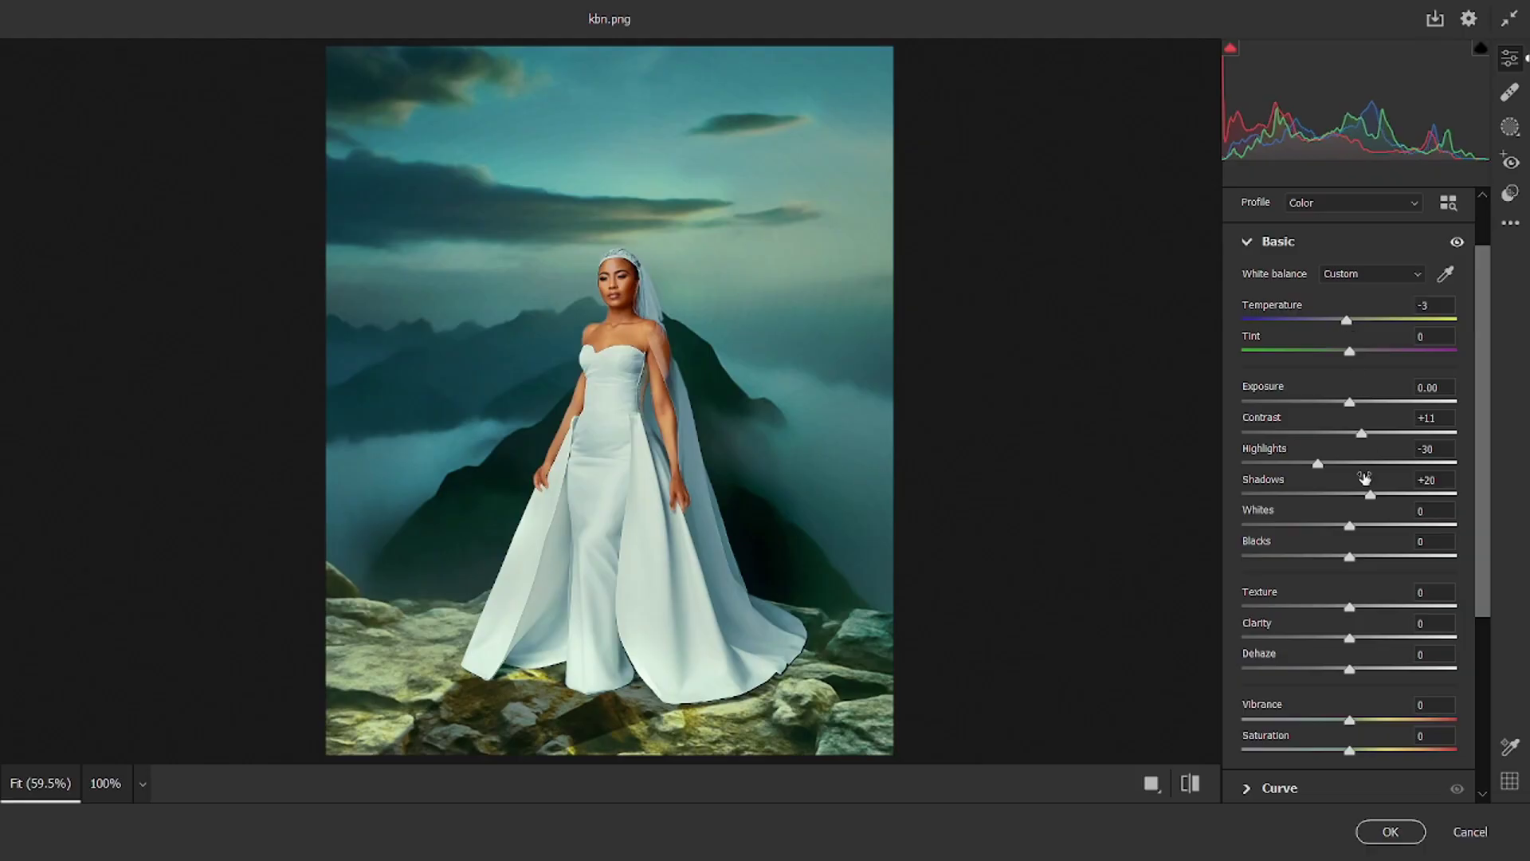
pyautogui.click(1367, 722)
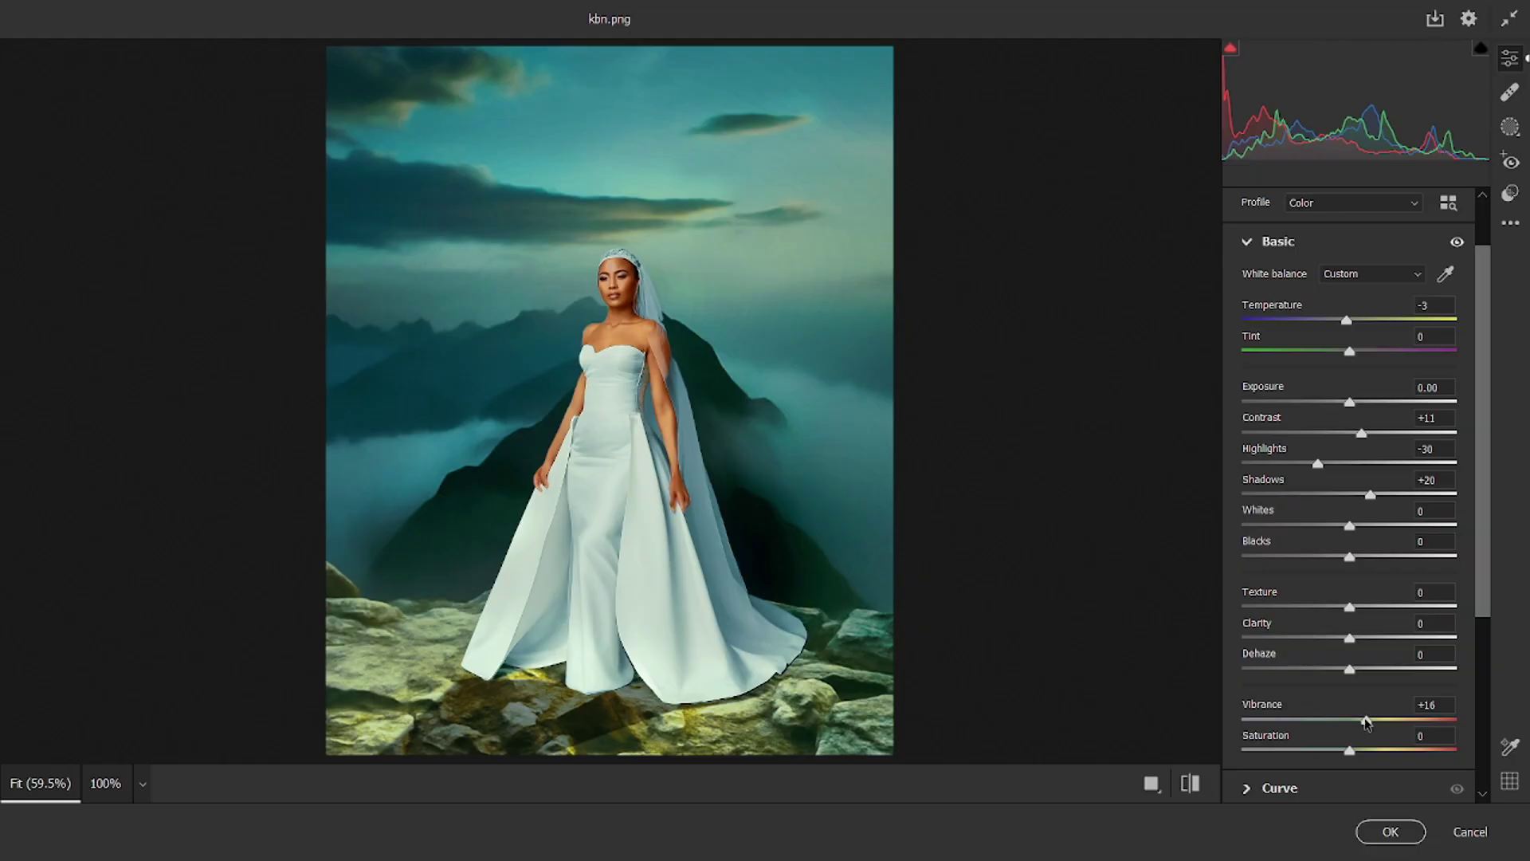
pyautogui.doubleClick(1367, 722)
# Set the saturation of aquas to -18 in the Color Mixer
pyautogui.scroll(-2, 1302, 514)
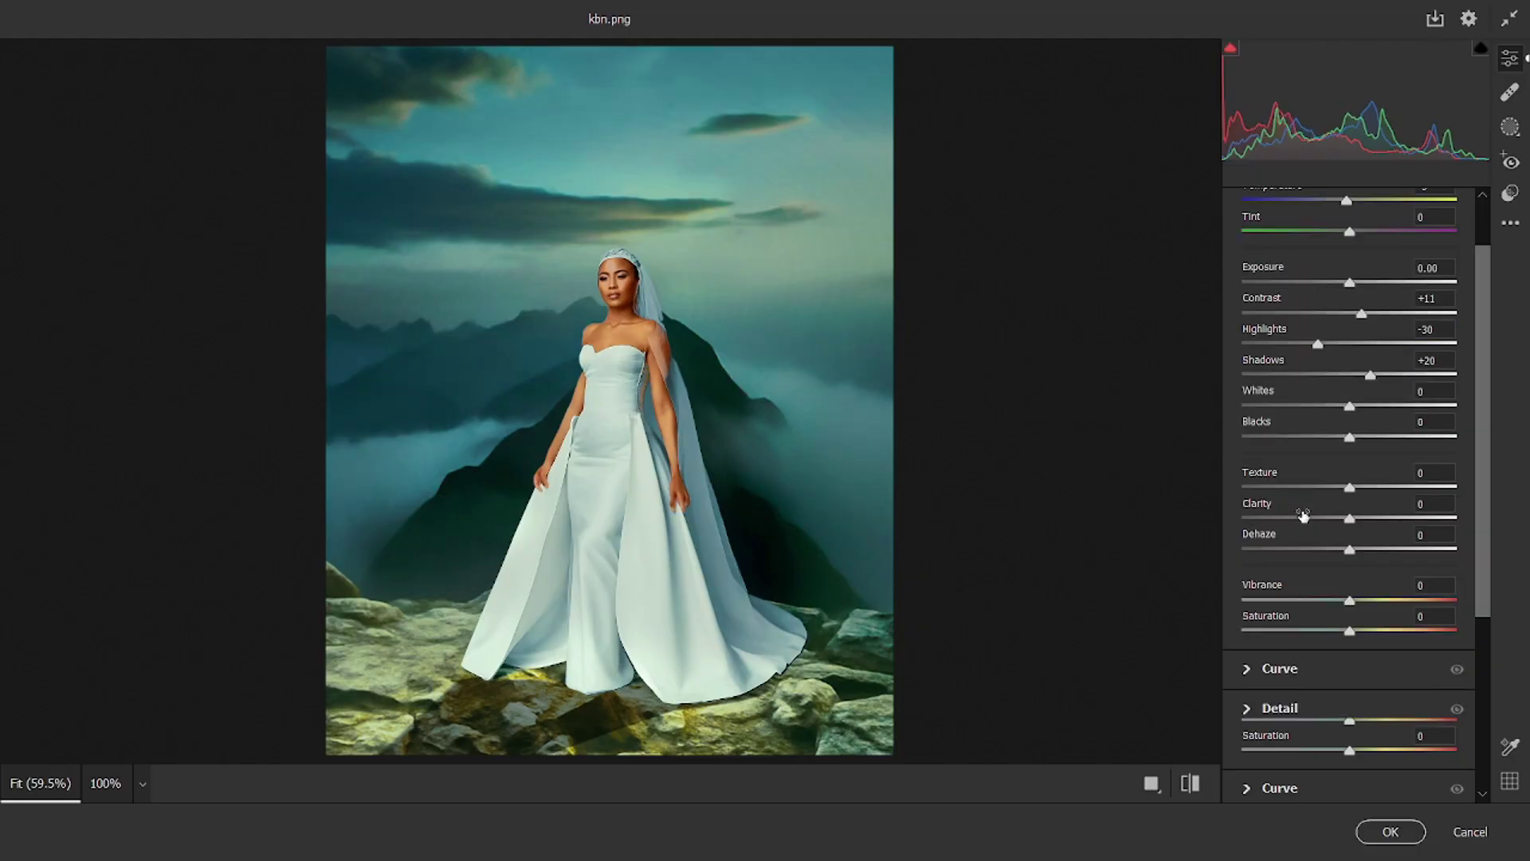
pyautogui.click(1269, 749)
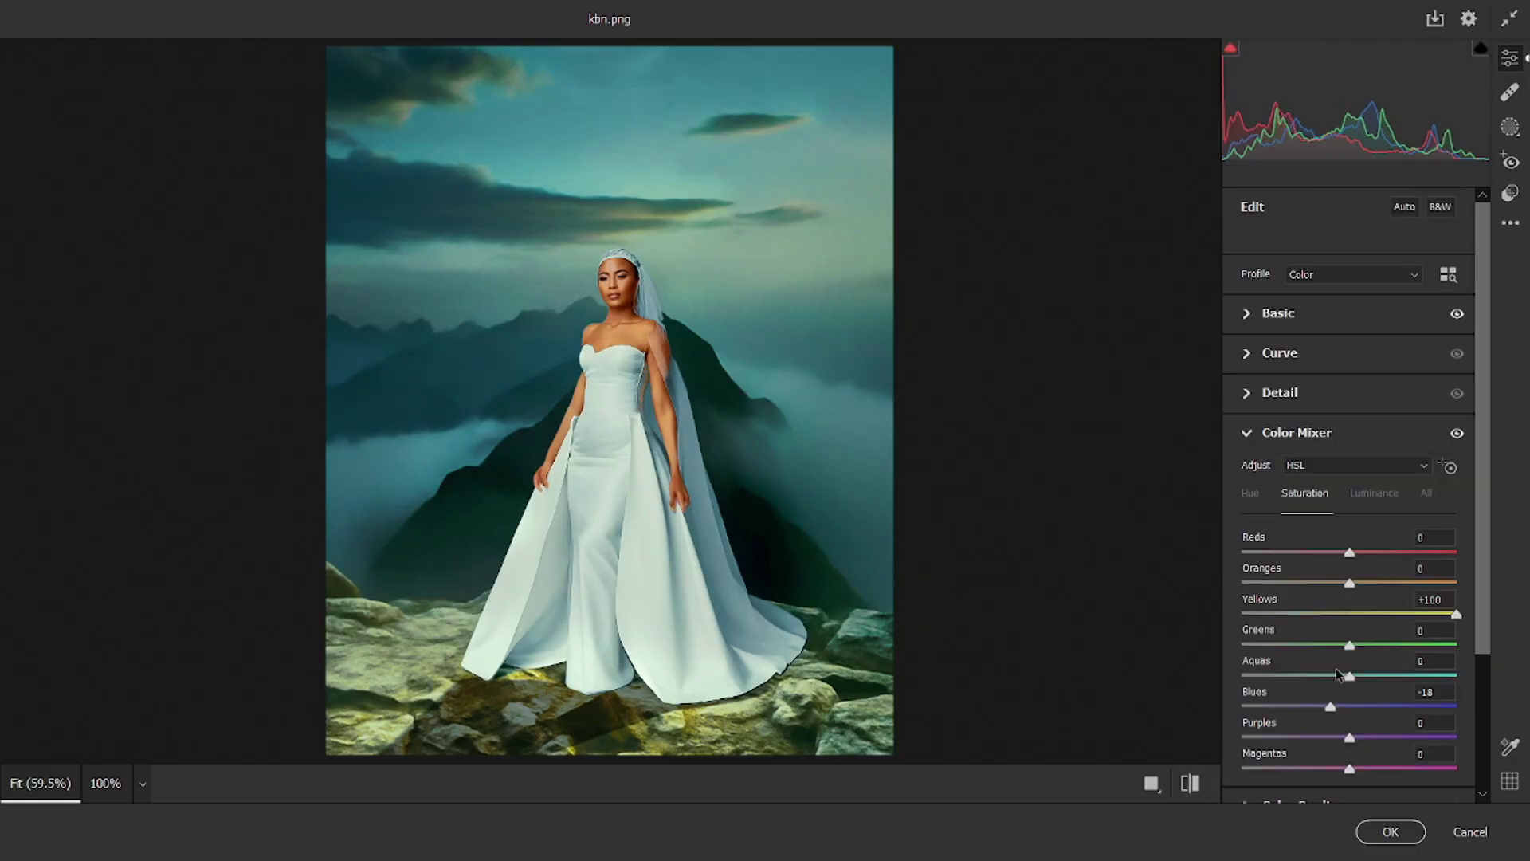
pyautogui.moveTo(1323, 678); pyautogui.dragTo(1263, 677)
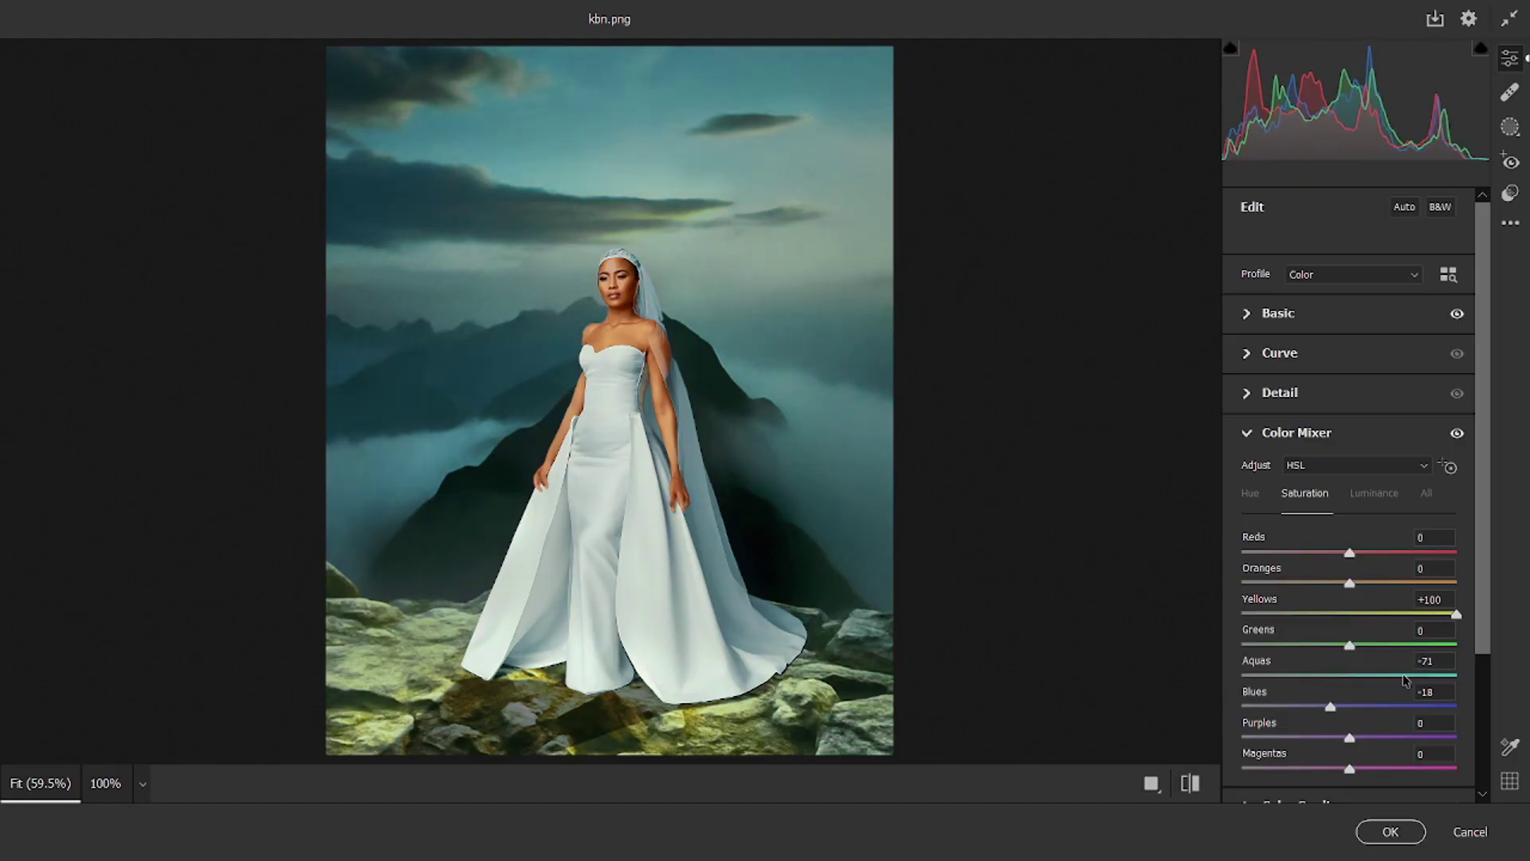
pyautogui.moveTo(1406, 680); pyautogui.dragTo(1326, 684)
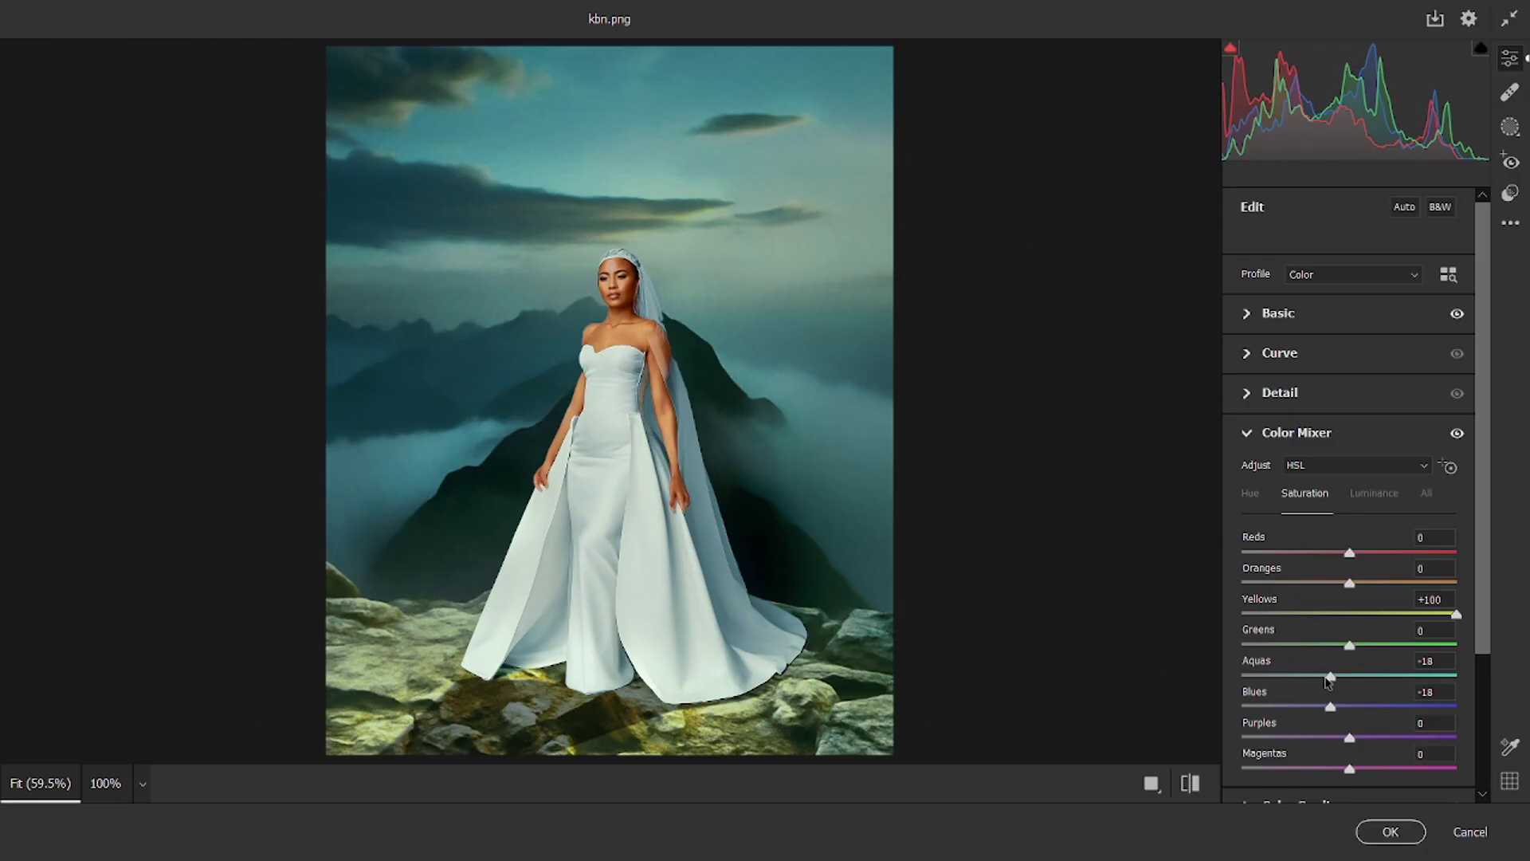
# Darken the image edges with a Camera Raw vignetting amount of -37
pyautogui.scroll(-2, 1265, 422)
pyautogui.scroll(-1, 1266, 422)
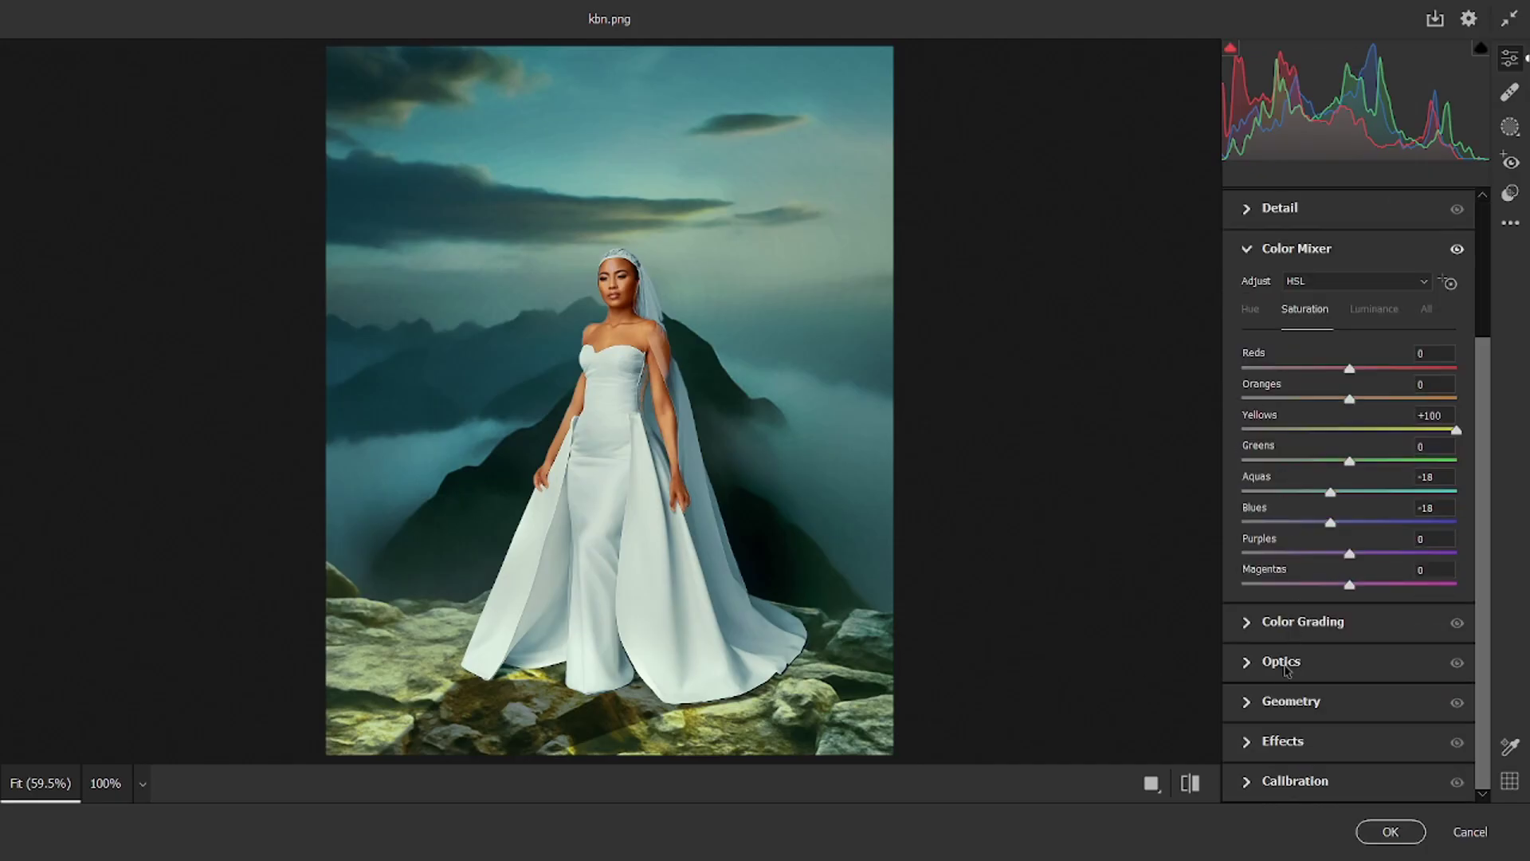
pyautogui.click(1282, 738)
pyautogui.scroll(-3, 1369, 504)
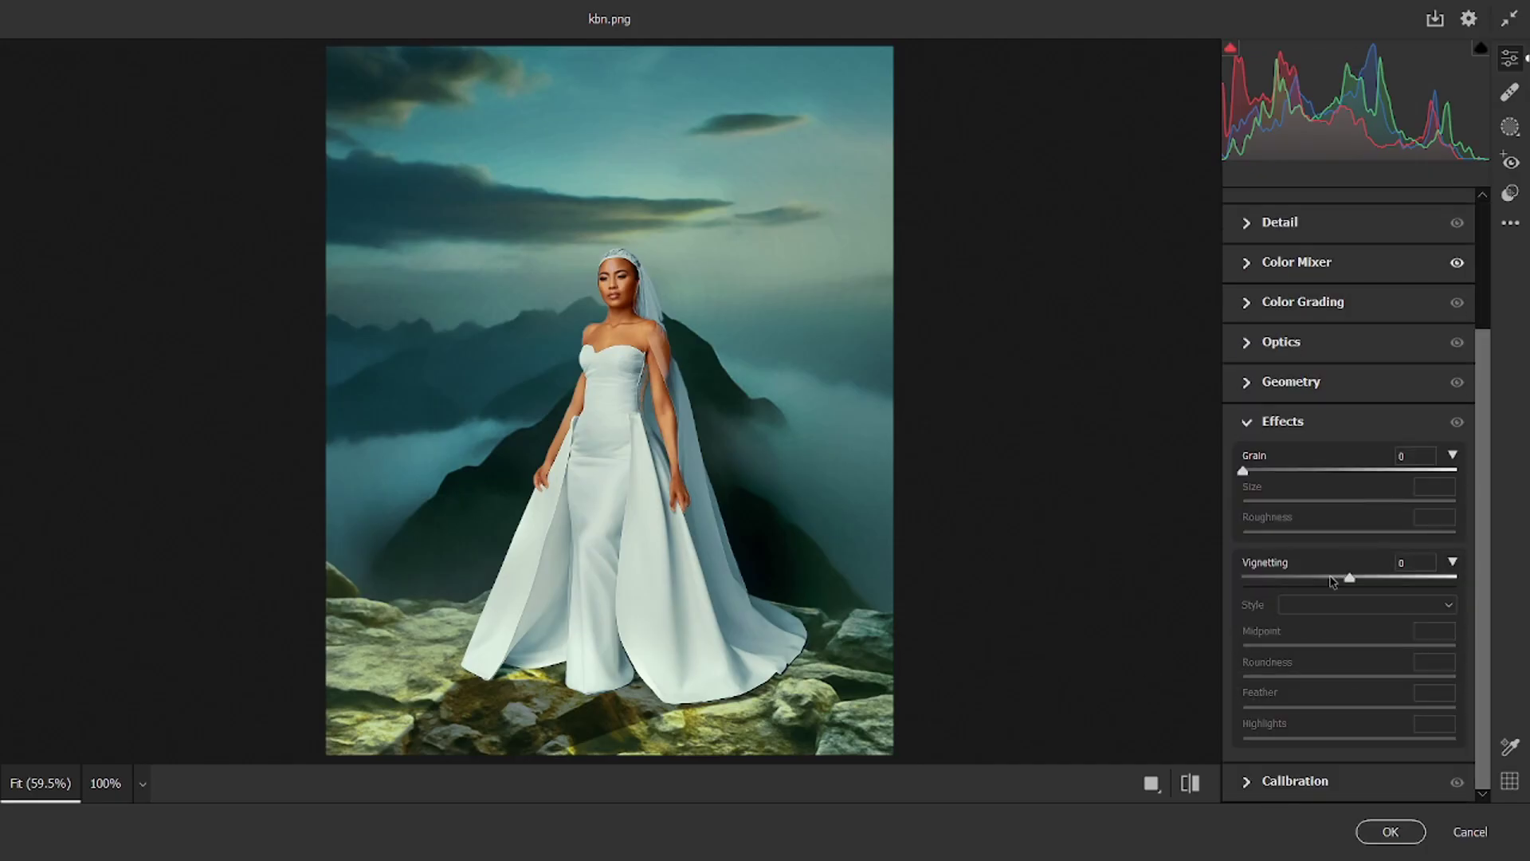
pyautogui.moveTo(1323, 580); pyautogui.dragTo(1311, 580)
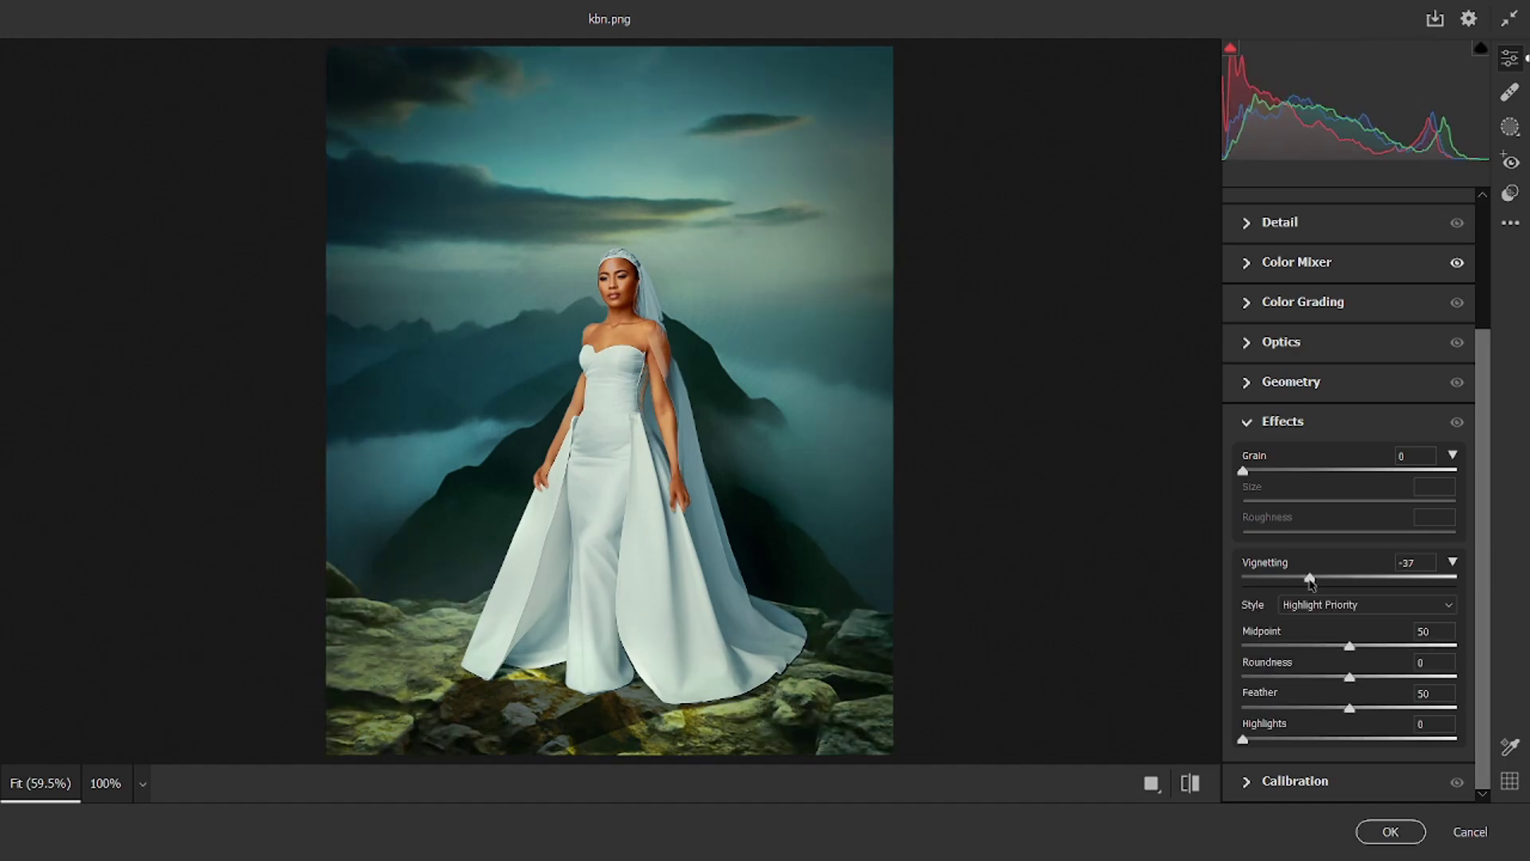
# Add grain of 15 to the image and apply the Camera Raw adjustments
pyautogui.click(1323, 785)
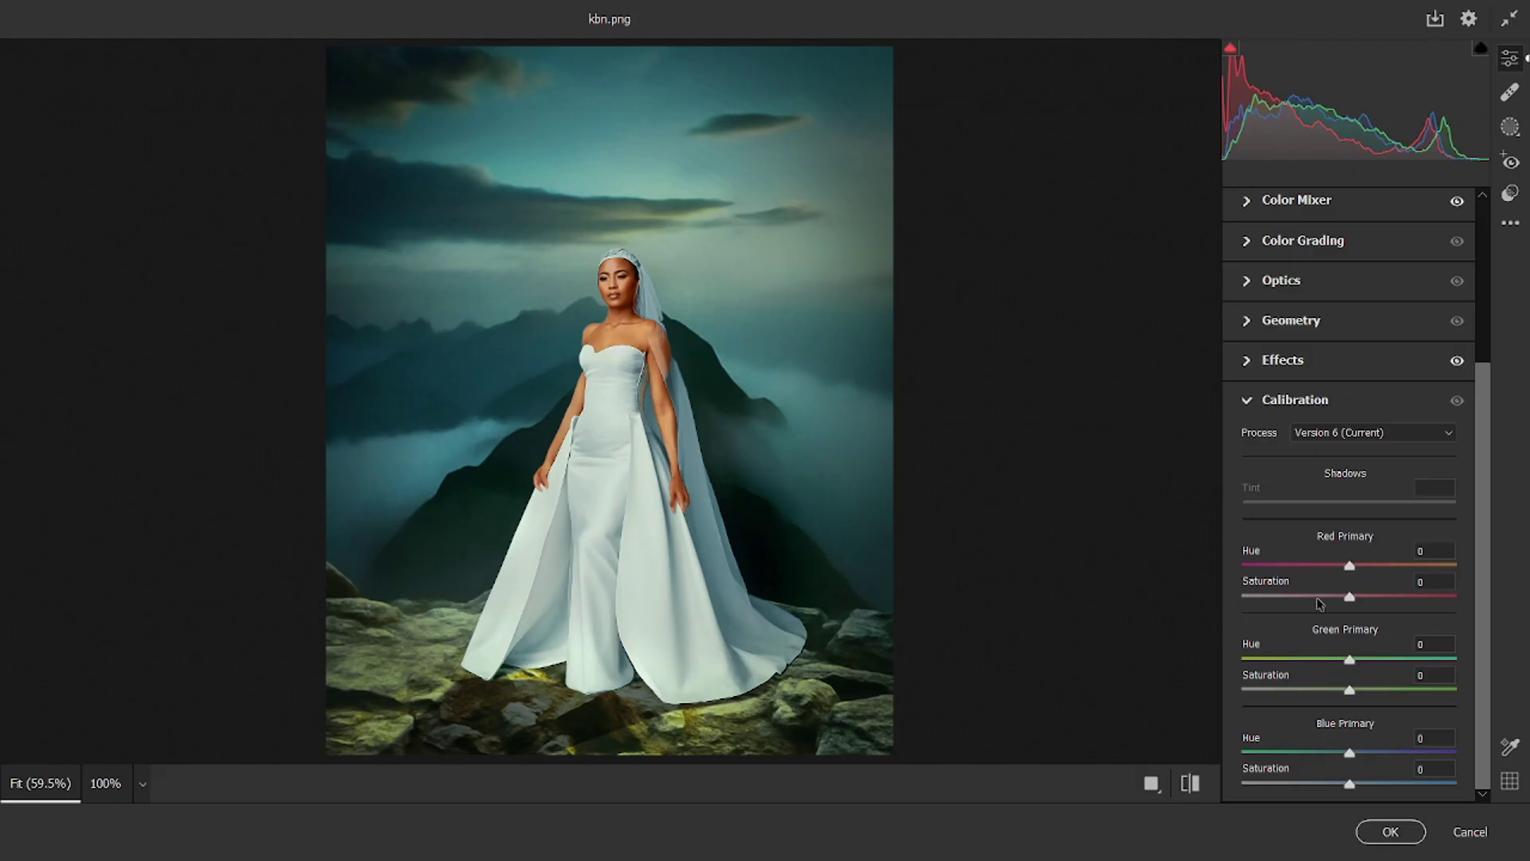
pyautogui.scroll(5, 1323, 578)
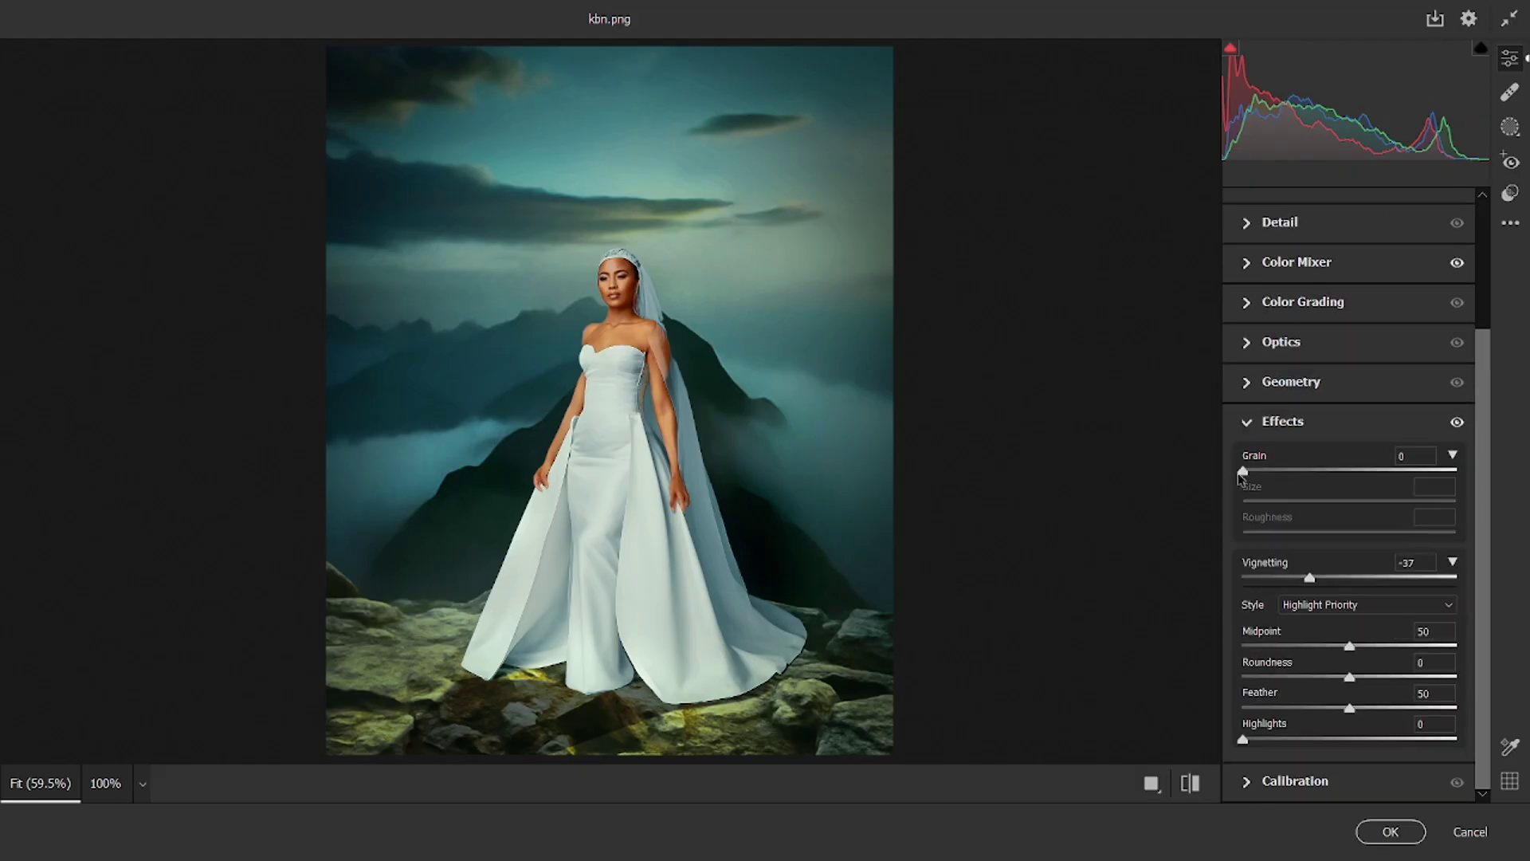
pyautogui.moveTo(1240, 474); pyautogui.dragTo(1276, 474)
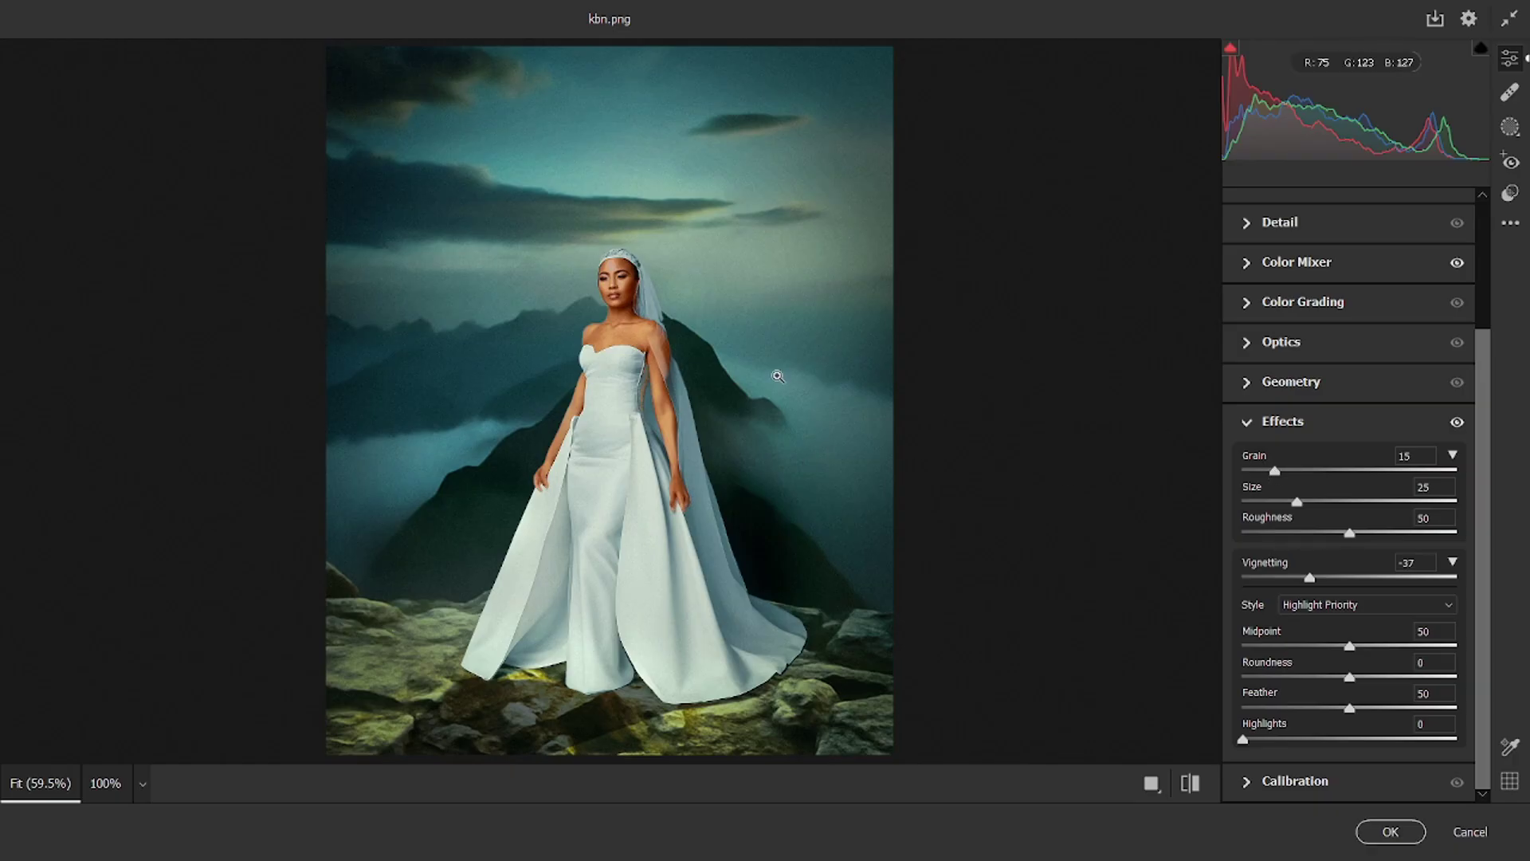
pyautogui.click(1391, 832)
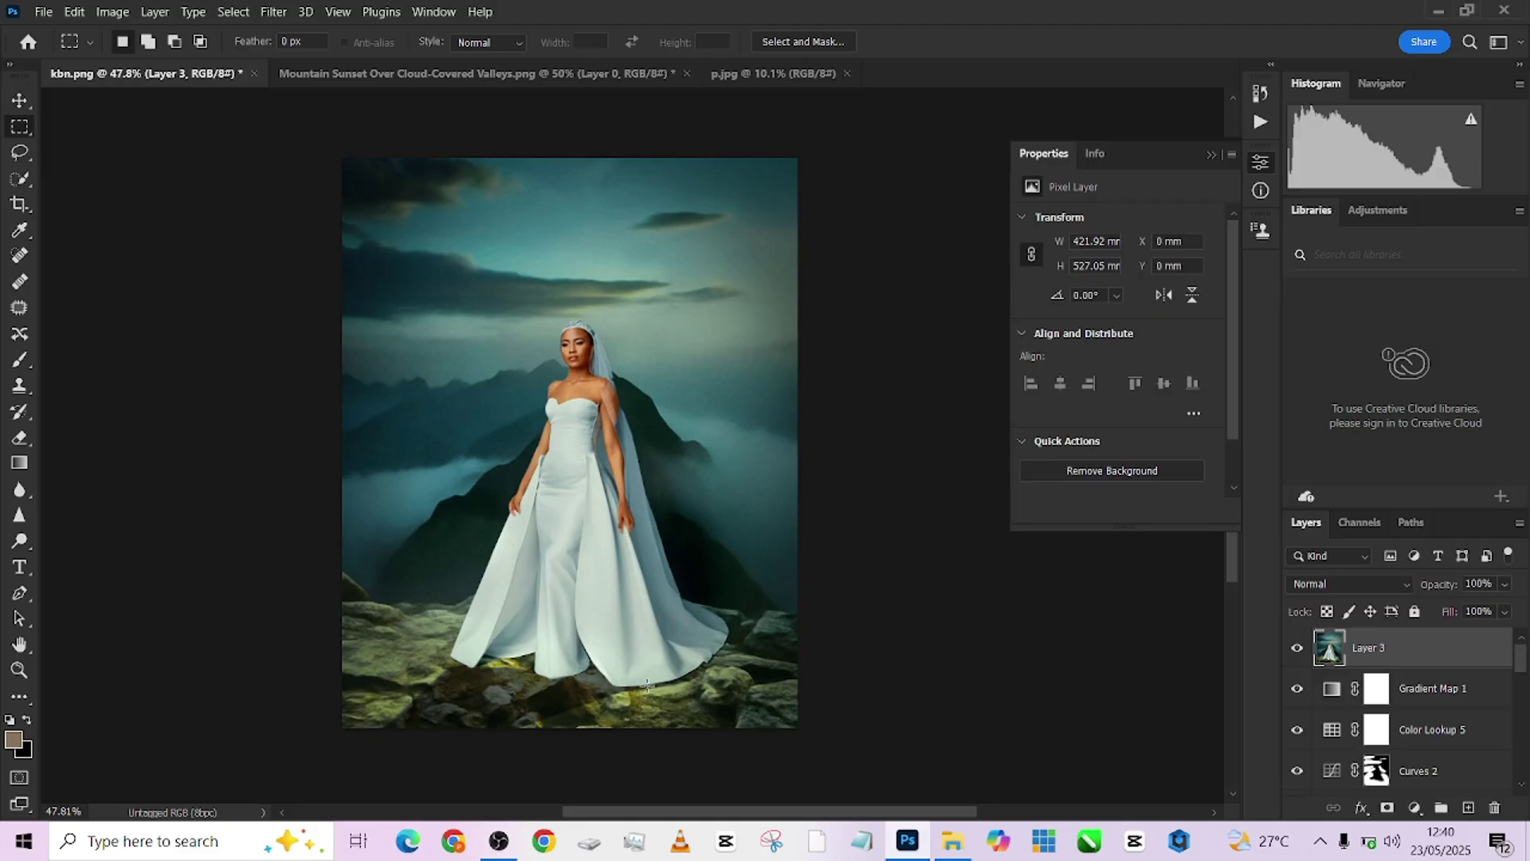
# Undo the Camera Raw Filter on Layer 3 and reapply it with the same settings to a duplicate of that layer
pyautogui.hotkey('ctrl', 'z')
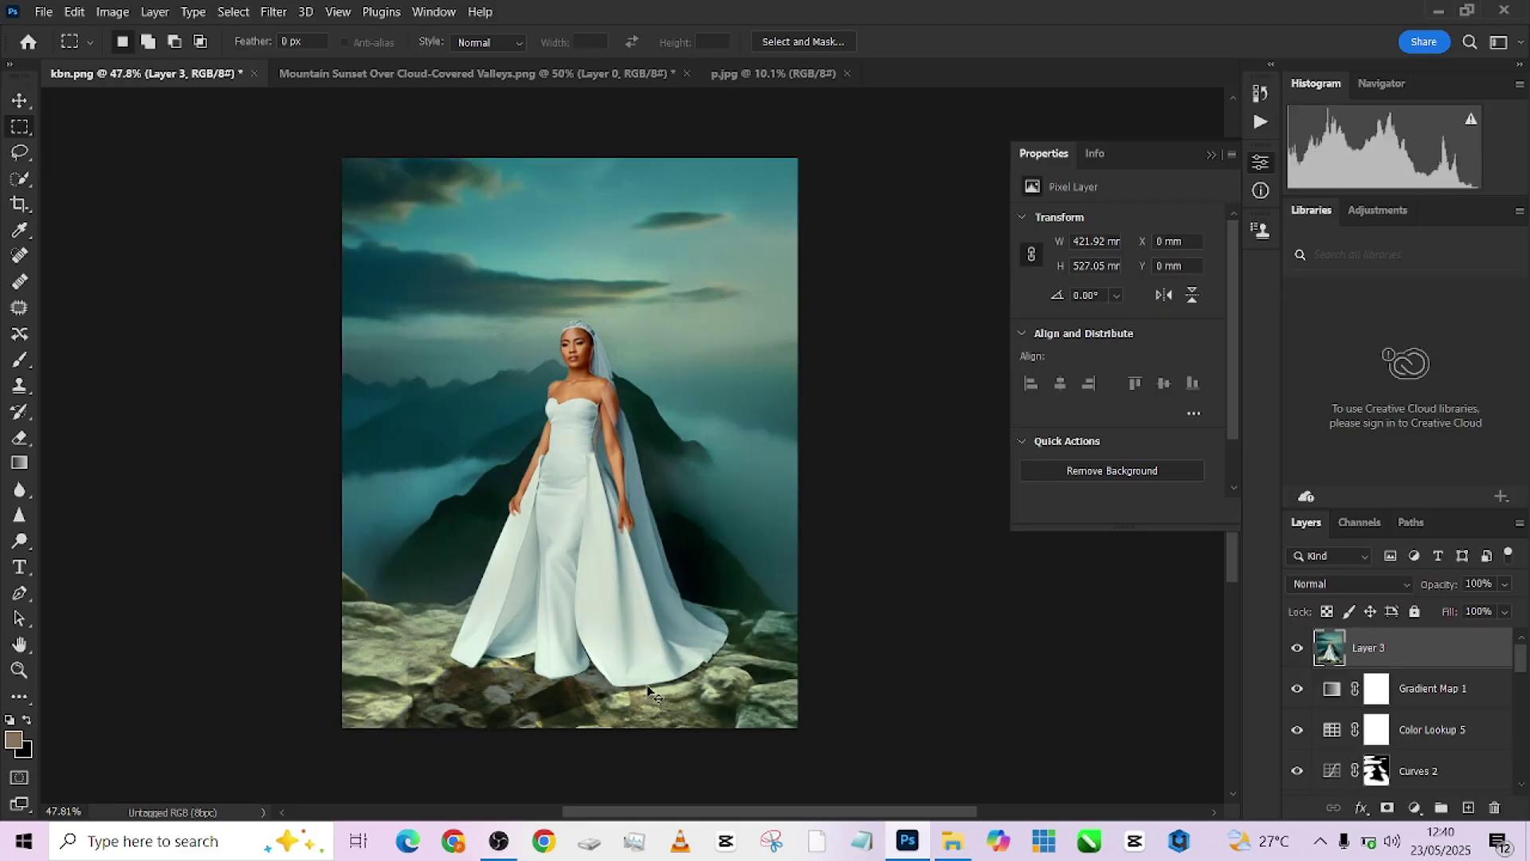
pyautogui.hotkey('ctrl', 'j')
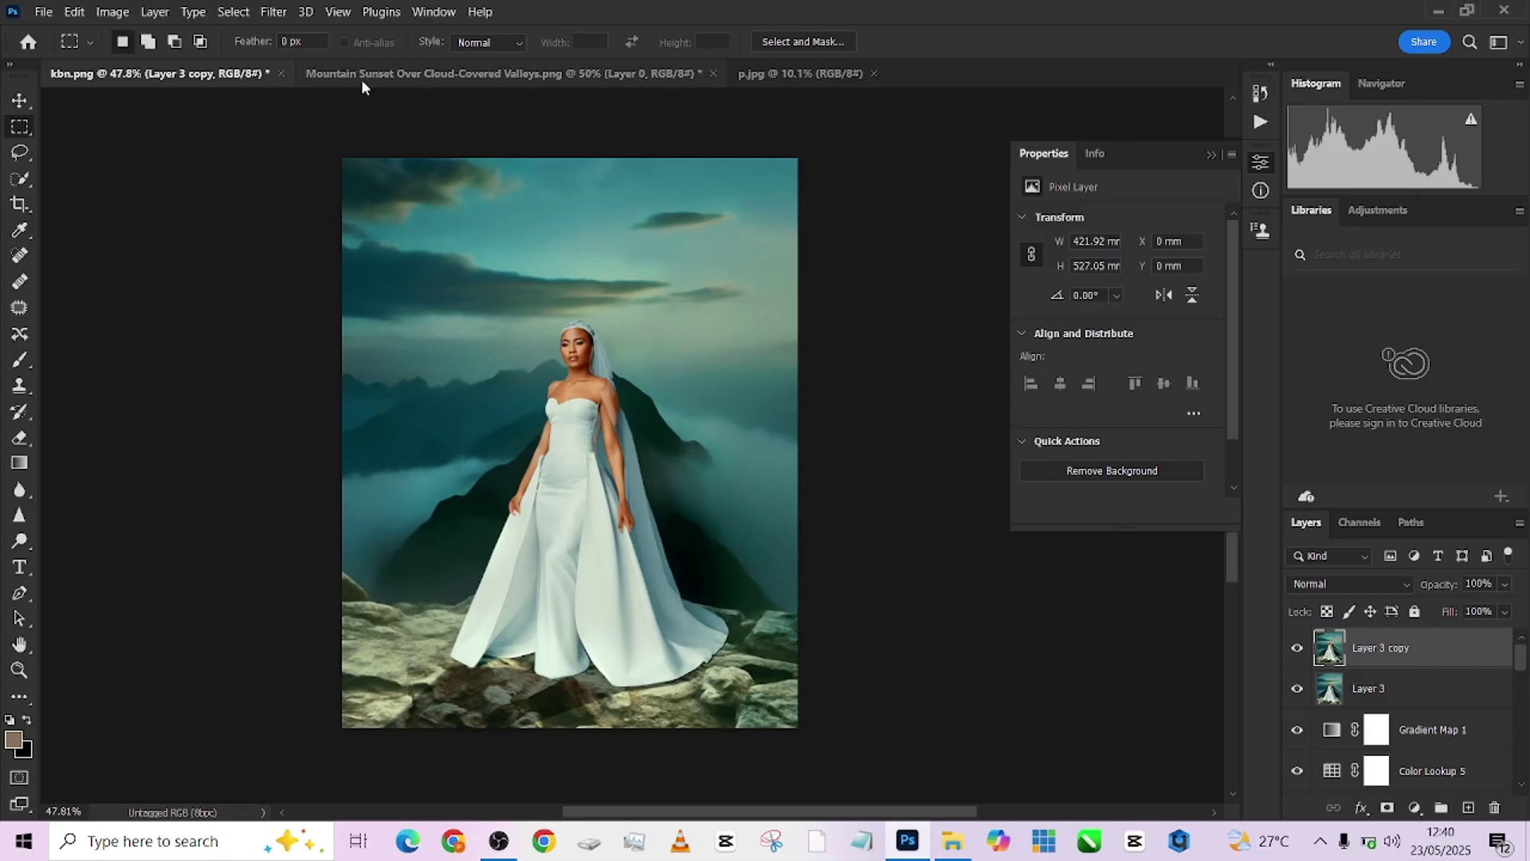
pyautogui.click(273, 12)
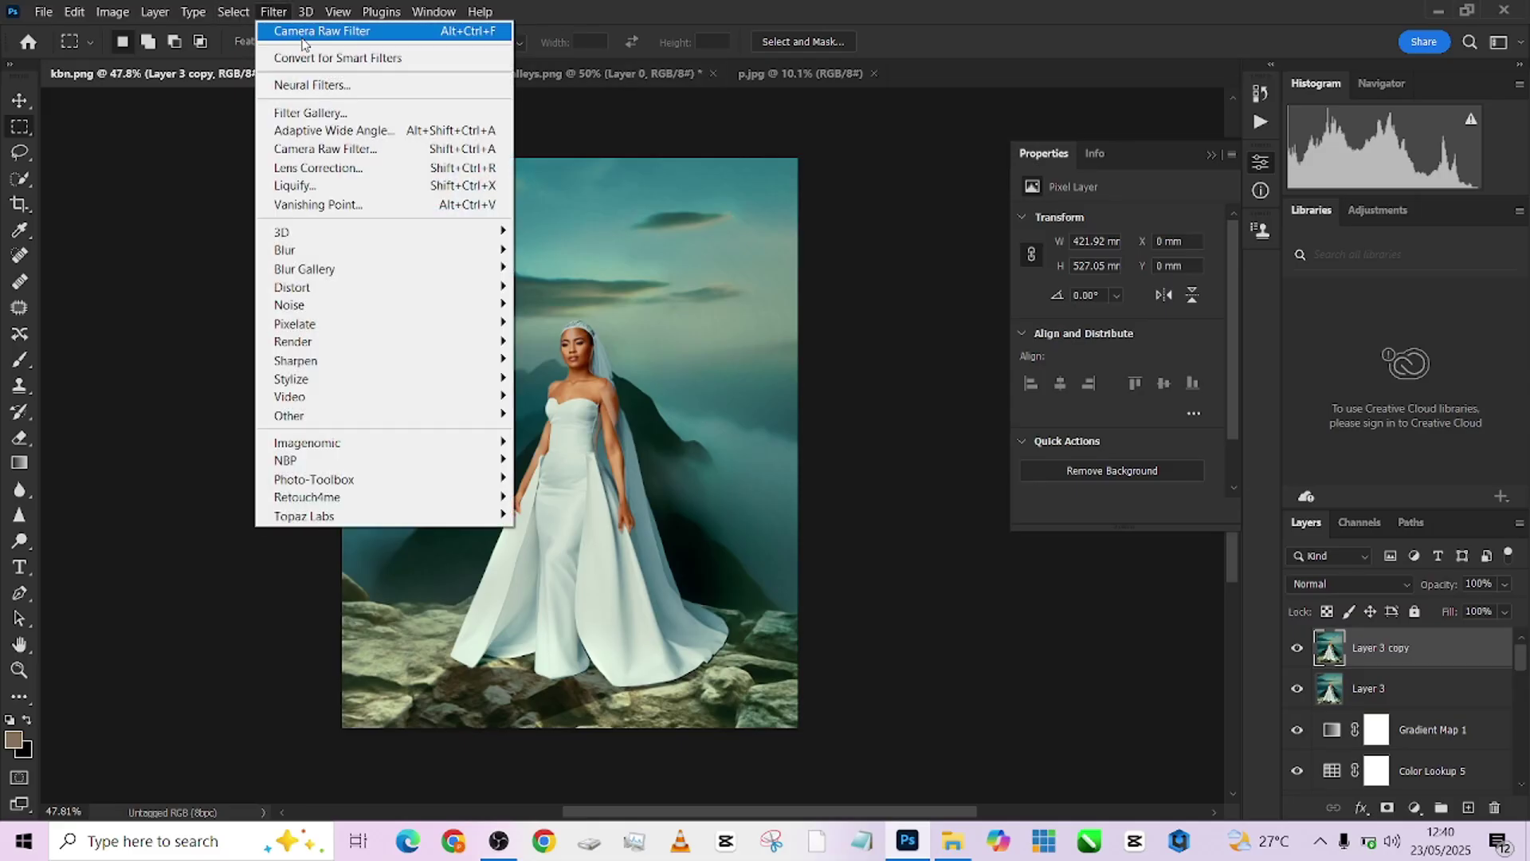
pyautogui.click(302, 32)
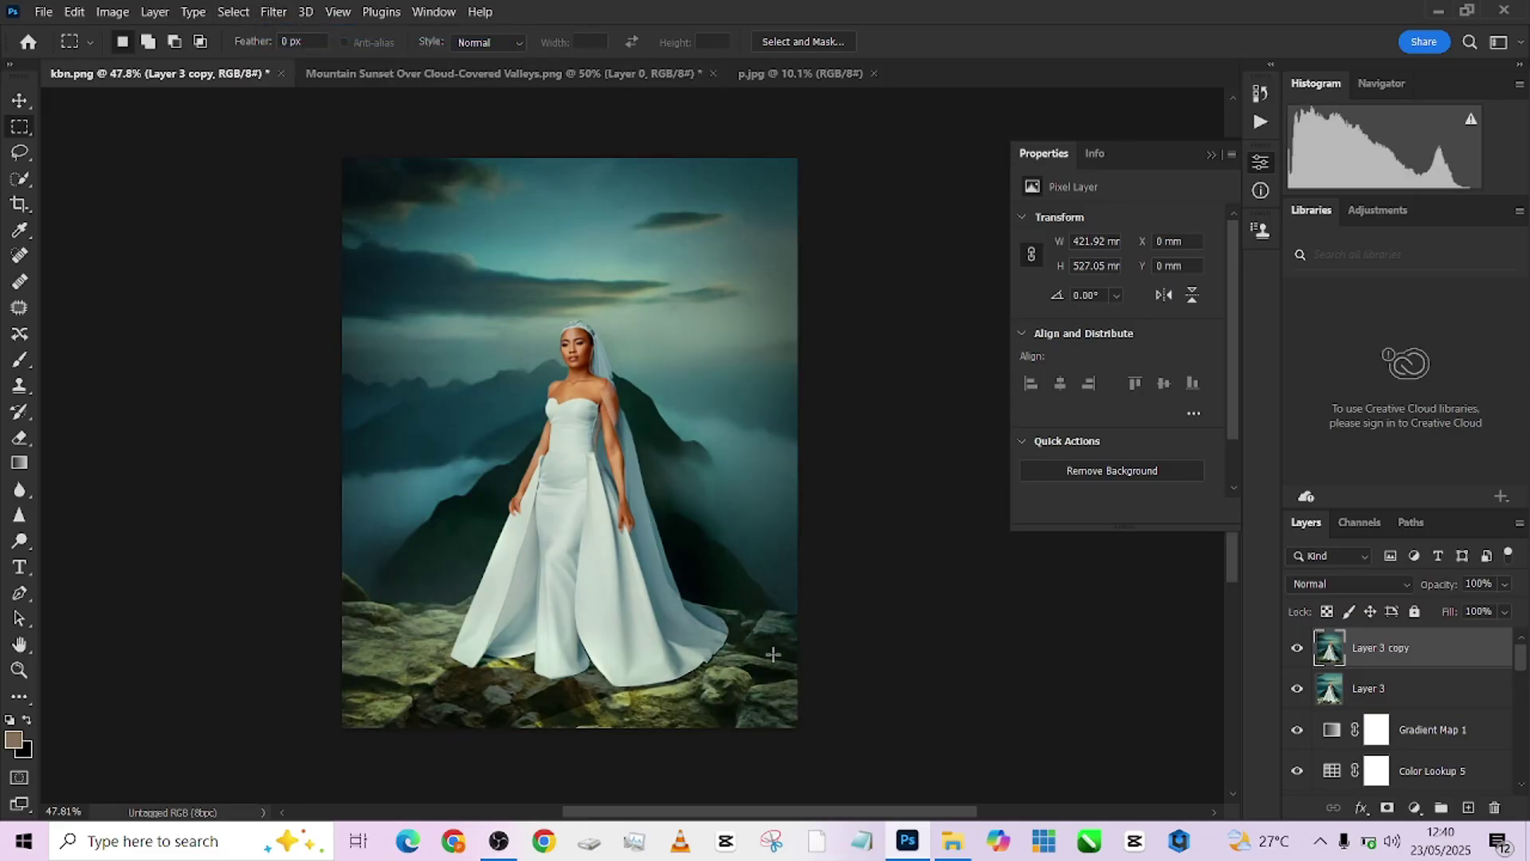
# Add a mask to Layer 3 copy and paint black with a 308 px brush over the rocks below the dress, checking the effect
pyautogui.click(1387, 807)
pyautogui.click(18, 361)
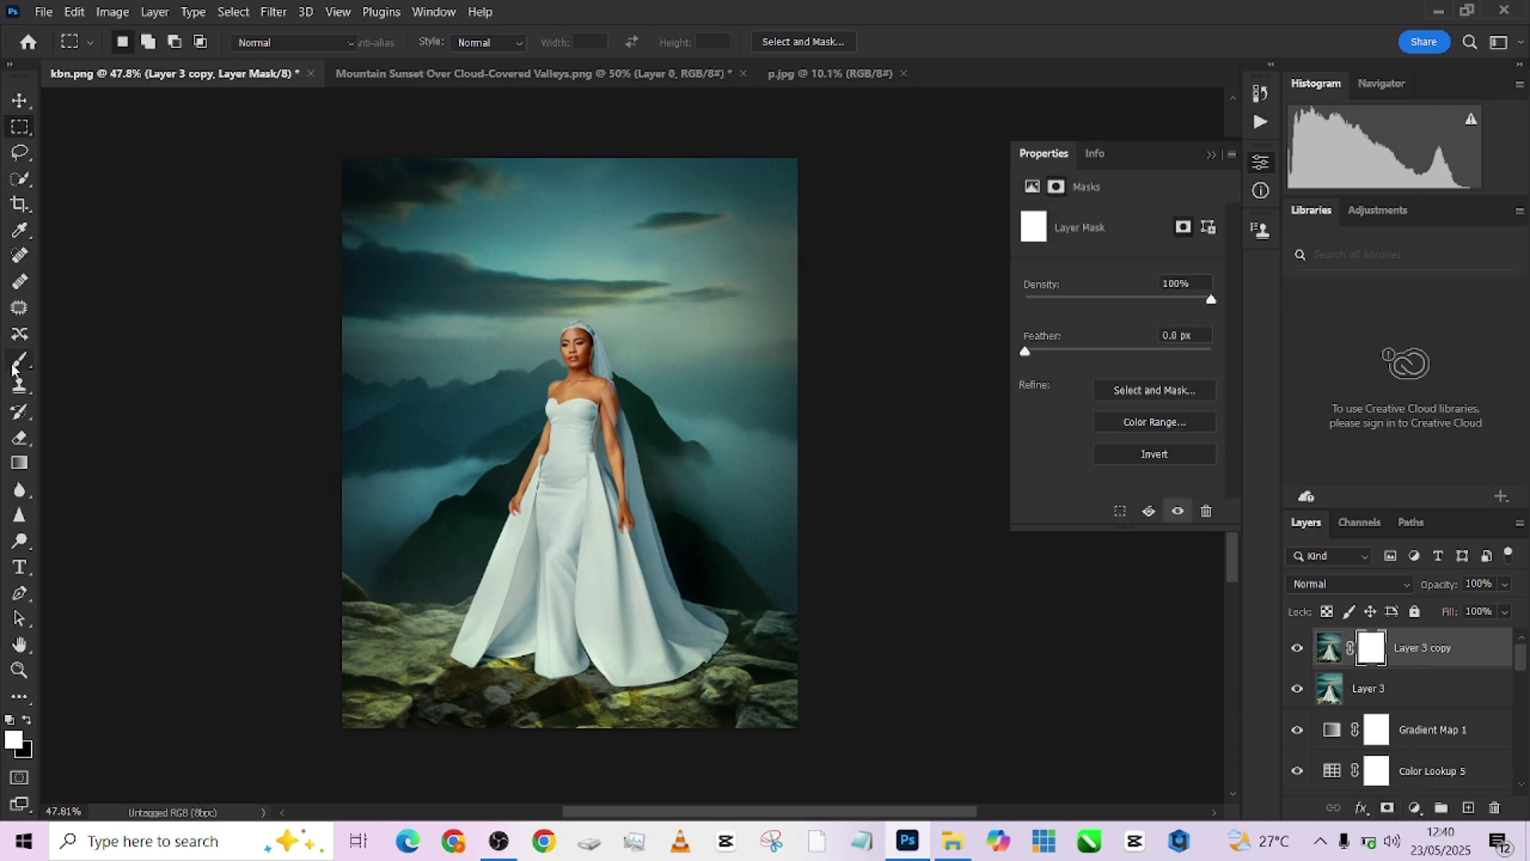
pyautogui.press('x')
pyautogui.keyDown('alt'); pyautogui.rightClick(567, 702); pyautogui.keyUp('alt')
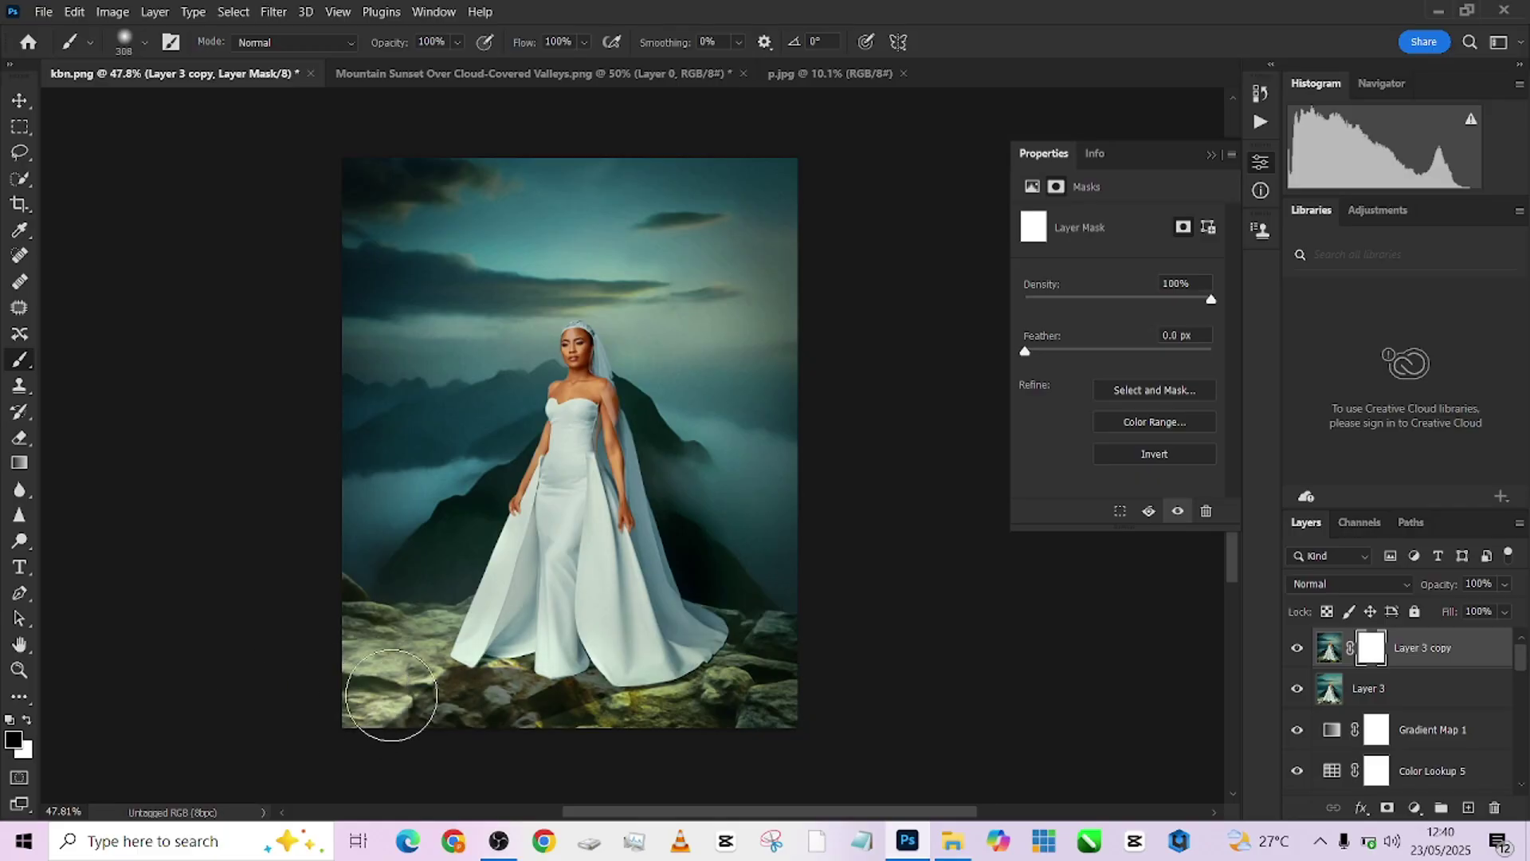
pyautogui.moveTo(391, 695)
pyautogui.mouseDown()
pyautogui.moveTo(436, 681)
pyautogui.moveTo(548, 690)
pyautogui.moveTo(503, 675)
pyautogui.moveTo(519, 697)
pyautogui.moveTo(495, 679)
pyautogui.moveTo(507, 666)
pyautogui.moveTo(640, 702)
pyautogui.moveTo(685, 662)
pyautogui.moveTo(514, 643)
pyautogui.moveTo(508, 684)
pyautogui.mouseUp()
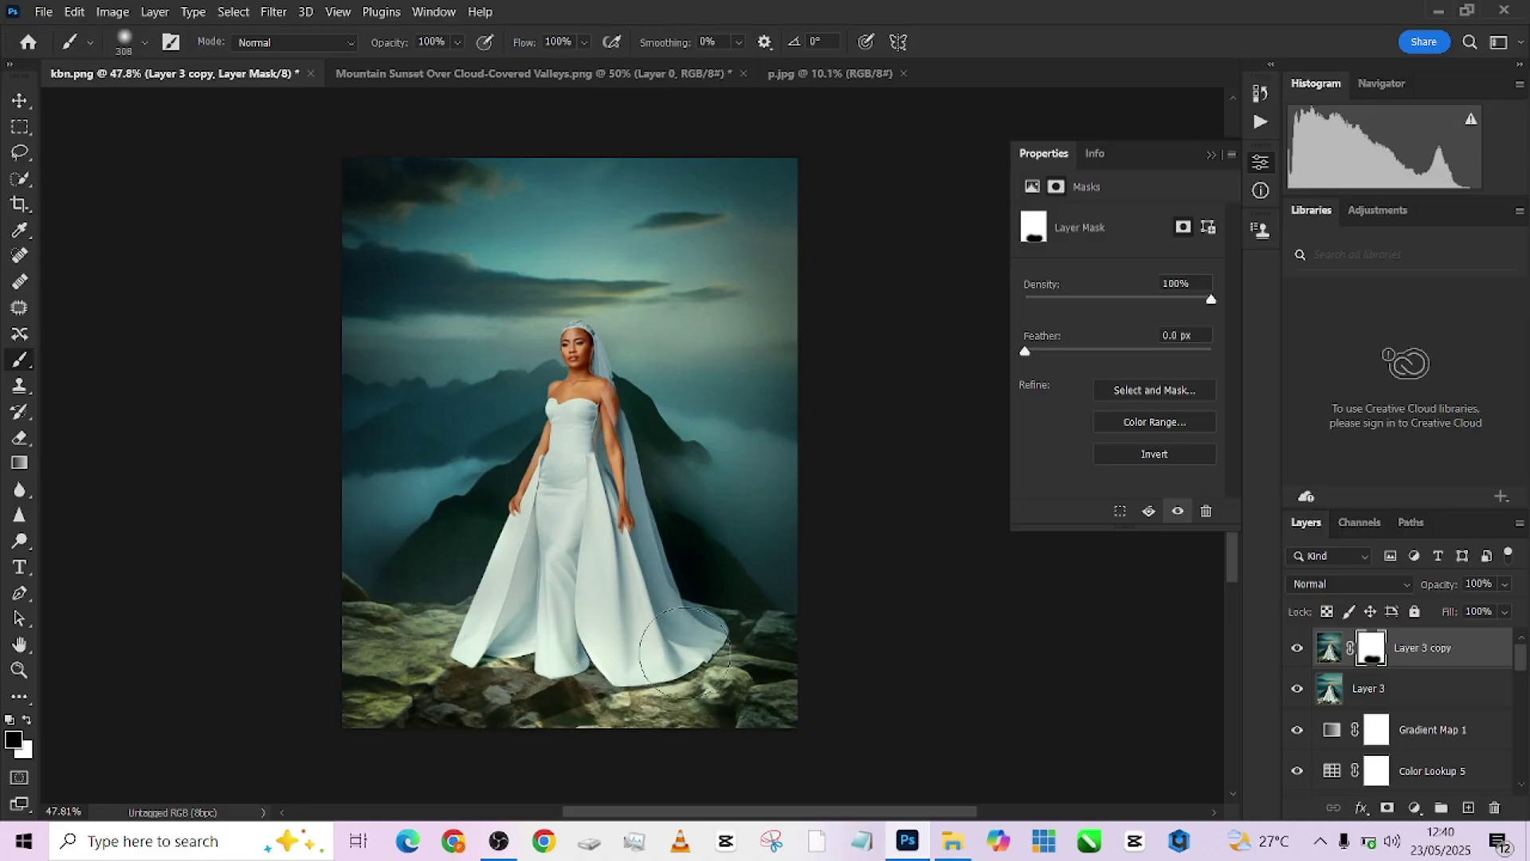
pyautogui.click(1299, 649)
pyautogui.click(1298, 650)
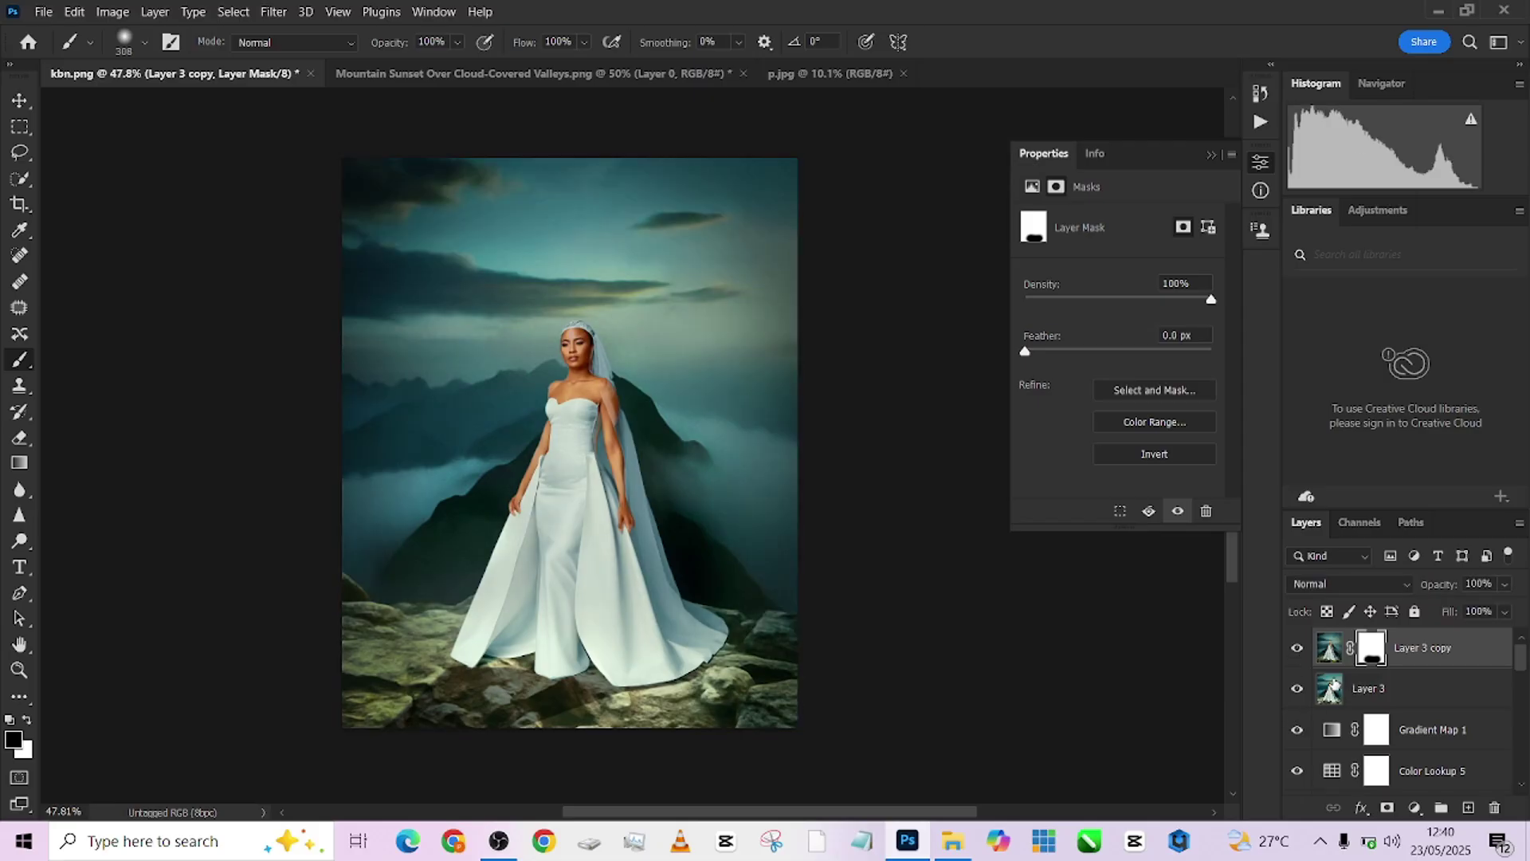
# Take a history snapshot of the finished composite and compare it twice with the original kbn.png state, ending on the snapshot
pyautogui.click(1260, 94)
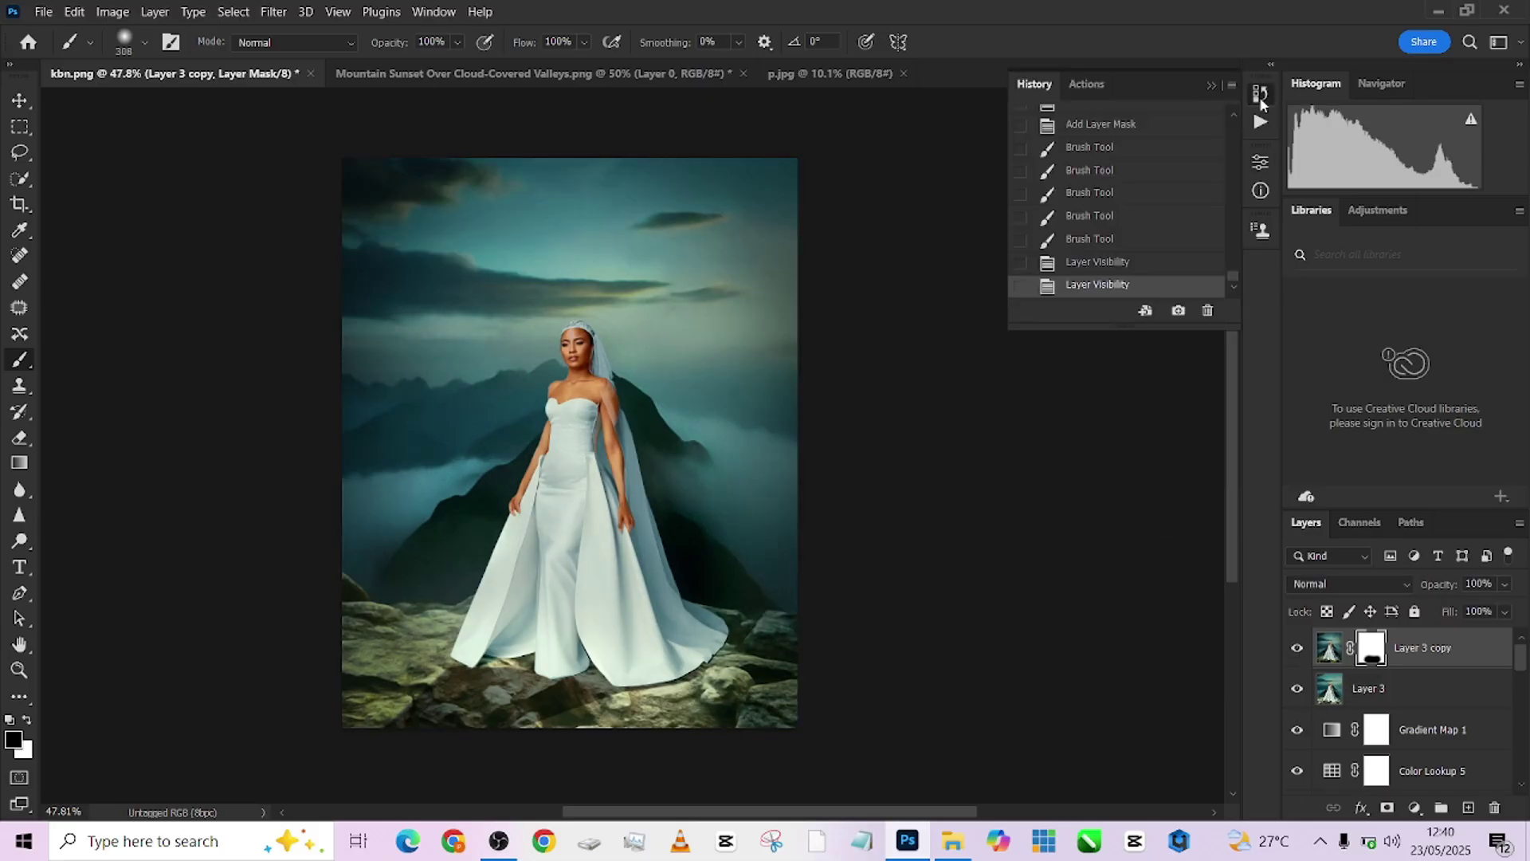
pyautogui.click(1179, 311)
pyautogui.moveTo(1231, 270); pyautogui.dragTo(1230, 104)
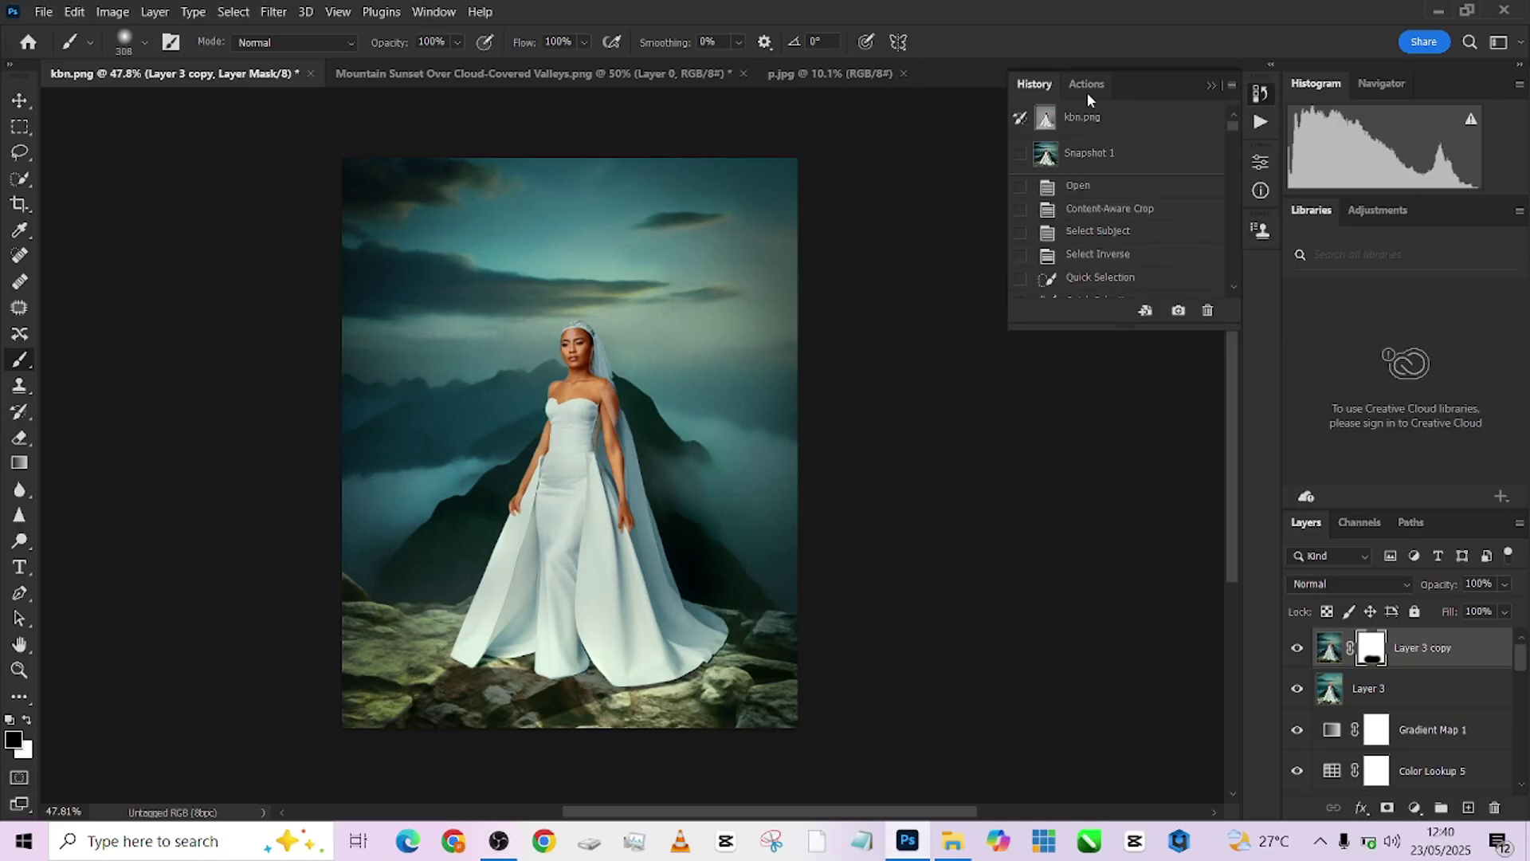
pyautogui.click(1112, 120)
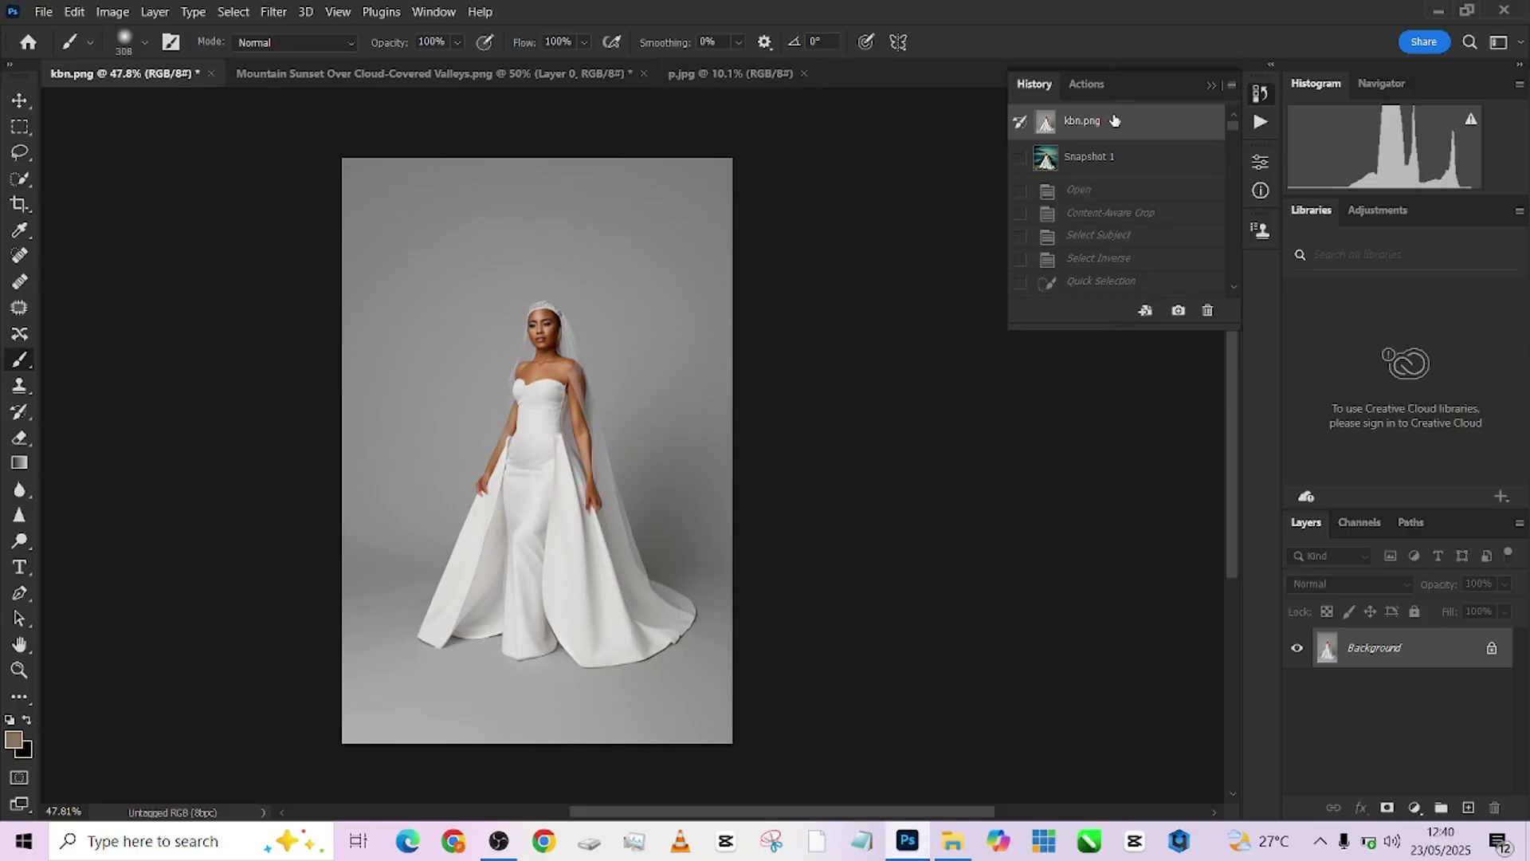
pyautogui.click(1083, 169)
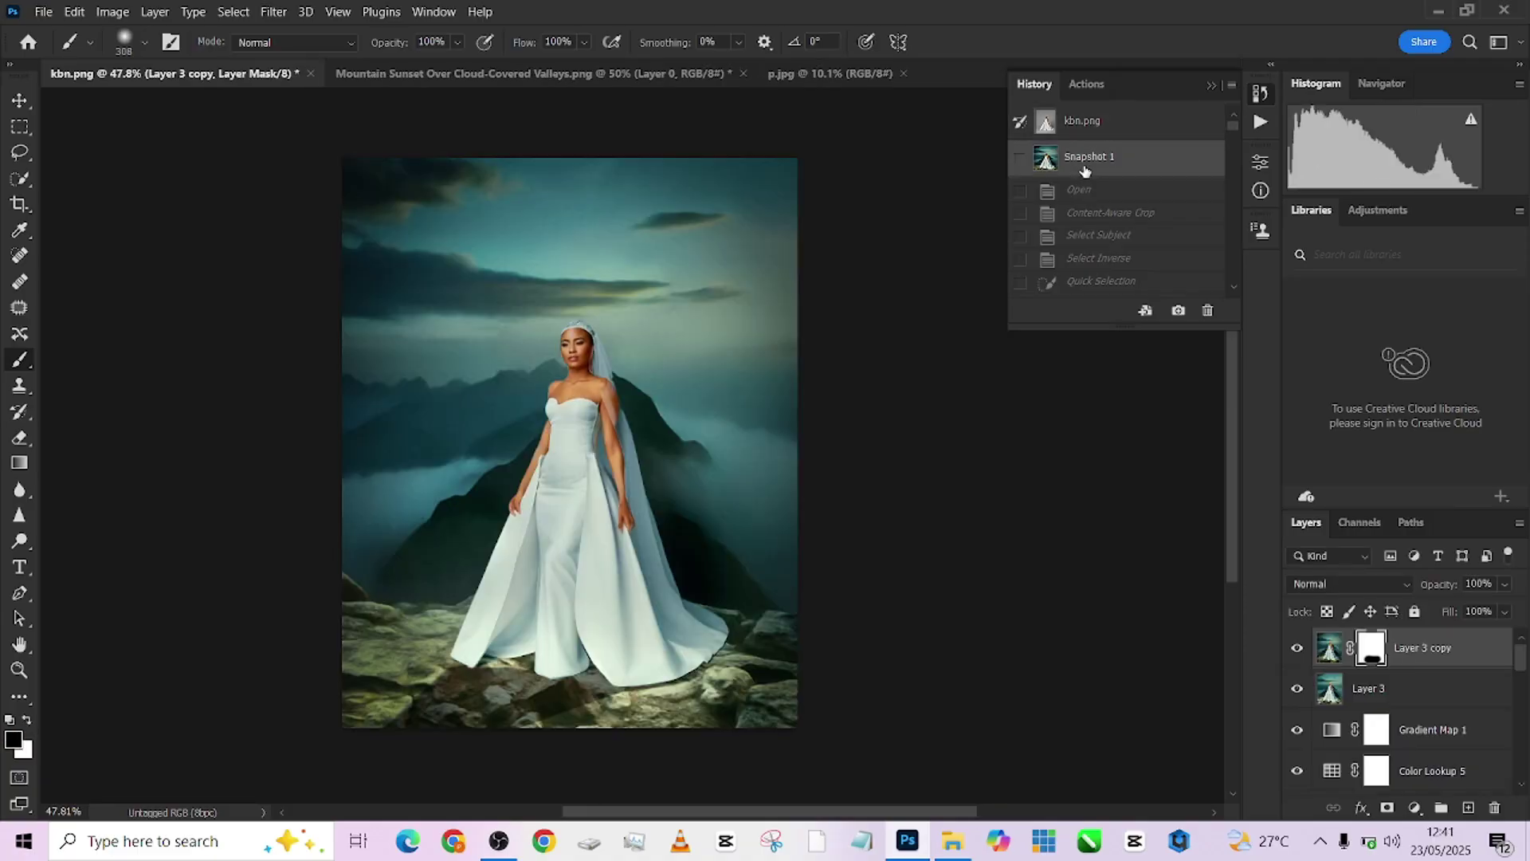
pyautogui.click(1107, 120)
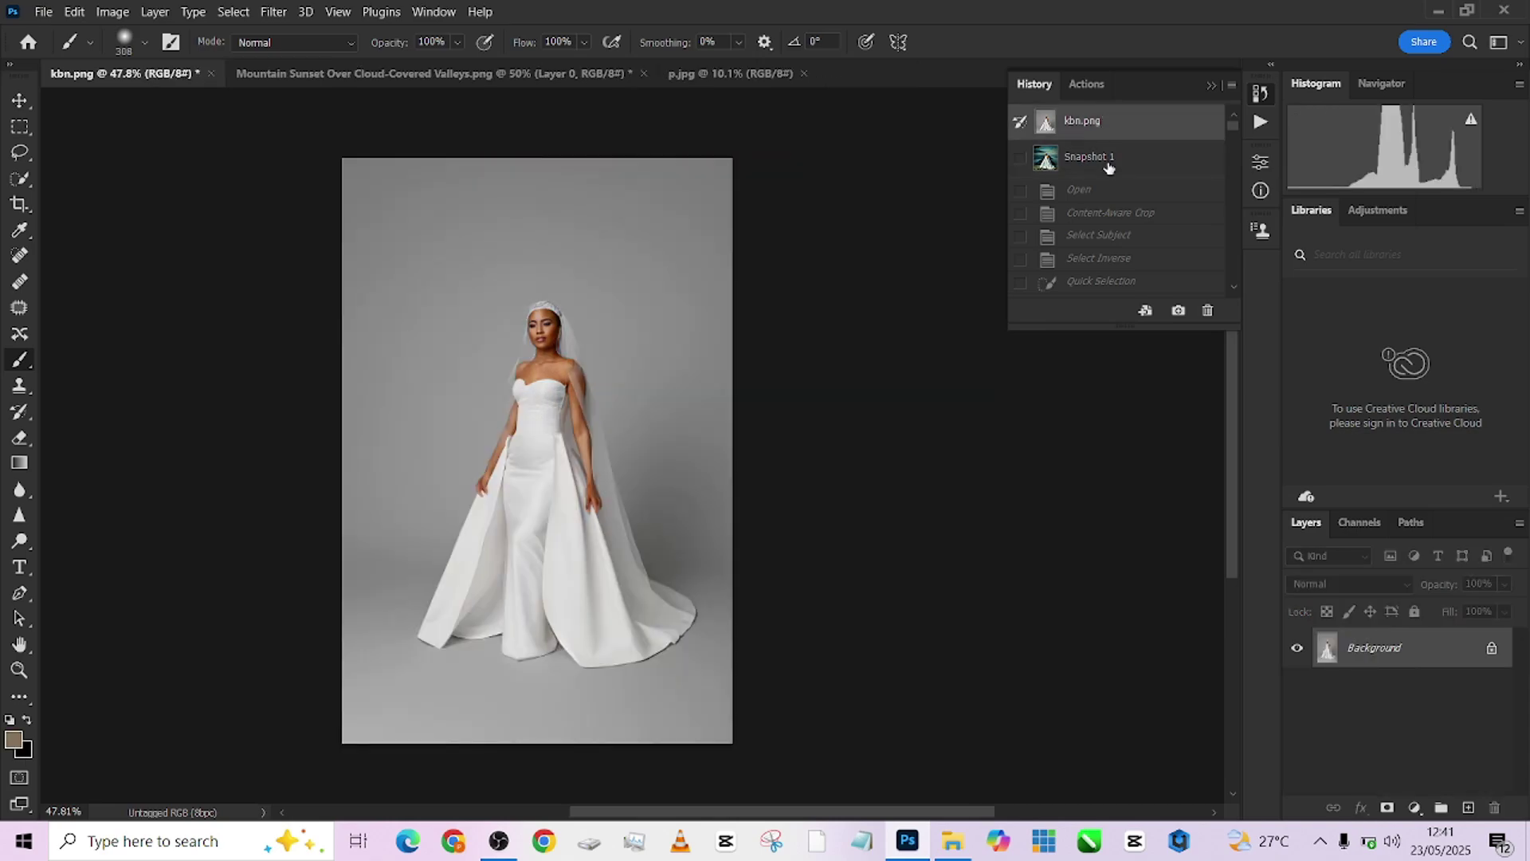
pyautogui.click(1108, 163)
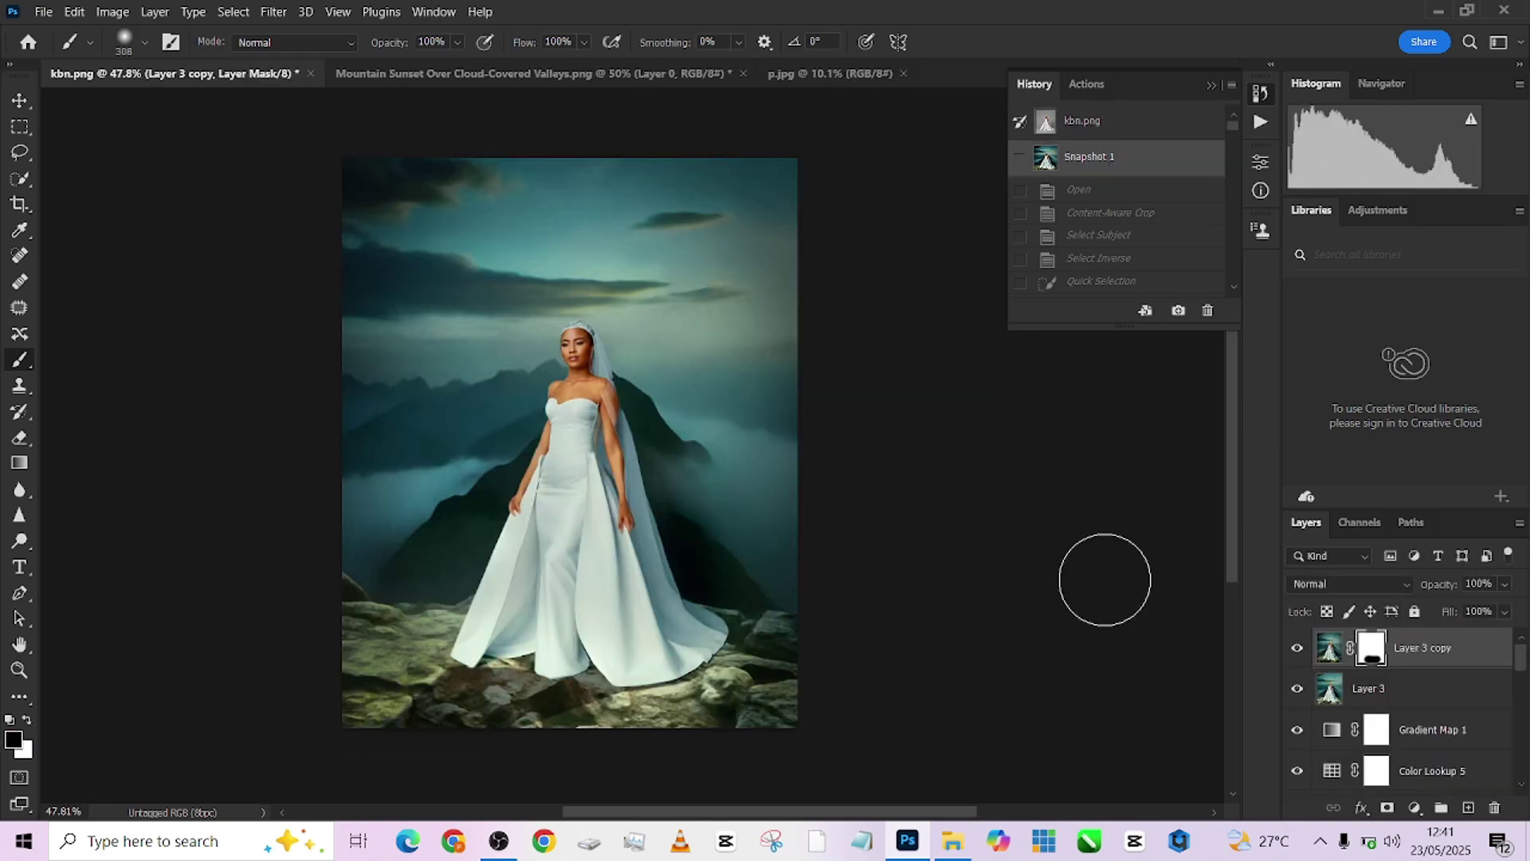